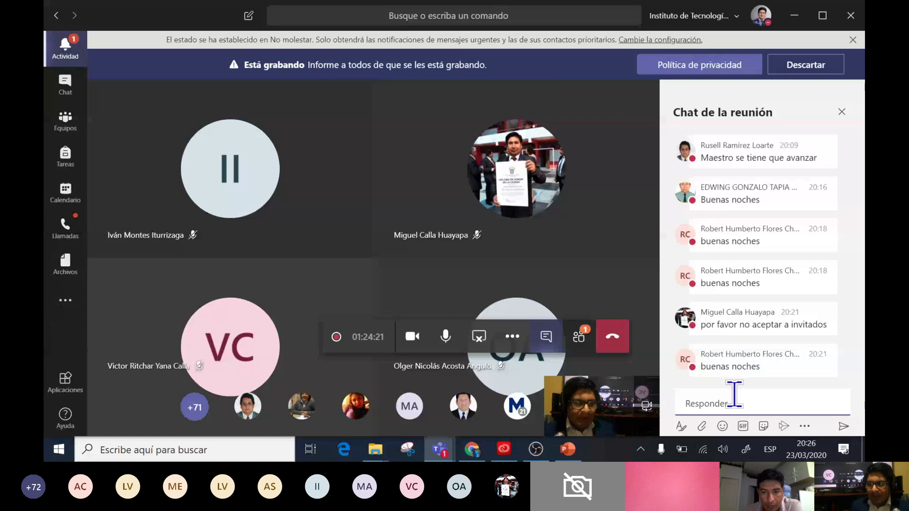
Step: Dismiss the lobby waiting notice and switch to the C1 course team's General channel posts
scroll(748, 388, "up", 3)
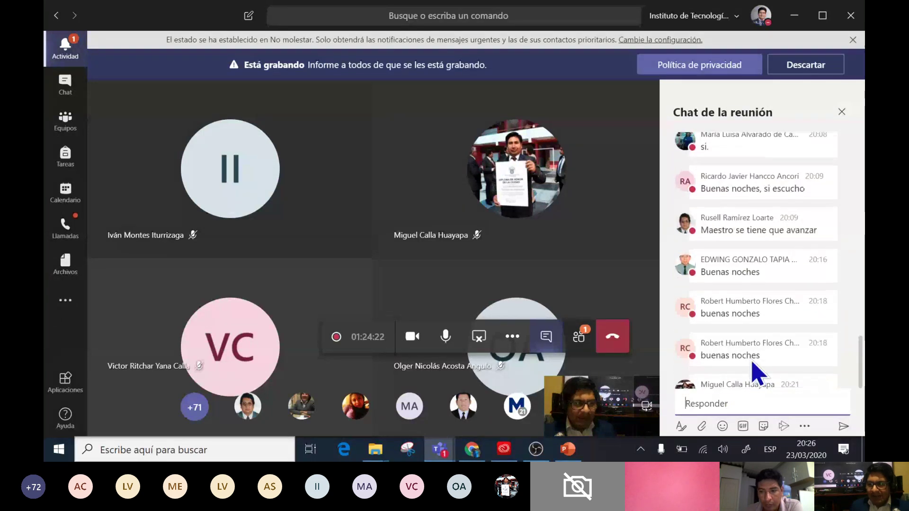
scroll(756, 373, "up", 5)
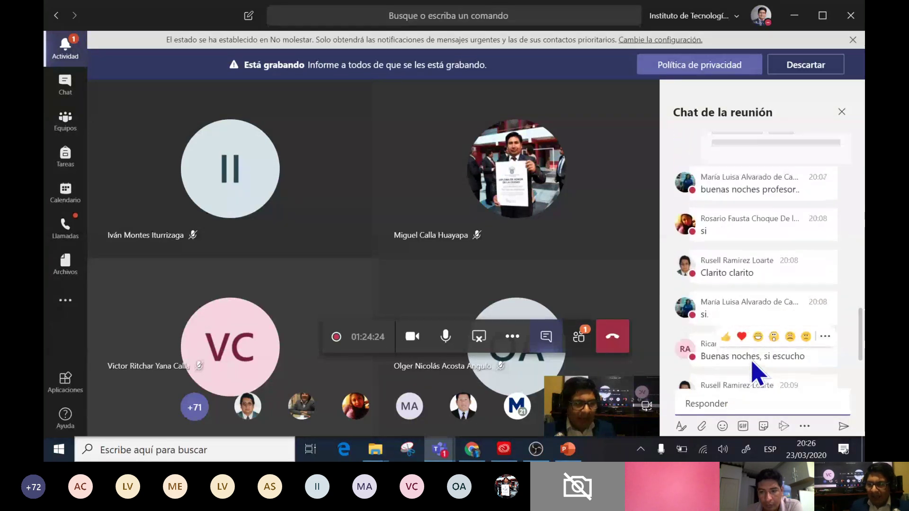
scroll(756, 373, "down", 3)
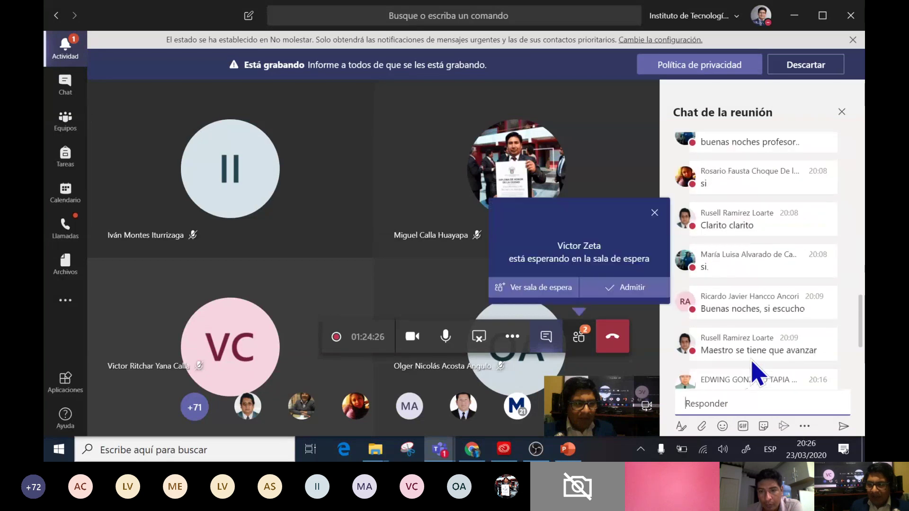
scroll(756, 373, "down", 4)
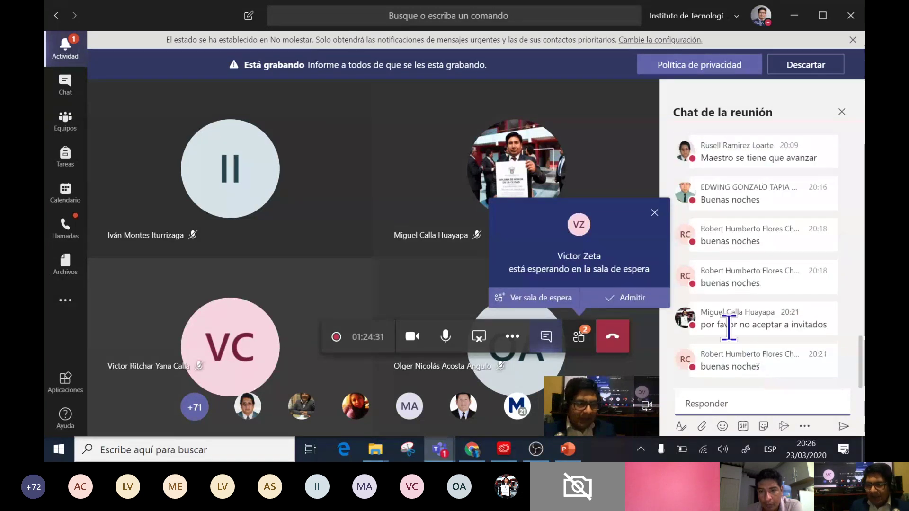
mouse_move(721, 323)
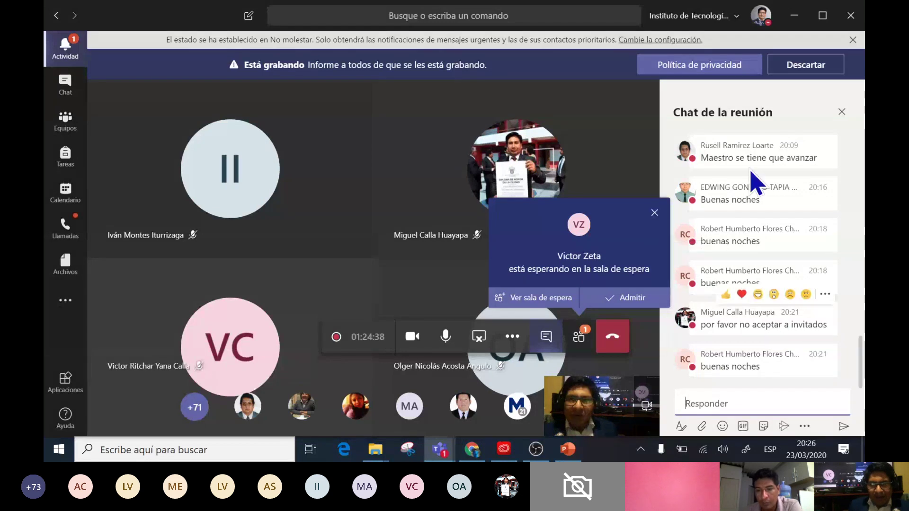
scroll(754, 308, "up", 10)
scroll(767, 327, "up", 5)
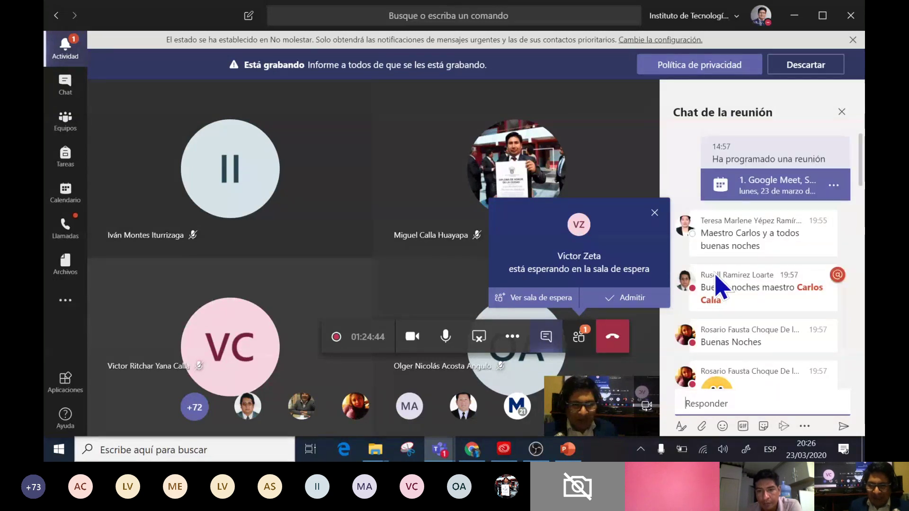
left_click(656, 213)
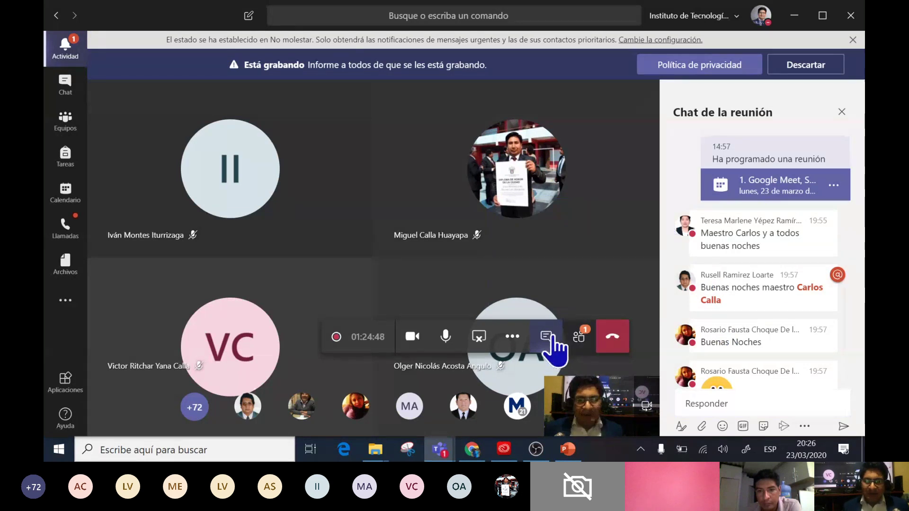
scroll(743, 393, "down", 5)
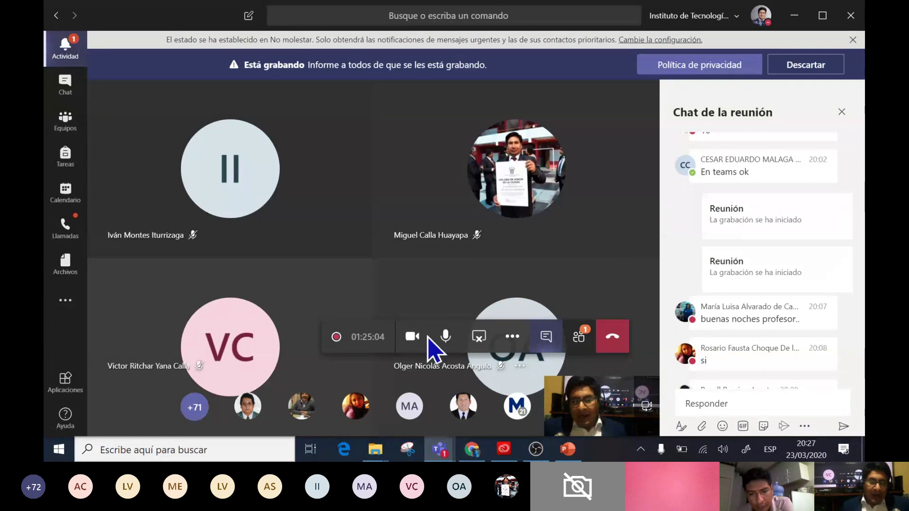
left_click(66, 122)
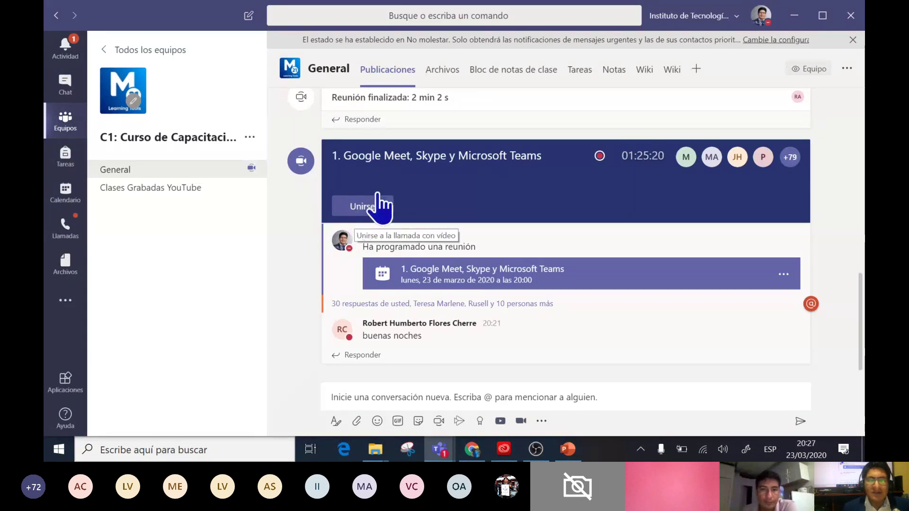
mouse_move(803, 178)
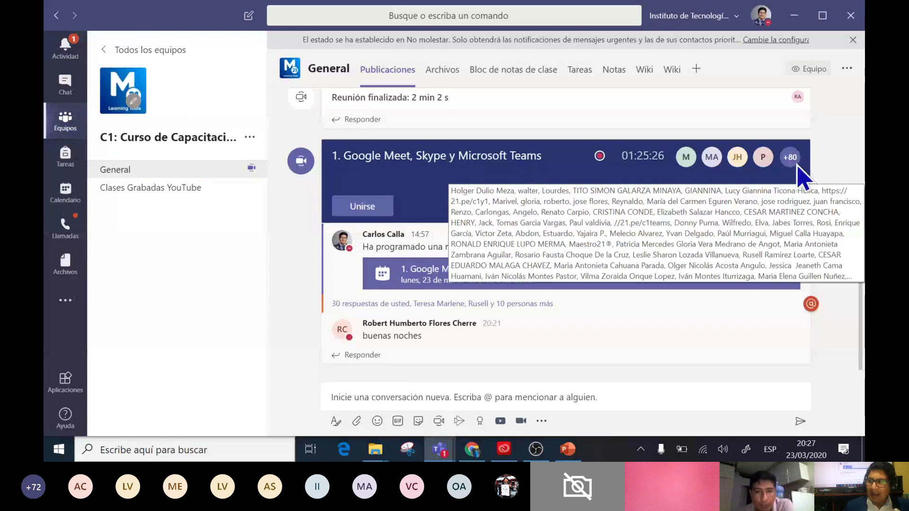
Step: Open the channel's Files, then Materiales de clase > 2. Teams, and browse its videos and guides
left_click(435, 79)
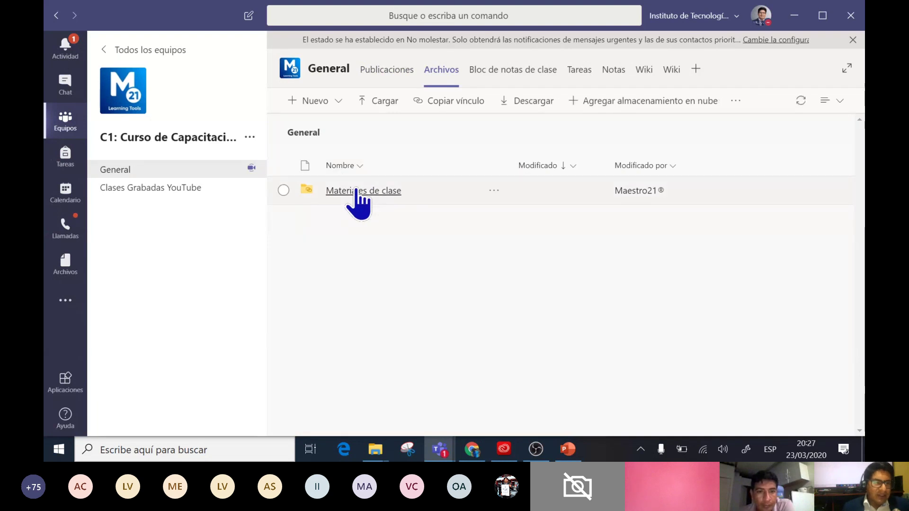
left_click(356, 191)
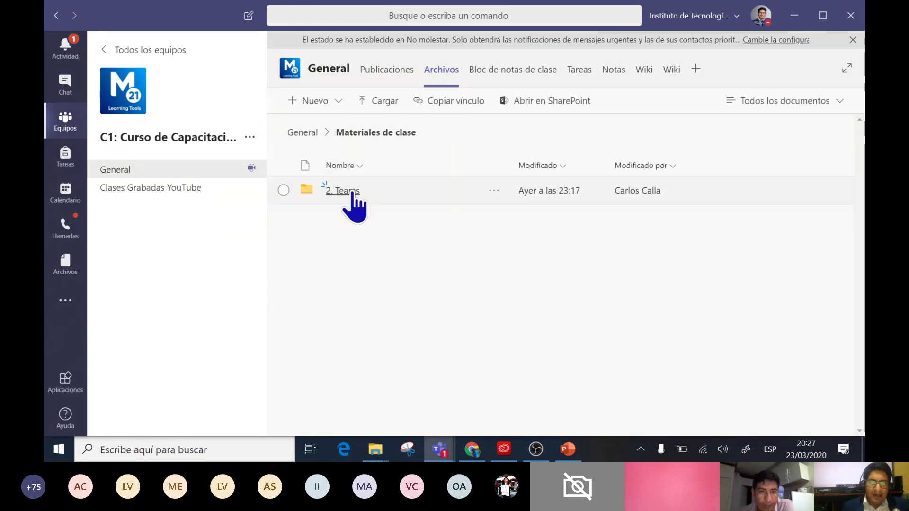
left_click(352, 191)
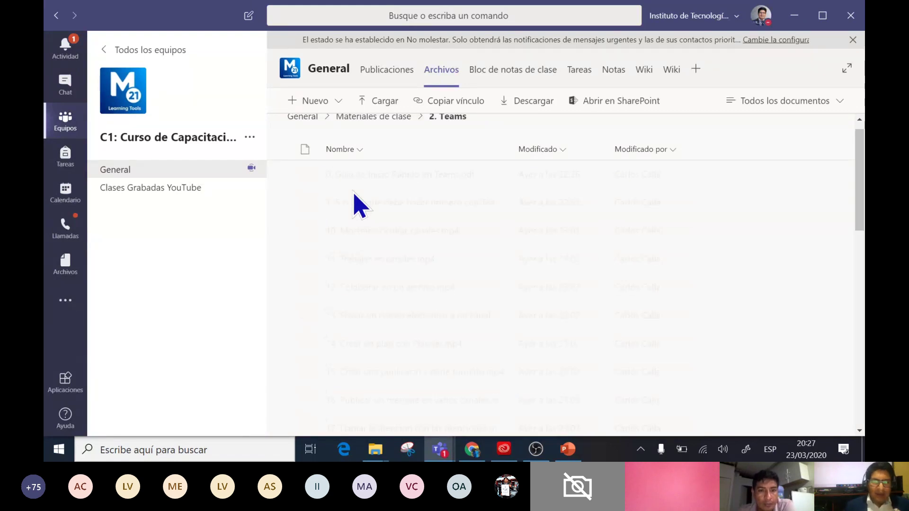
scroll(438, 258, "down", 10)
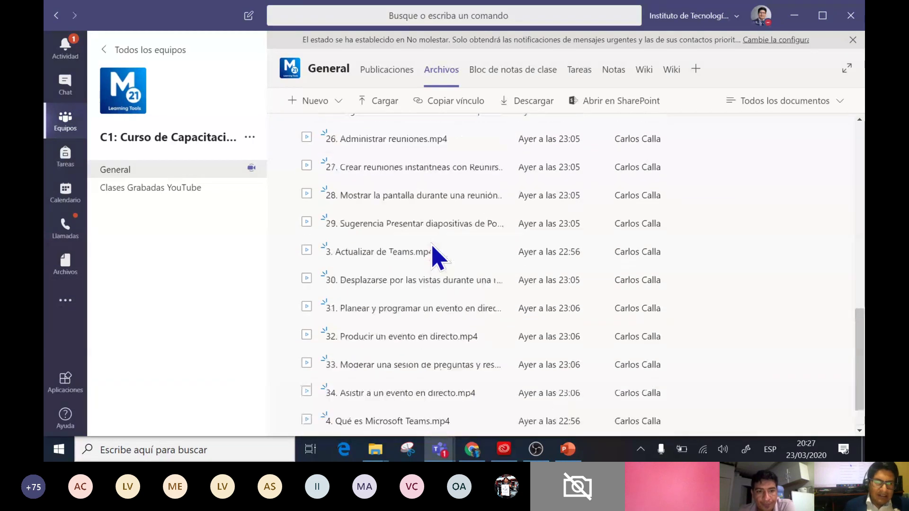
scroll(438, 258, "up", 10)
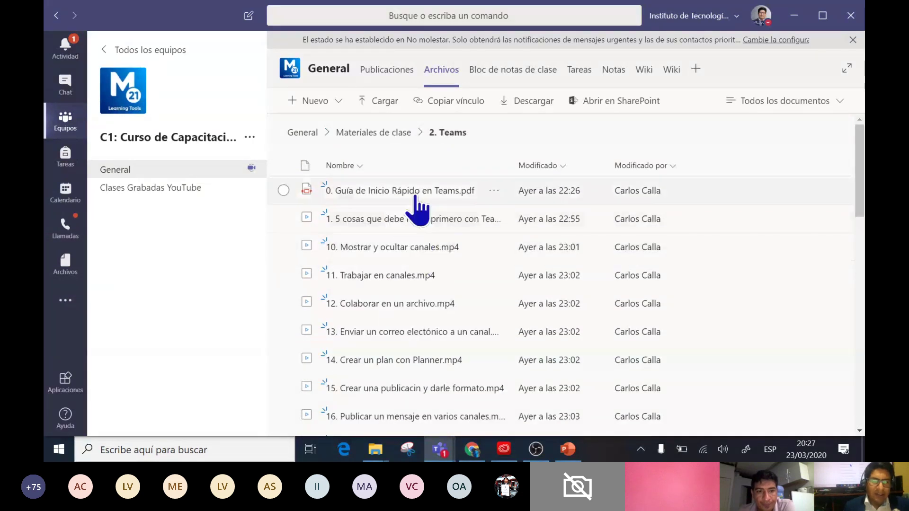
scroll(417, 251, "down", 3)
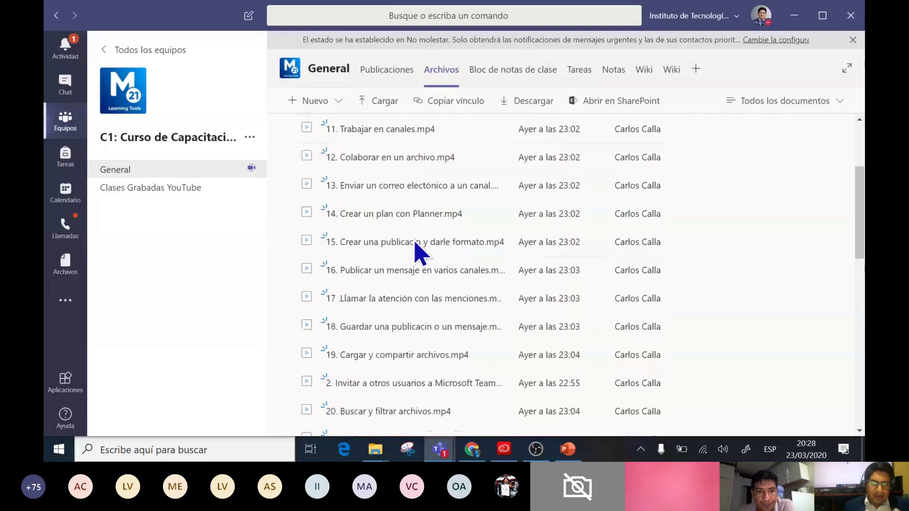
scroll(467, 345, "down", 5)
scroll(462, 345, "up", 4)
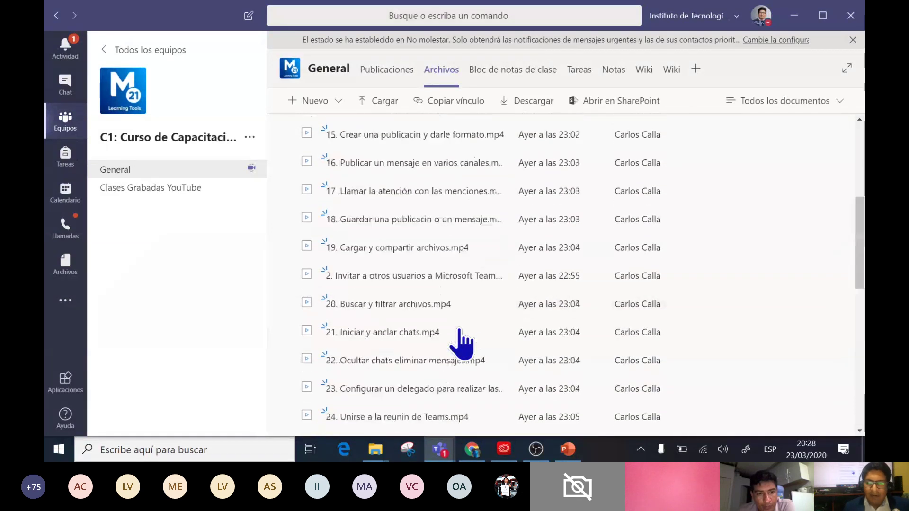
scroll(467, 345, "up", 7)
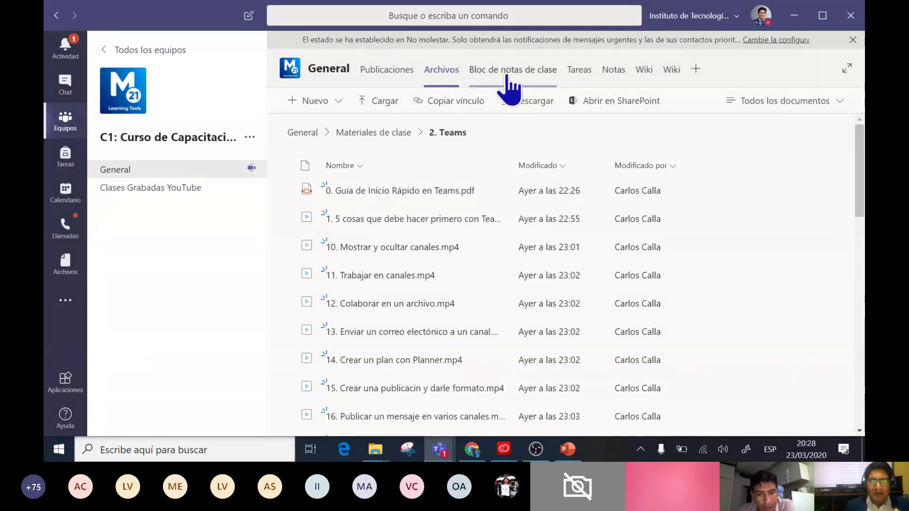
Step: Open the Class Notebook at _Biblioteca de contenido > Uso de la biblioteca > 1. Google Meet
left_click(516, 85)
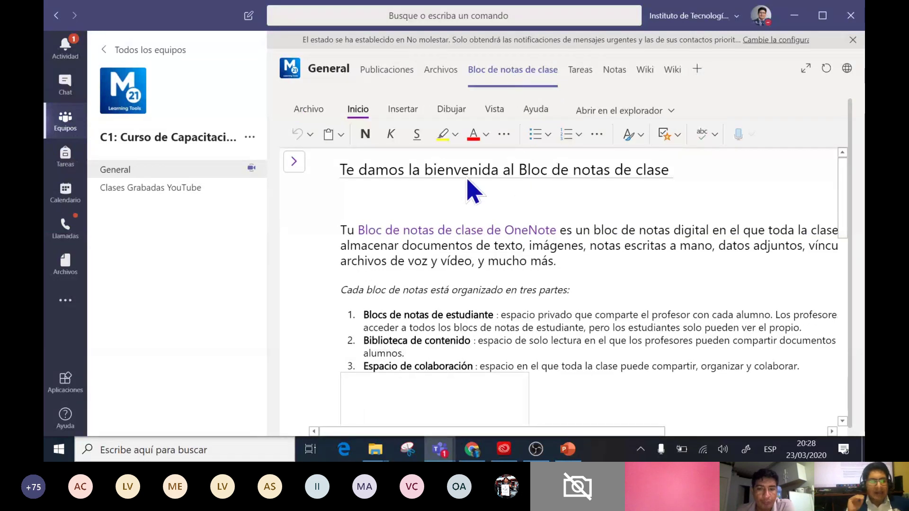
left_click(294, 160)
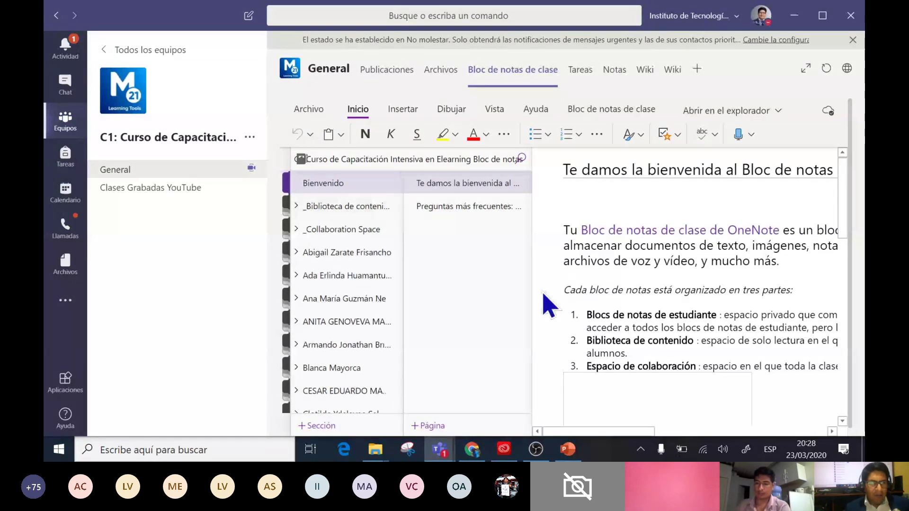
left_click(337, 212)
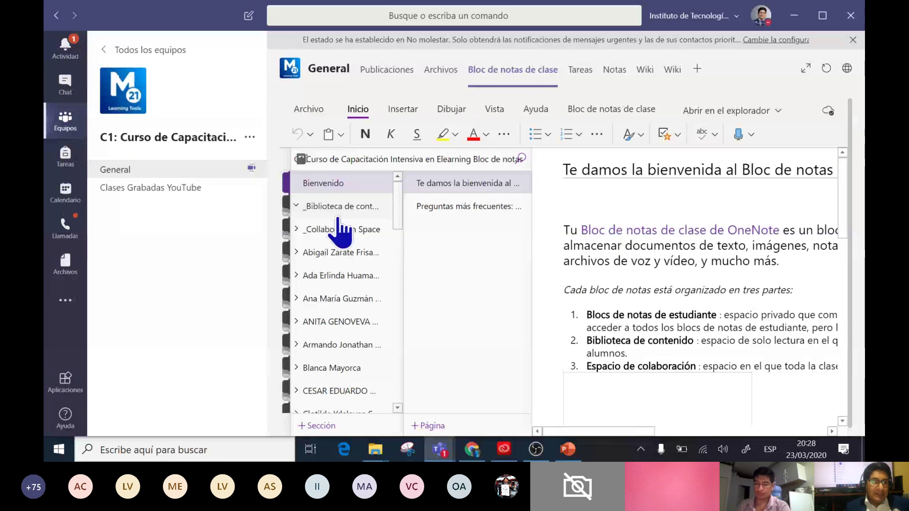
left_click(303, 211)
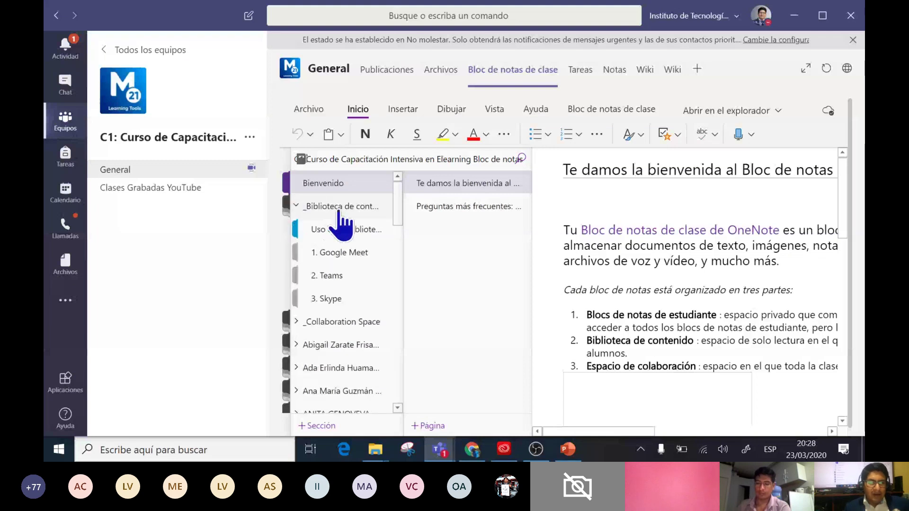
left_click(349, 230)
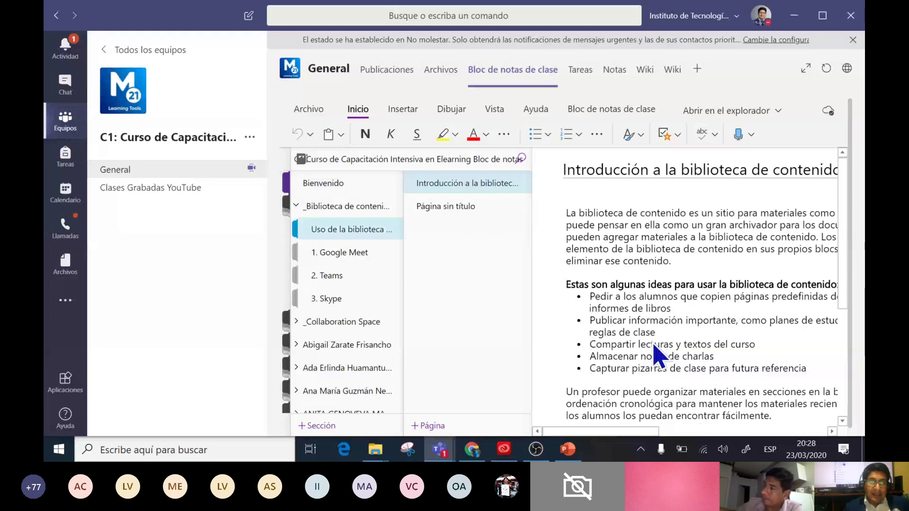
left_click(353, 252)
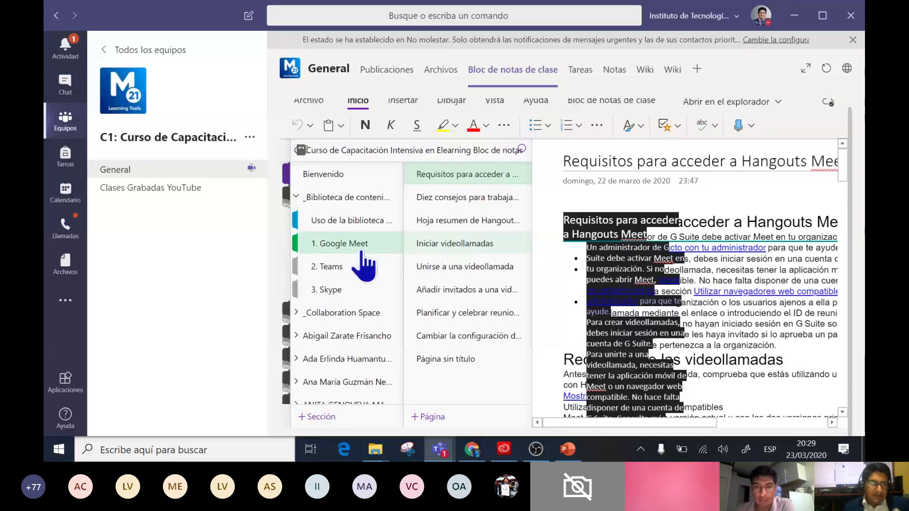
left_click(324, 271)
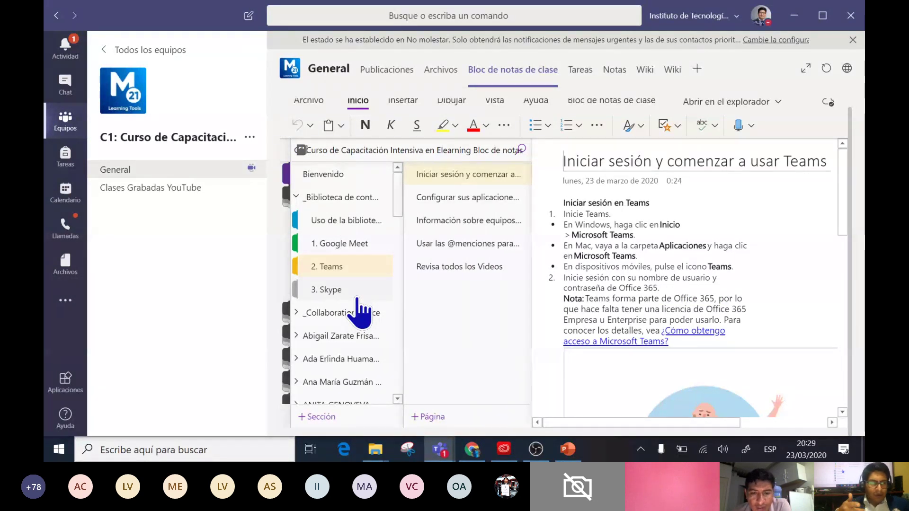
left_click(349, 292)
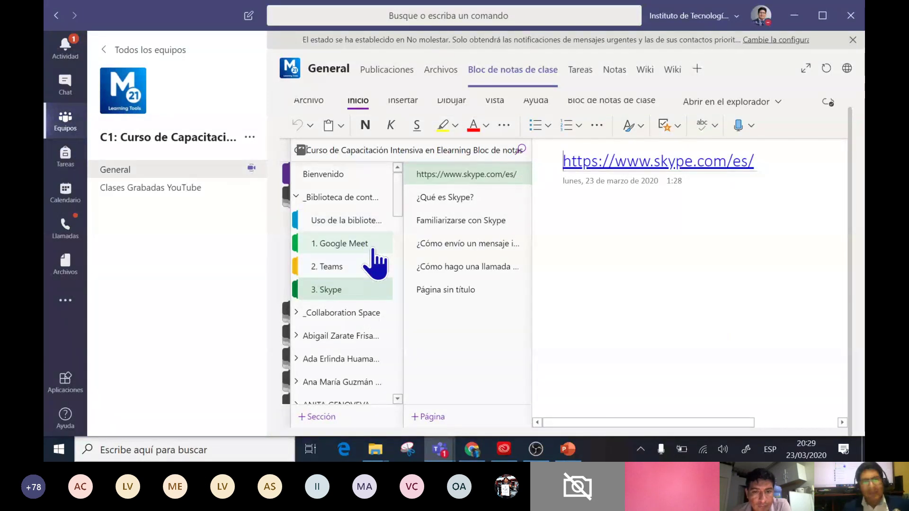
left_click(373, 250)
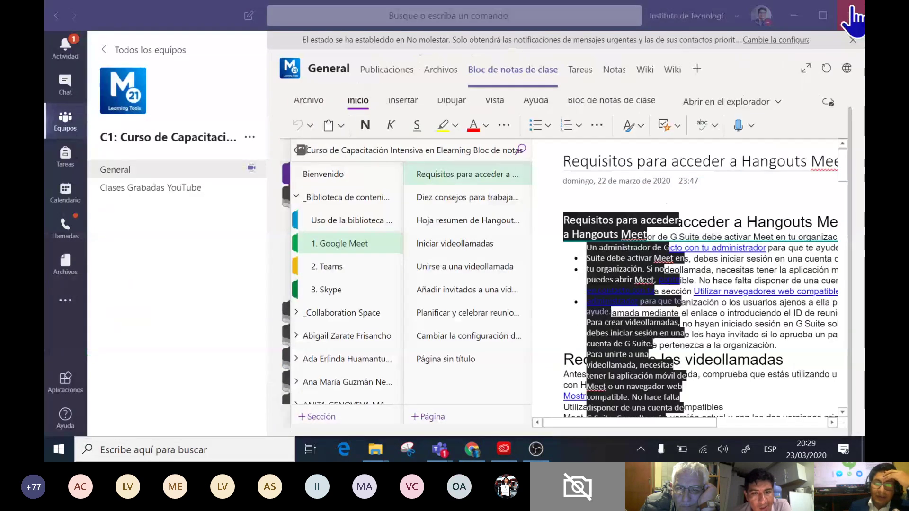
Step: Close the course page and Facebook tabs in Chrome and switch to the WhatsApp Web group chat
left_click(480, 453)
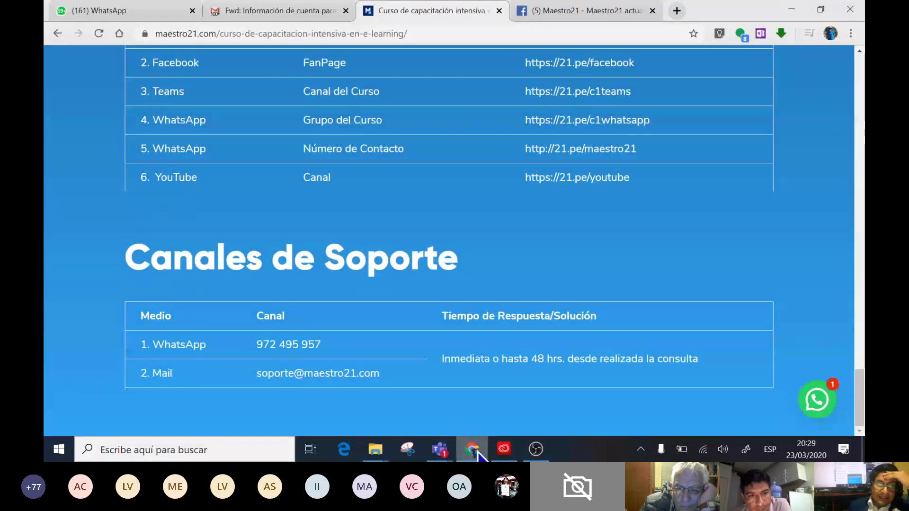
left_click(502, 12)
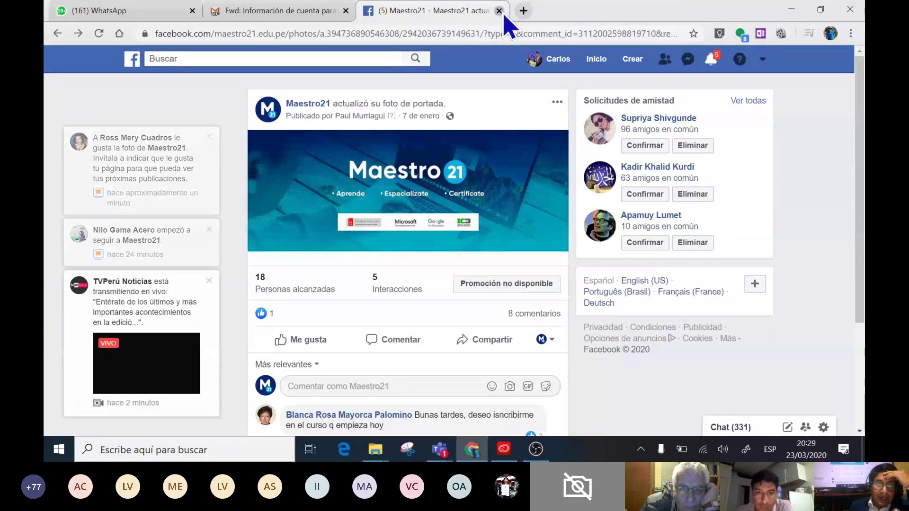
left_click(500, 11)
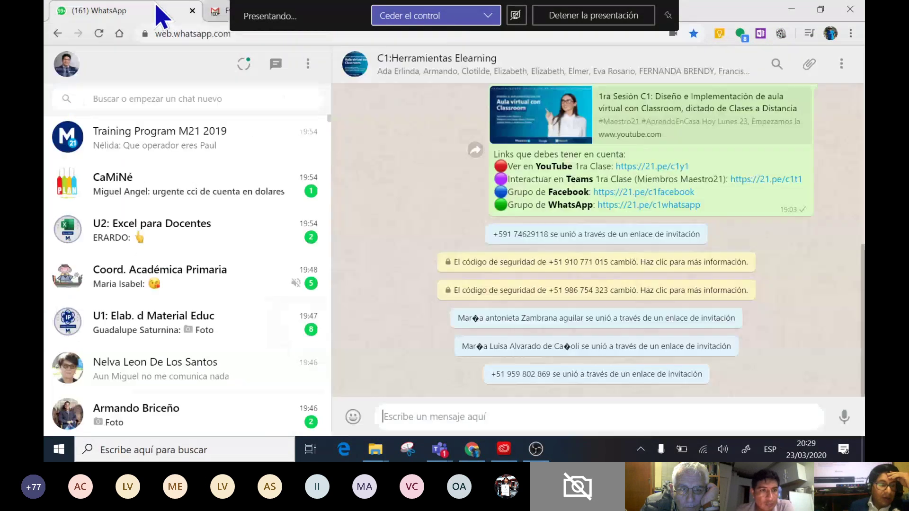
left_click(161, 14)
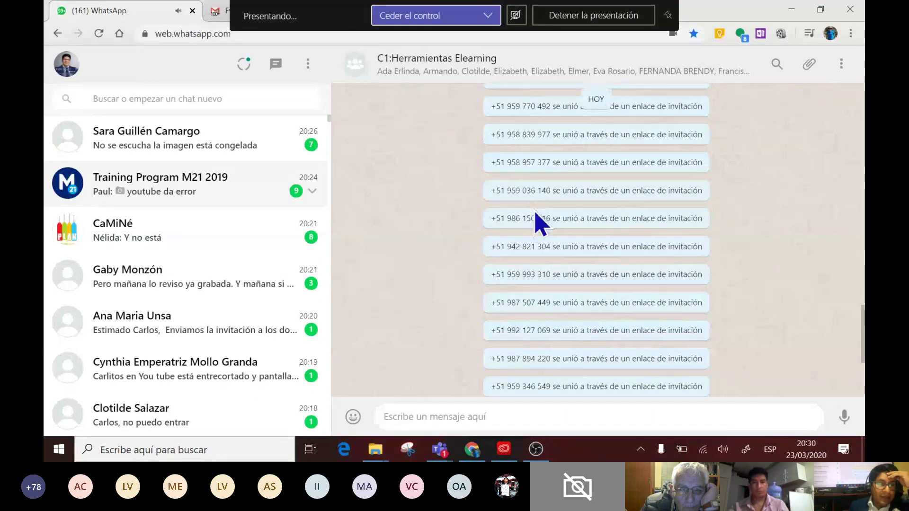
scroll(540, 219, "down", 4)
scroll(535, 222, "up", 5)
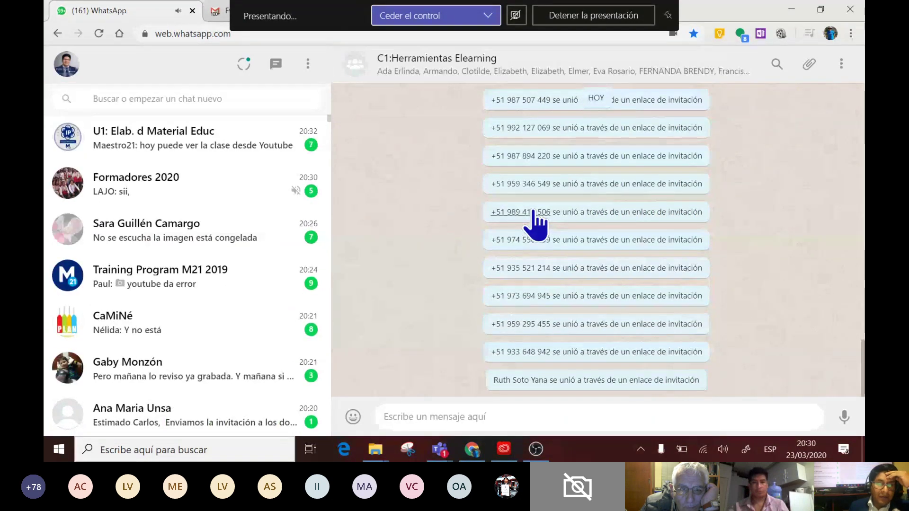
scroll(575, 236, "up", 6)
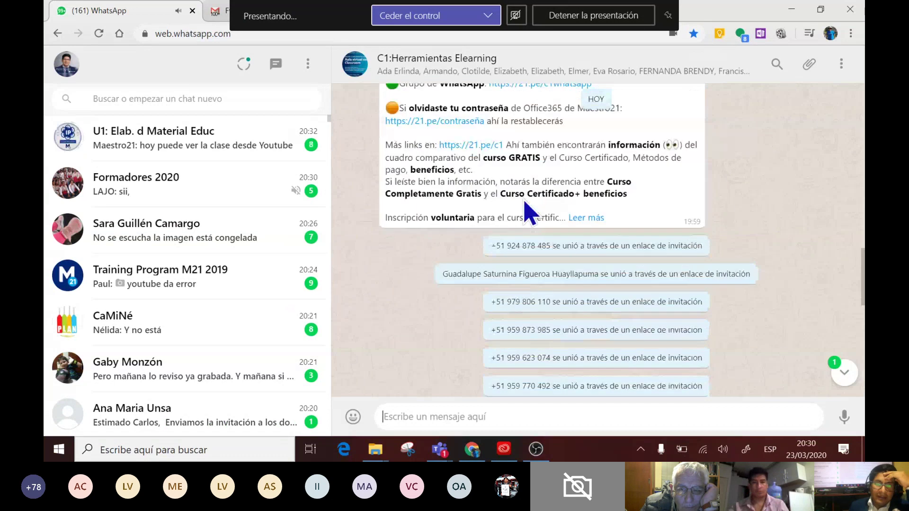
Step: Close the forwarded Gmail message tab and minimize the floating Teams call window
mouse_move(440, 449)
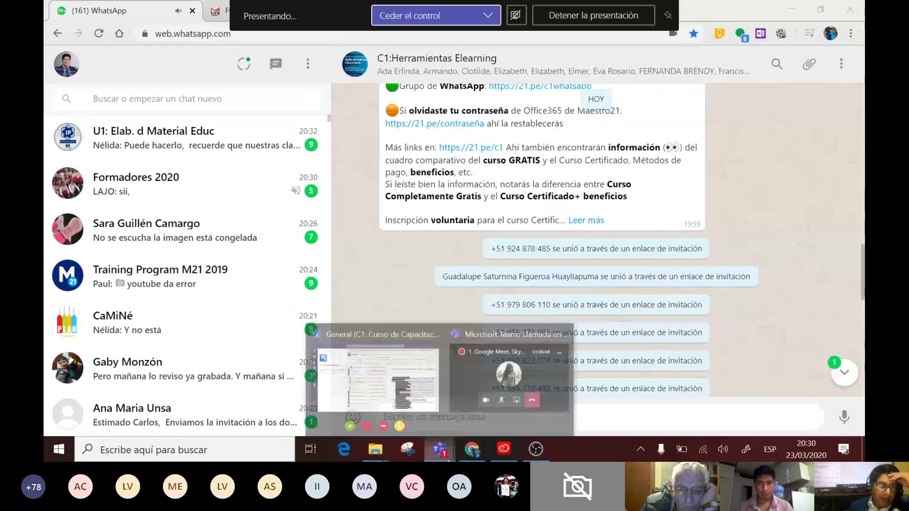
left_click(478, 386)
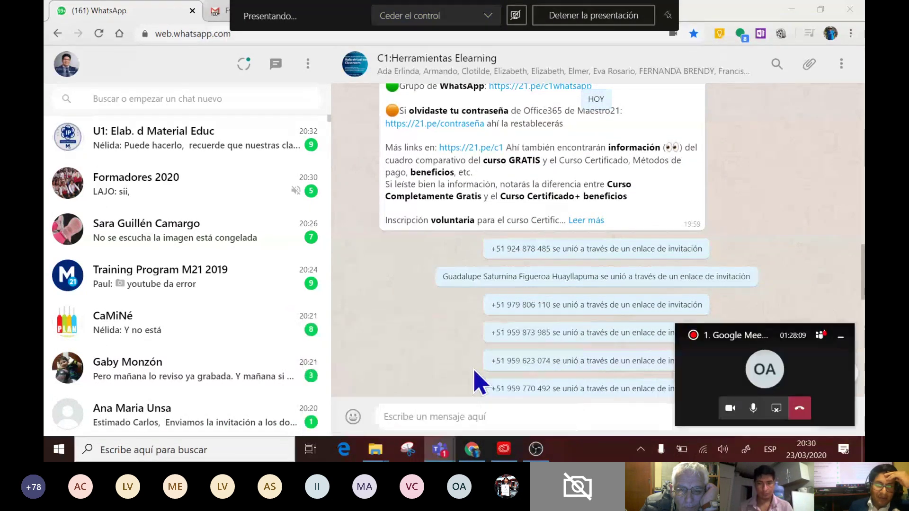
left_click(216, 12)
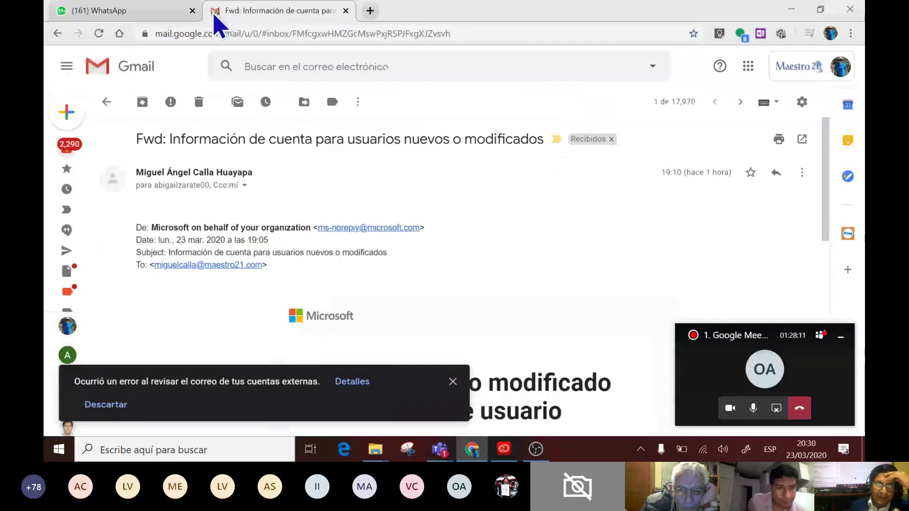
left_click(346, 10)
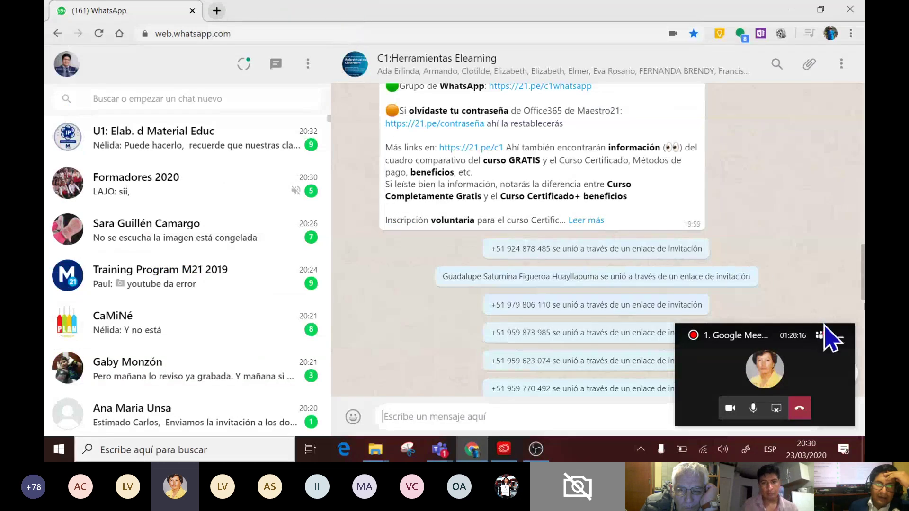
left_click(840, 337)
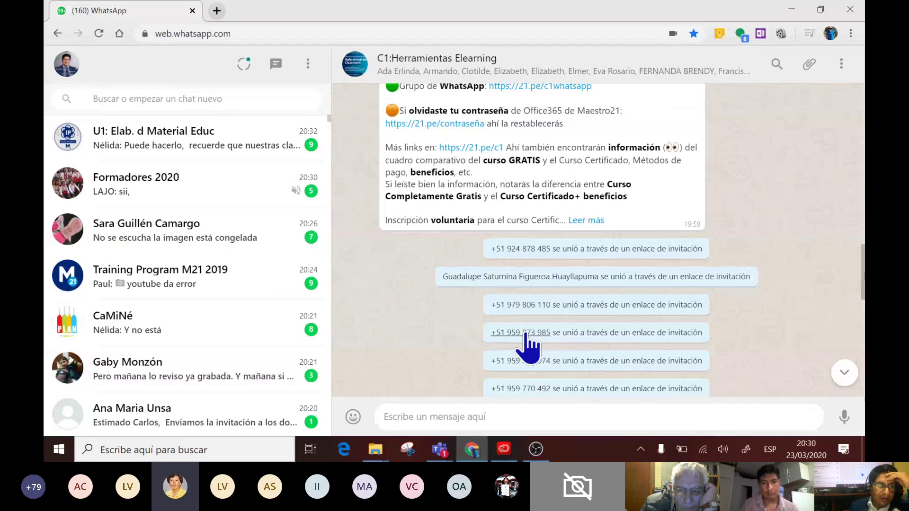
scroll(524, 344, "down", 10)
left_click(439, 449)
Step: Return to the Teams Class Notebook's Hangouts Meet requirements page with the call window over it
left_click(431, 423)
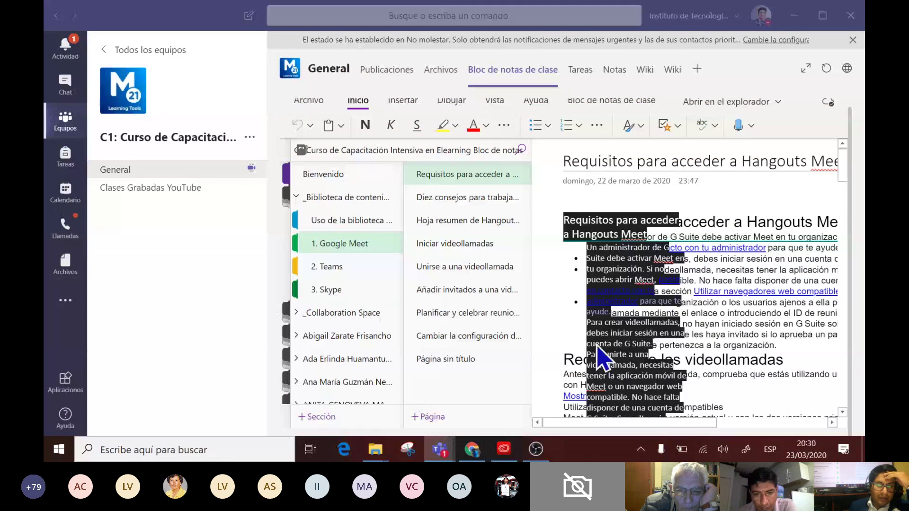
mouse_move(481, 402)
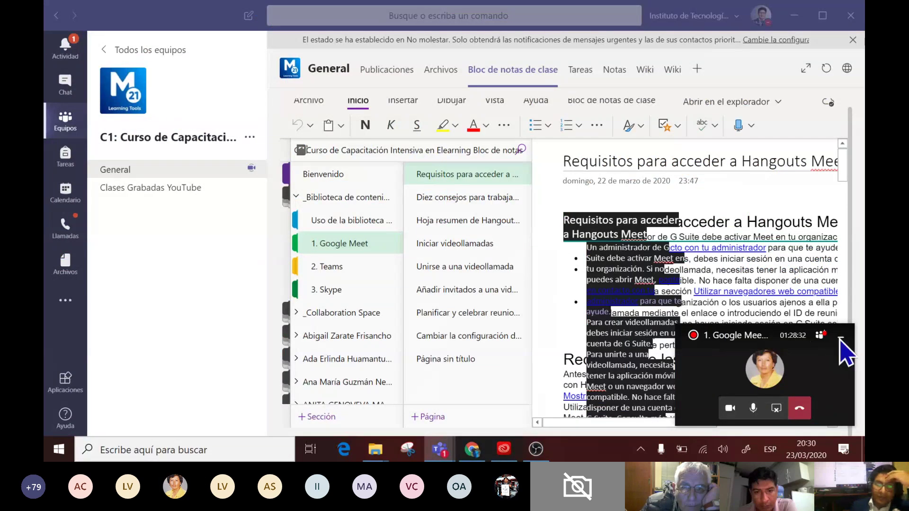
left_click(840, 337)
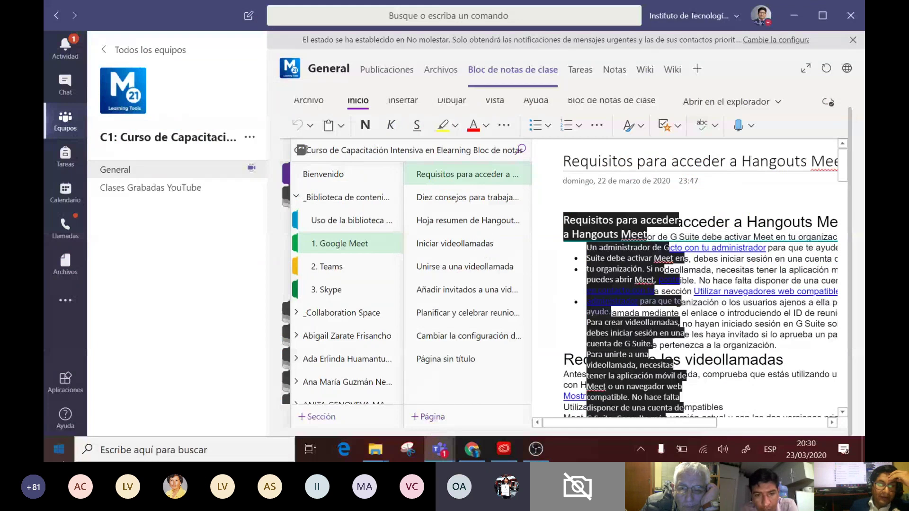
Step: Launch the OneNote desktop app by searching 'one' in Windows search
left_click(61, 458)
type("o")
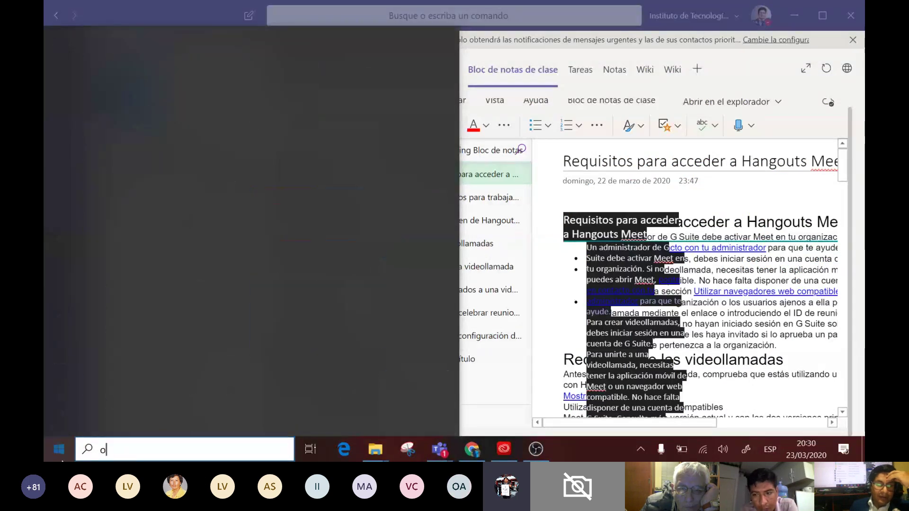
type("ne")
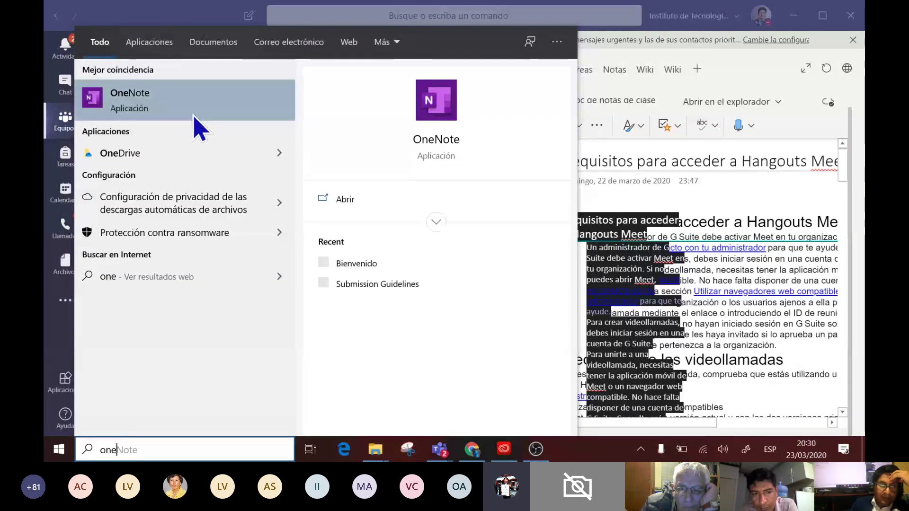
left_click(202, 124)
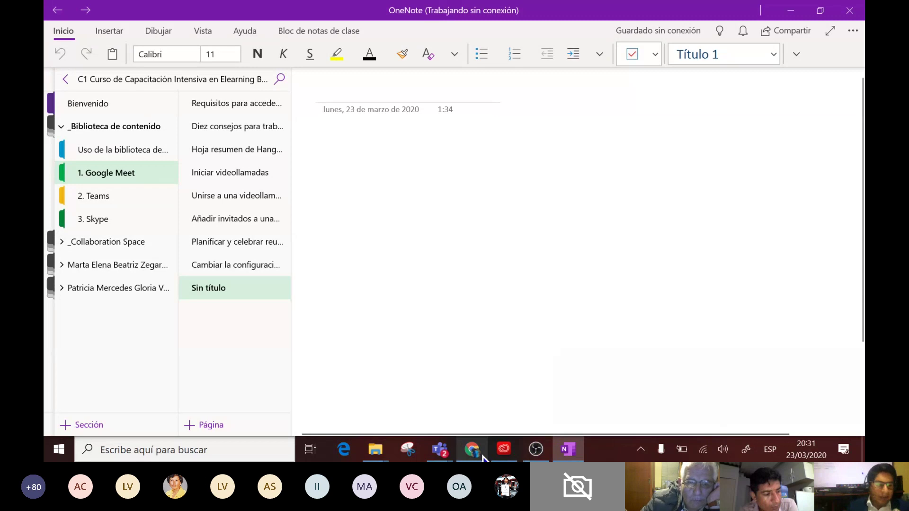
Step: Minimize the extra OneNote window, bring the main notebook window forward, then switch back to Chrome
middle_click(568, 449)
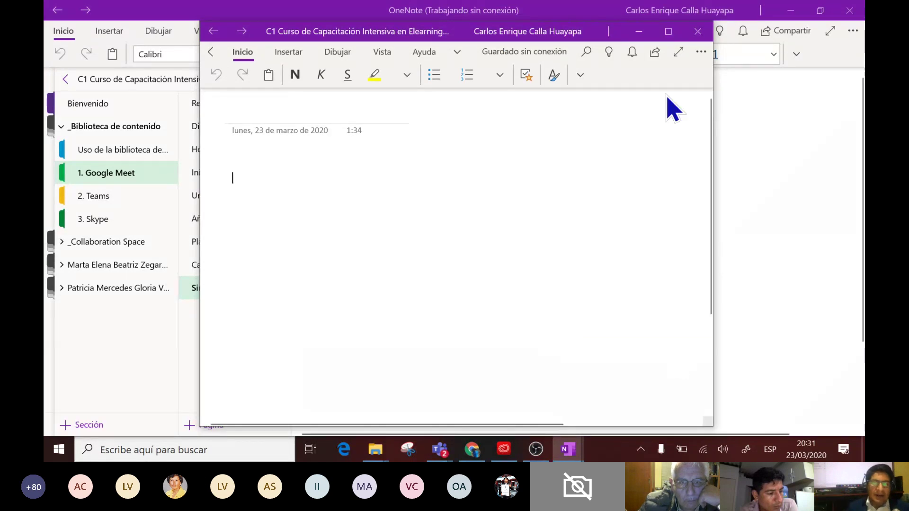
left_click(639, 31)
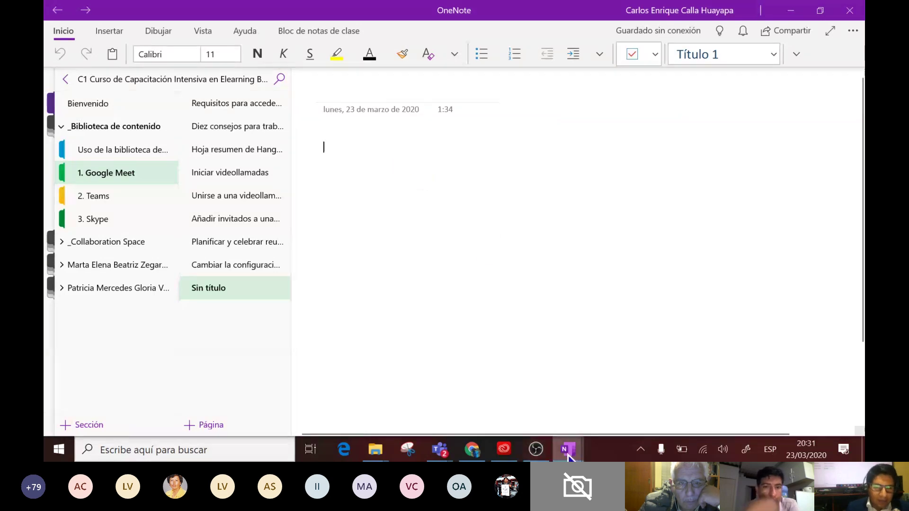
mouse_move(567, 455)
left_click(553, 401)
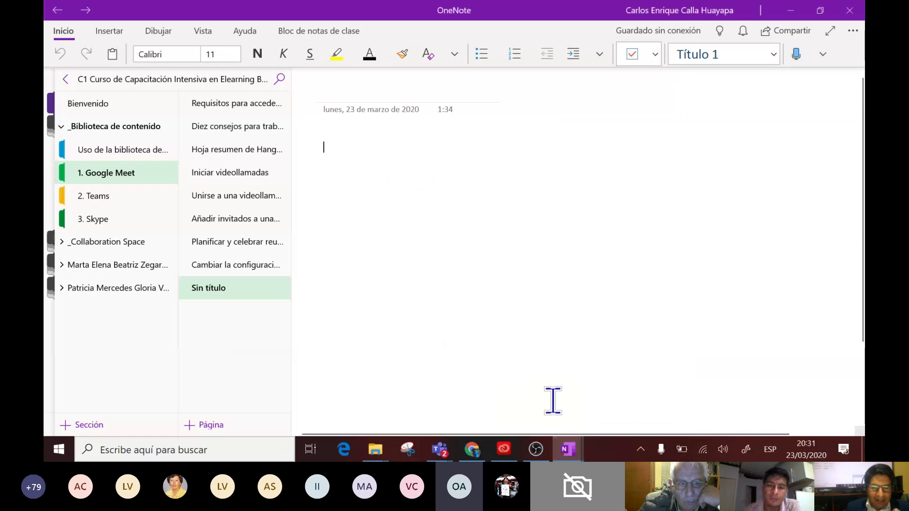
key("alt+Tab")
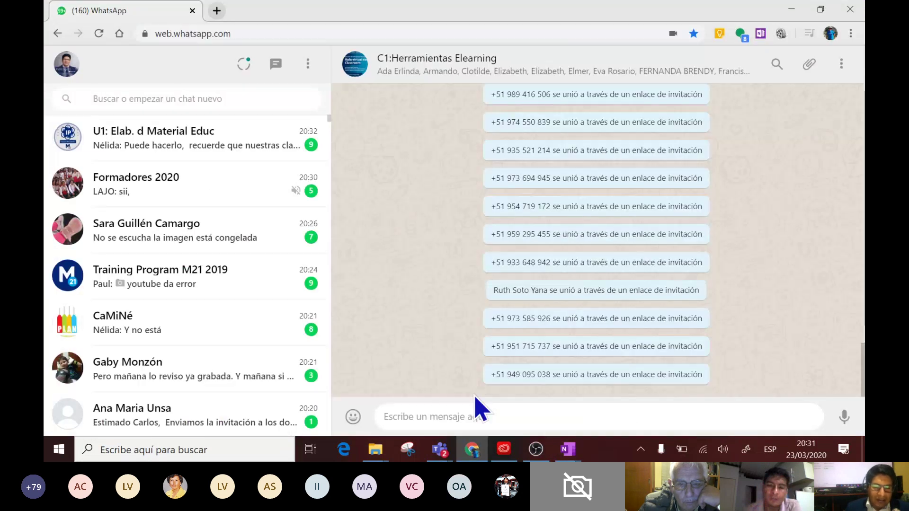
Step: Load meet.google.com in a new Chrome tab, then bring the OneNote notebook back to front
left_click(217, 11)
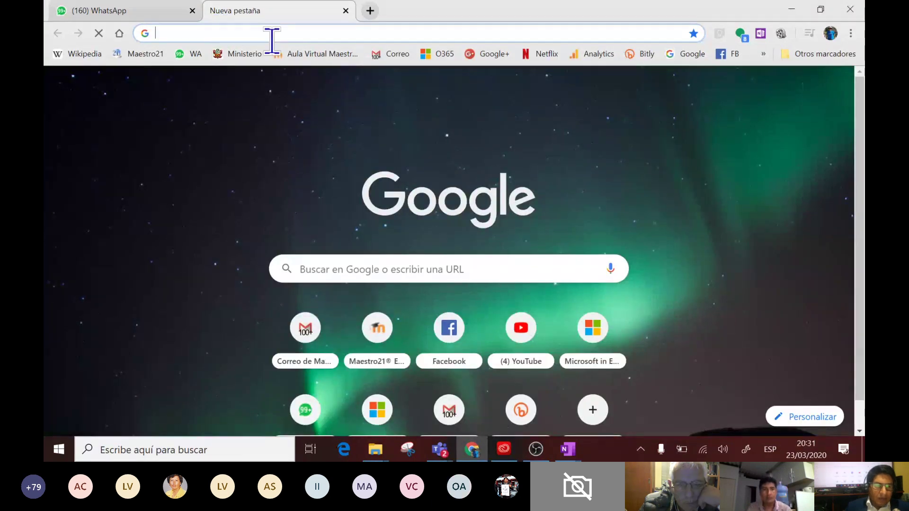
type("meet.google.com")
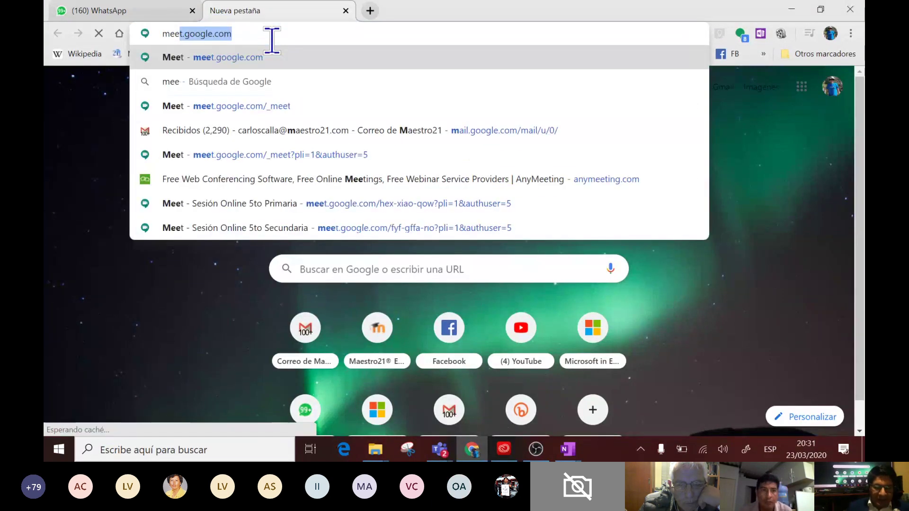
key("Return")
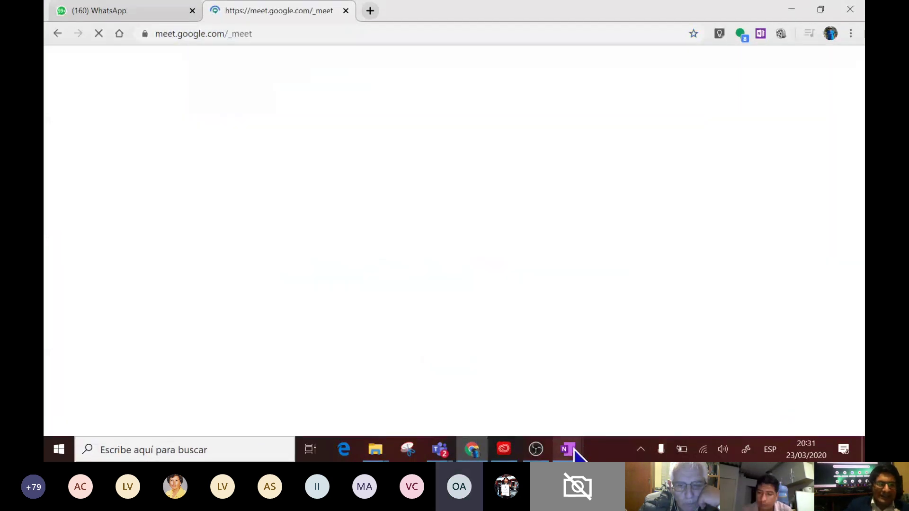
mouse_move(573, 449)
left_click(519, 400)
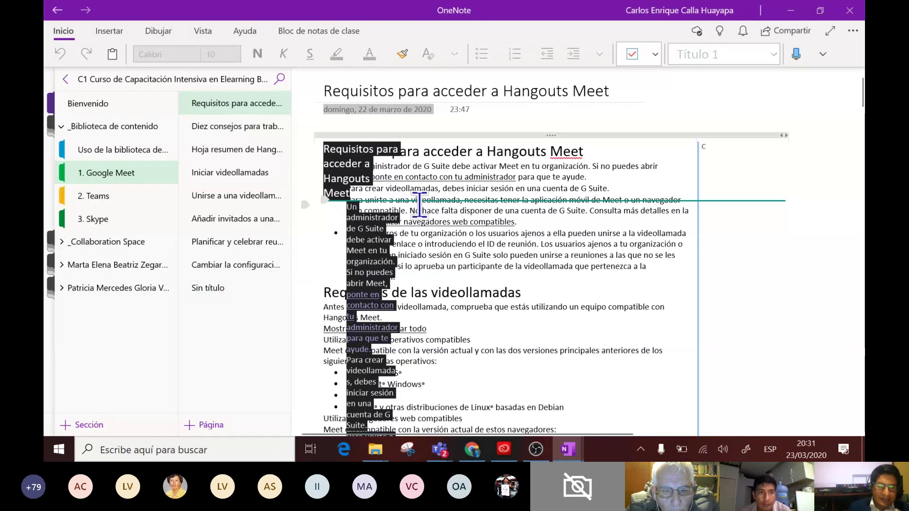
Step: Move the note container lower and right on the Hangouts Meet requirements page, then show the Teams call window
left_click_drag(433, 137, 507, 171)
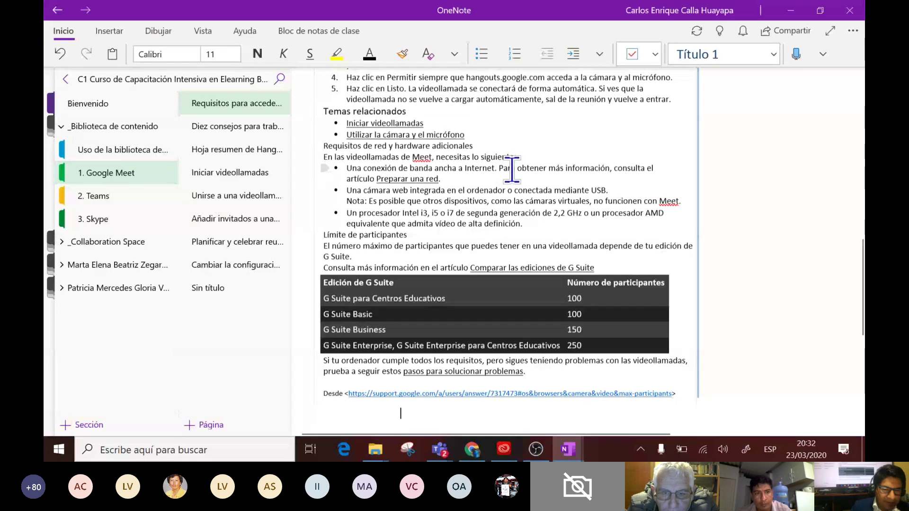
mouse_move(535, 459)
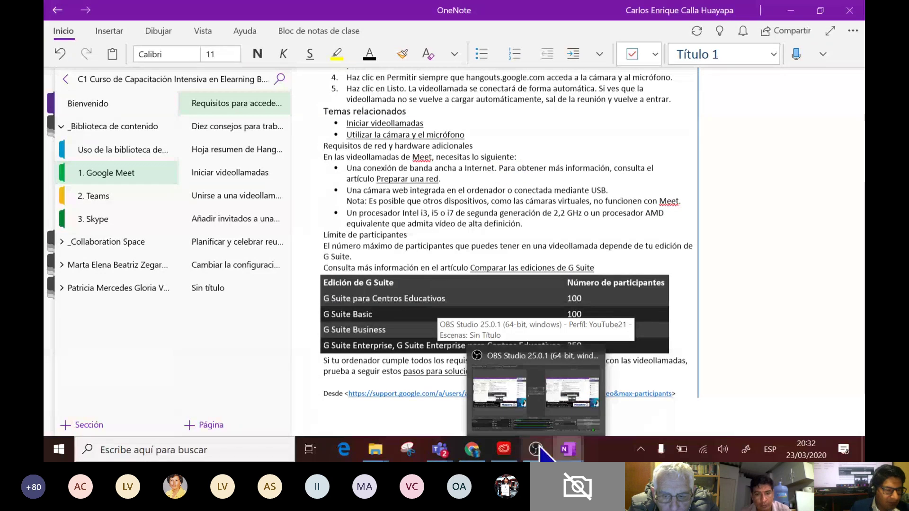
mouse_move(439, 450)
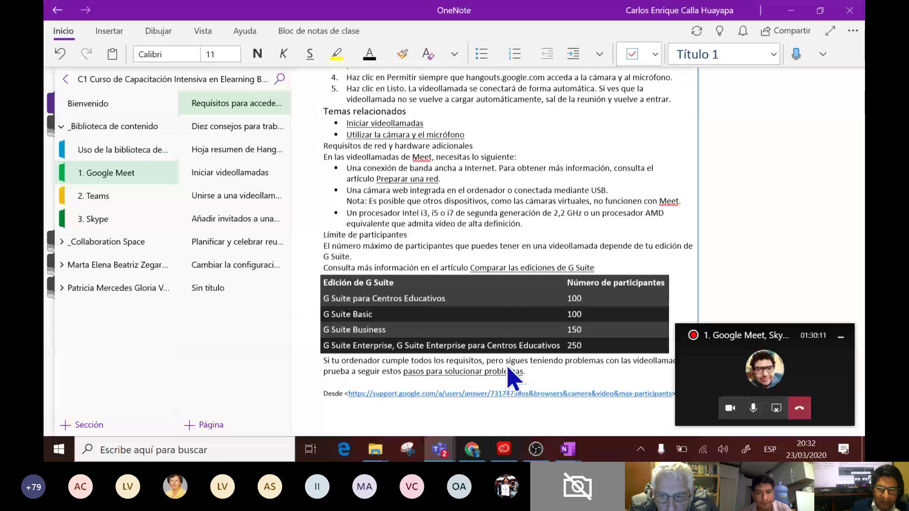
left_click(720, 207)
scroll(720, 208, "up", 5)
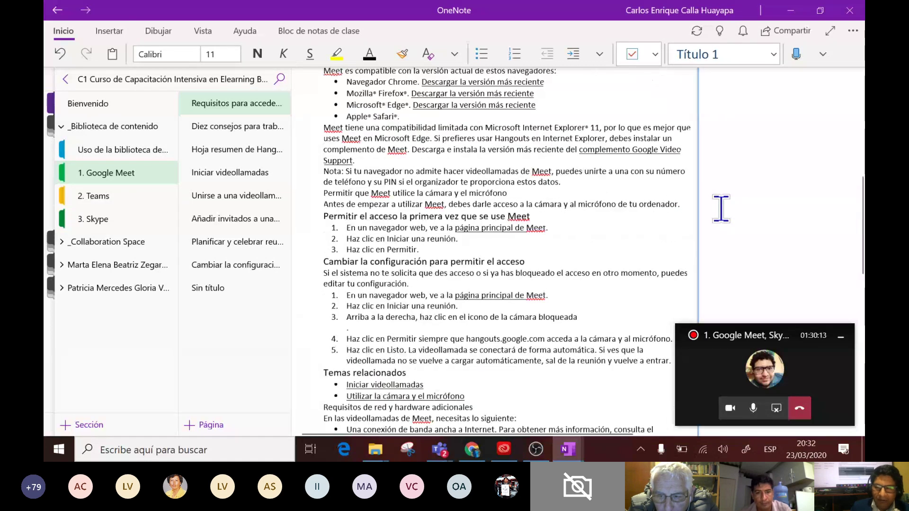
scroll(721, 208, "up", 7)
Step: Highlight the Meet page heading and its four requirement bullets, then bring the Teams meeting forward
triple_click(430, 155)
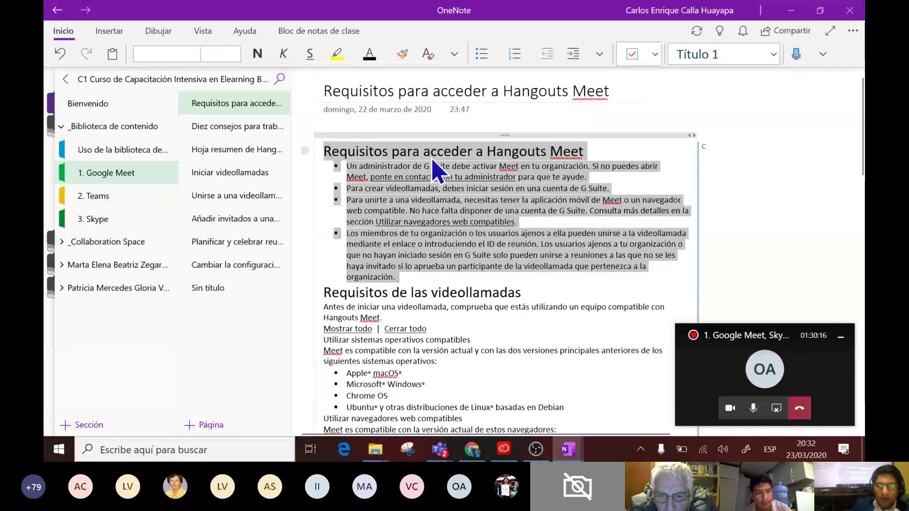
left_click(513, 203)
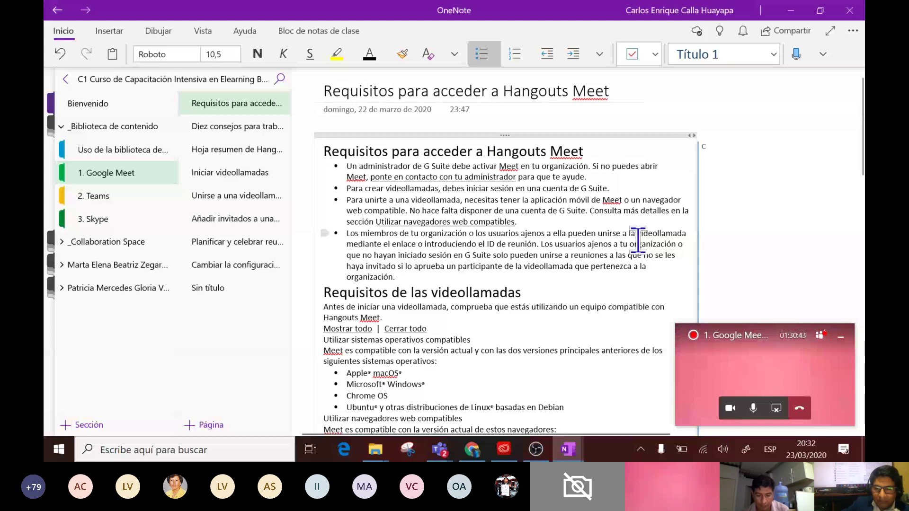
left_click(768, 377)
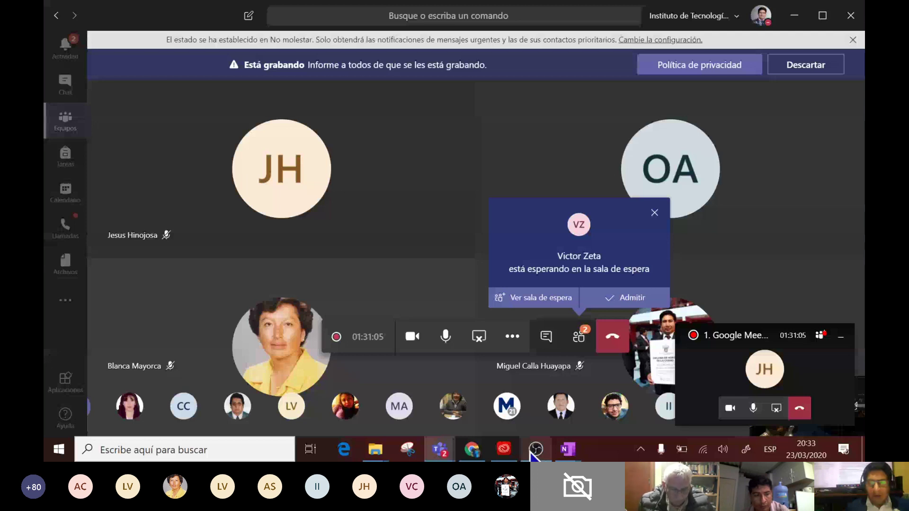
Step: Bring the OneNote class notebook in front of the Teams meeting from the taskbar
left_click(567, 448)
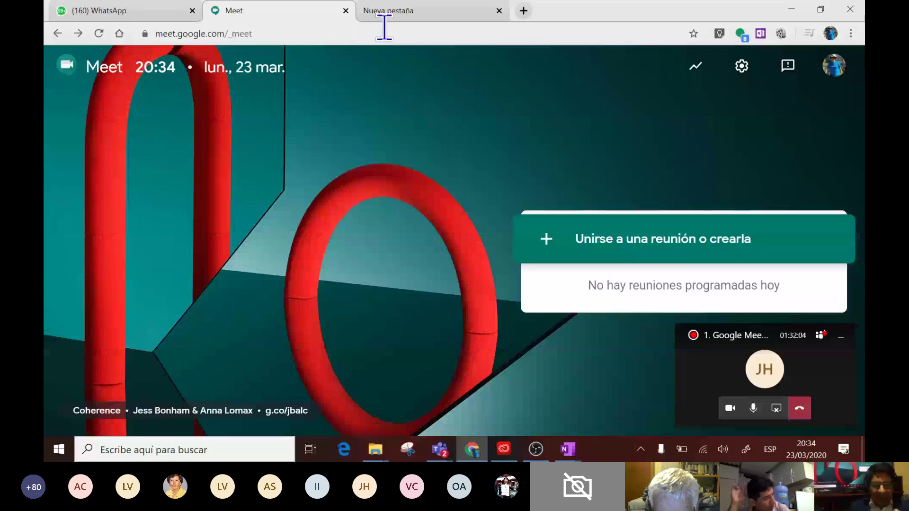
Step: Show the Google Meet start page in Chrome, then go back to the Teams class meeting window
left_click(384, 29)
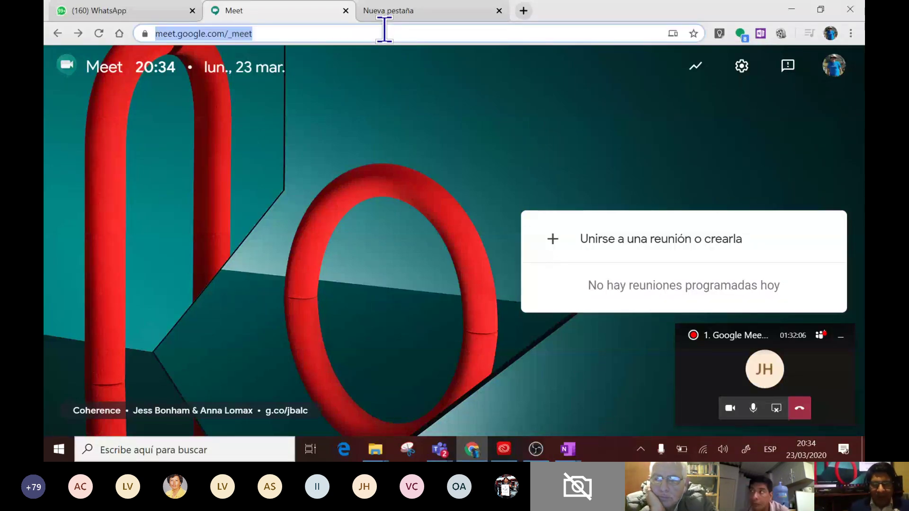
left_click(597, 138)
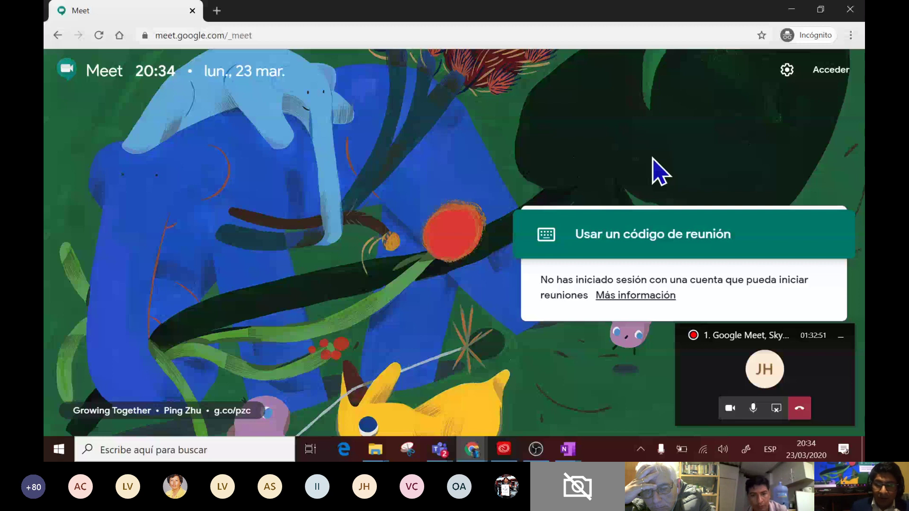
left_click(439, 449)
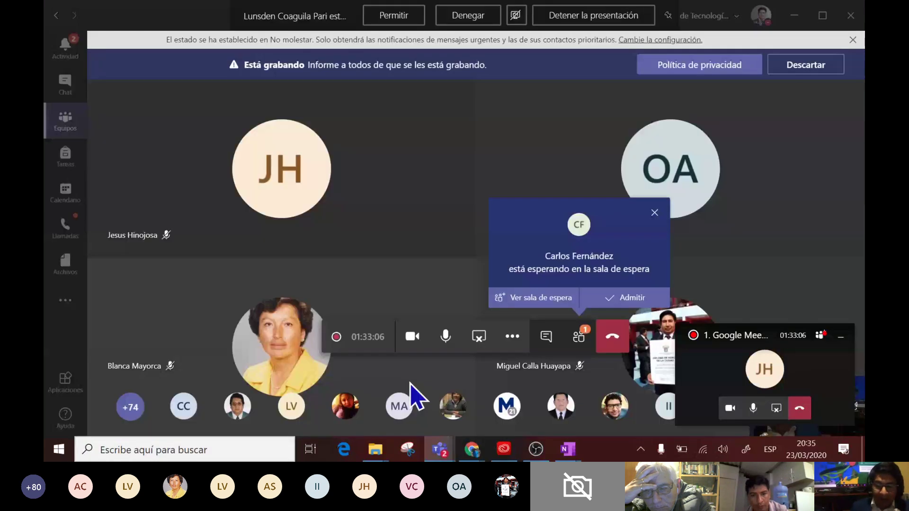
Step: Mute the microphone in the Teams meeting and the Mic/Aux channel in OBS's audio mixer
left_click(446, 341)
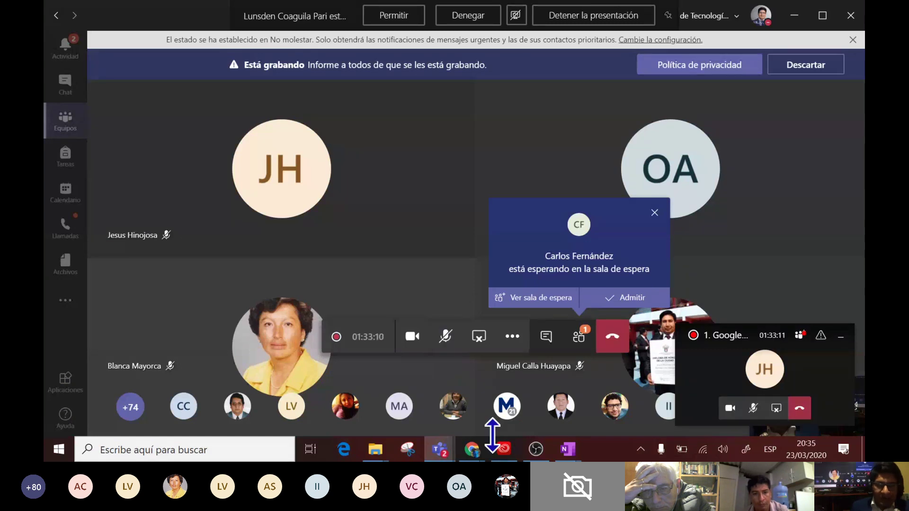
left_click(536, 449)
left_click(543, 412)
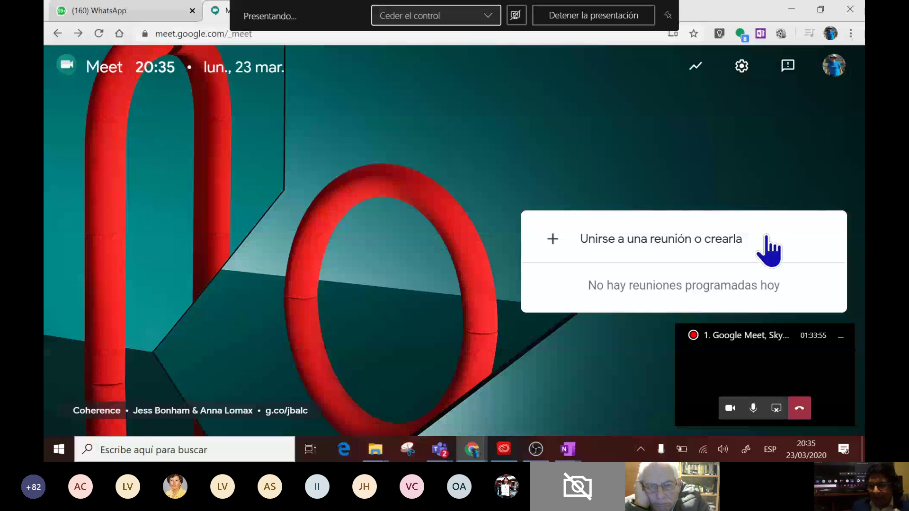
Step: Switch to the Teams meeting, turn the camera off with Ctrl+Shift+O, then list Chrome's Meet windows
key("alt+Tab")
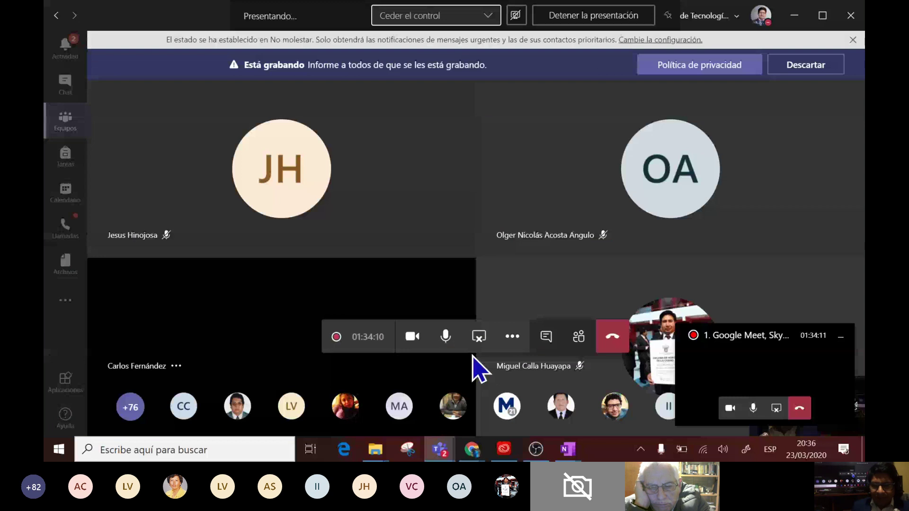
key("ctrl+shift+o")
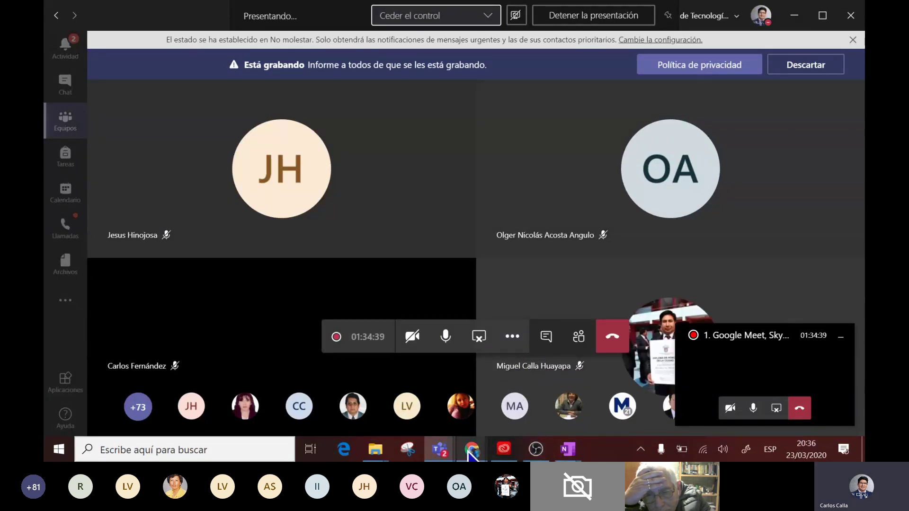
left_click(470, 452)
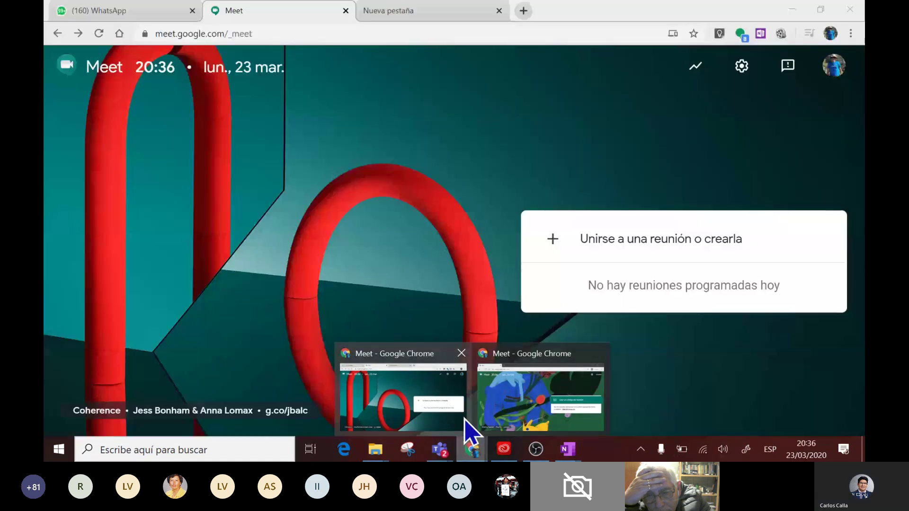
Step: Put the Meet - Google Chrome window in front, then return to the Teams meeting window
left_click(465, 419)
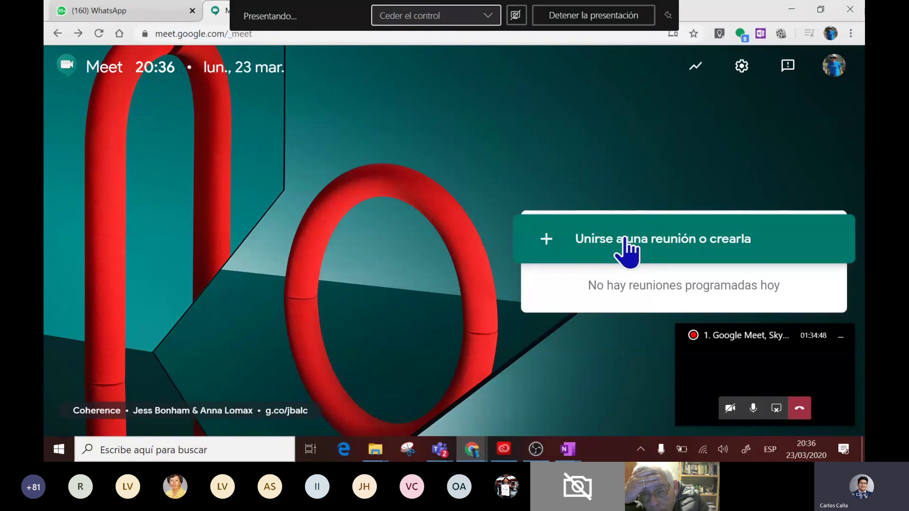
mouse_move(429, 426)
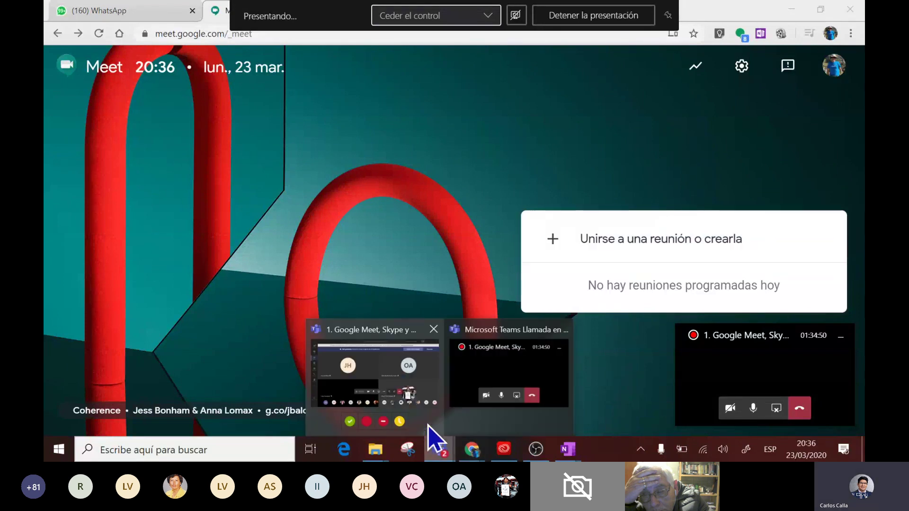
left_click(406, 388)
Step: Turn the Teams meeting camera back on and bring the first Chrome Meet window forward
left_click(419, 343)
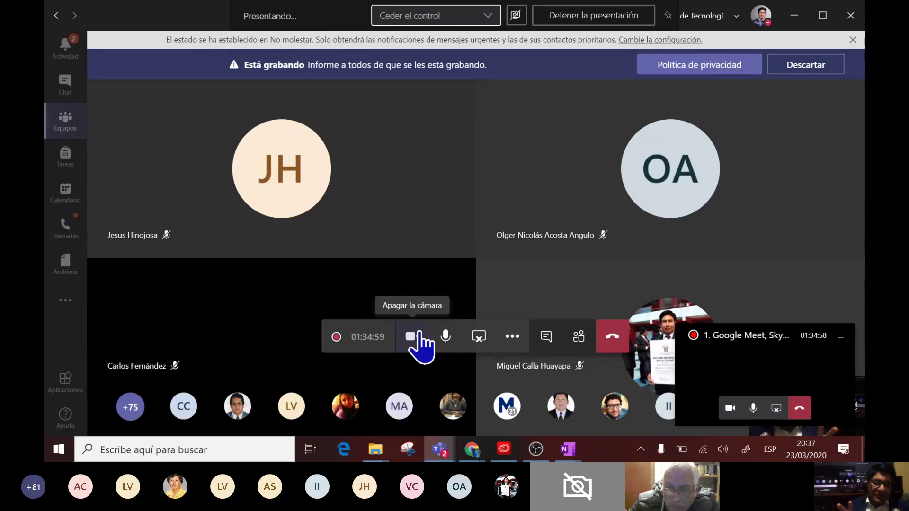
left_click(471, 450)
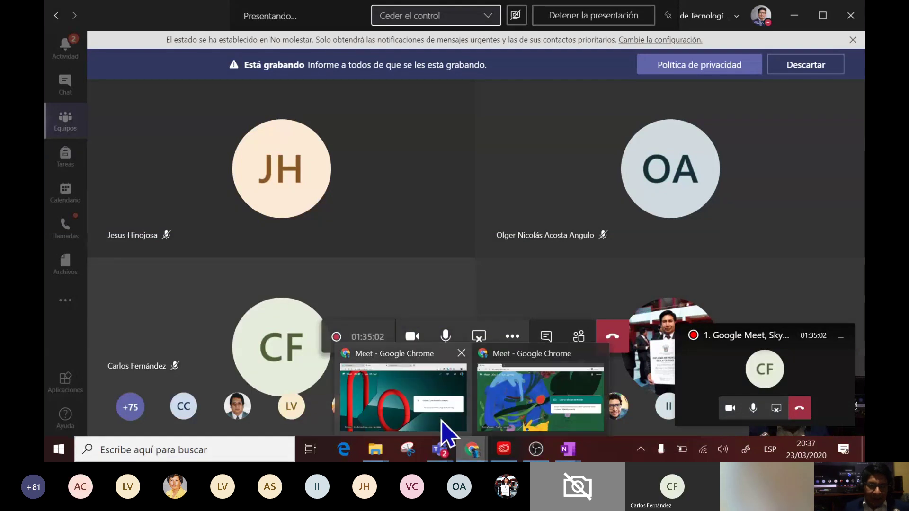
left_click(446, 432)
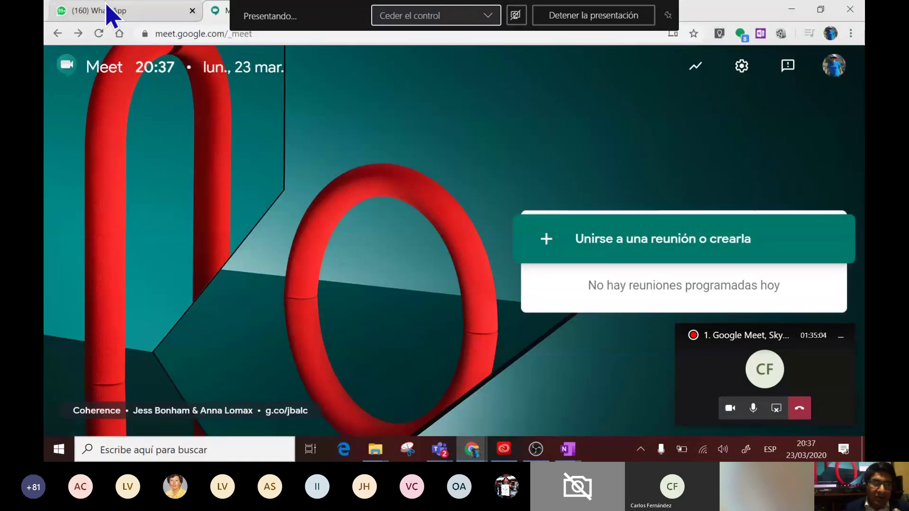
Step: Check the signed-in Google account and open the 'Unirse a una reunión o crearla' dialog
left_click(156, 32)
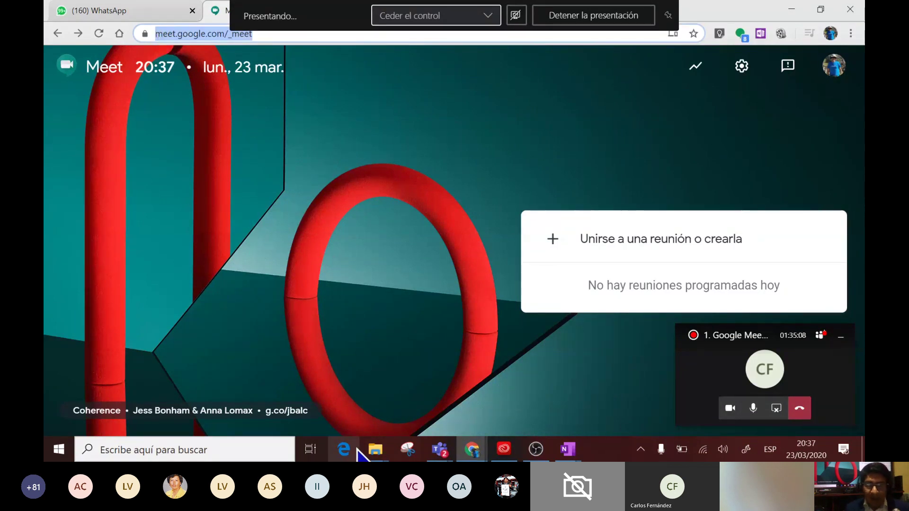
left_click(411, 204)
left_click(269, 38)
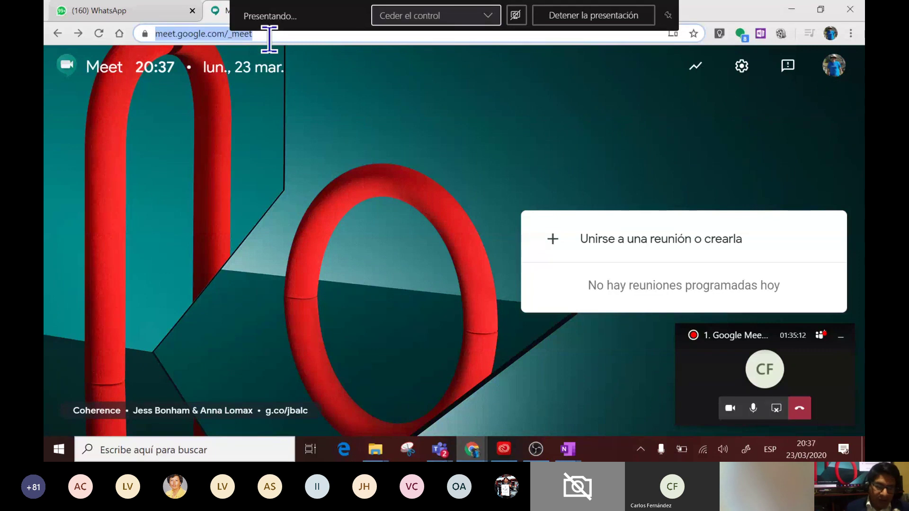
left_click(834, 71)
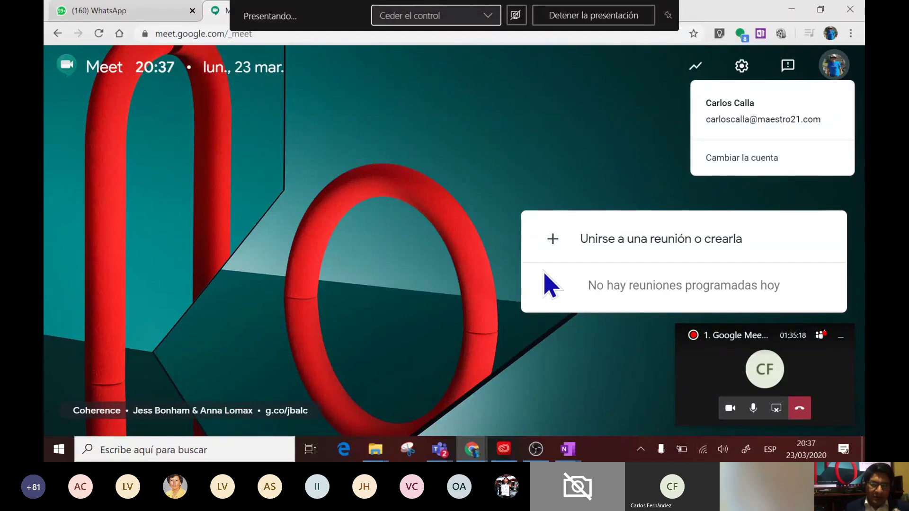
left_click(436, 226)
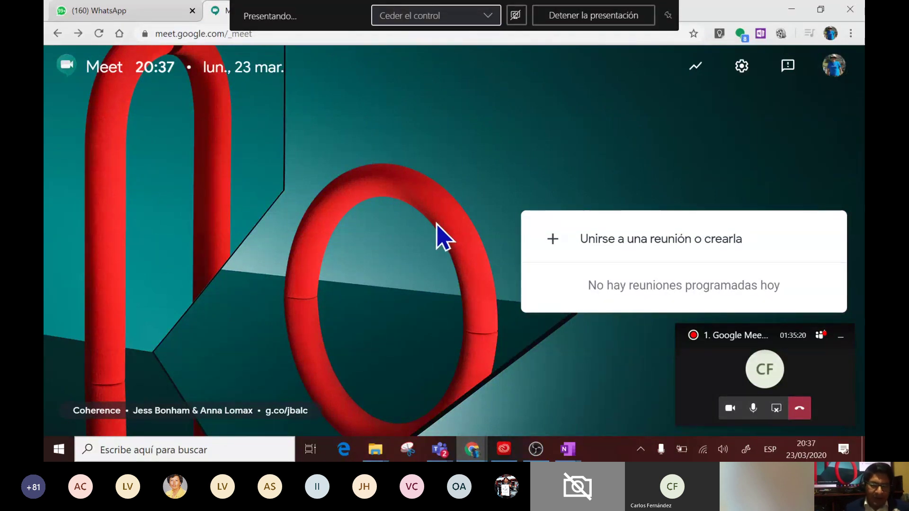
left_click(691, 255)
left_click(689, 244)
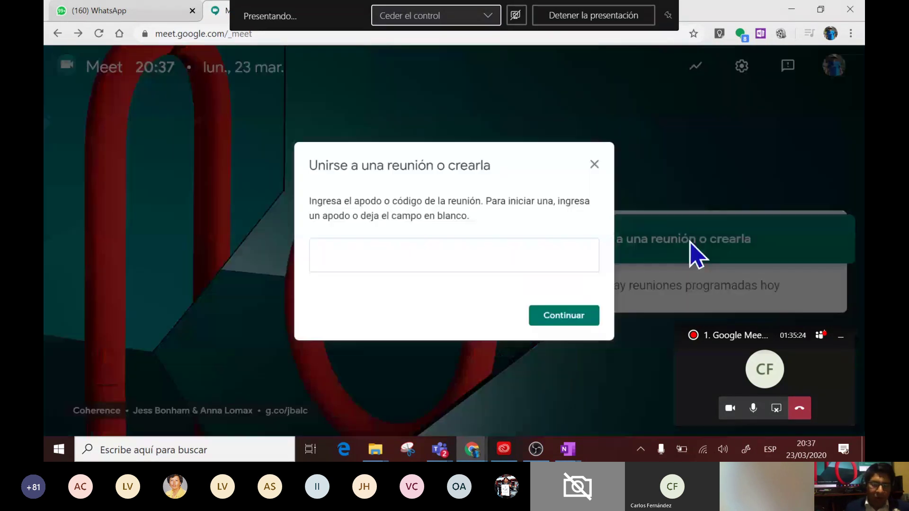
left_click(840, 337)
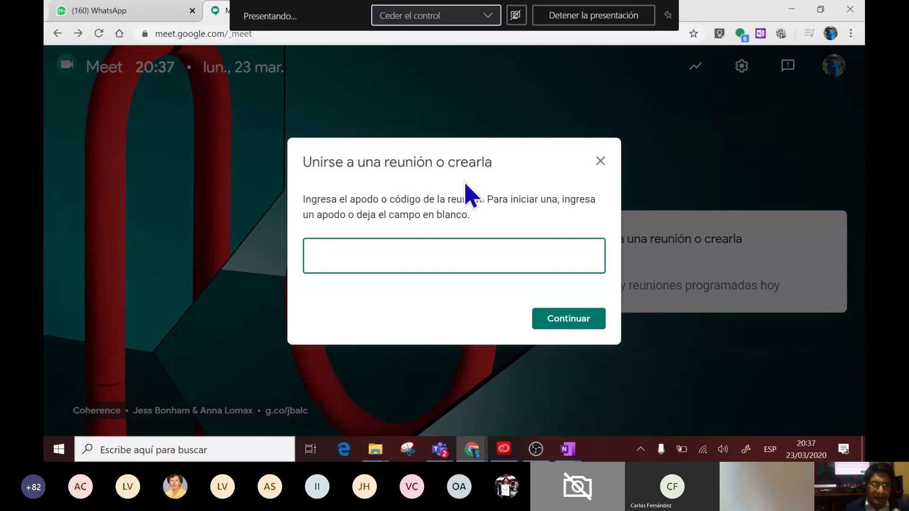
left_click(365, 210)
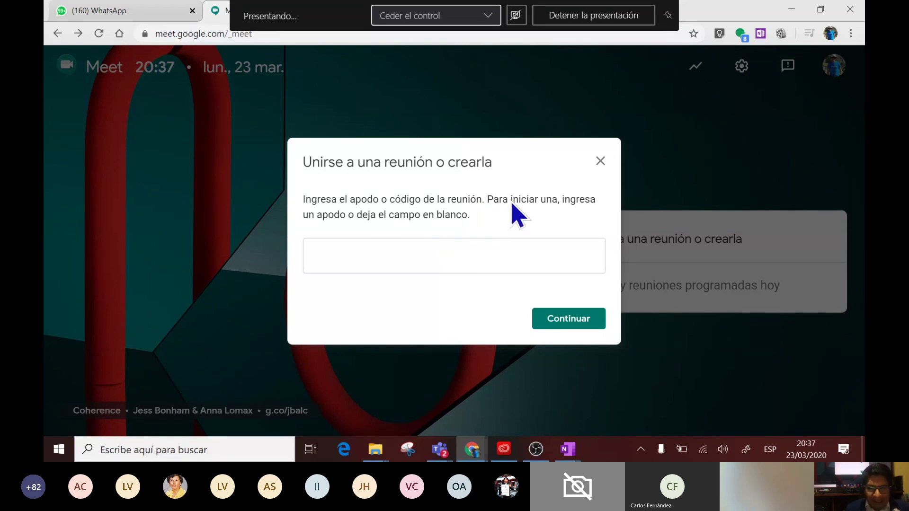
Step: Enter the meeting nickname '1 sesion Peru', fixing the accented letter, and start the meeting
left_click(345, 251)
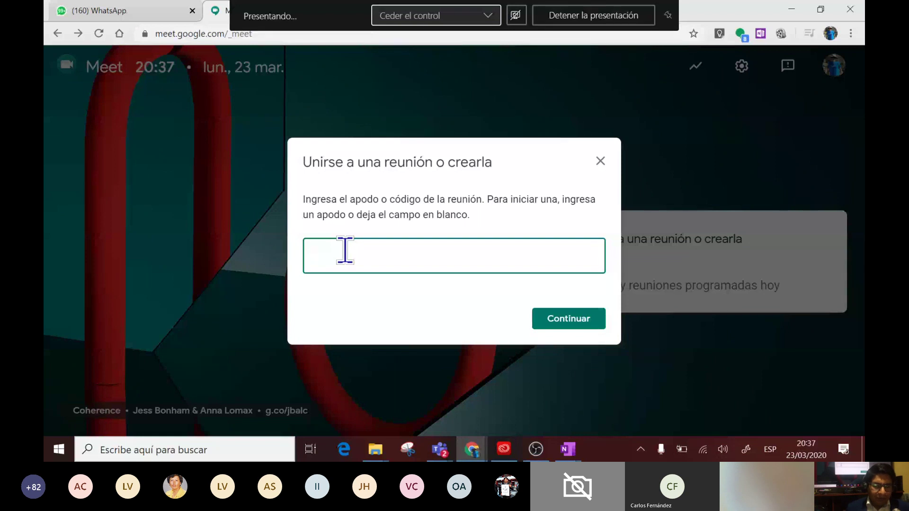
type("1 sesion")
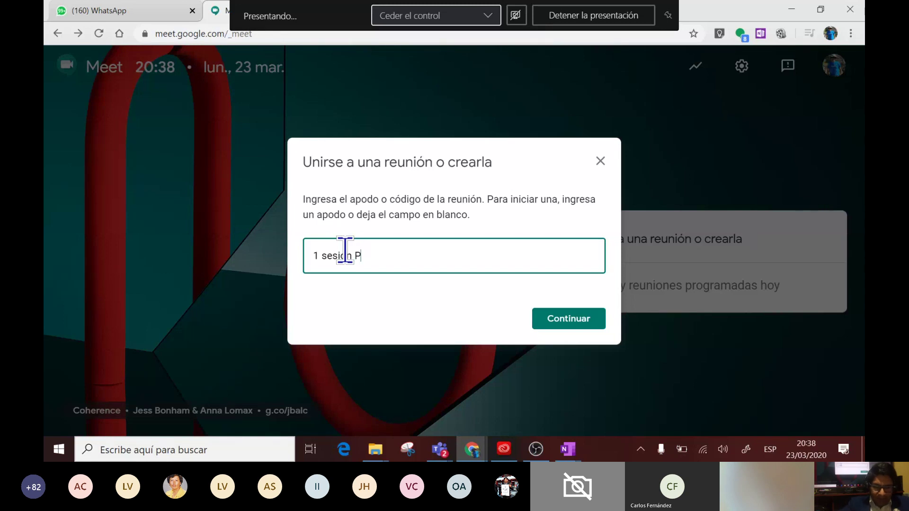
type("Peru")
type("ù")
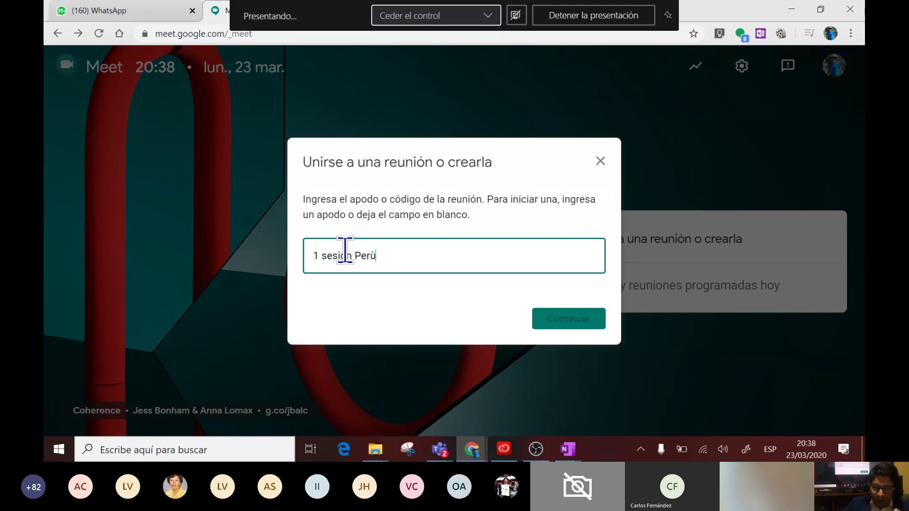
key("BackSpace")
type("ú")
key("BackSpace")
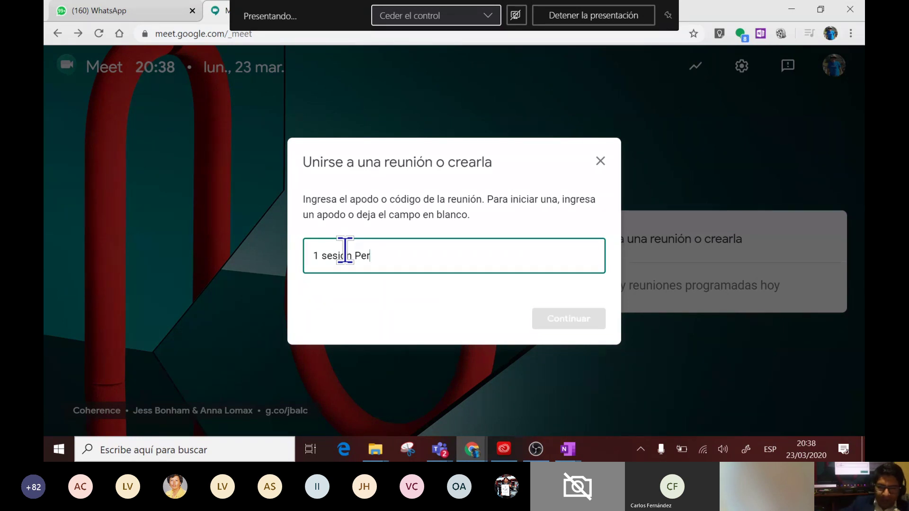
type("u")
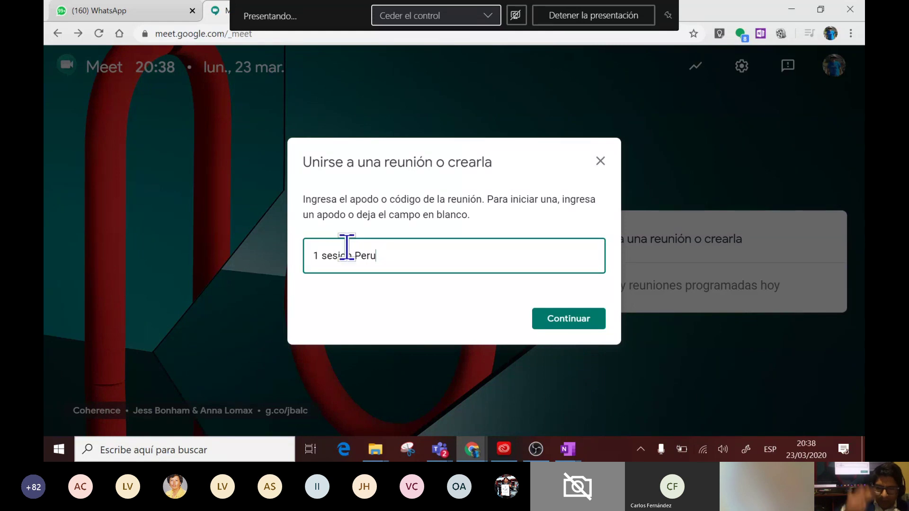
left_click_drag(371, 239, 417, 255)
left_click(566, 321)
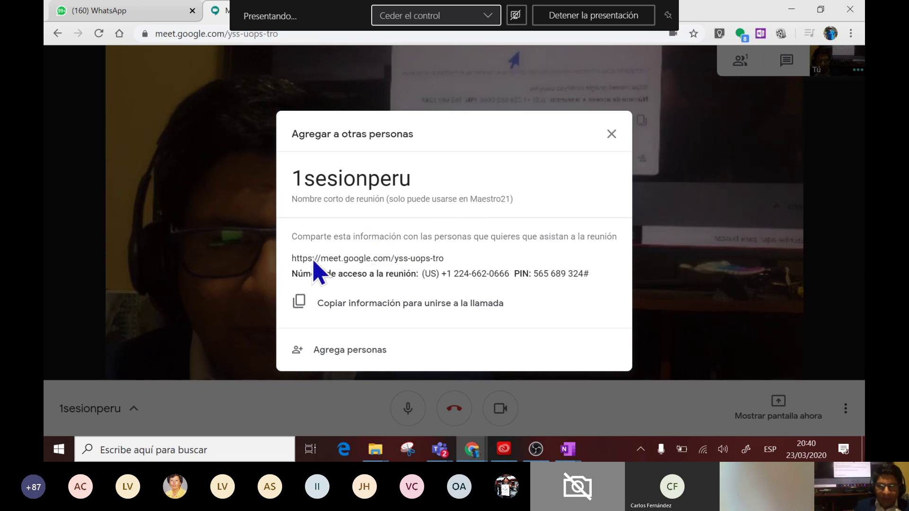
Step: Copy the 1sesionperu meeting's web link from the add-people dialog, then return to Teams
left_click_drag(293, 258, 450, 266)
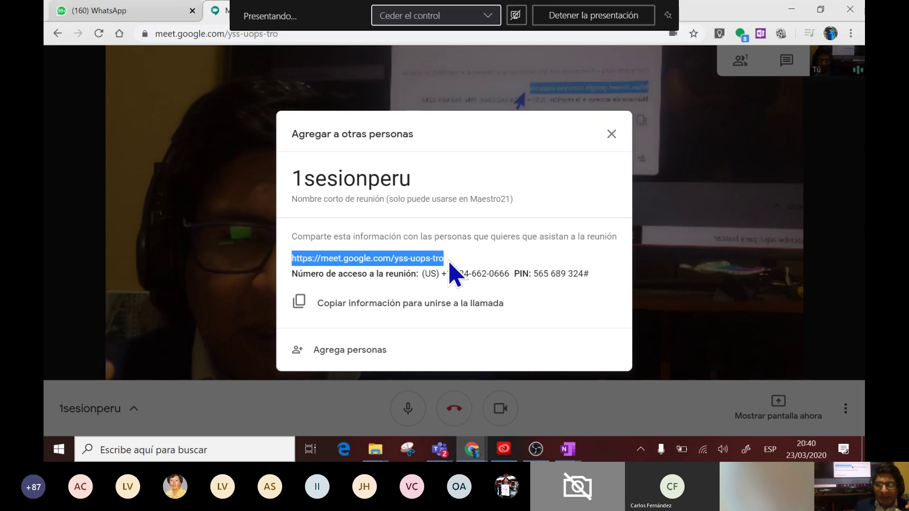
right_click(432, 258)
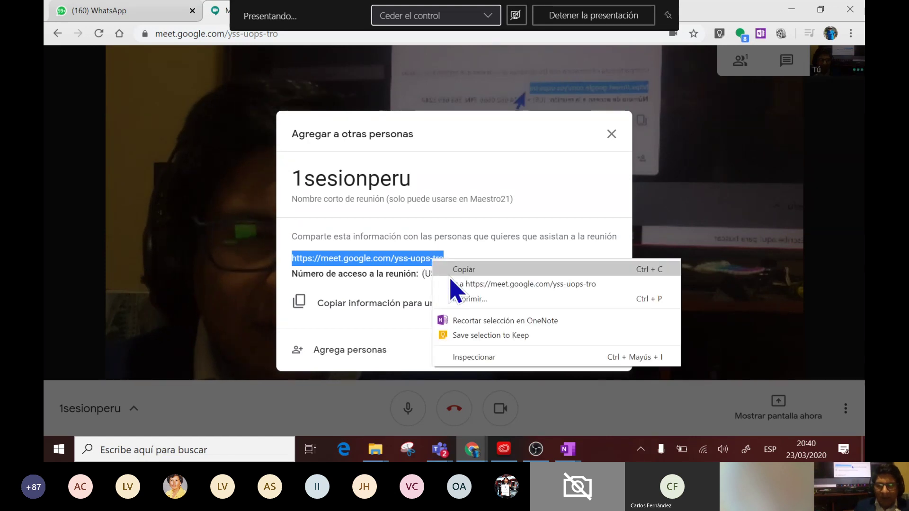
left_click(480, 271)
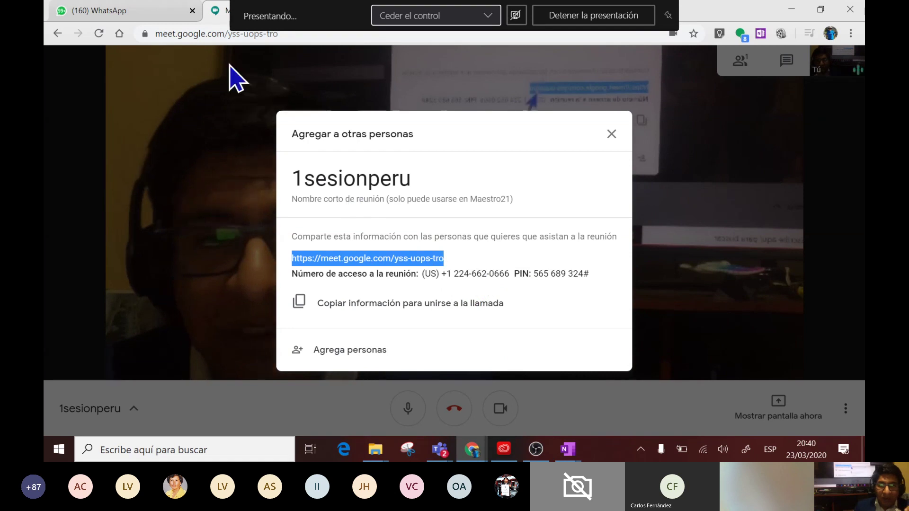
mouse_move(440, 448)
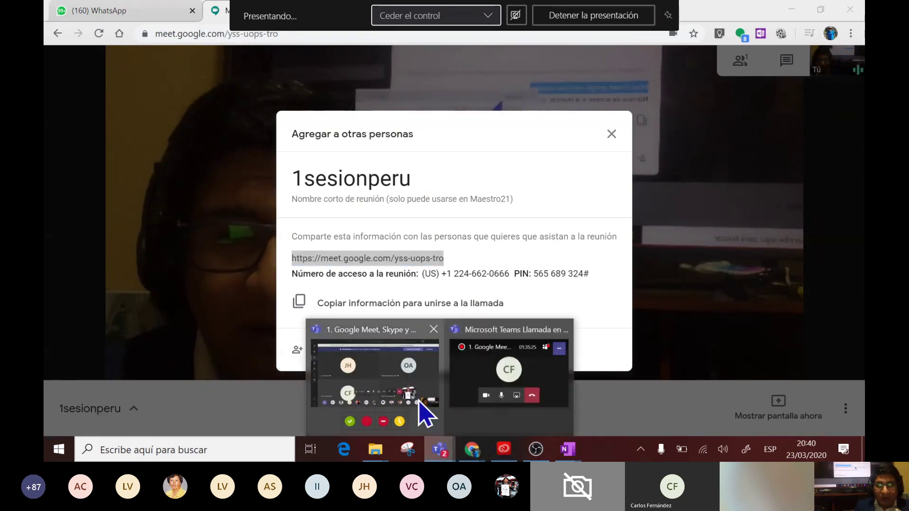
left_click(423, 407)
Step: Post the meet.google.com/yss-uops-tro link in the Teams meeting chat, then turn the camera off
left_click(548, 337)
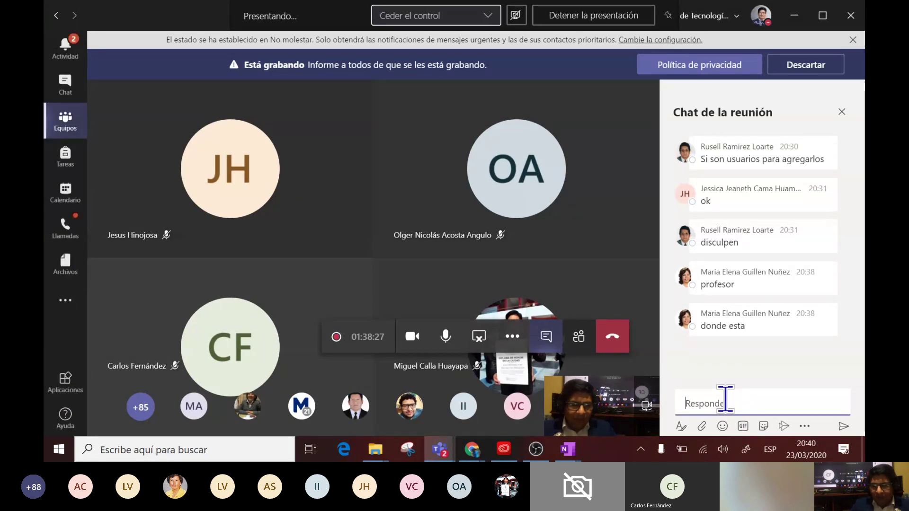
key("ctrl+v")
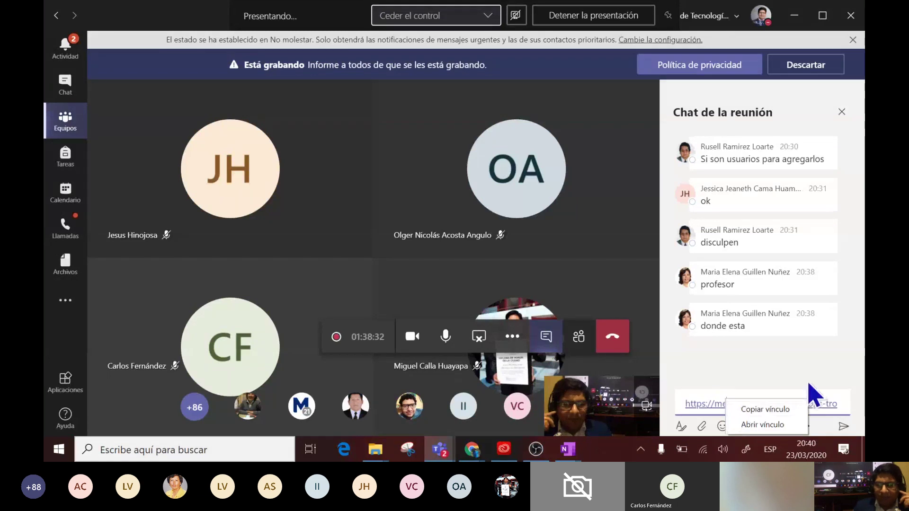
left_click(843, 426)
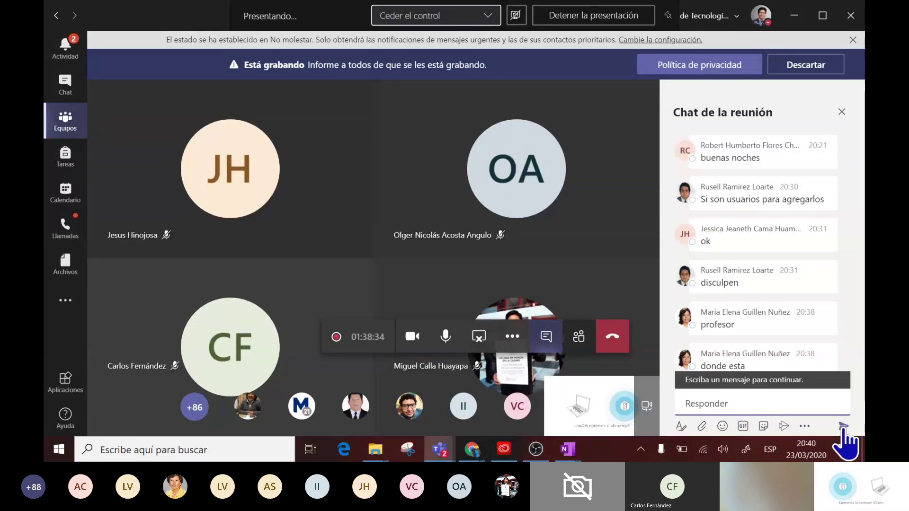
left_click(415, 338)
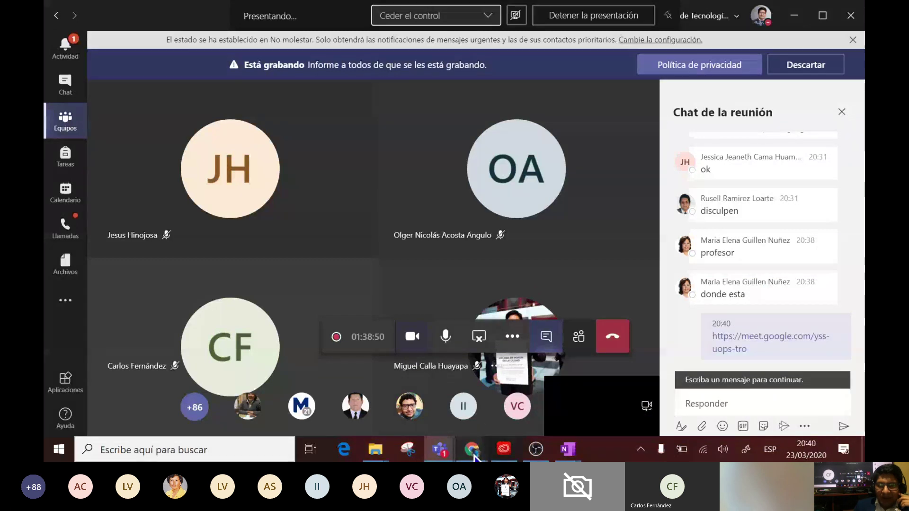
Step: Bring the Google Meet window back and select the dial-in number and PIN in the sharing dialog
mouse_move(468, 455)
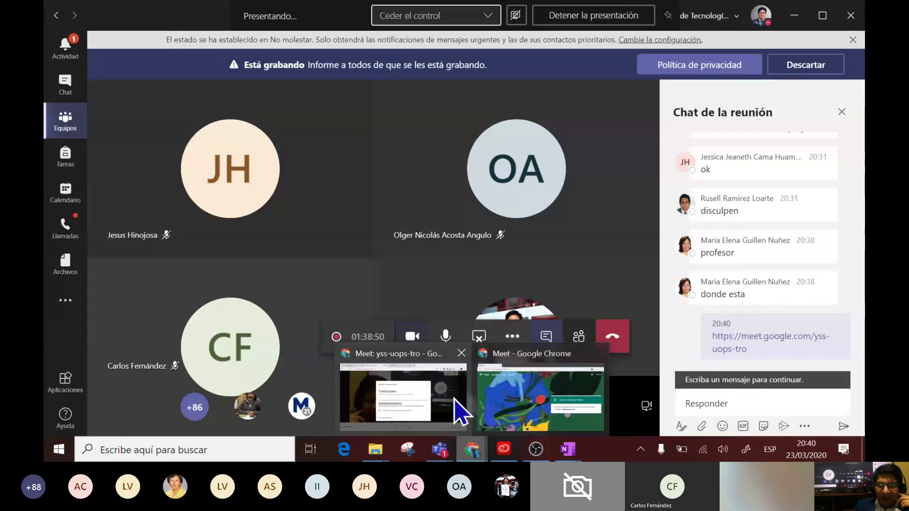
left_click(462, 411)
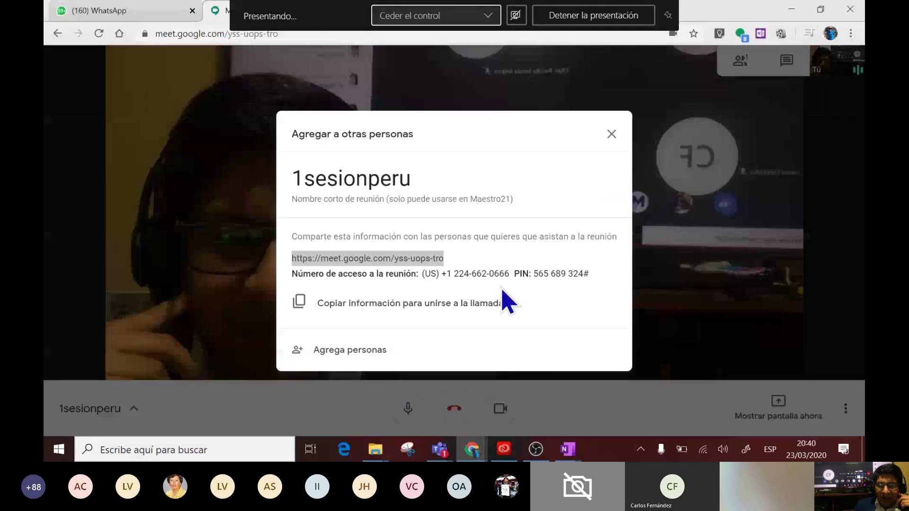
left_click(585, 272)
left_click_drag(585, 272, 425, 269)
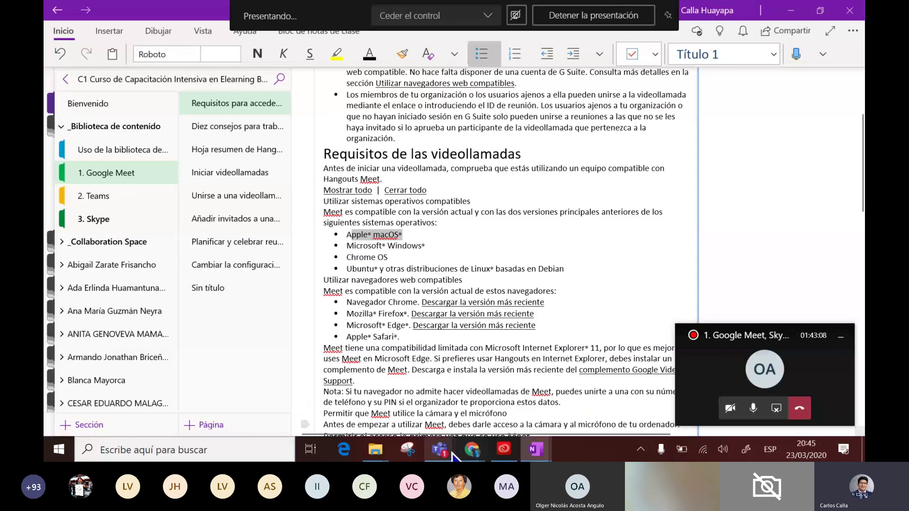
Step: Switch the shared screen from OneNote back to the Teams meeting window and its chat
left_click(417, 393)
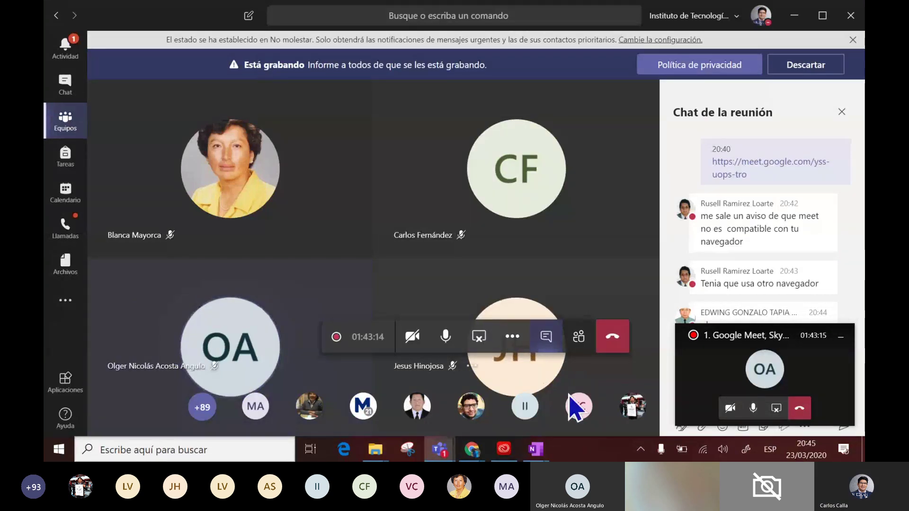
Step: Bring the OneNote requirements page back to the front and highlight the supported operating systems list
mouse_move(533, 452)
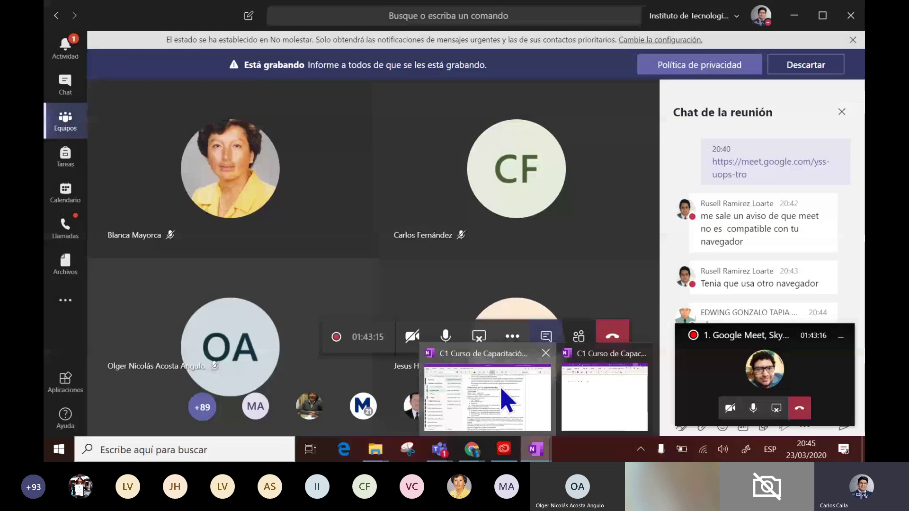
left_click(503, 396)
left_click(442, 213)
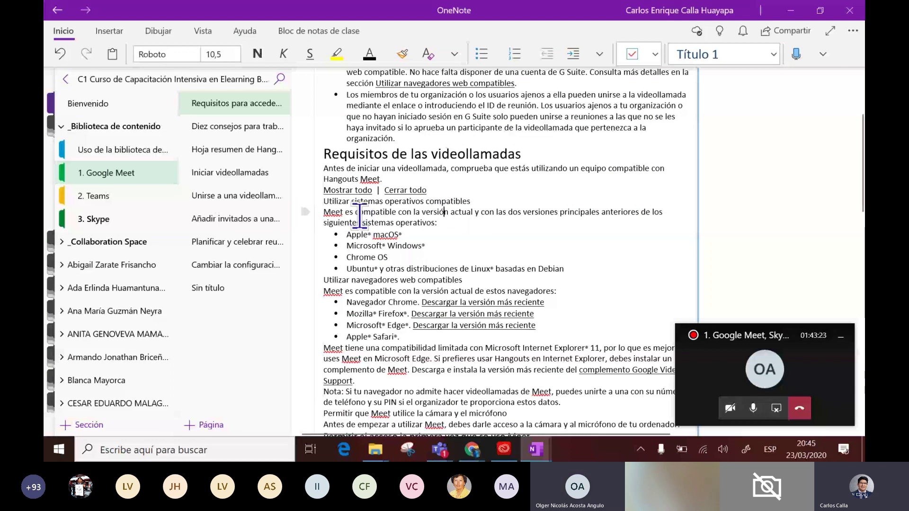
left_click_drag(359, 214, 432, 269)
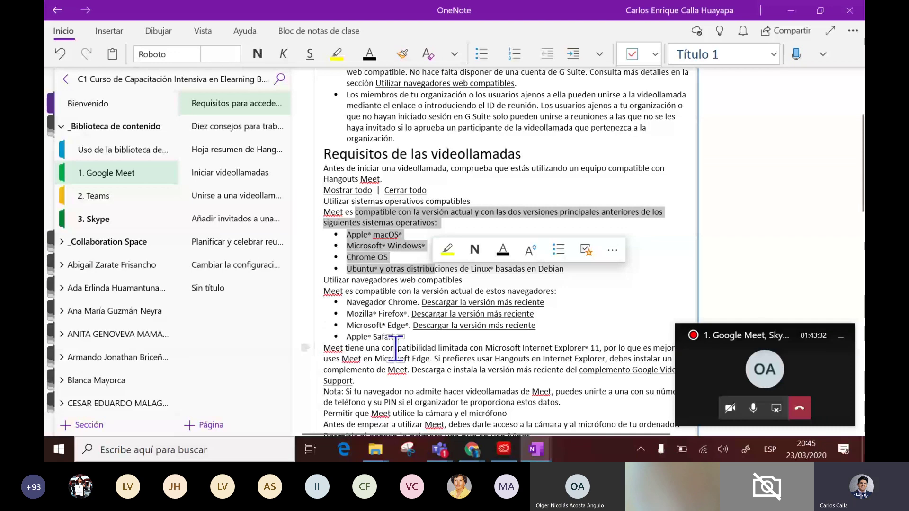
Step: Highlight the Chrome bullet in the browser list, then show the hidden system tray icons
left_click(574, 319)
scroll(574, 318, "down", 2)
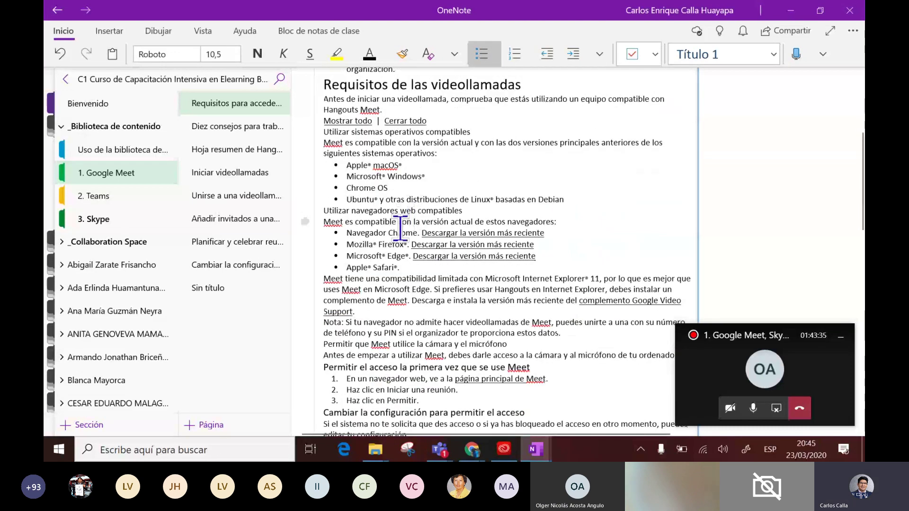
triple_click(400, 231)
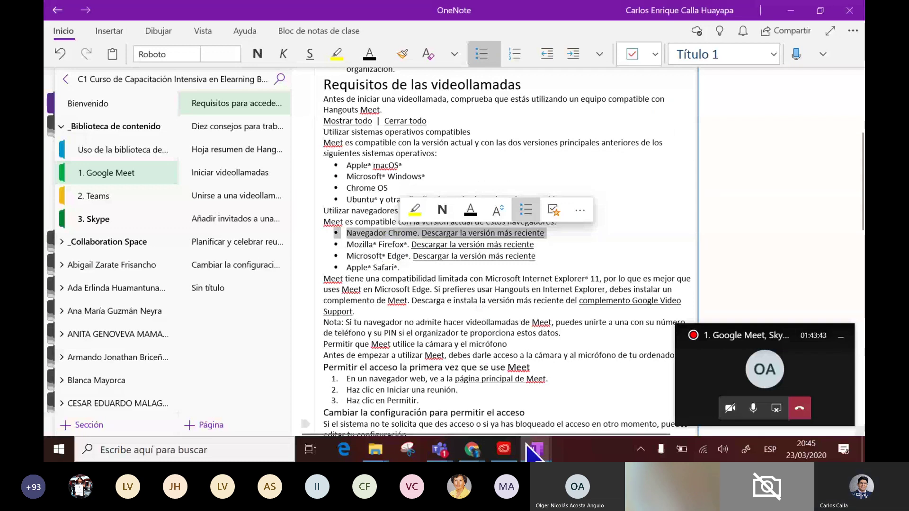
left_click(640, 449)
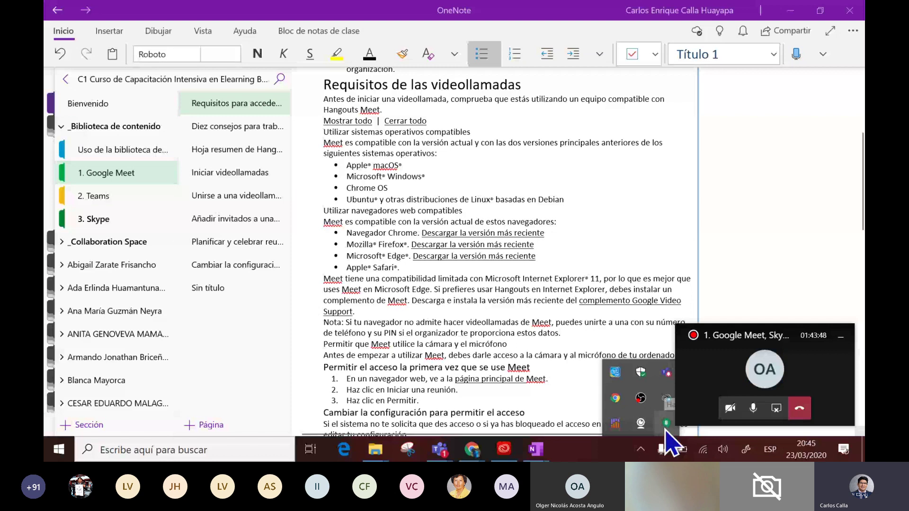
left_click(641, 400)
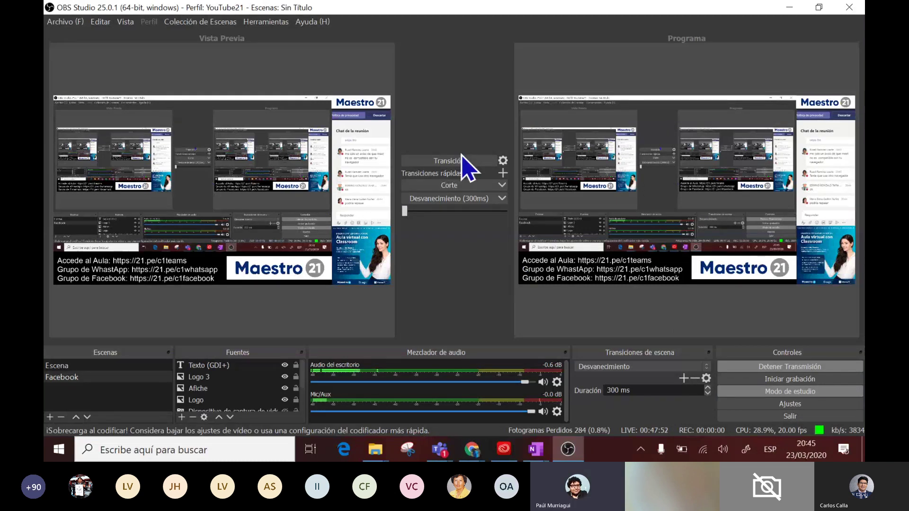
mouse_move(791, 455)
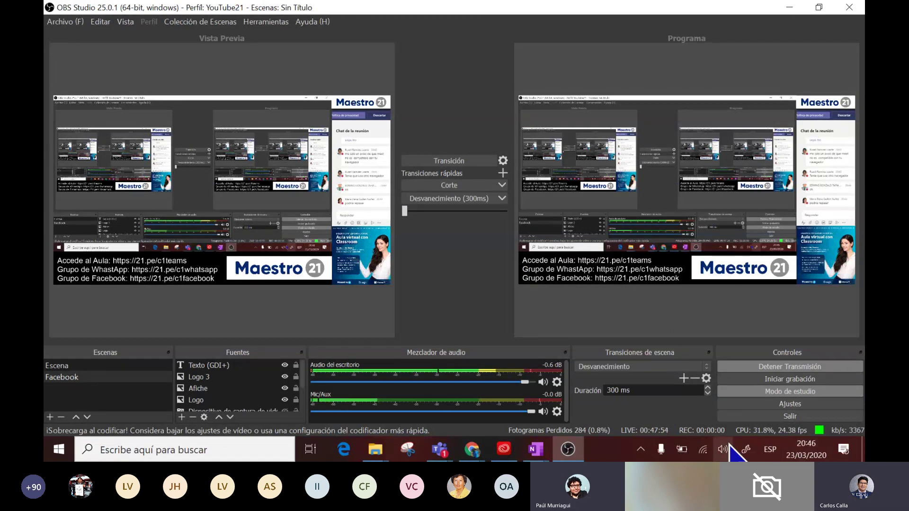
left_click(789, 7)
left_click(641, 449)
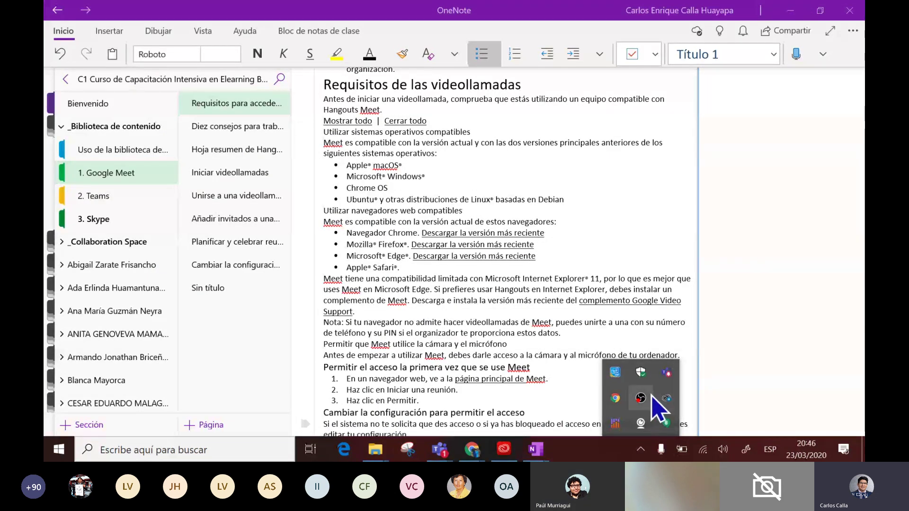
Step: Close the tray flyout, highlight the word 'limitada', then switch to the Diez consejos tips page
left_click(753, 334)
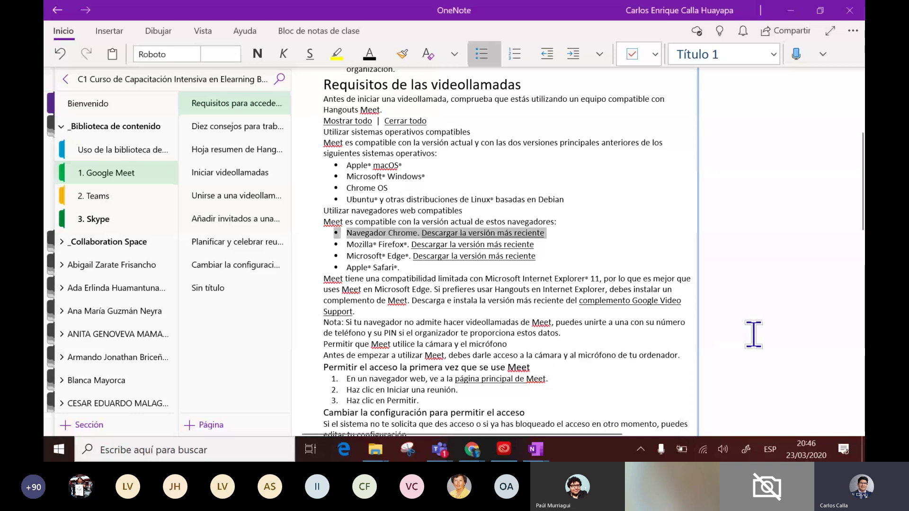
left_click(615, 328)
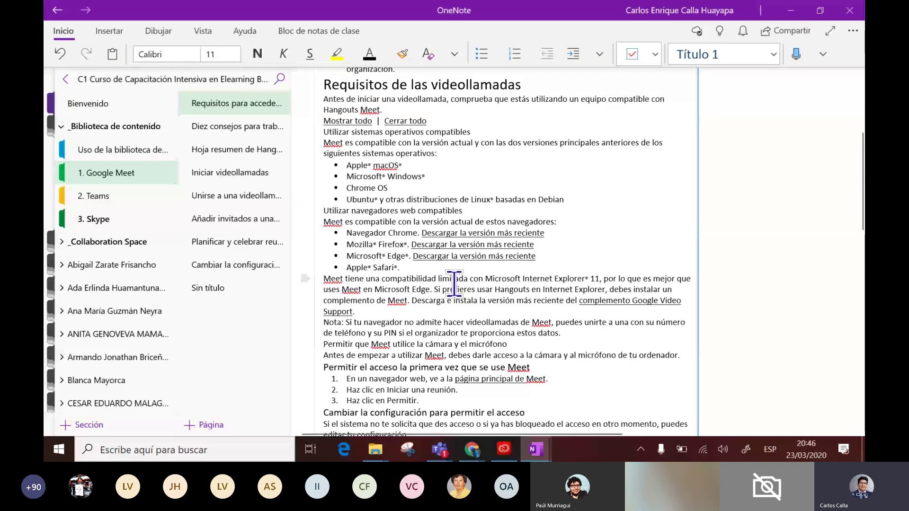
double_click(454, 279)
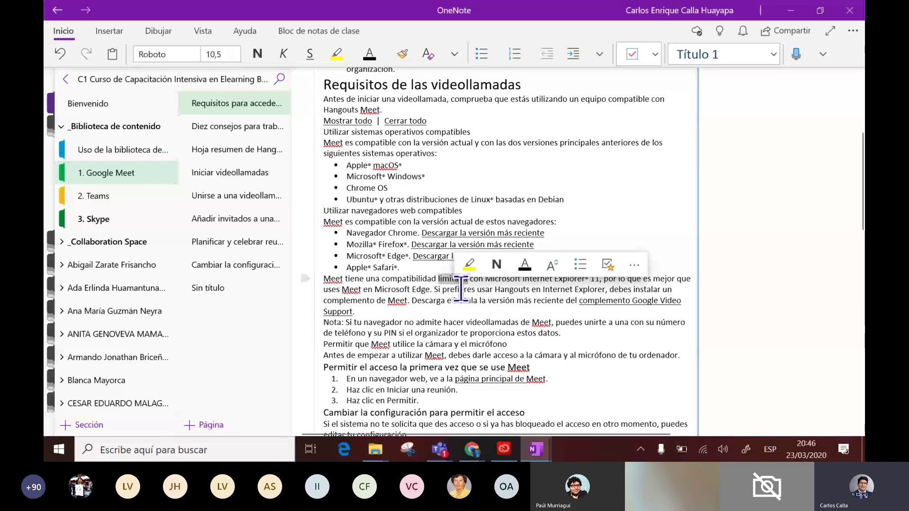
left_click(456, 292)
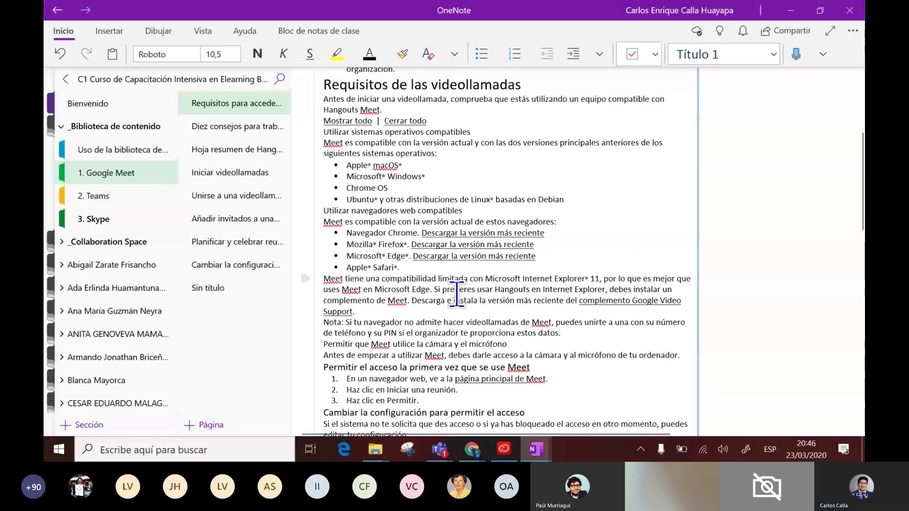
scroll(457, 293, "down", 3)
left_click(275, 133)
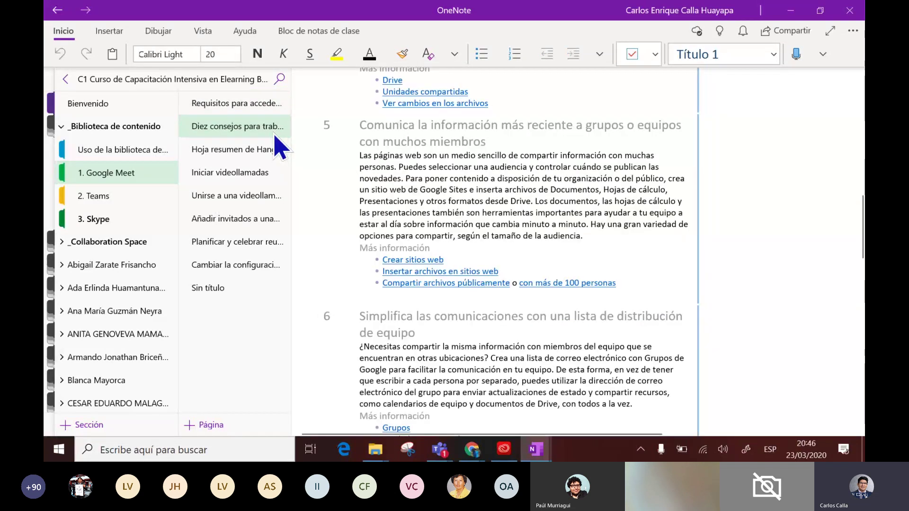
Step: Scroll to the top of Diez consejos and highlight the tip 1 heading on video calls
scroll(445, 282, "up", 10)
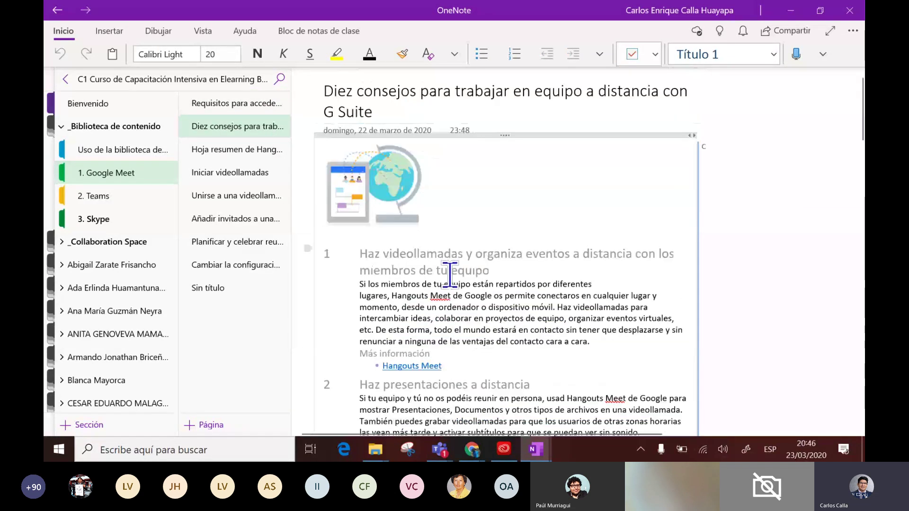
left_click_drag(417, 254, 526, 278)
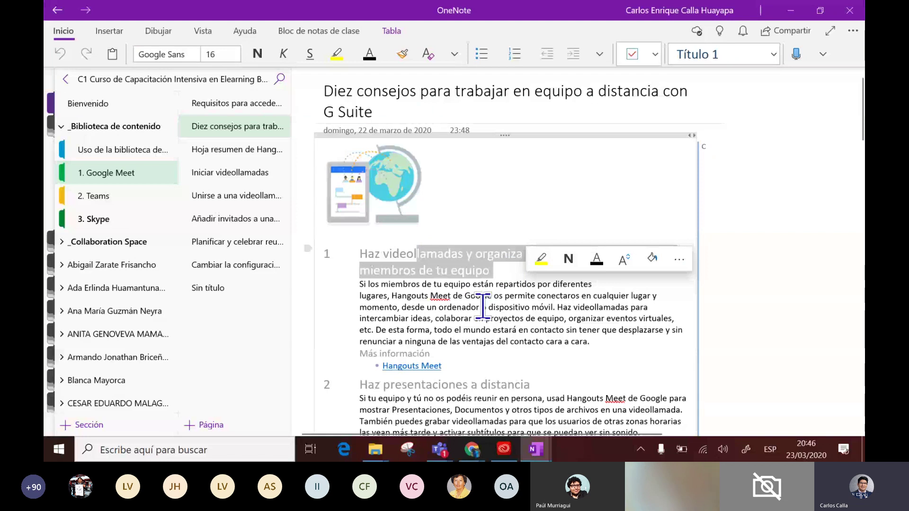
left_click(483, 307)
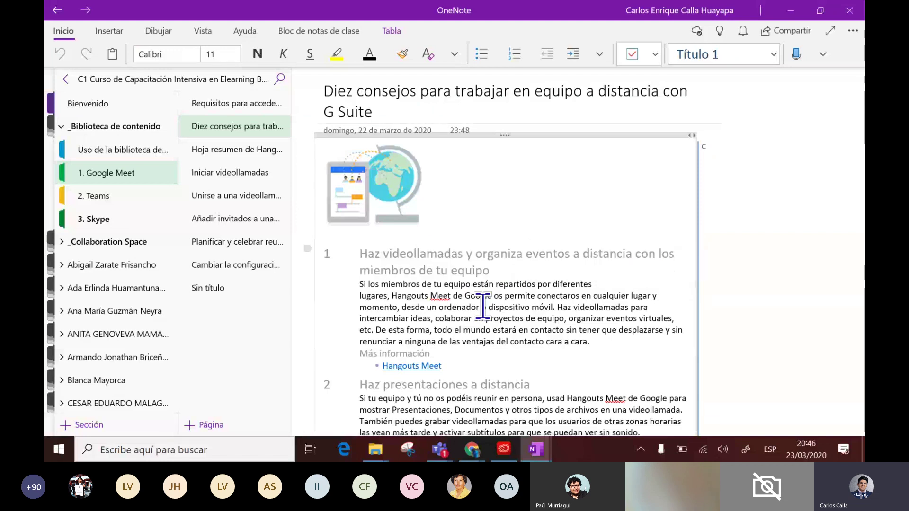
triple_click(454, 263)
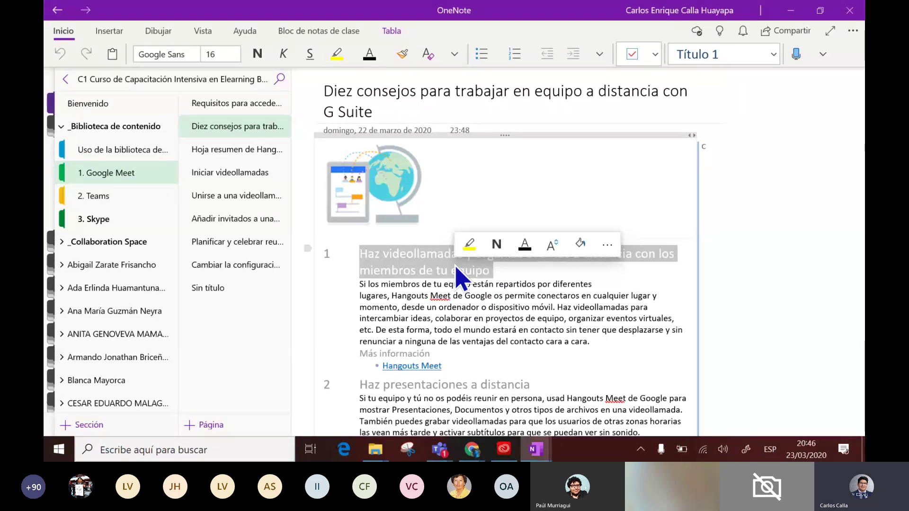
left_click(453, 260)
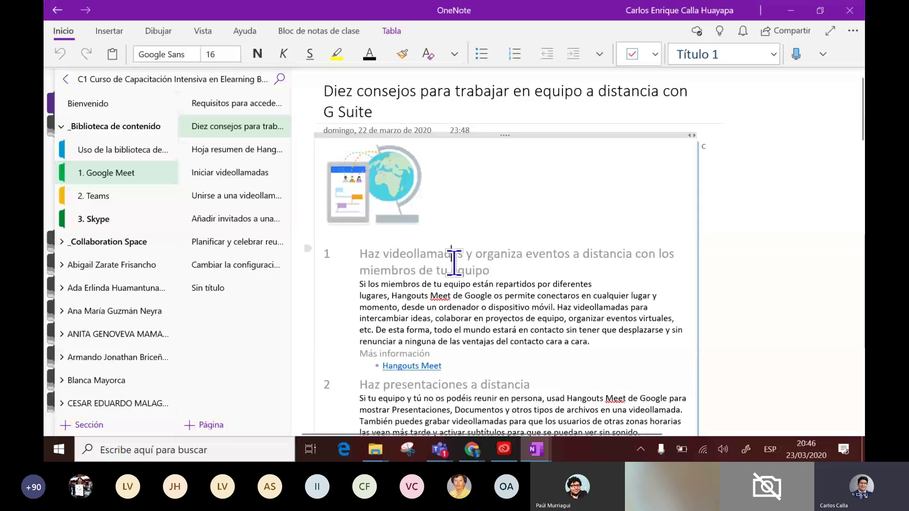
scroll(479, 286, "down", 2)
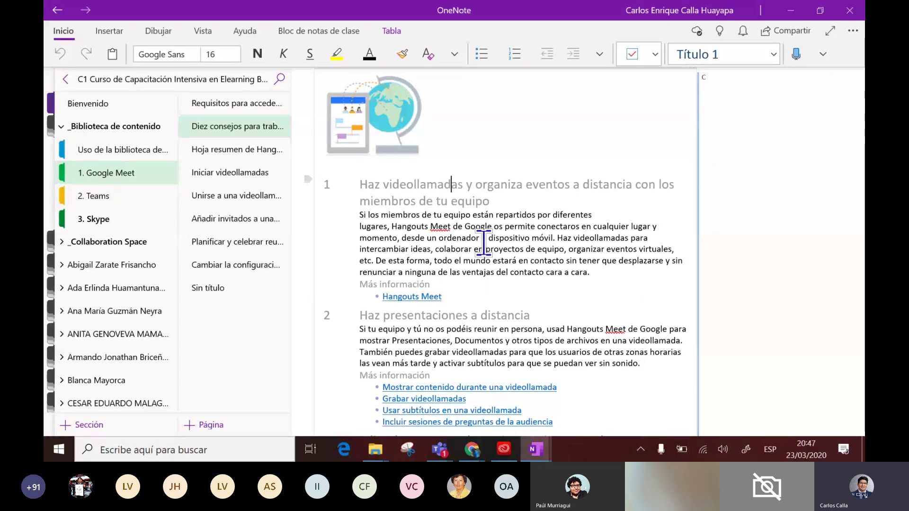
Step: Highlight the headings of tips 2, 3 and 4 while scrolling down the page
scroll(483, 242, "down", 3)
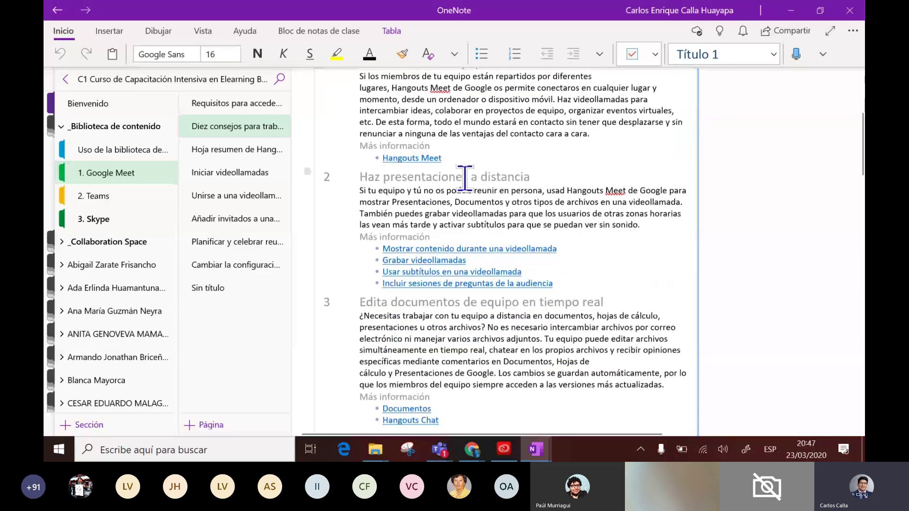
triple_click(464, 179)
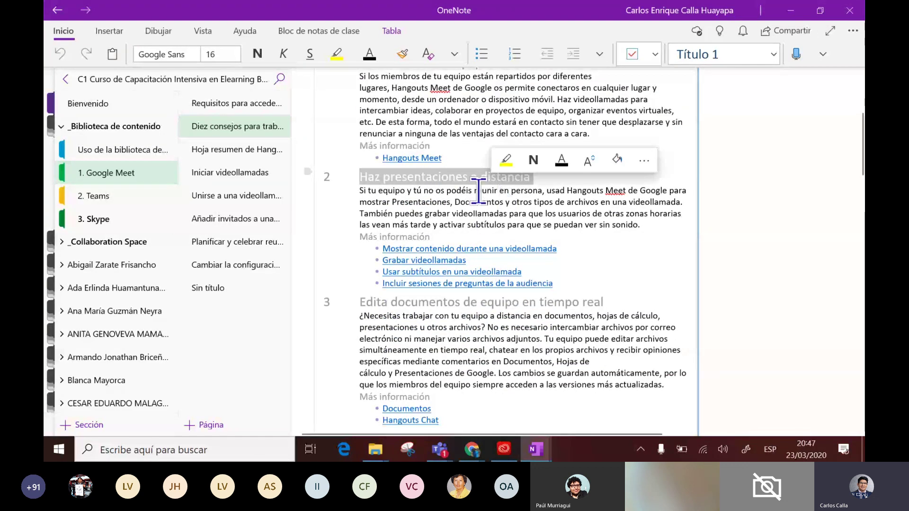
left_click(472, 312)
triple_click(472, 314)
triple_click(462, 304)
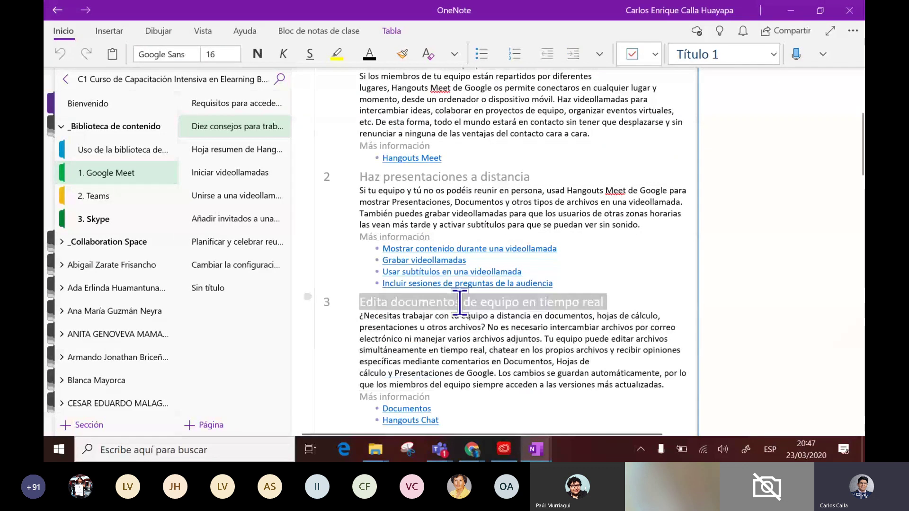
scroll(464, 312, "down", 4)
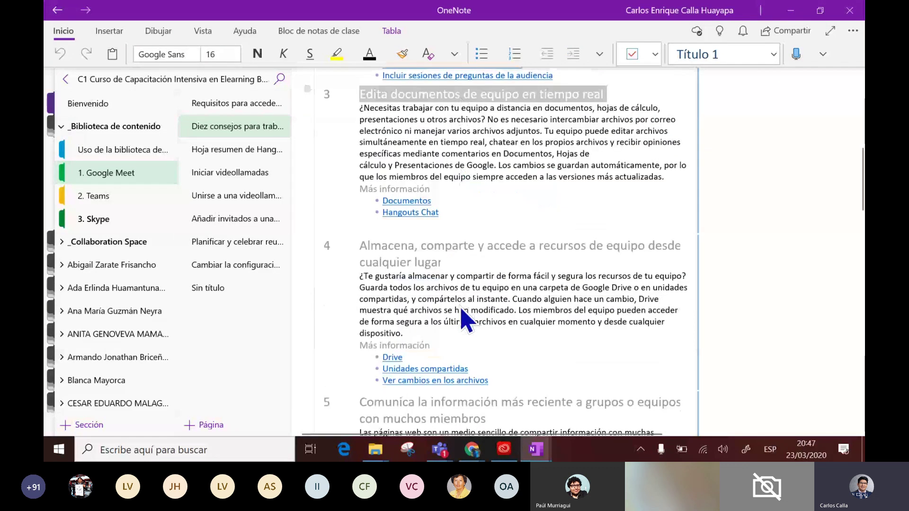
triple_click(470, 247)
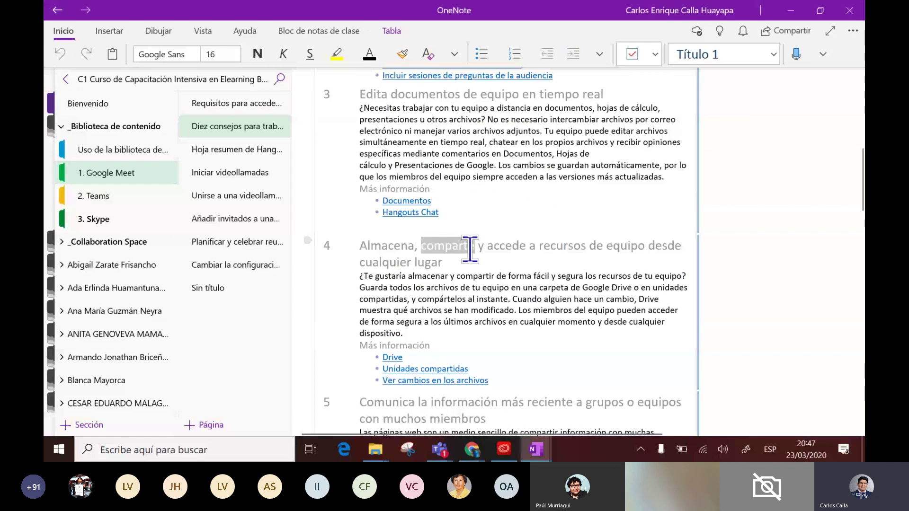
left_click(520, 283)
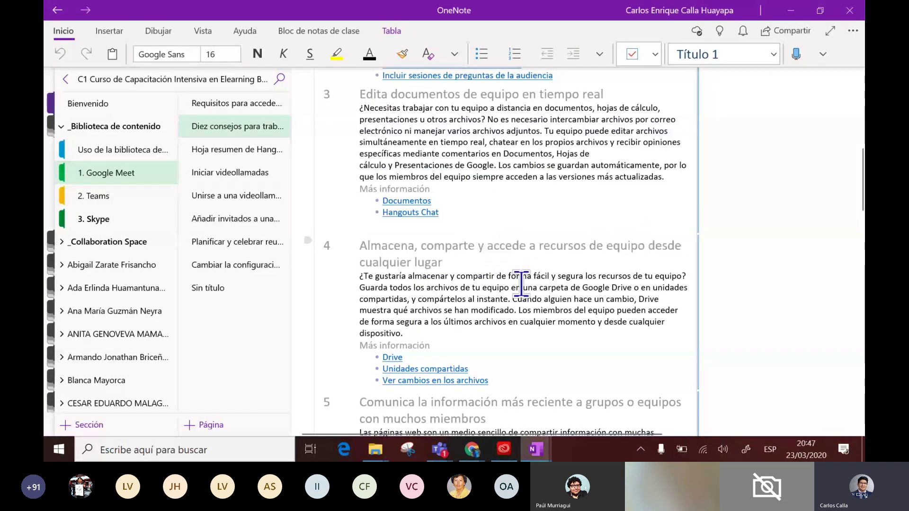
triple_click(429, 263)
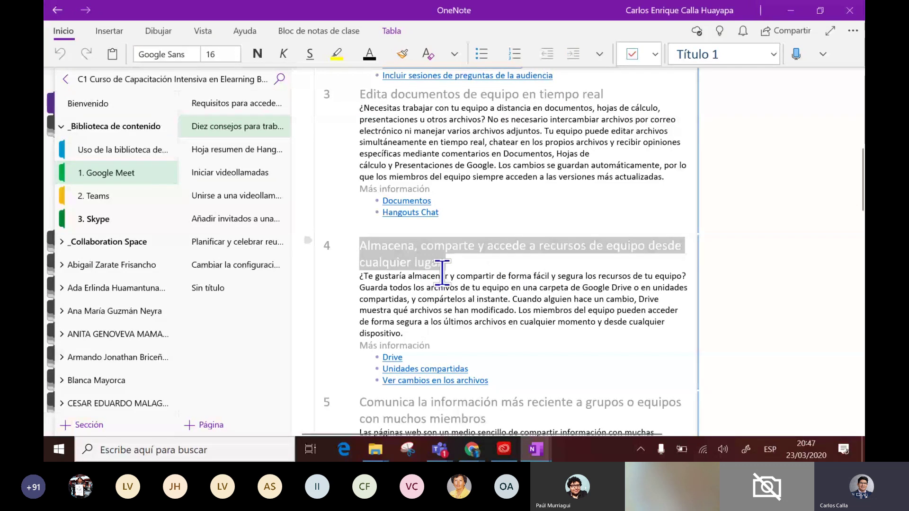
Step: Scroll past tip 5 and open the Hoja resumen de Hangouts Meet page
scroll(475, 293, "down", 5)
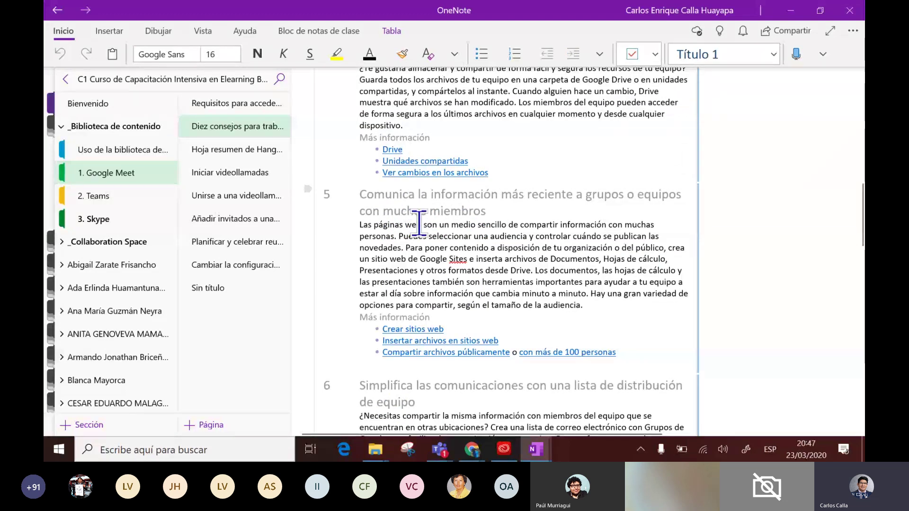
scroll(419, 222, "down", 1)
scroll(335, 215, "down", 1)
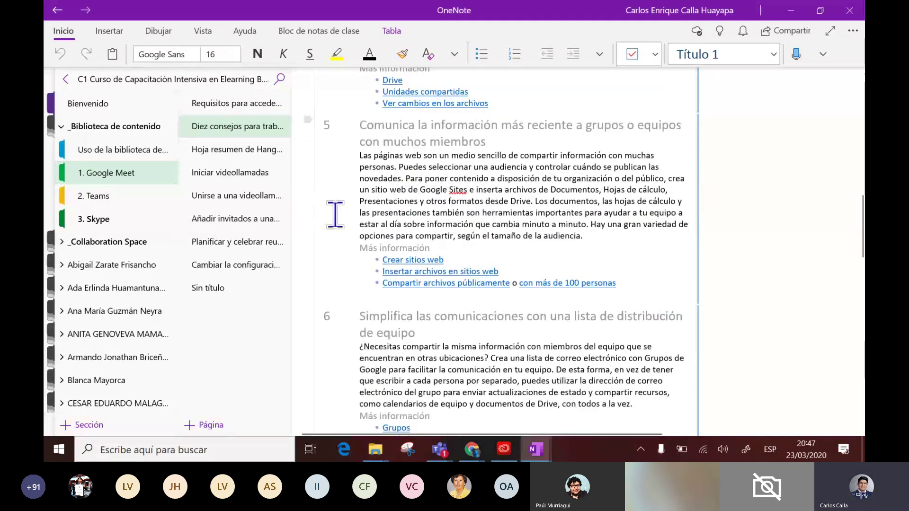
left_click(256, 149)
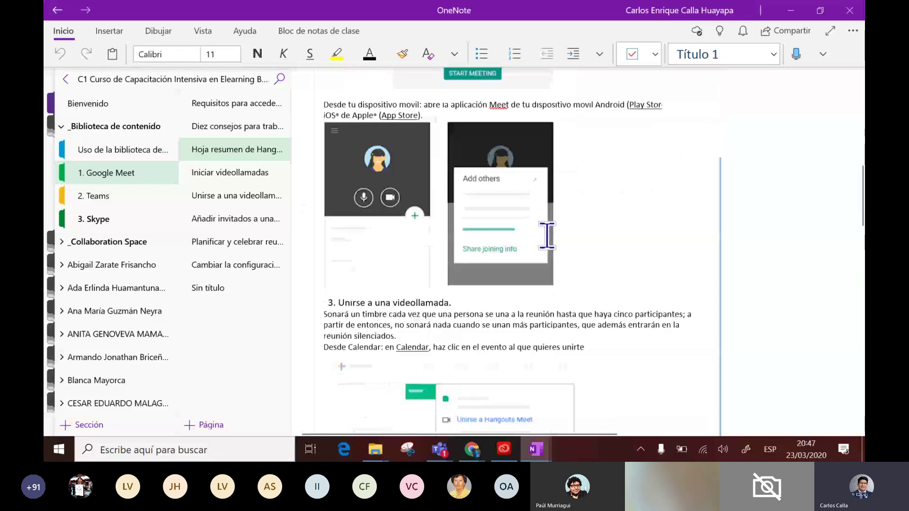
Step: Highlight 'Calendar' in the scheduling step, then scroll down to the Gmail and Meet joining instructions
left_click(569, 217)
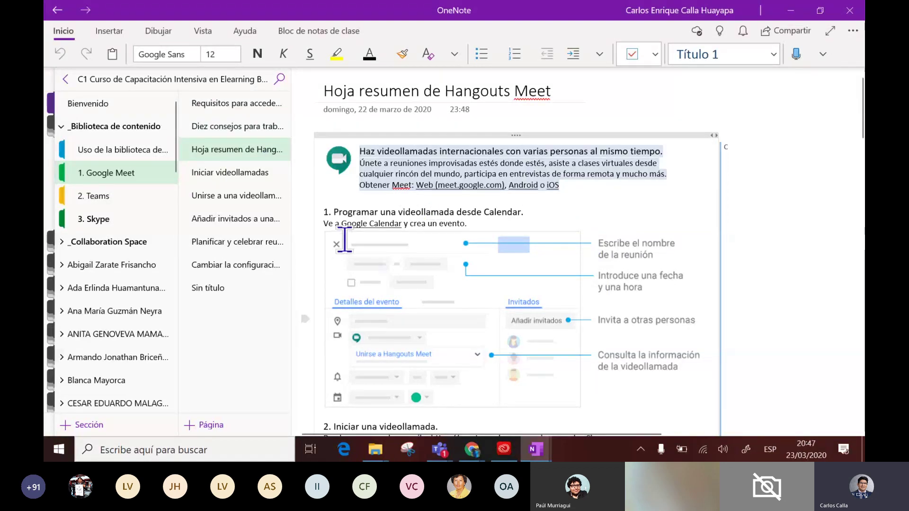
double_click(501, 212)
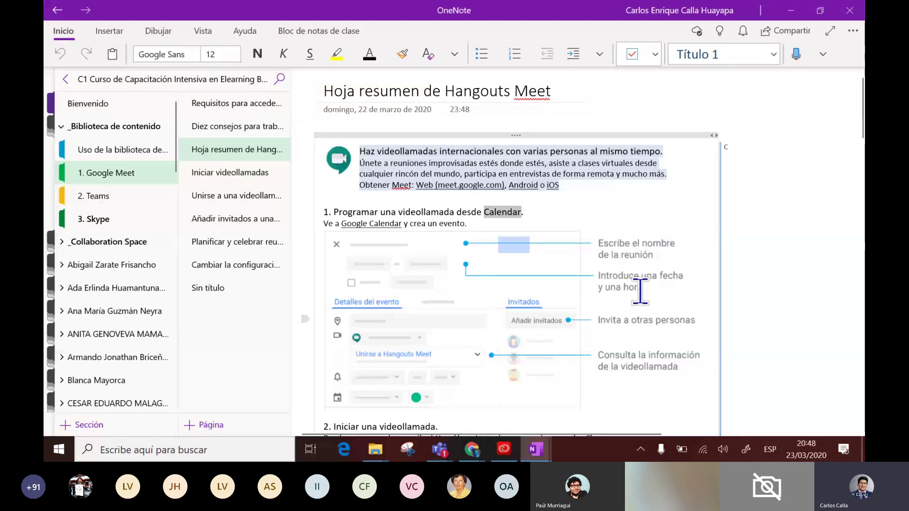
scroll(640, 292, "down", 2)
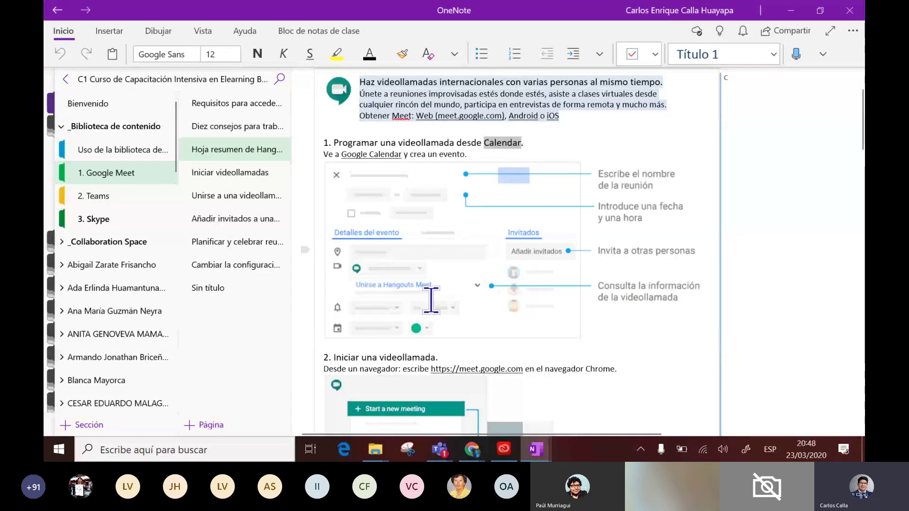
scroll(457, 304, "down", 6)
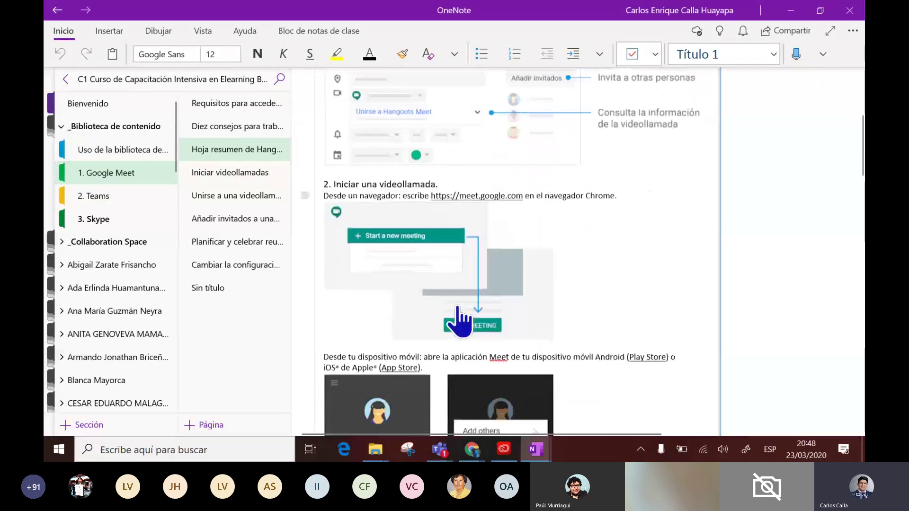
scroll(545, 348, "down", 4)
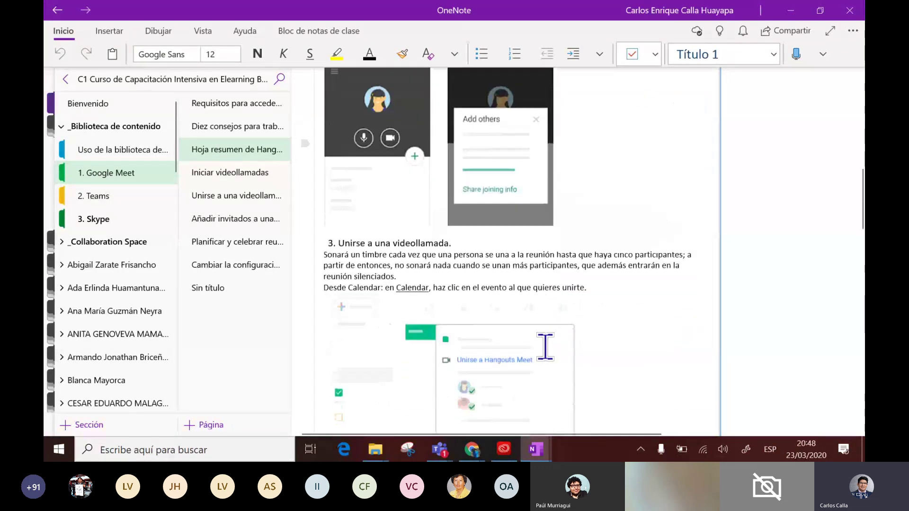
scroll(545, 346, "down", 2)
scroll(546, 346, "down", 6)
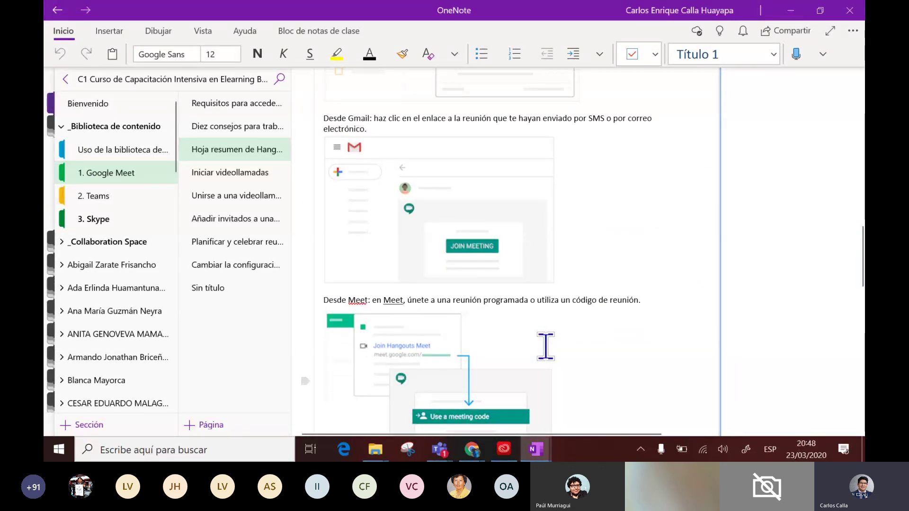
Step: Open the Iniciar videollamadas page and highlight its heading about who can start calls
left_click(268, 185)
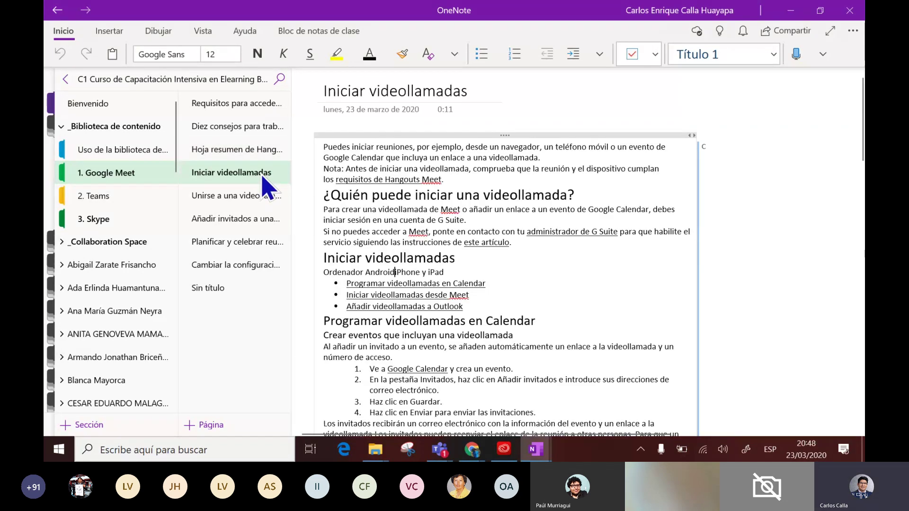
triple_click(386, 195)
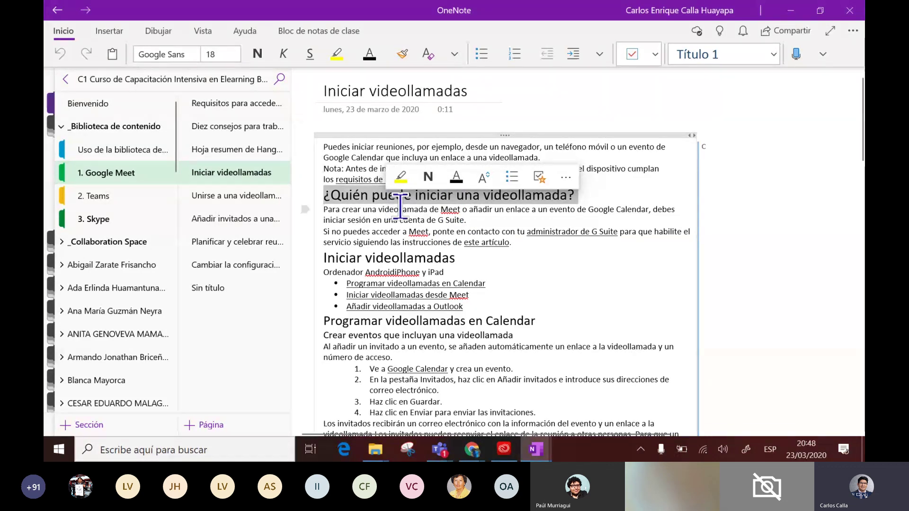
left_click(512, 256)
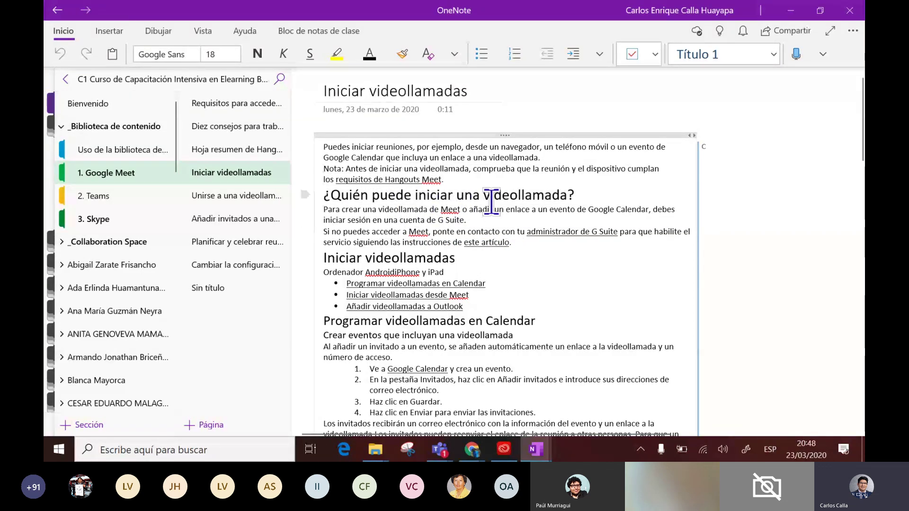
double_click(433, 196)
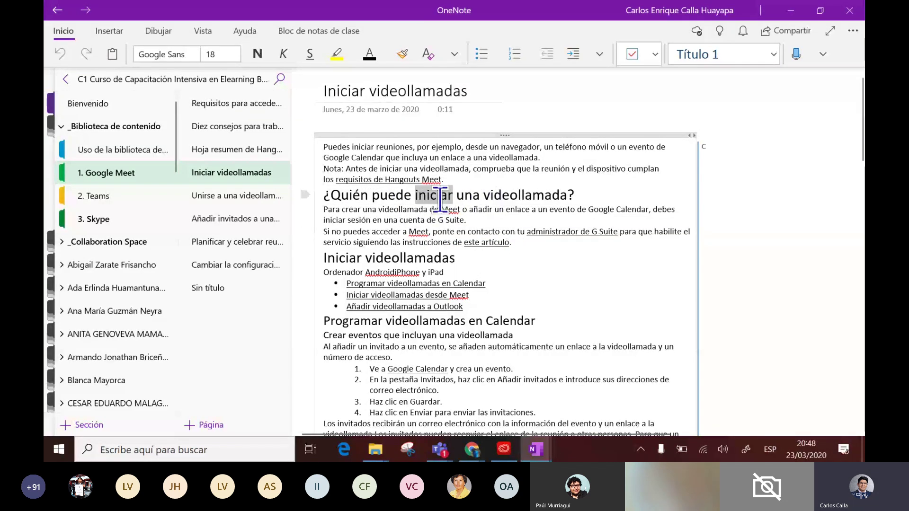
Step: Highlight the paragraph about contacting the G Suite administrator, then open Unirse a una videollamada
left_click_drag(511, 232, 631, 232)
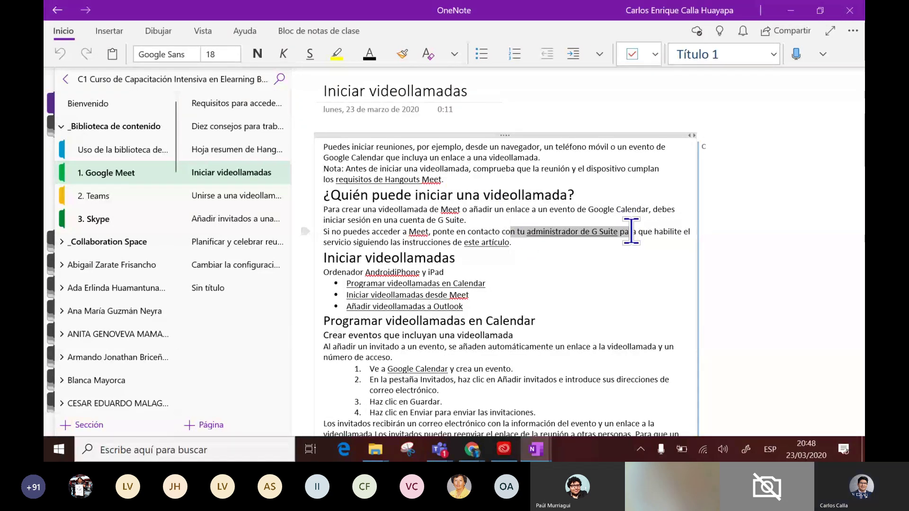
left_click_drag(631, 231, 631, 232)
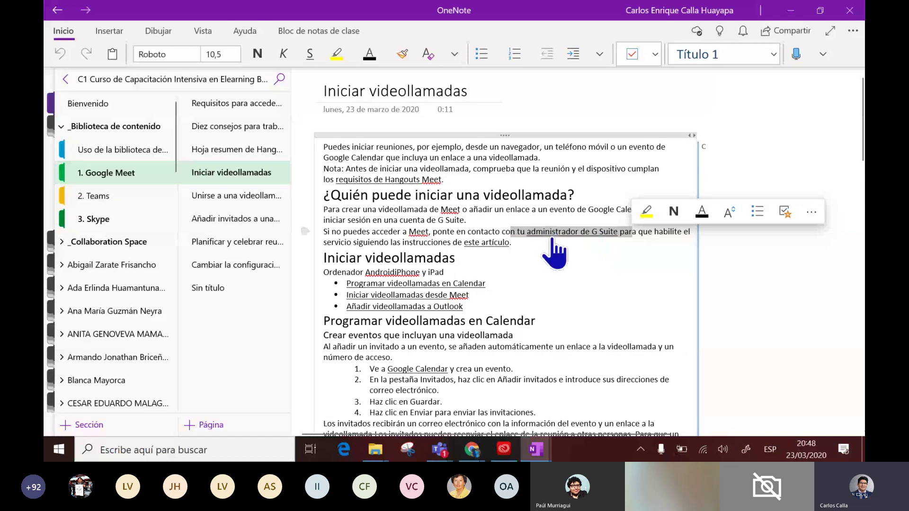
double_click(446, 222)
triple_click(446, 222)
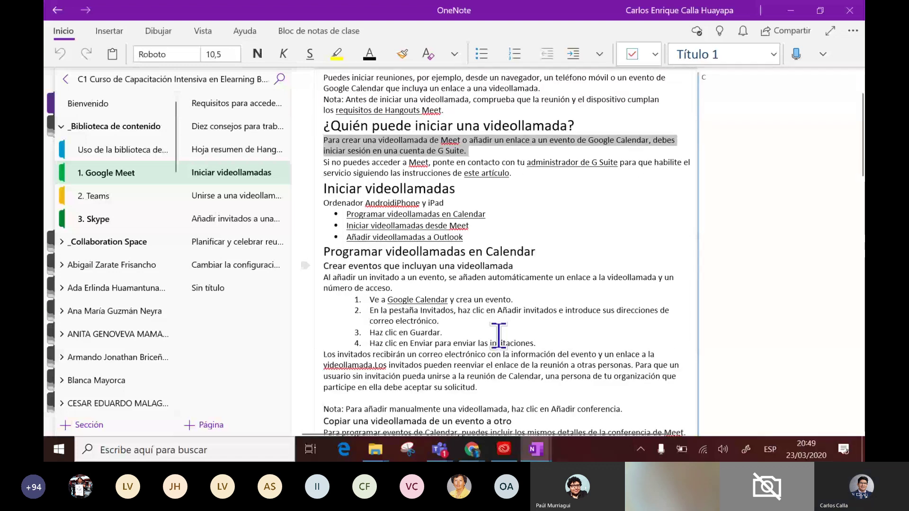
left_click(261, 196)
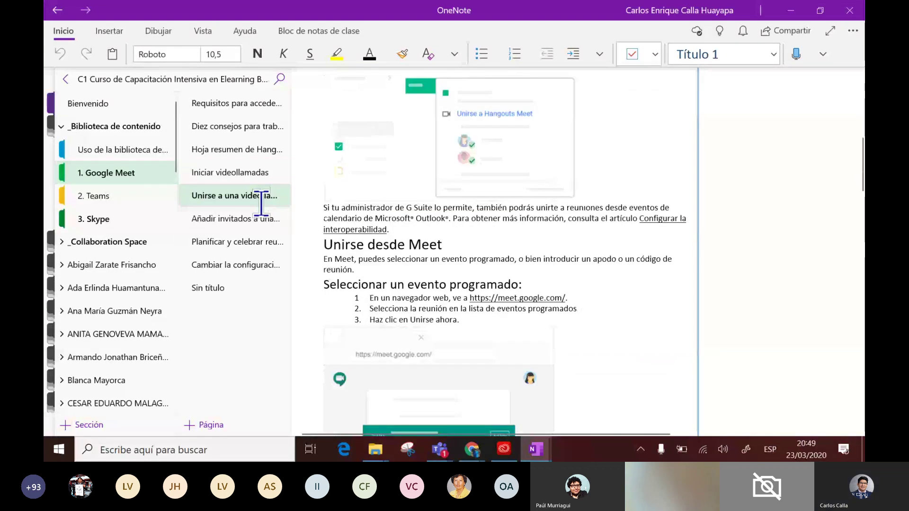
Step: Scroll through the Unirse a una videollamada page from the top down its joining steps
scroll(445, 326, "up", 3)
scroll(456, 320, "up", 4)
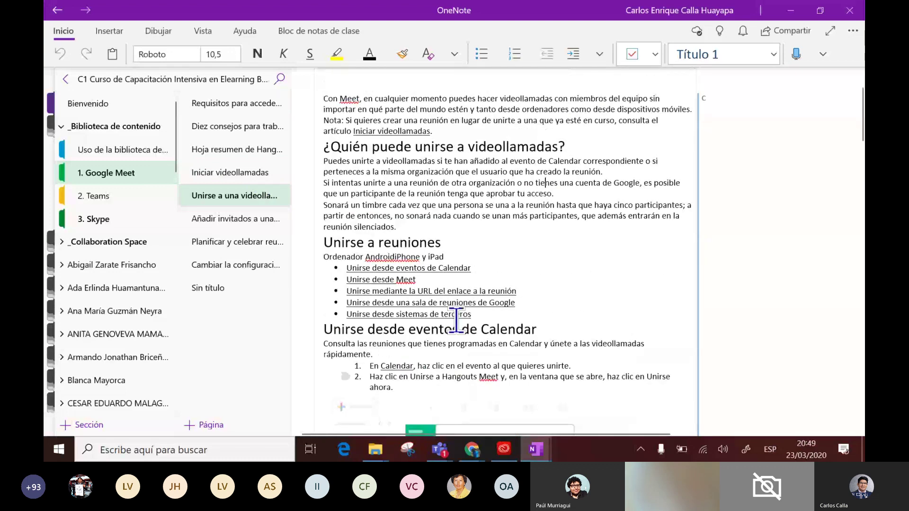
scroll(478, 374, "up", 2)
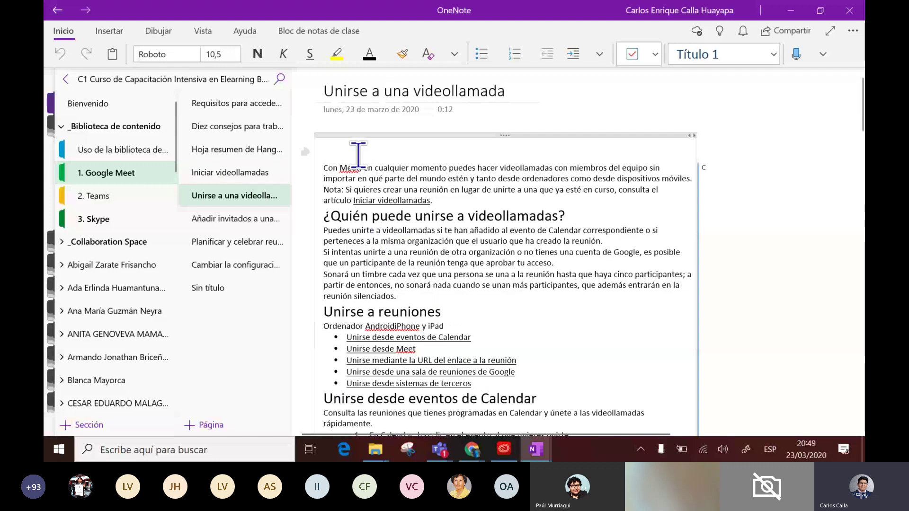
scroll(436, 350, "down", 5)
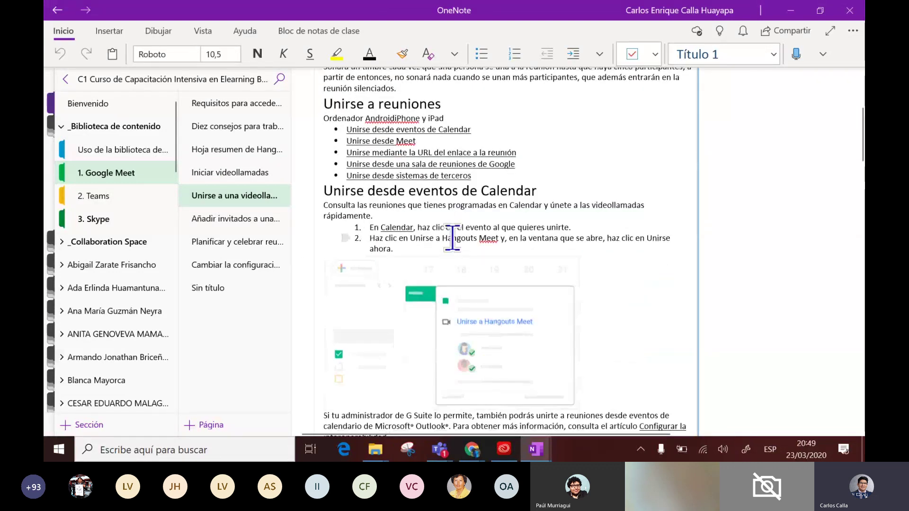
scroll(487, 199, "down", 7)
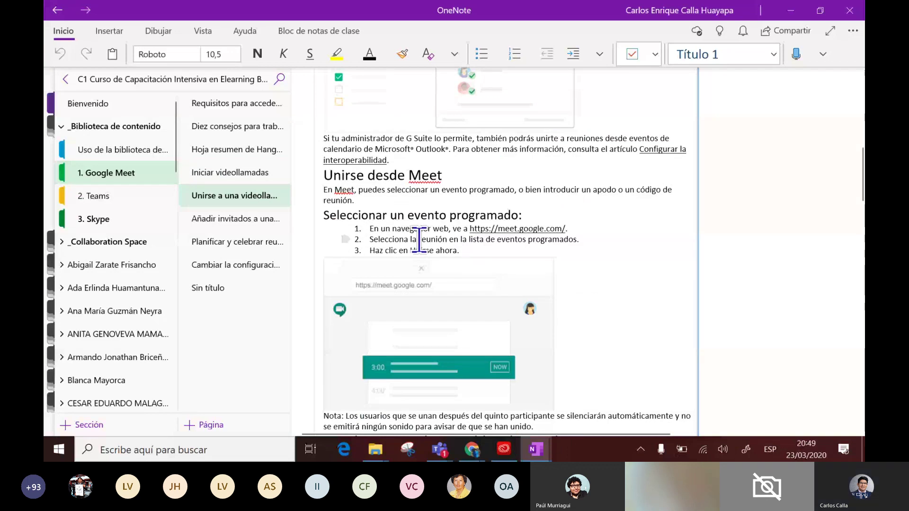
scroll(440, 300, "down", 2)
scroll(440, 299, "down", 4)
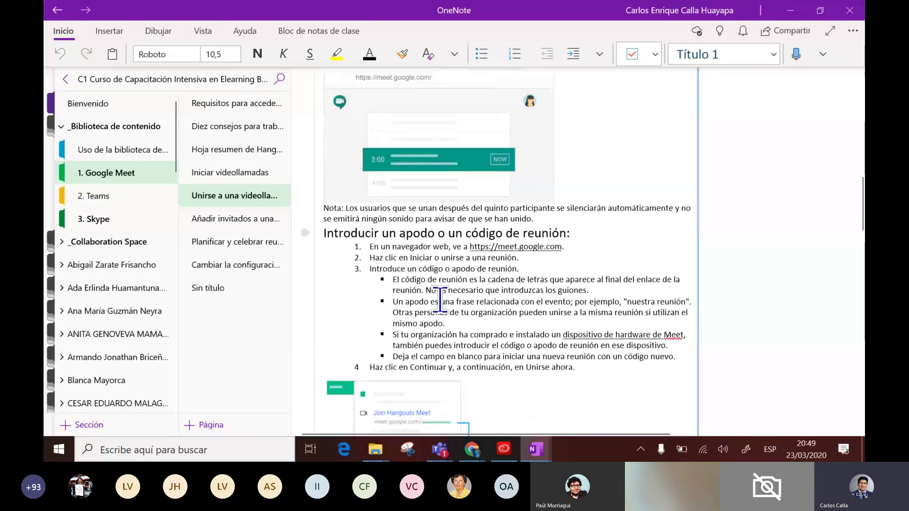
scroll(440, 300, "down", 3)
scroll(389, 280, "down", 2)
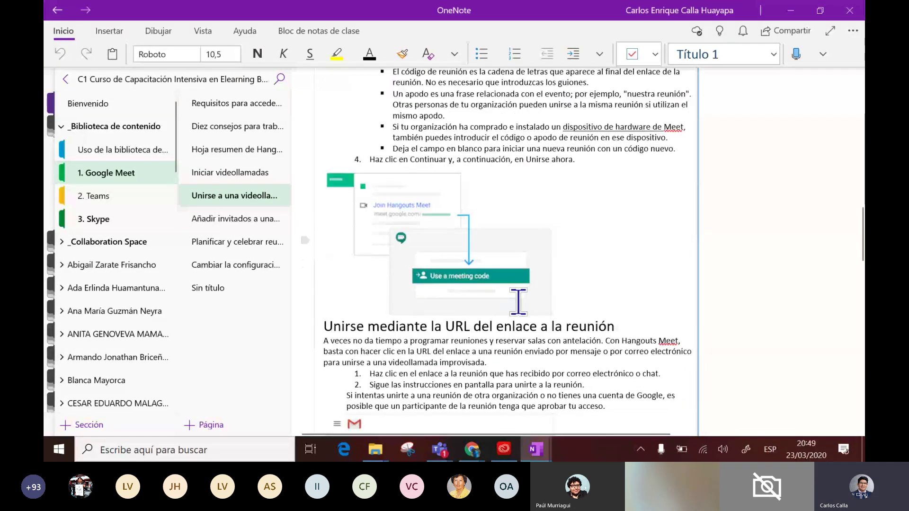
scroll(517, 300, "down", 2)
Step: Highlight a line, scroll to the guide's end, and open Añadir invitados a una videollamada
left_click_drag(437, 265, 633, 258)
scroll(618, 284, "down", 3)
scroll(618, 287, "down", 4)
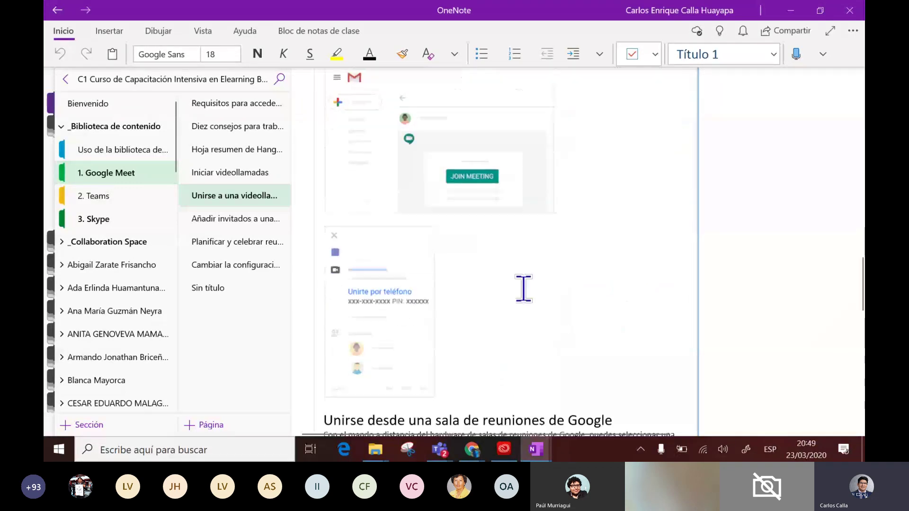
scroll(406, 303, "down", 5)
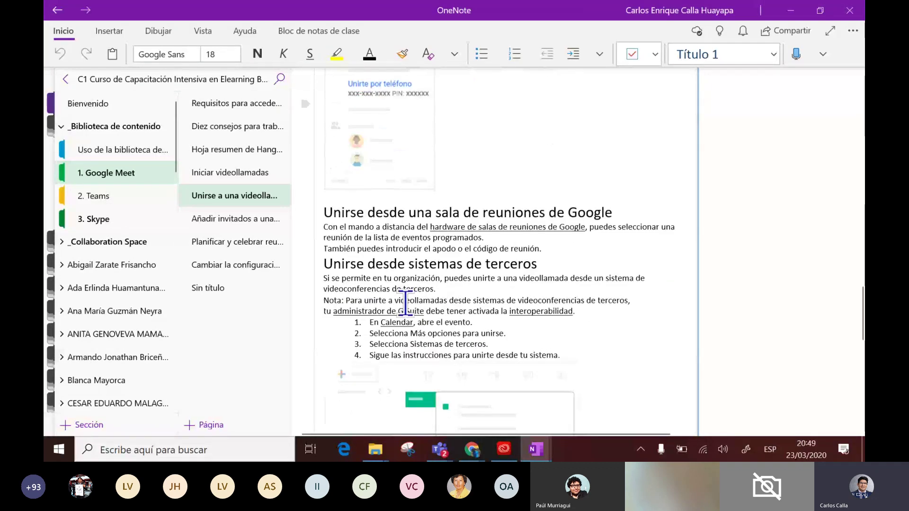
scroll(405, 303, "down", 10)
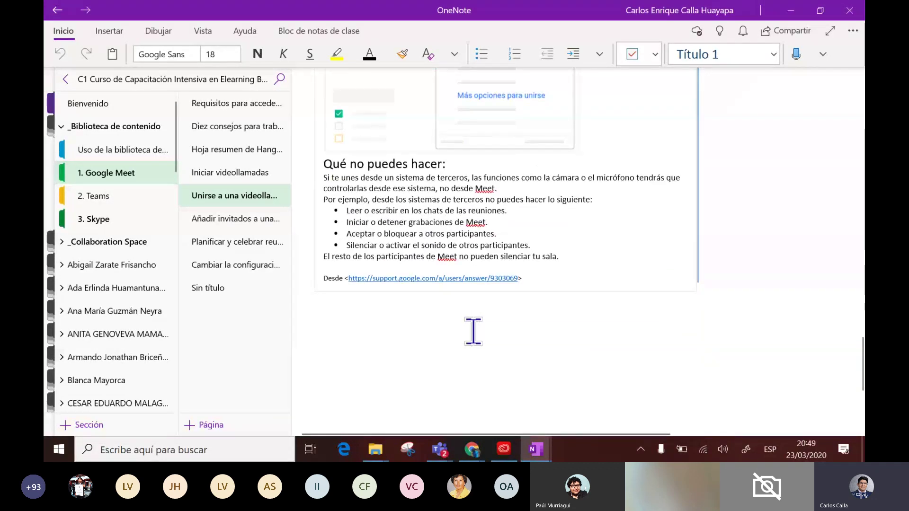
scroll(473, 332, "up", 2)
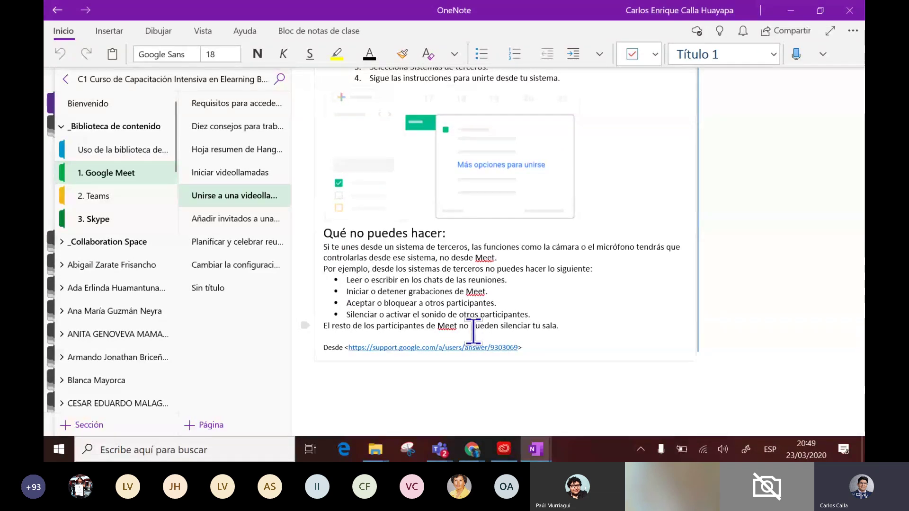
left_click(234, 226)
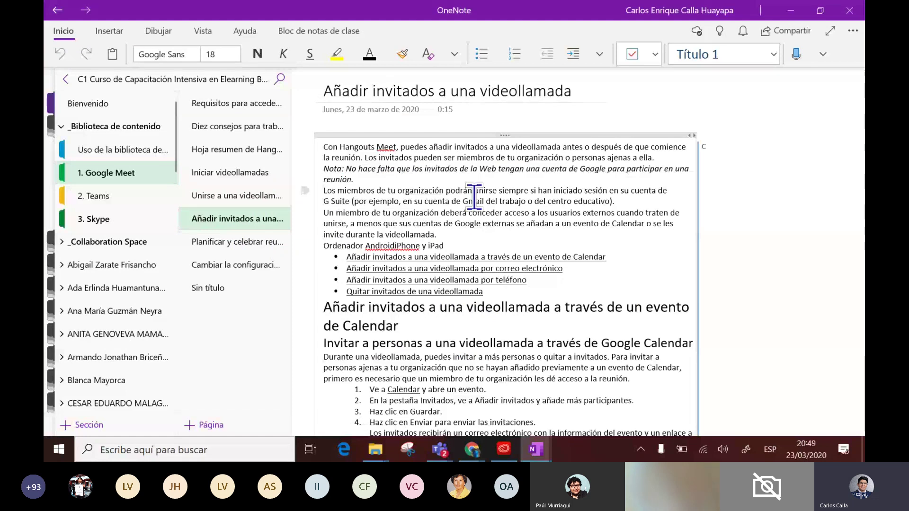
Step: Look over the Planificar, Cambiar la configuración and Sin título pages in Google Meet
left_click(277, 245)
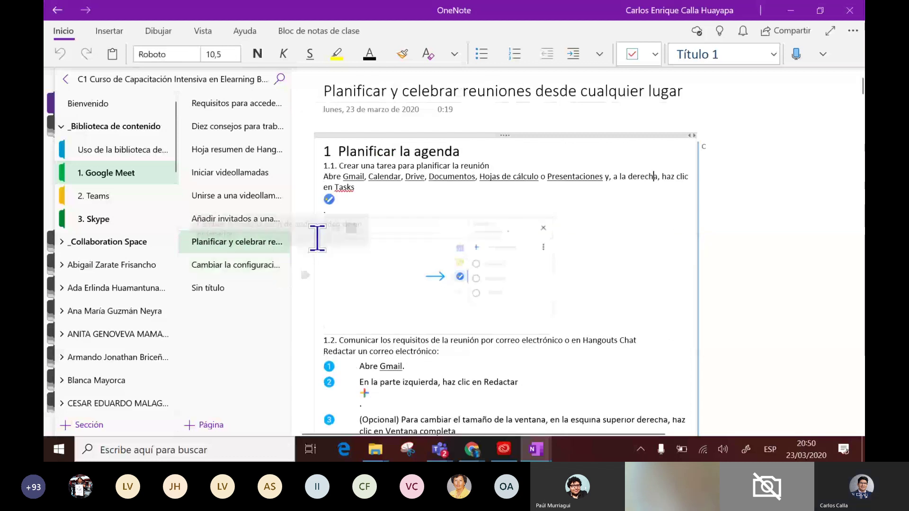
scroll(481, 275, "down", 1)
scroll(481, 275, "up", 1)
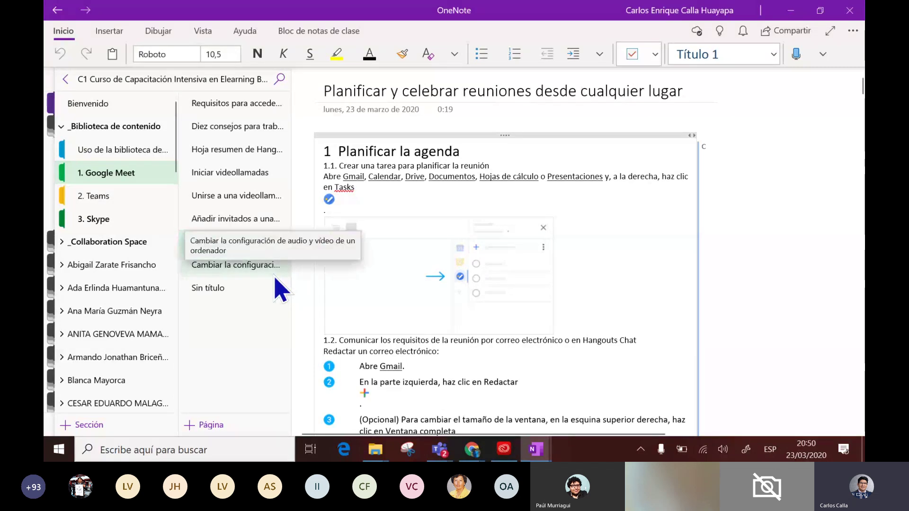
left_click(253, 272)
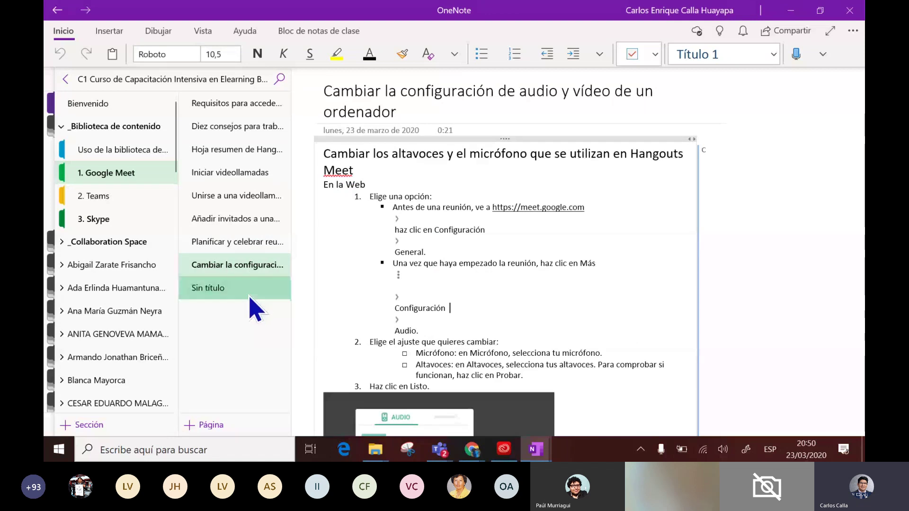
left_click(252, 286)
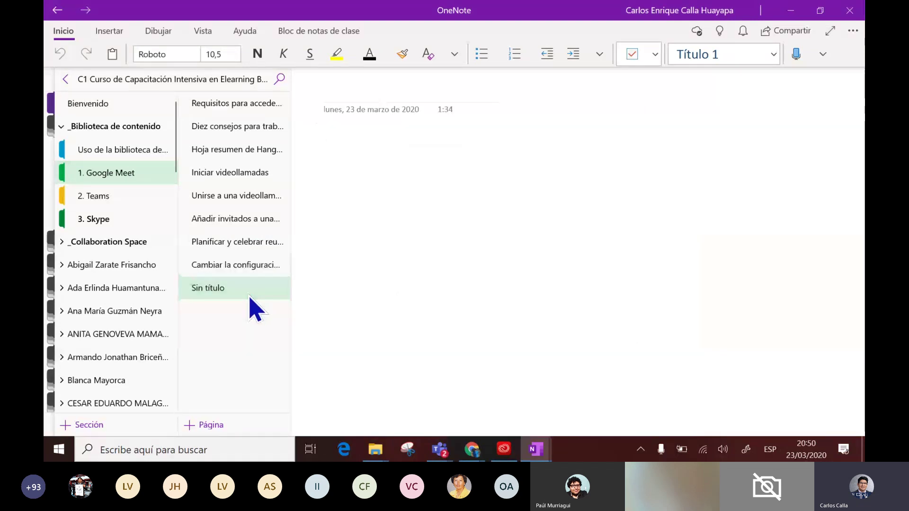
Step: Browse the Teams and Skype sections, then return to Google Meet's Requisitos page
left_click(113, 198)
left_click(112, 220)
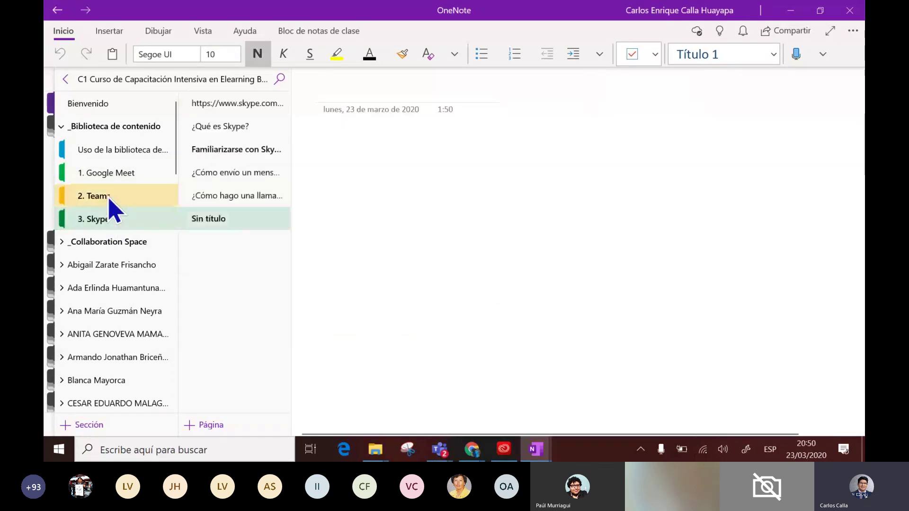
left_click(110, 197)
left_click(122, 173)
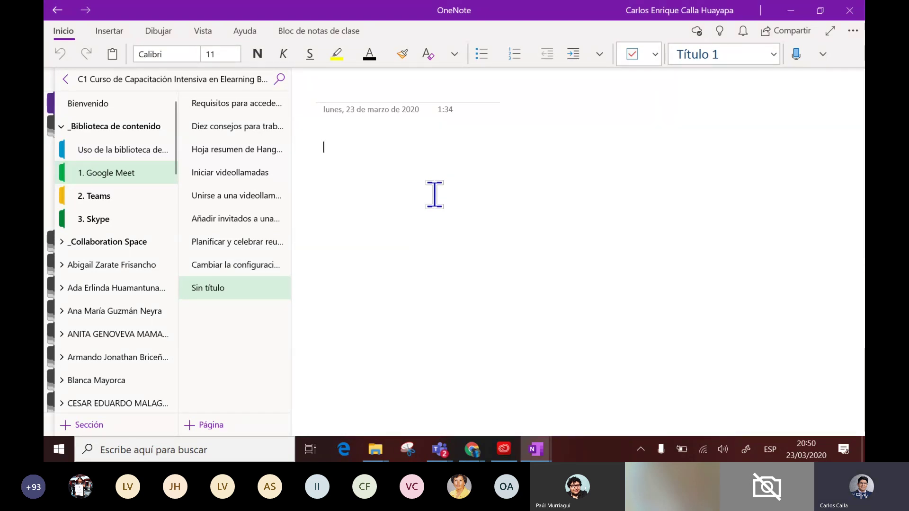
left_click(261, 107)
Step: Highlight the 100-participant limits for G Suite Education and Basic in the table
scroll(489, 280, "up", 5)
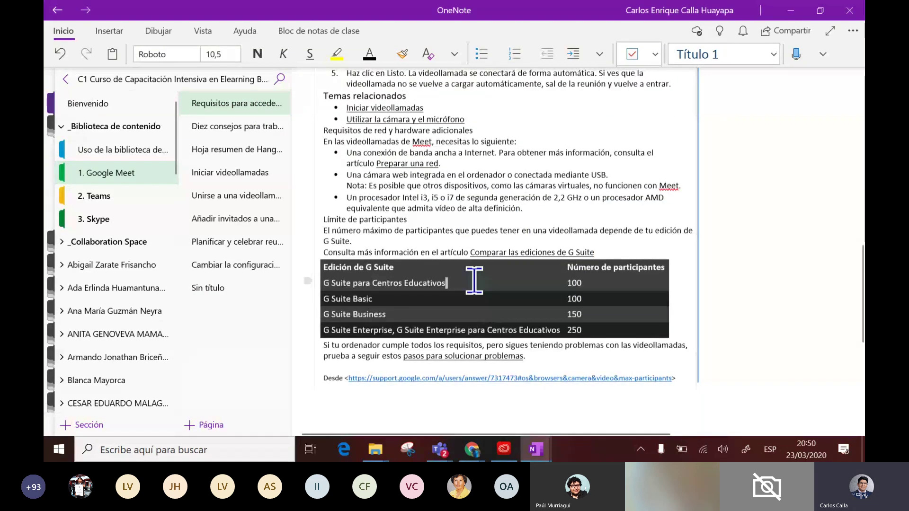
triple_click(474, 282)
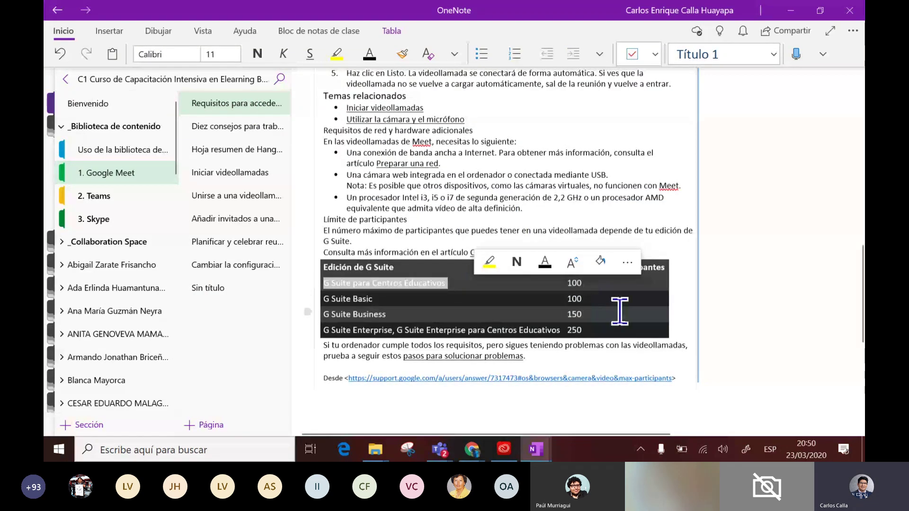
left_click(606, 298)
double_click(581, 280)
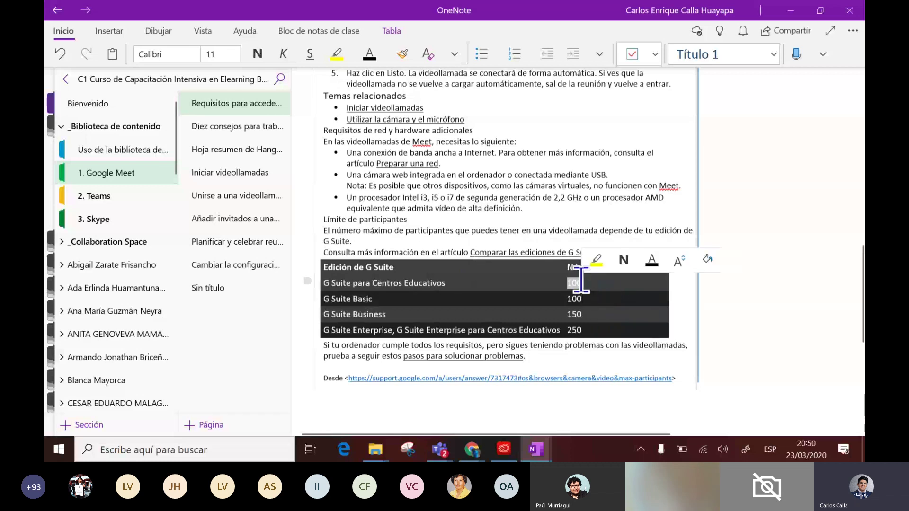
double_click(575, 299)
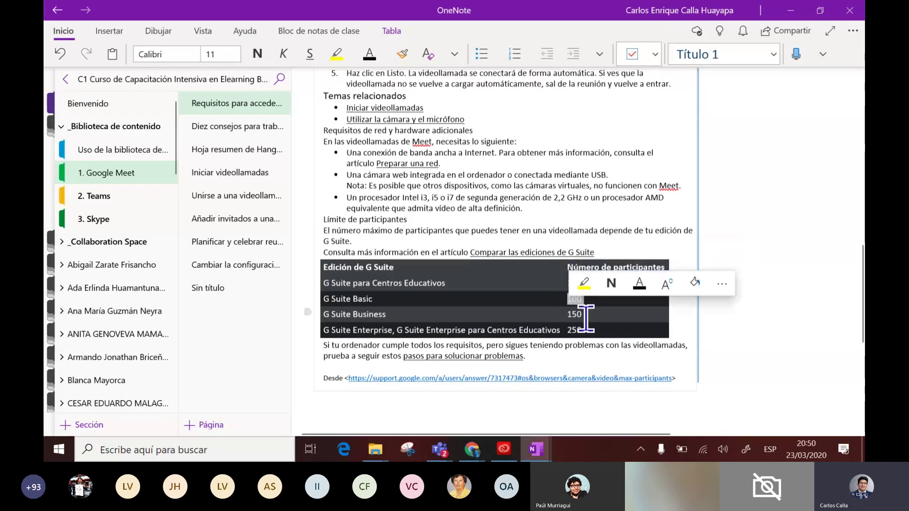
left_click(587, 317)
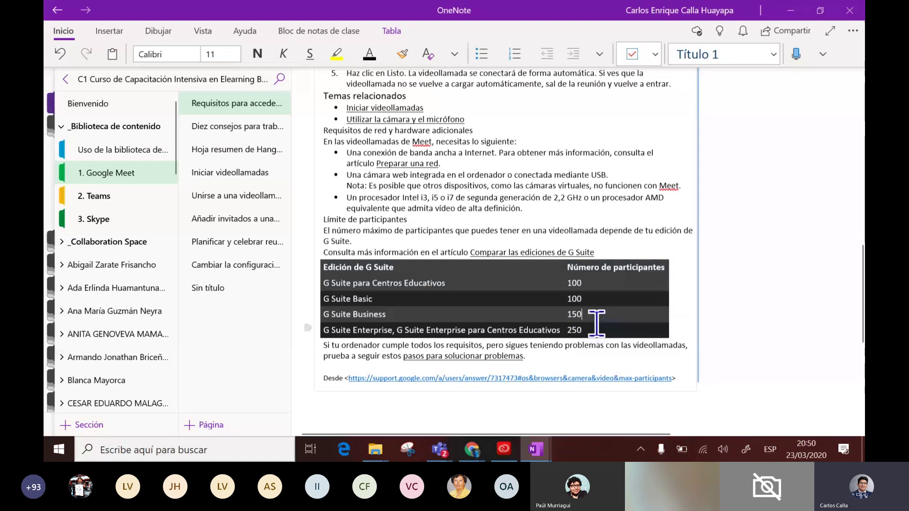
Step: Highlight the Business row, then select the 250-participant limit for G Suite Enterprise
mouse_move(589, 322)
left_mouse_down()
mouse_move(610, 310)
mouse_move(415, 310)
left_mouse_up()
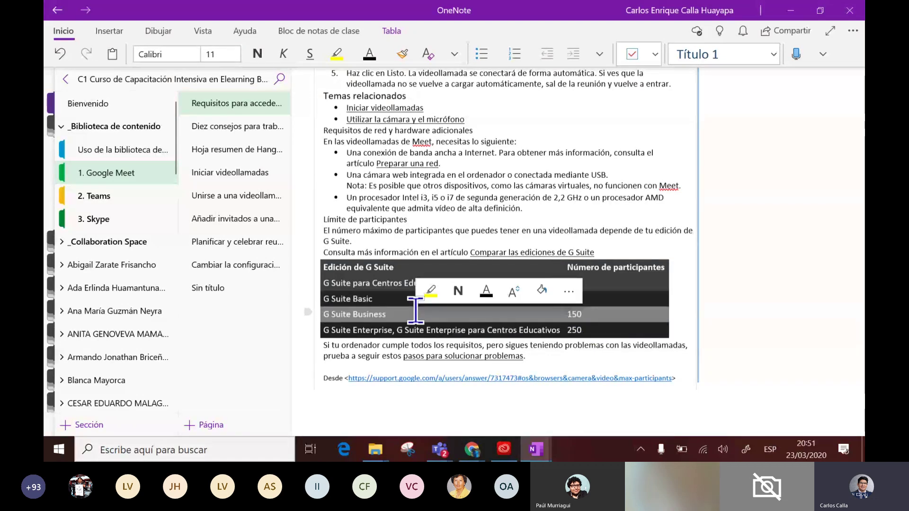
left_click(421, 329)
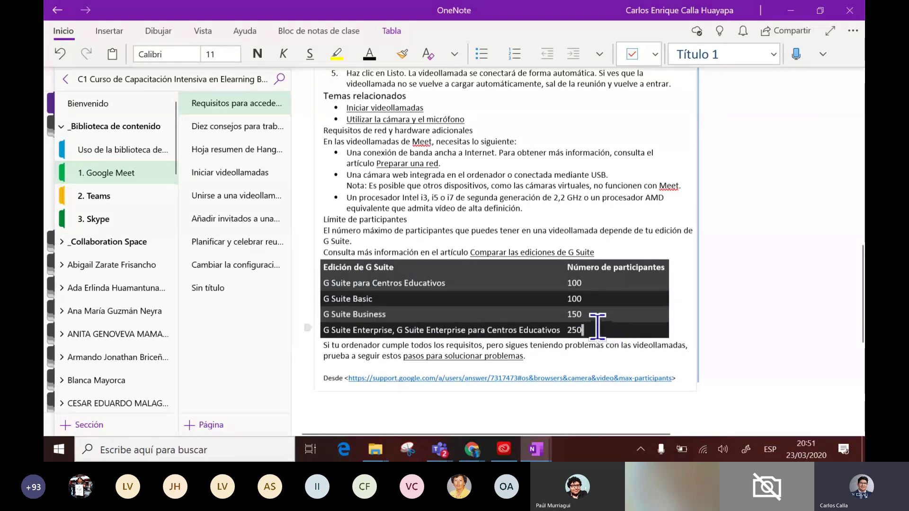
left_click_drag(578, 325, 556, 327)
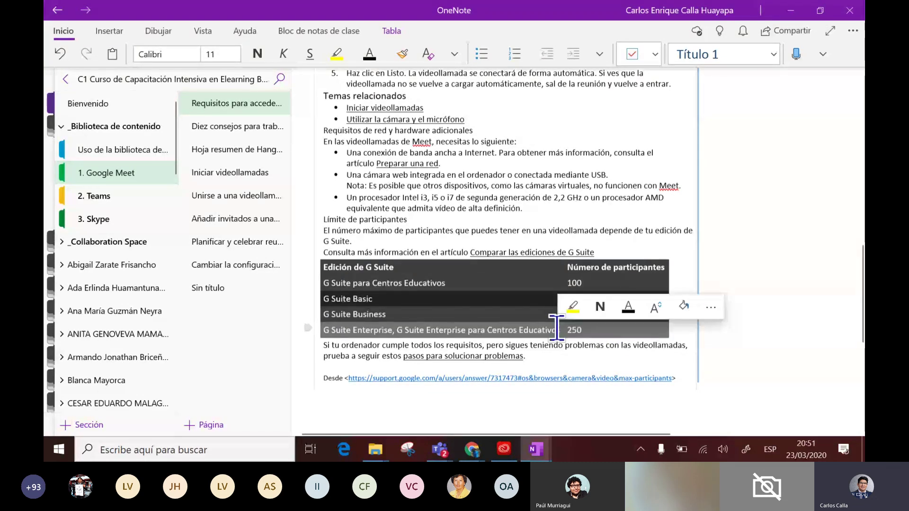
left_click(557, 326)
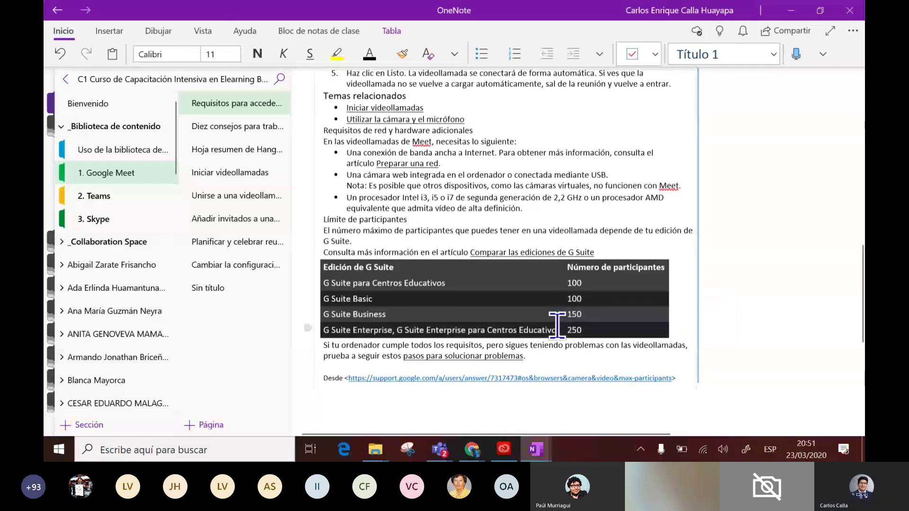
double_click(575, 330)
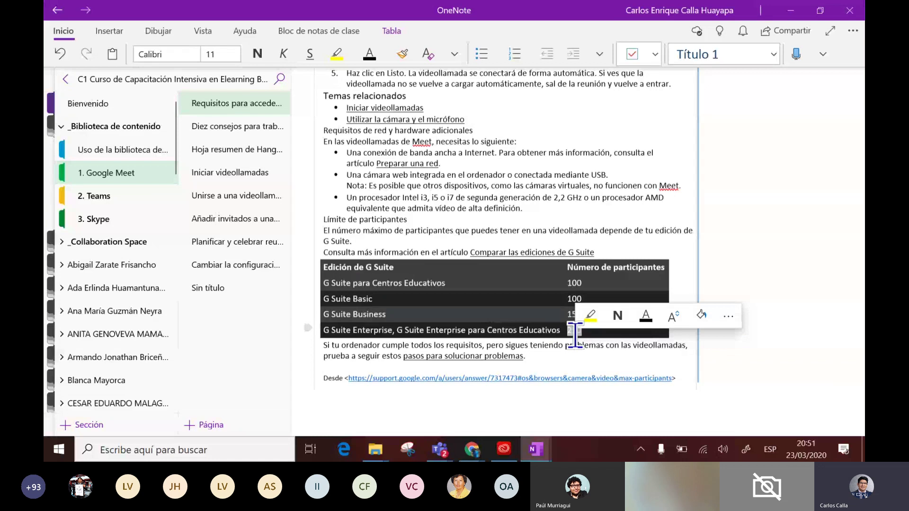
Step: Stop the OBS Studio live stream via the tray, then switch to Chrome's new tab window
left_click(641, 448)
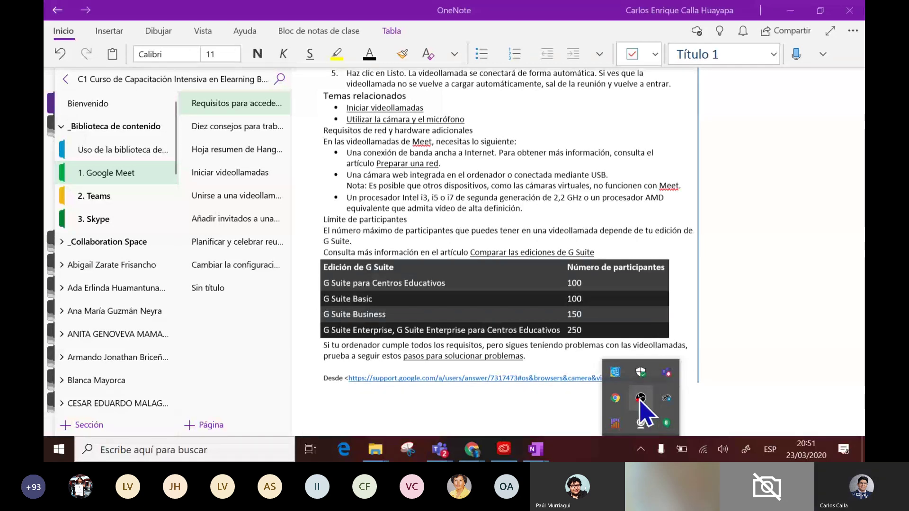
left_click(640, 397)
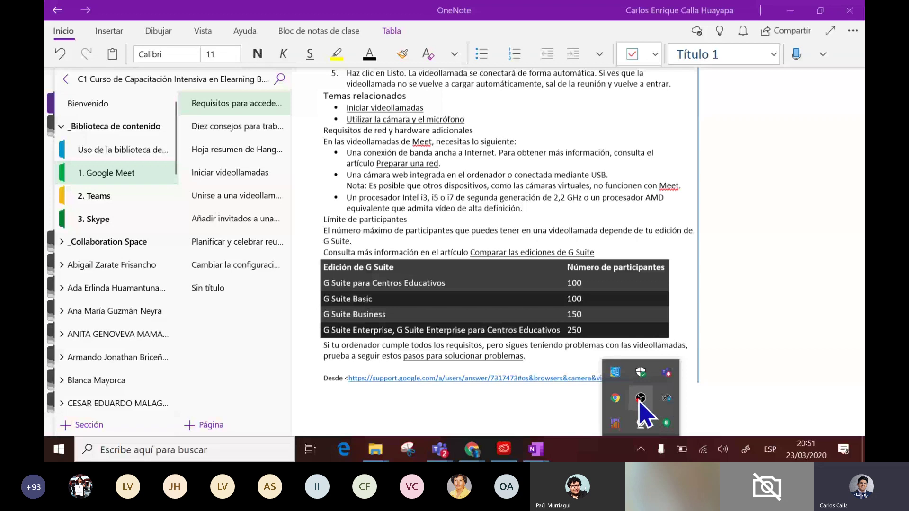
left_click(567, 448)
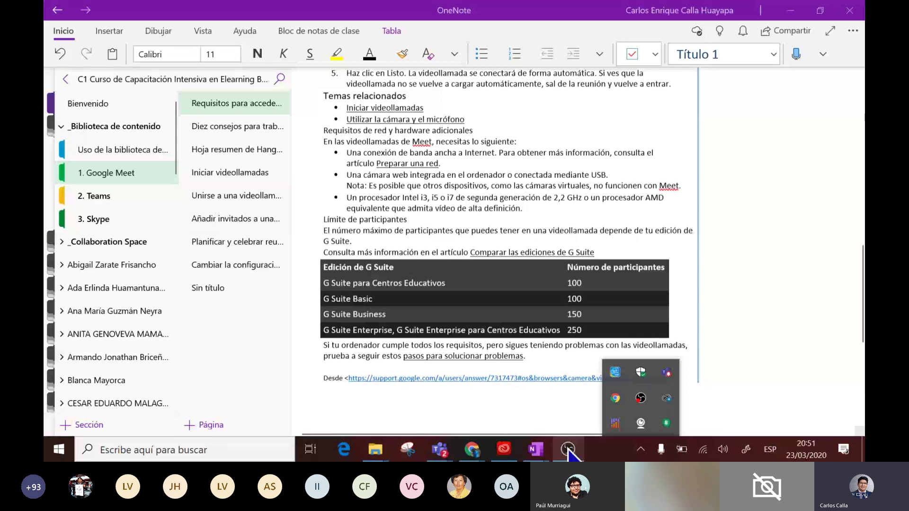
left_click(568, 450)
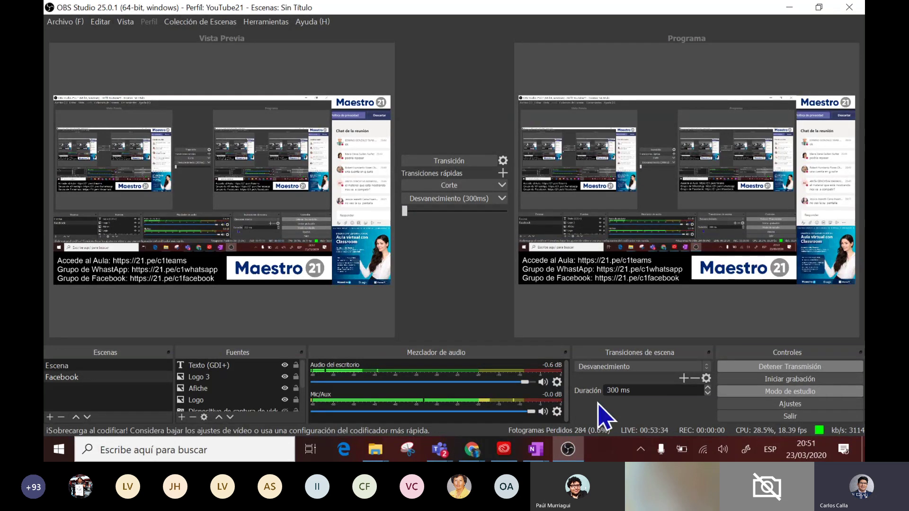
left_click(788, 369)
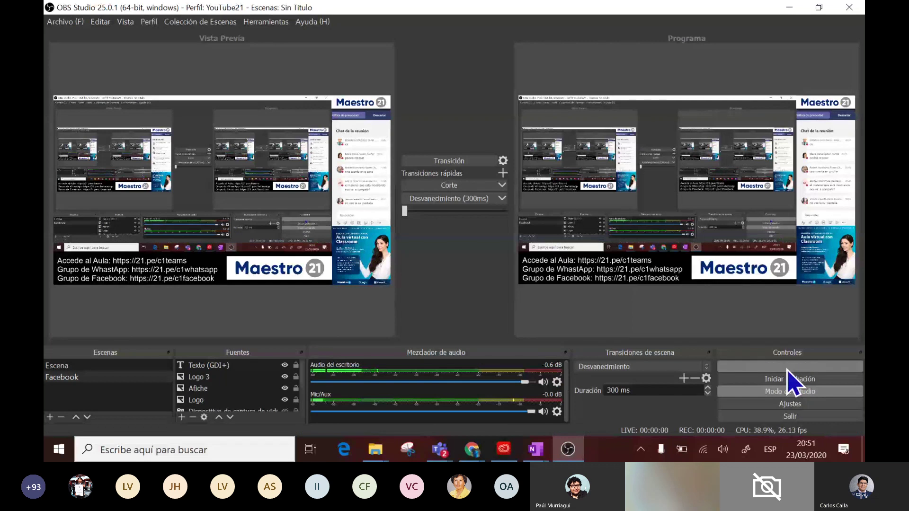
left_click(480, 452)
left_click(426, 402)
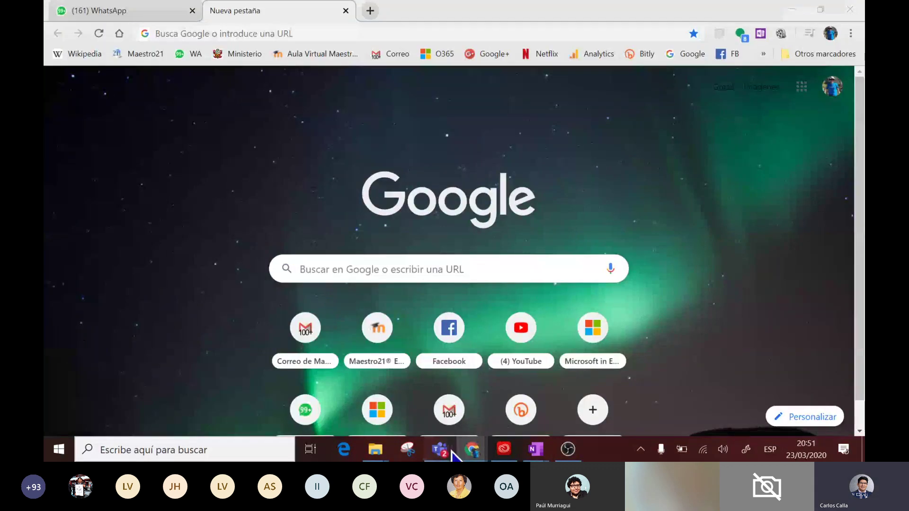
Step: Bring the Teams class meeting forward and select the chat question asking whether the material will be shared
mouse_move(439, 449)
left_click(418, 402)
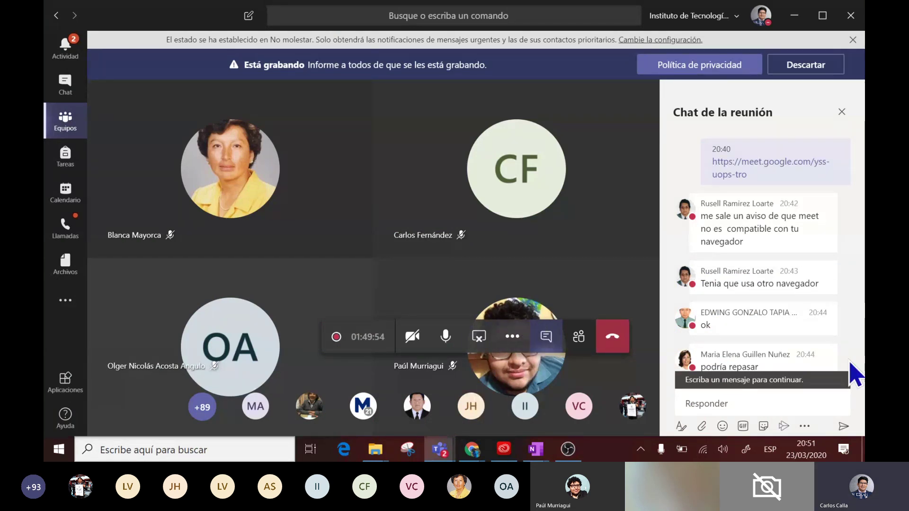
scroll(814, 348, "down", 3)
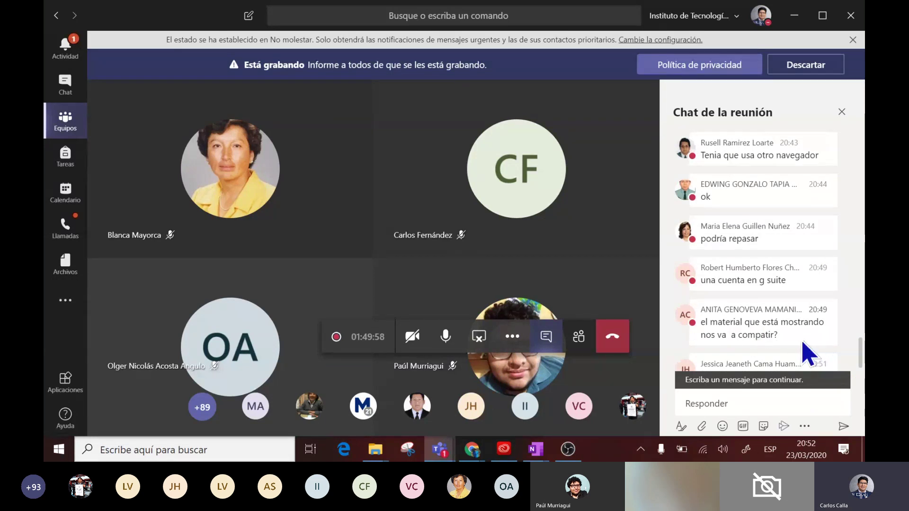
triple_click(759, 323)
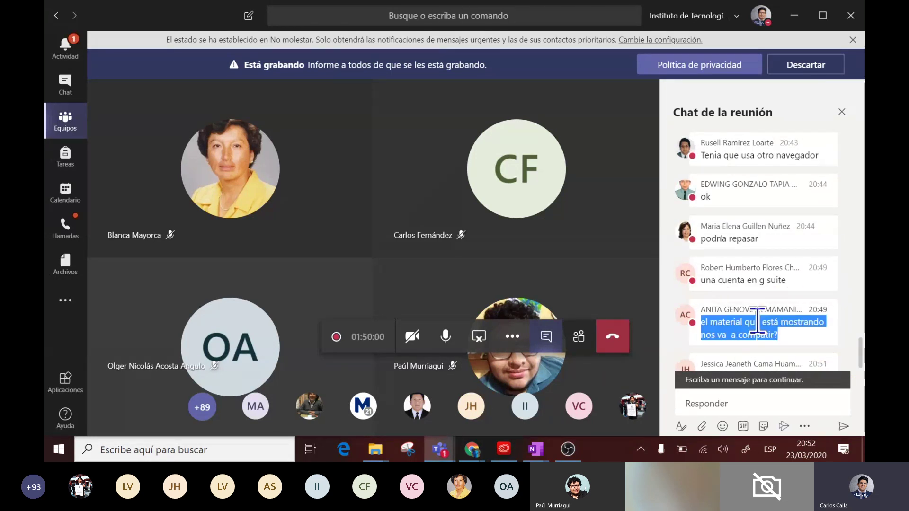
scroll(759, 324, "down", 1)
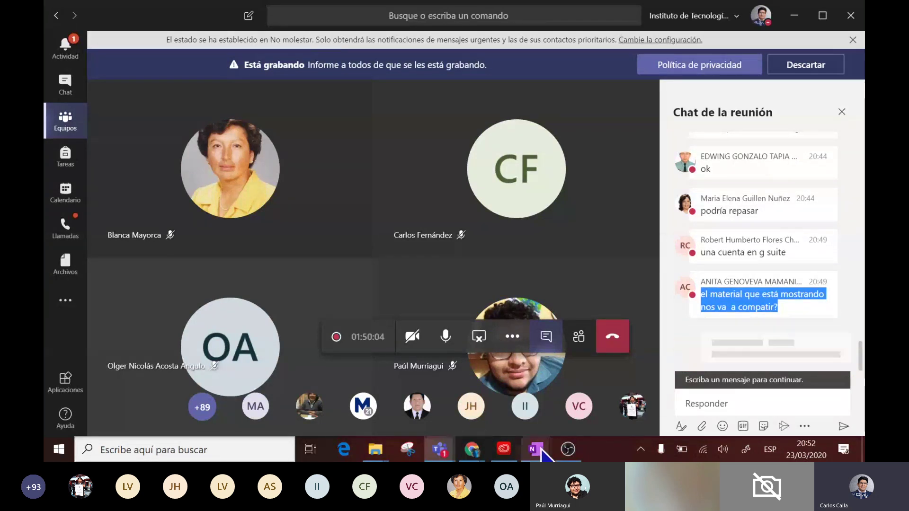
mouse_move(542, 456)
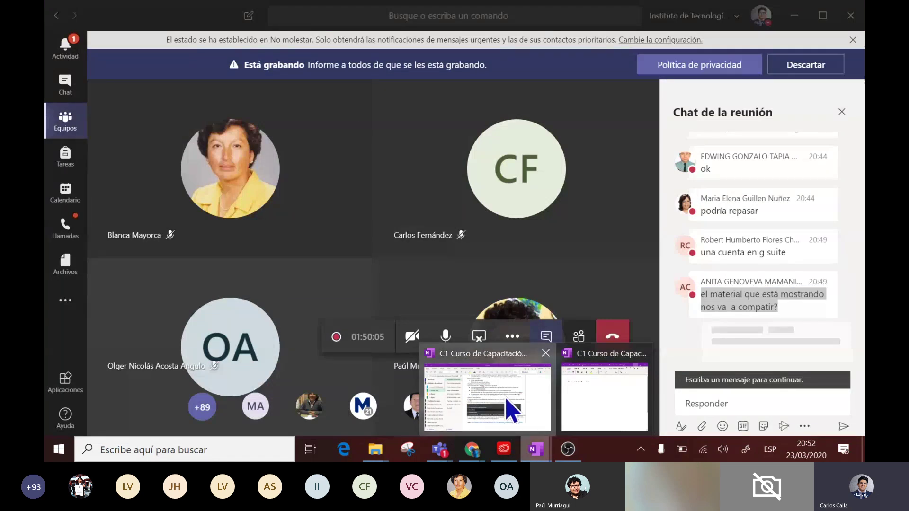
Step: Pass through OneNote to Chrome, check the C1:Herramientas Elearning WhatsApp group, then return to the Teams meeting
left_click(511, 406)
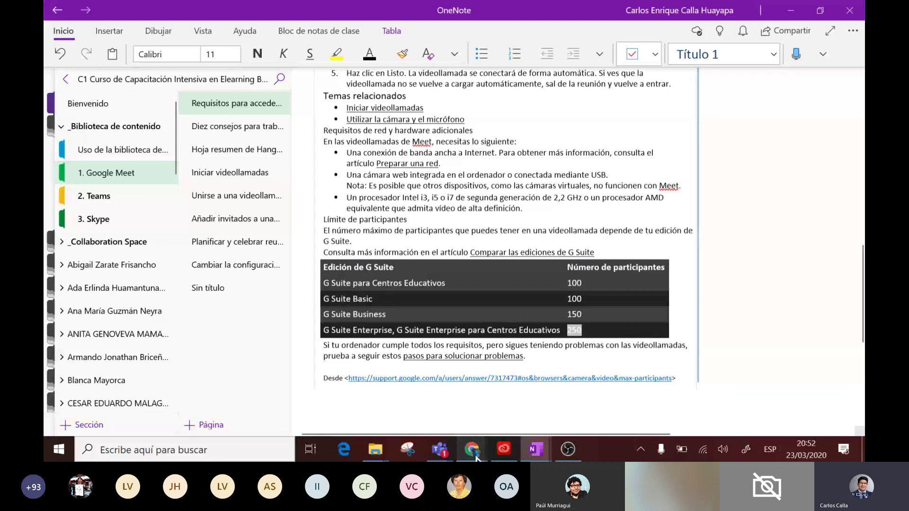
mouse_move(477, 457)
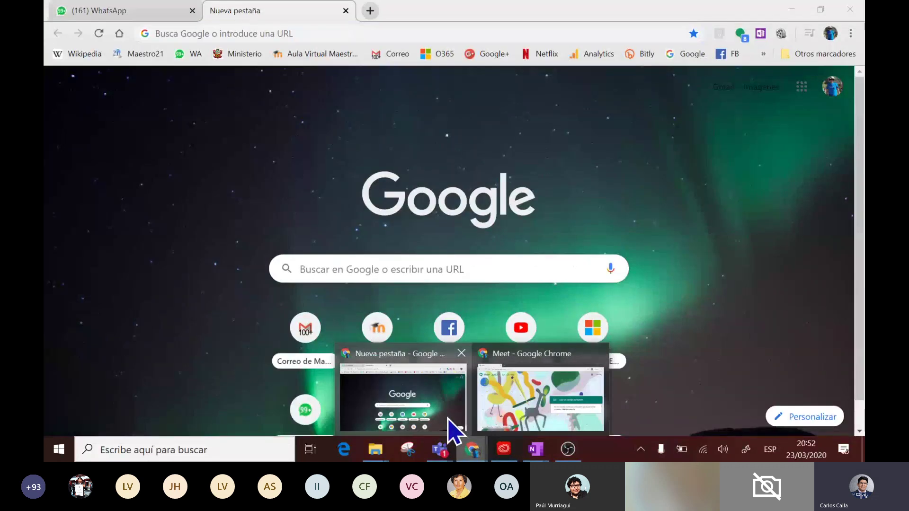
left_click(448, 431)
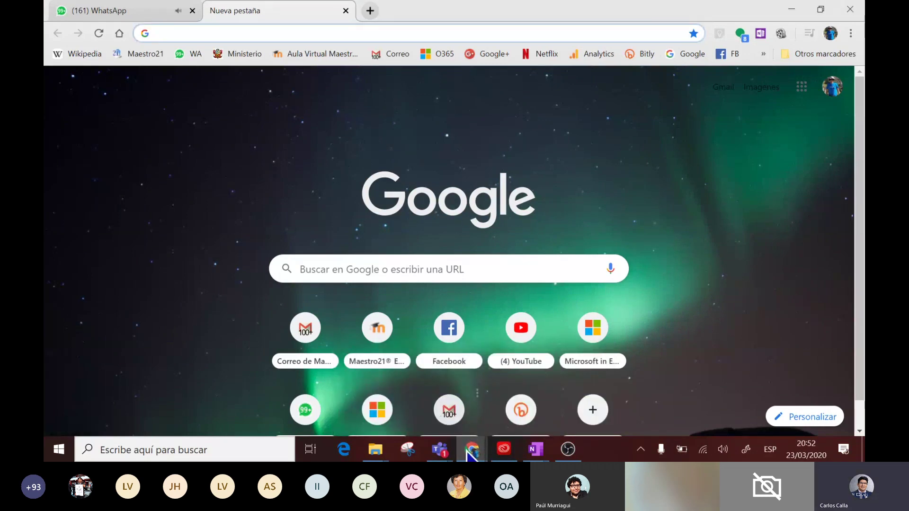
left_click(134, 6)
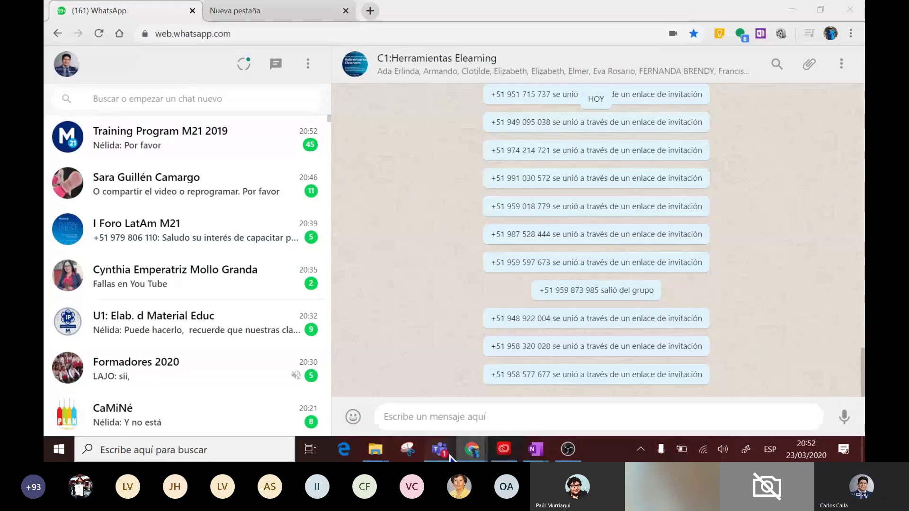
mouse_move(449, 454)
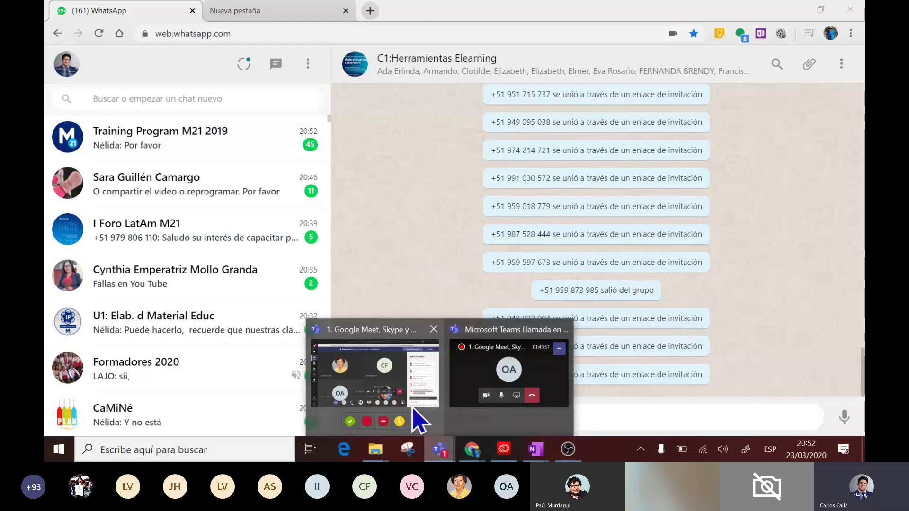
left_click(412, 408)
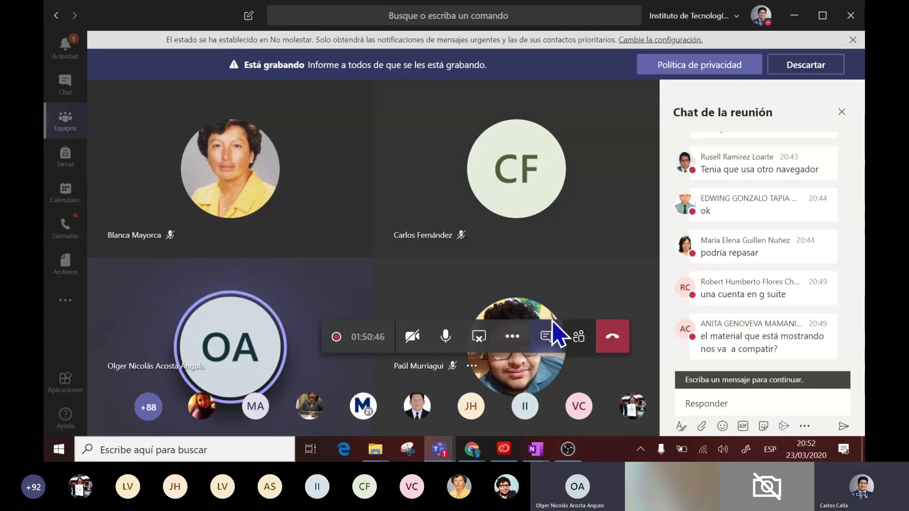
Step: Admit the lobby participant with Admitir, glance at WhatsApp in Chrome, then return to the meeting
mouse_move(553, 322)
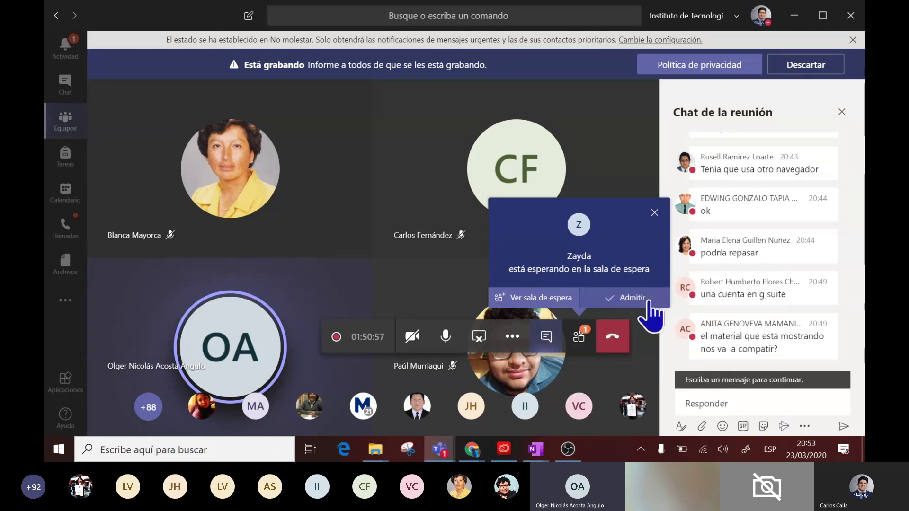
left_click(648, 307)
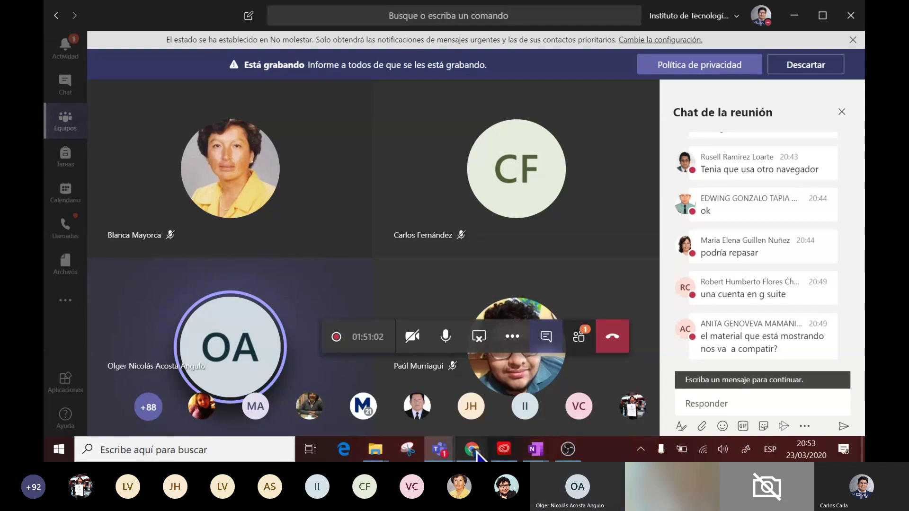
mouse_move(476, 454)
left_click(432, 420)
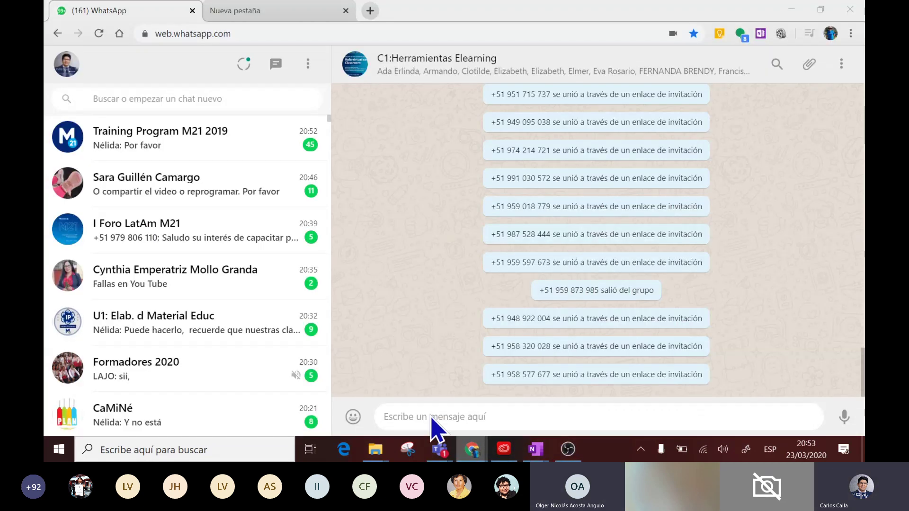
left_click(253, 14)
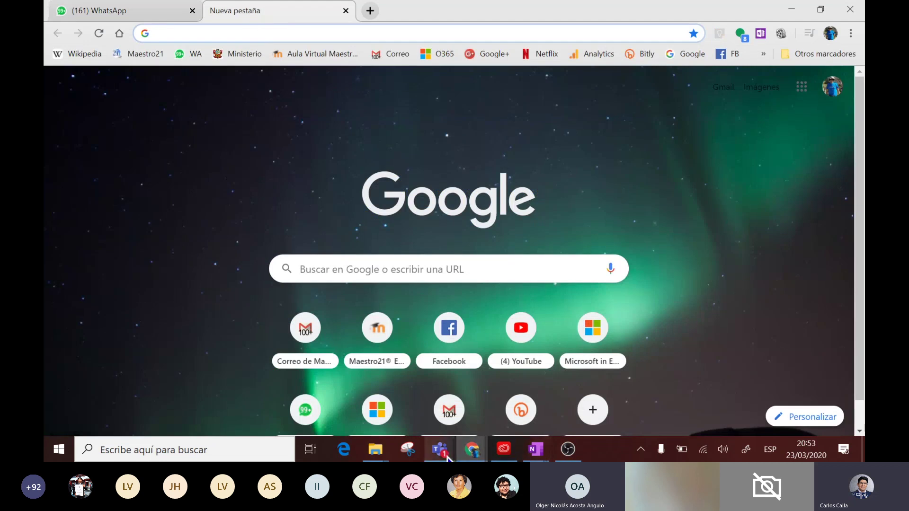
mouse_move(445, 457)
left_click(432, 420)
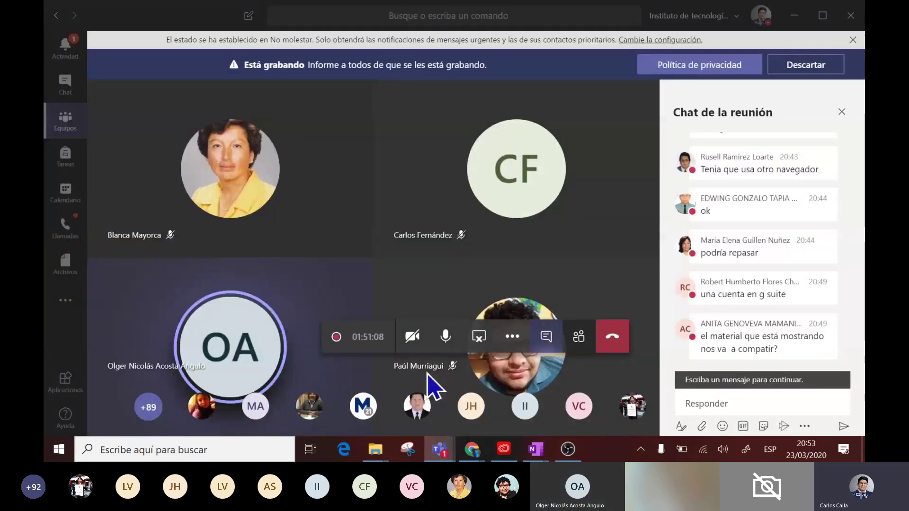
Step: Browse the Equipos grid and open the C1: Curso de Capacitación Intensiva en Elearning team's General channel
left_click(66, 122)
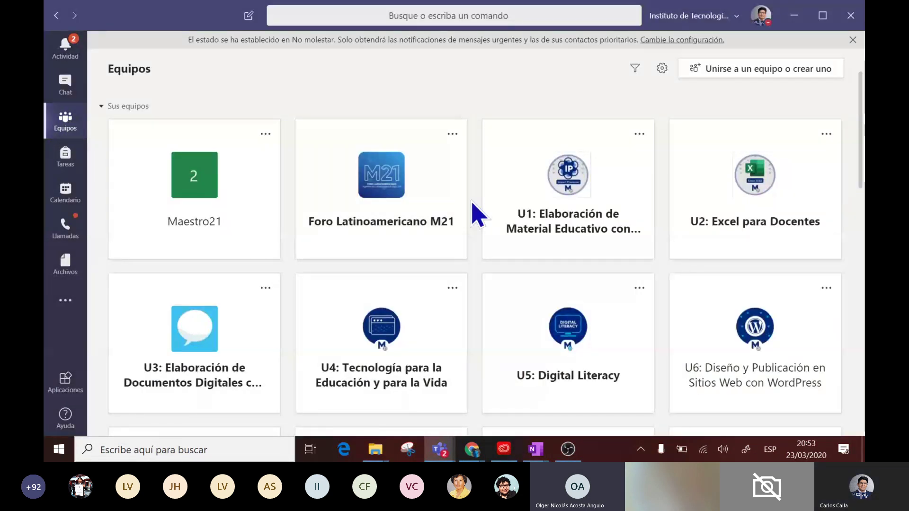
scroll(476, 216, "down", 1)
scroll(476, 215, "down", 4)
scroll(476, 216, "up", 5)
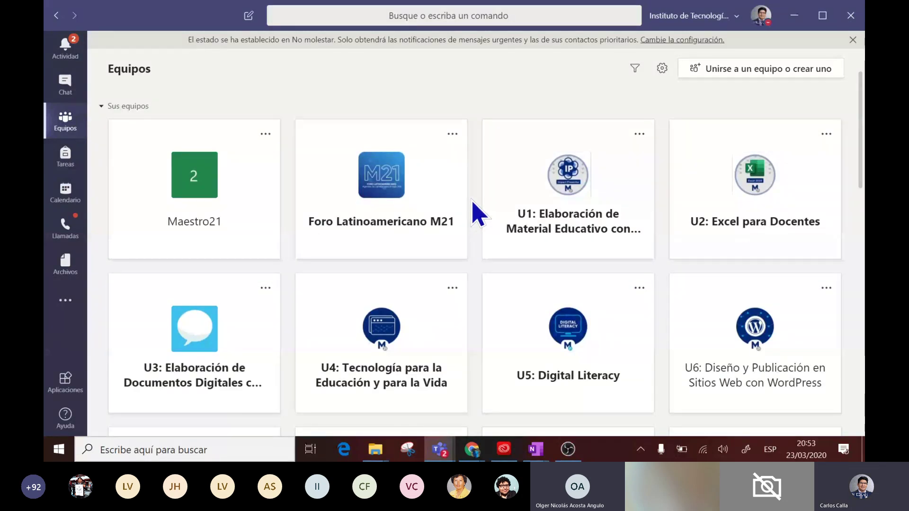
scroll(476, 215, "down", 7)
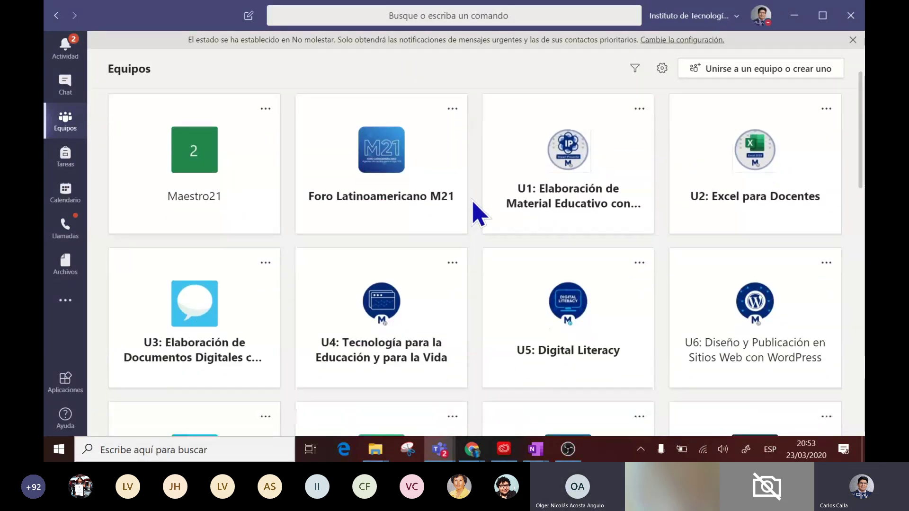
scroll(478, 213, "down", 5)
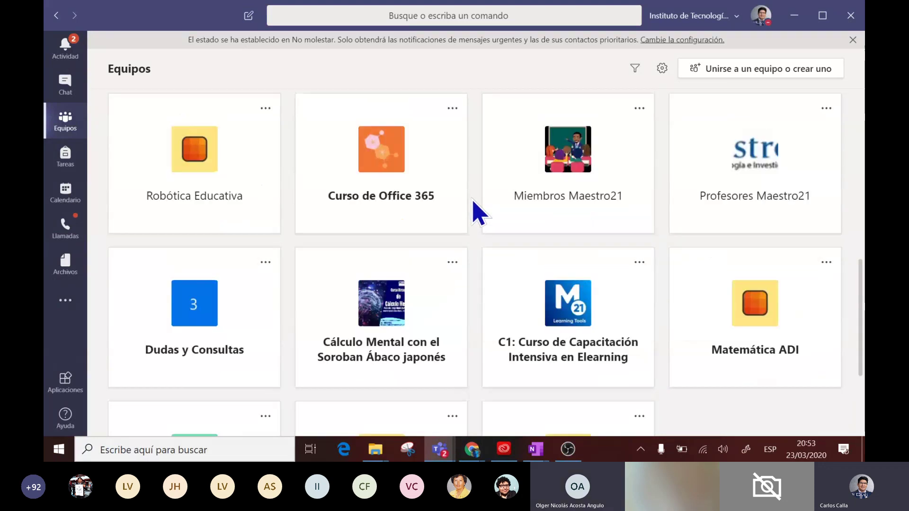
scroll(479, 211, "down", 3)
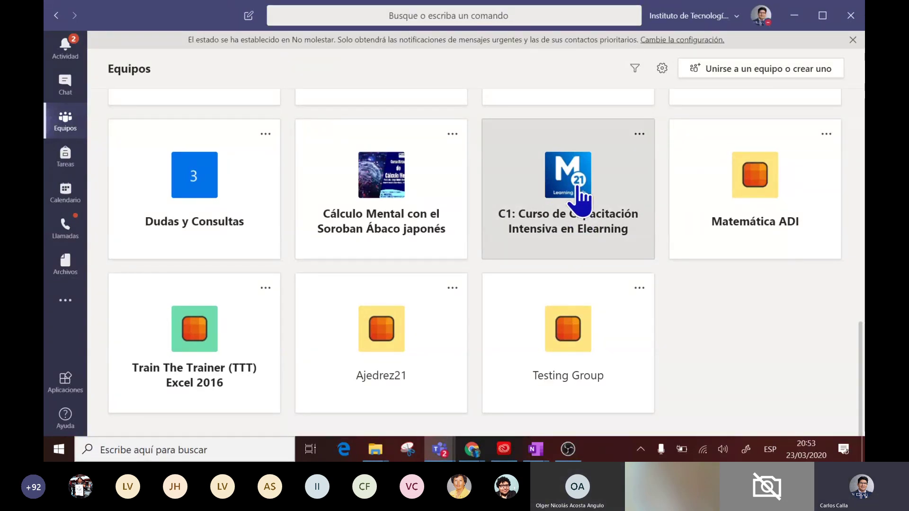
left_click(578, 199)
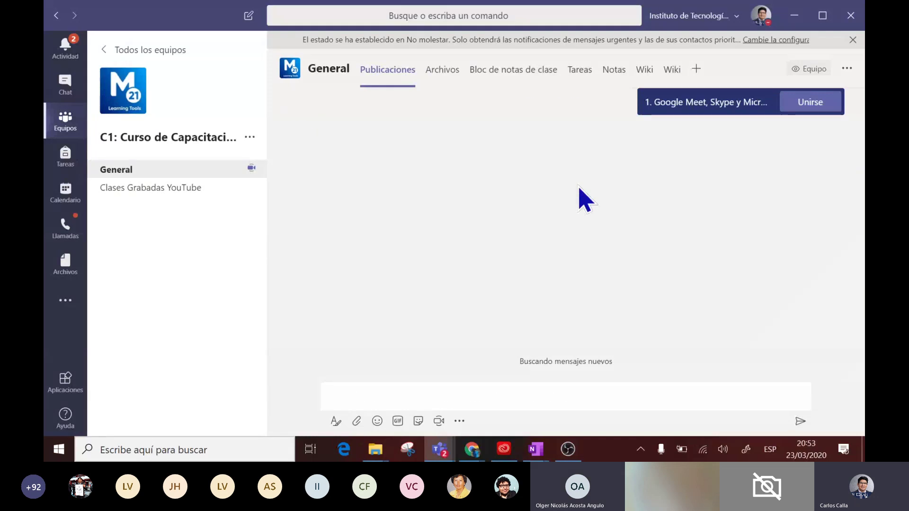
Step: Open the 'Bloc de notas de clase' tab and expand its sections and pages pane
left_click(532, 69)
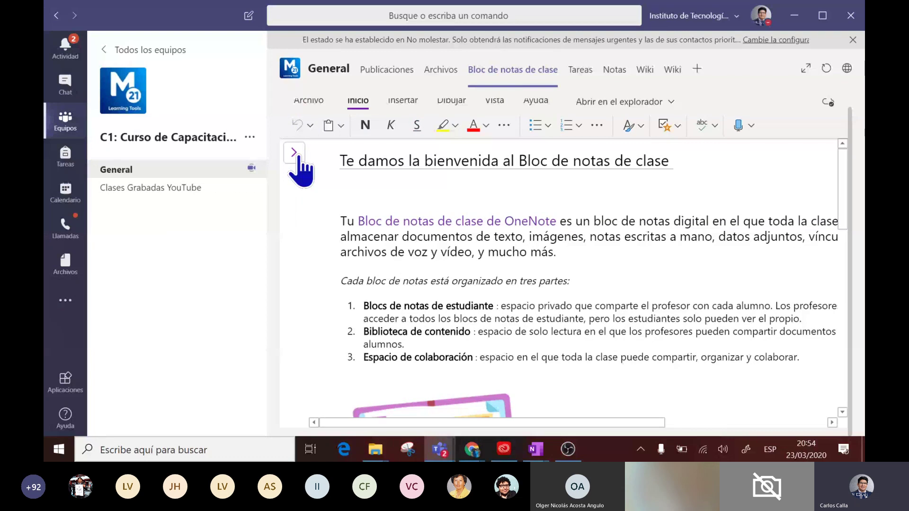
left_click(297, 156)
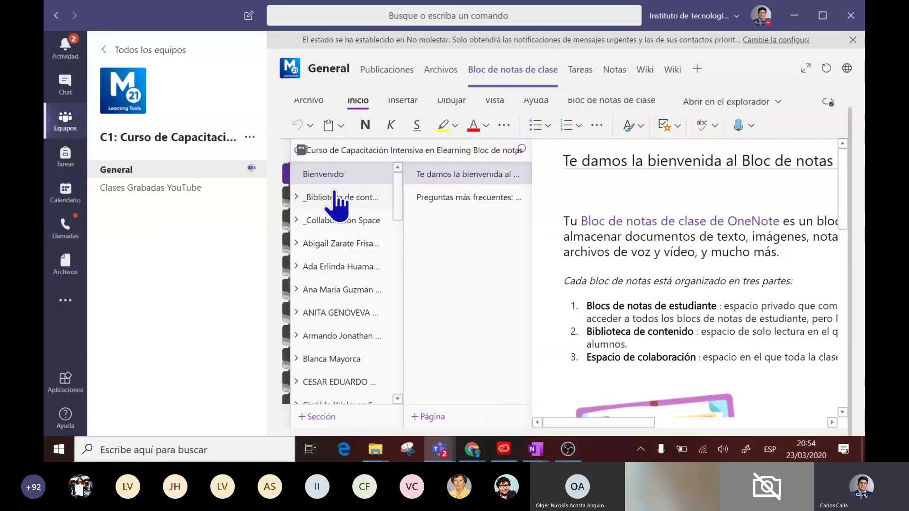
Step: Expand '_Biblioteca de contenido' and open the '1. Google Meet' section at its Hangouts Meet requirements page
scroll(341, 313, "down", 5)
scroll(343, 315, "down", 10)
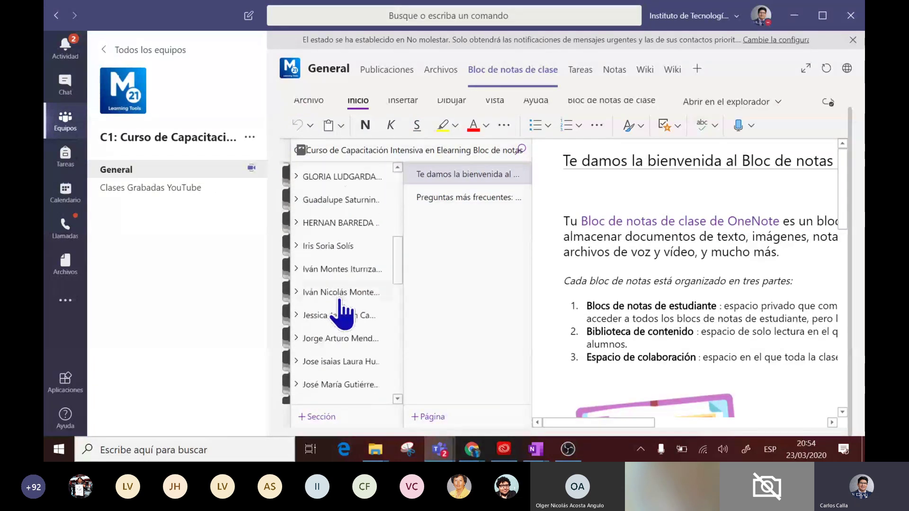
scroll(335, 384, "up", 3)
scroll(337, 381, "up", 9)
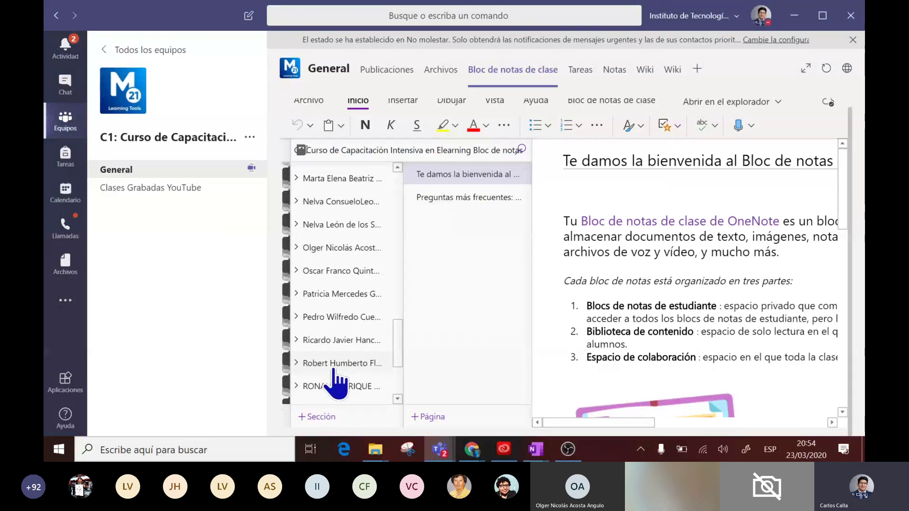
scroll(337, 384, "up", 20)
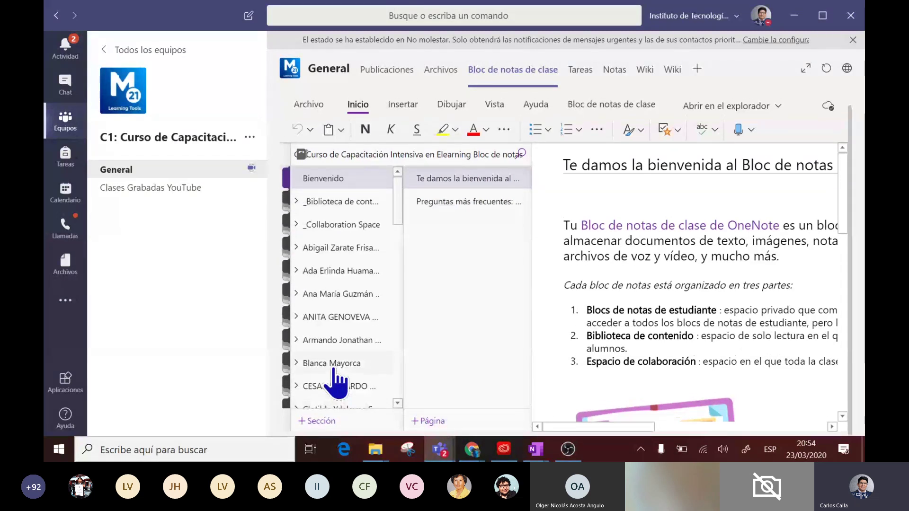
left_click(327, 214)
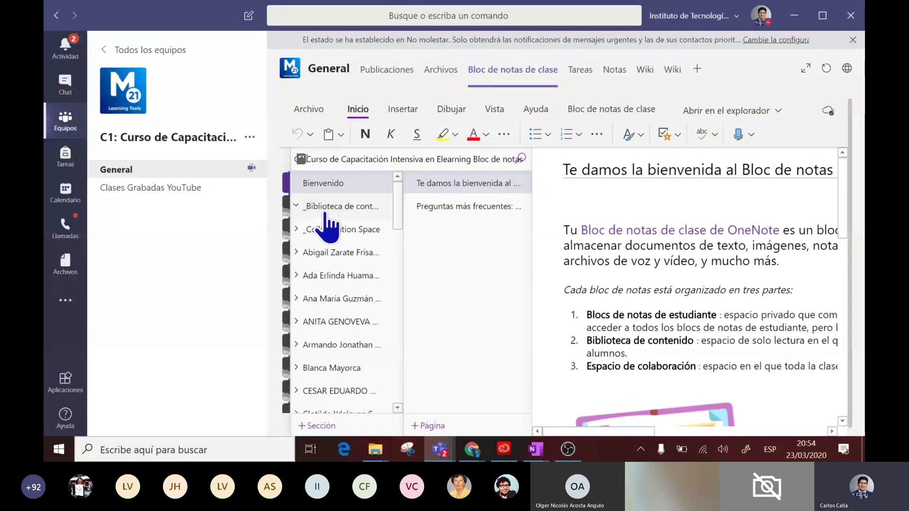
left_click(347, 208)
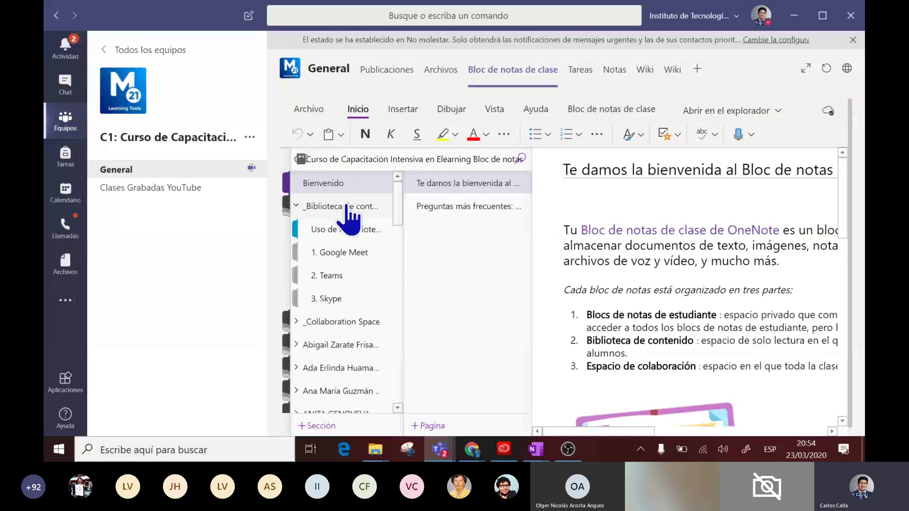
left_click(351, 231)
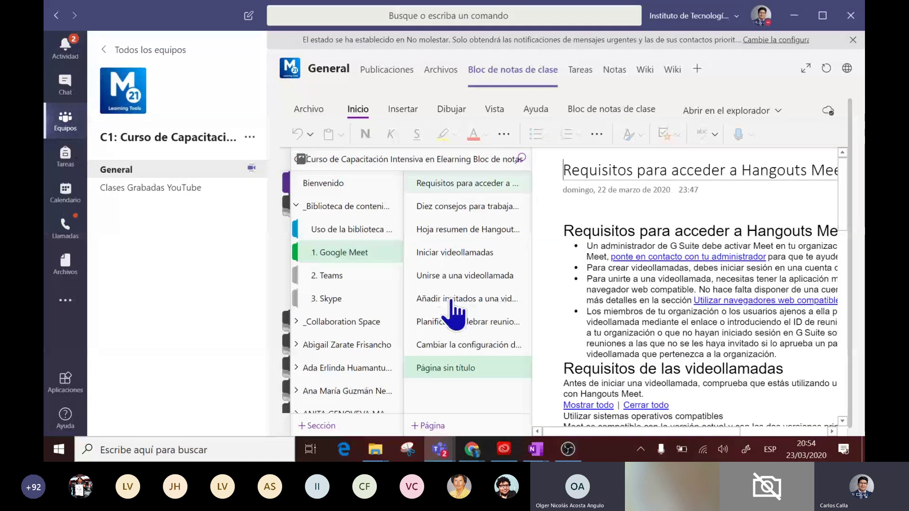
Step: Open the '2. Teams' section at its 'Iniciar sesión y comenzar a usar Teams' page
left_click(352, 279)
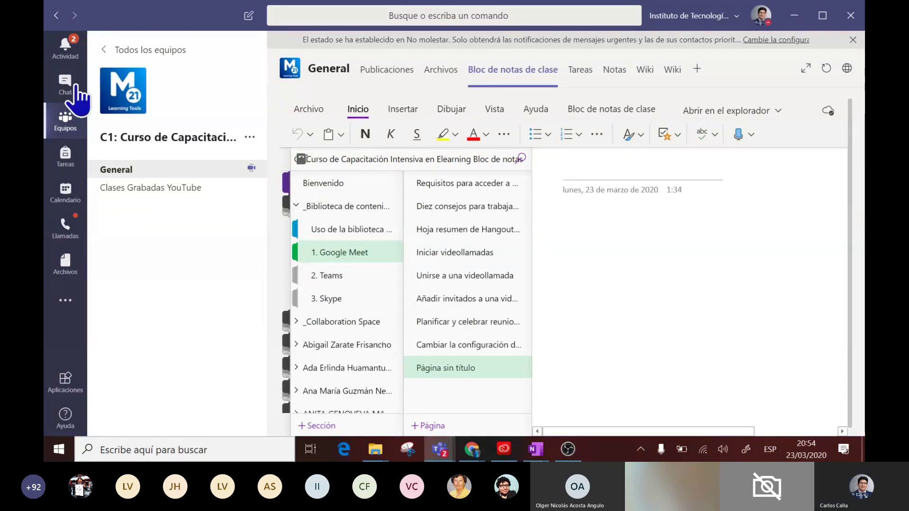
left_click(353, 281)
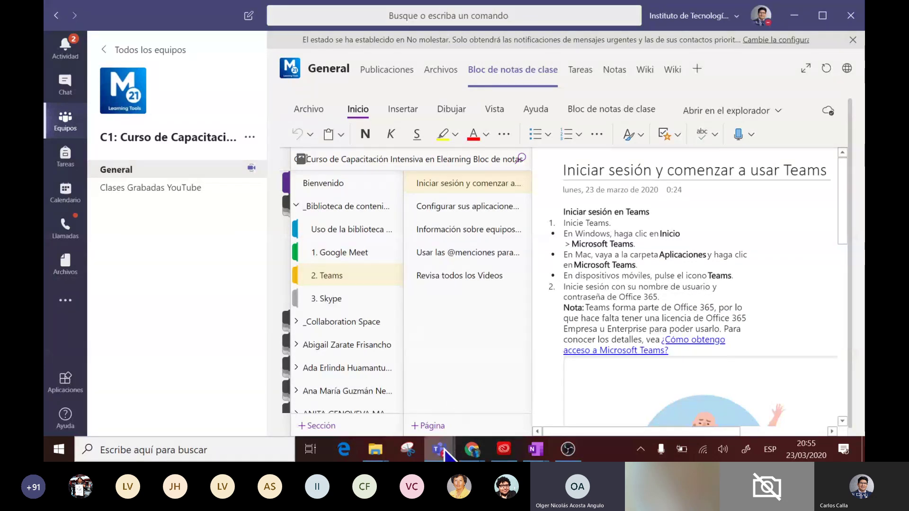
left_click(416, 397)
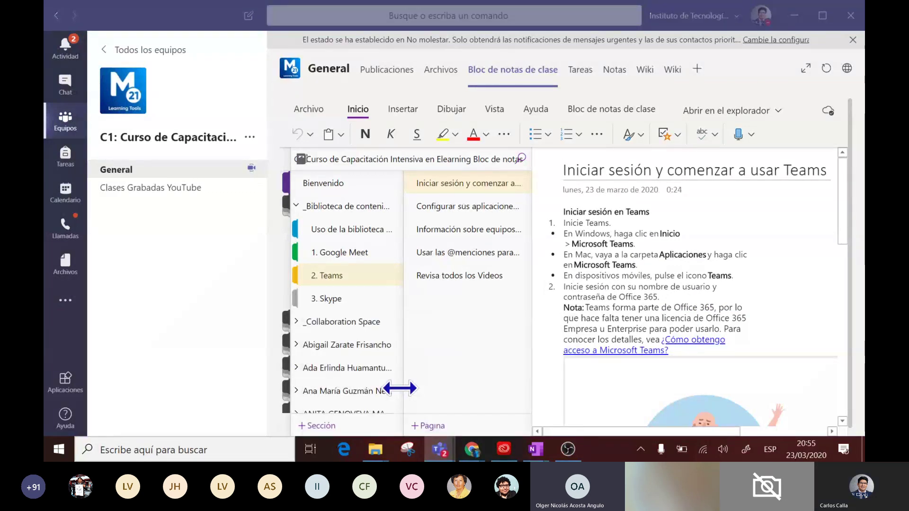
mouse_move(441, 454)
left_click(429, 383)
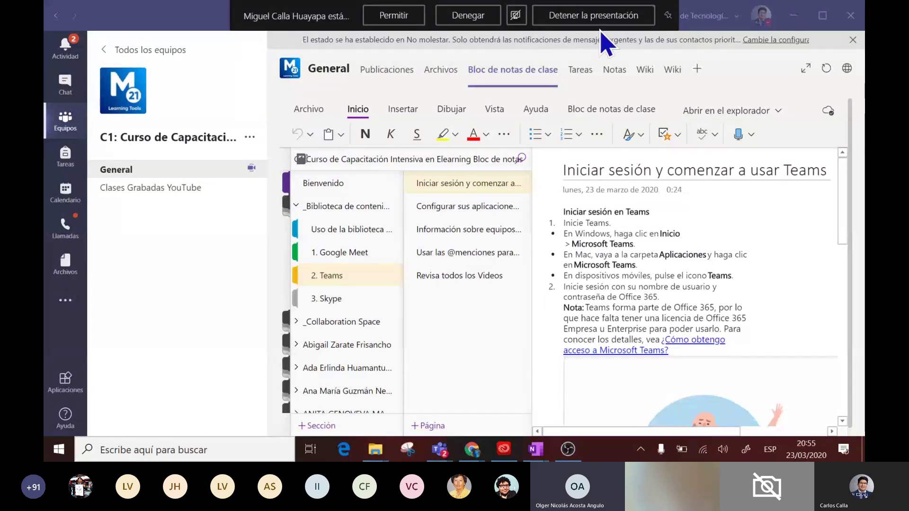
Step: Peek at Chrome's new tab, then bring Teams back and show the full Equipos grid
mouse_move(477, 446)
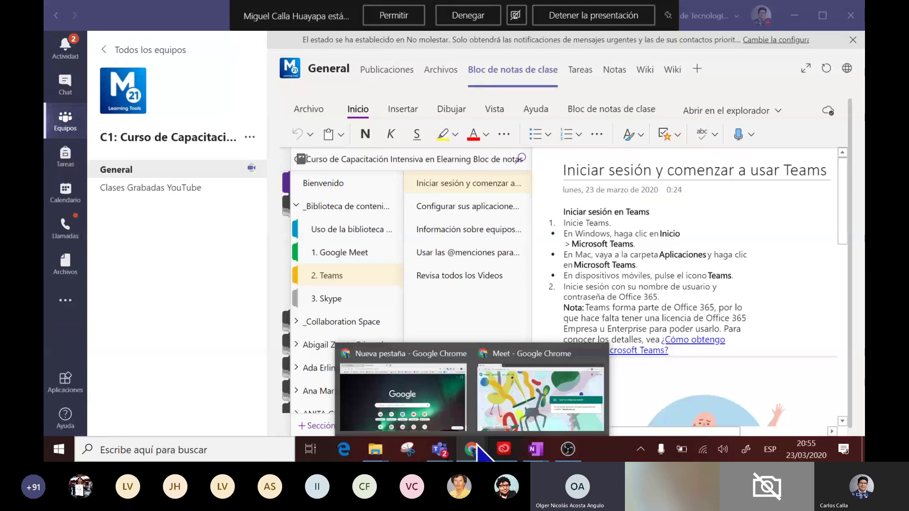
mouse_move(448, 413)
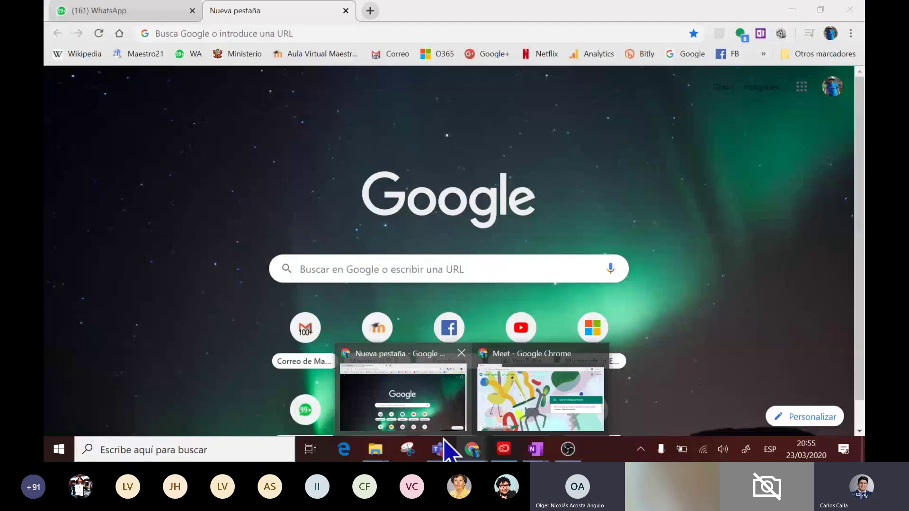
mouse_move(442, 449)
left_click(405, 385)
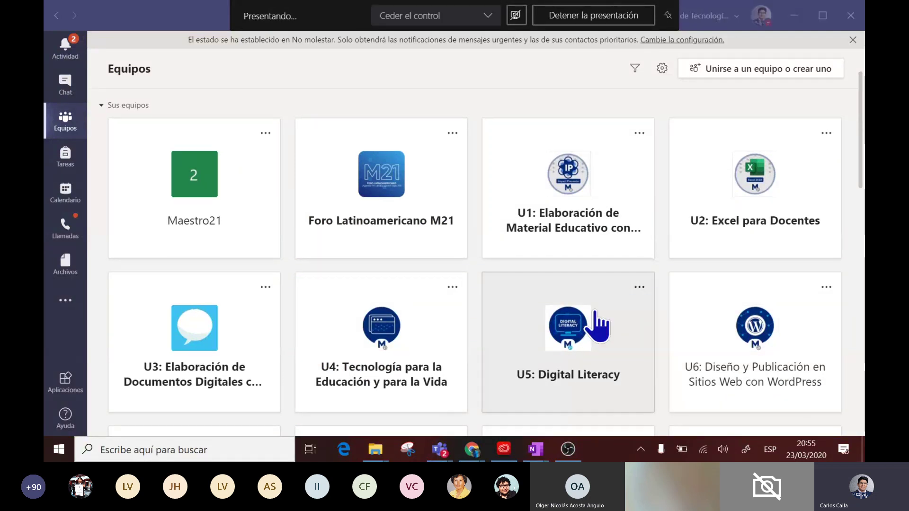
Step: Restore the ongoing class call to full view and open the meeting chat beside the participants
scroll(597, 268, "down", 3)
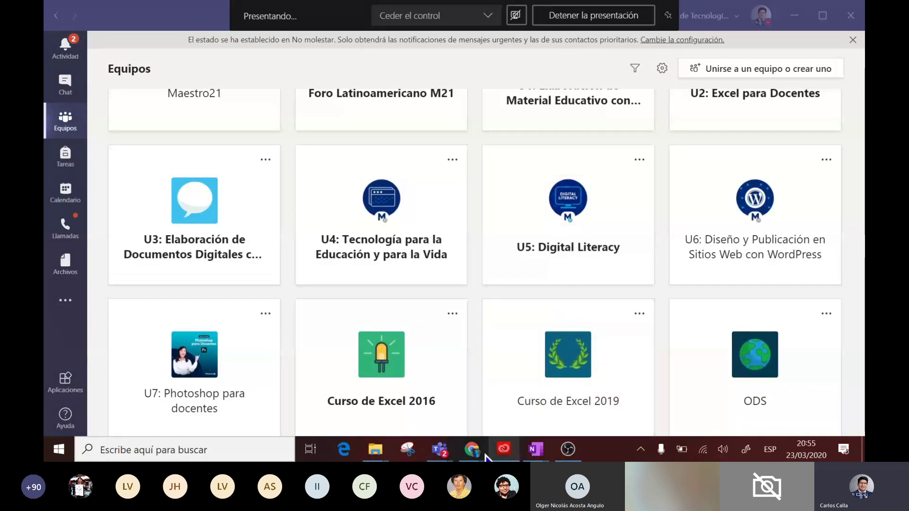
mouse_move(439, 457)
left_click(487, 385)
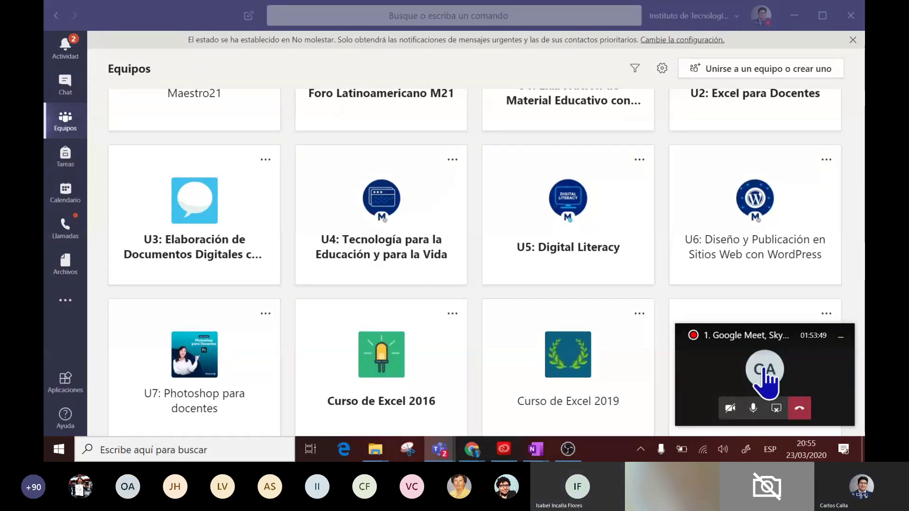
left_click(762, 369)
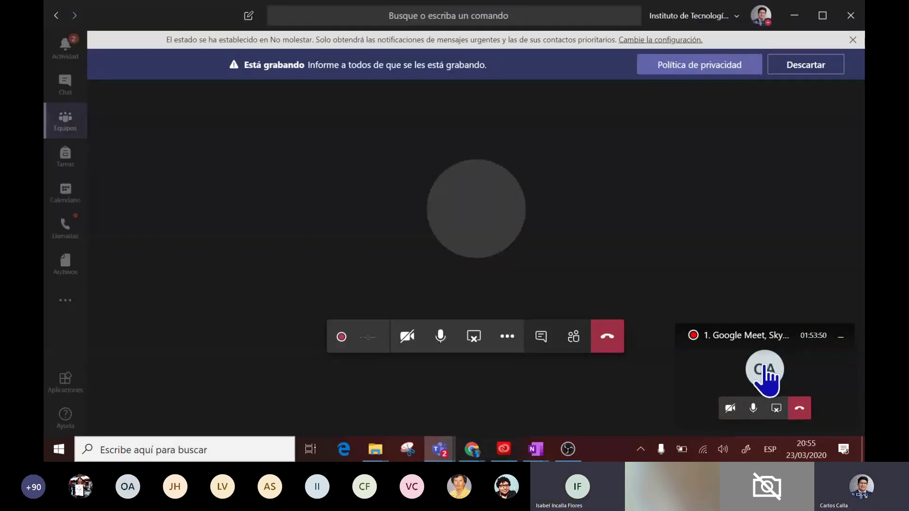
left_click(541, 337)
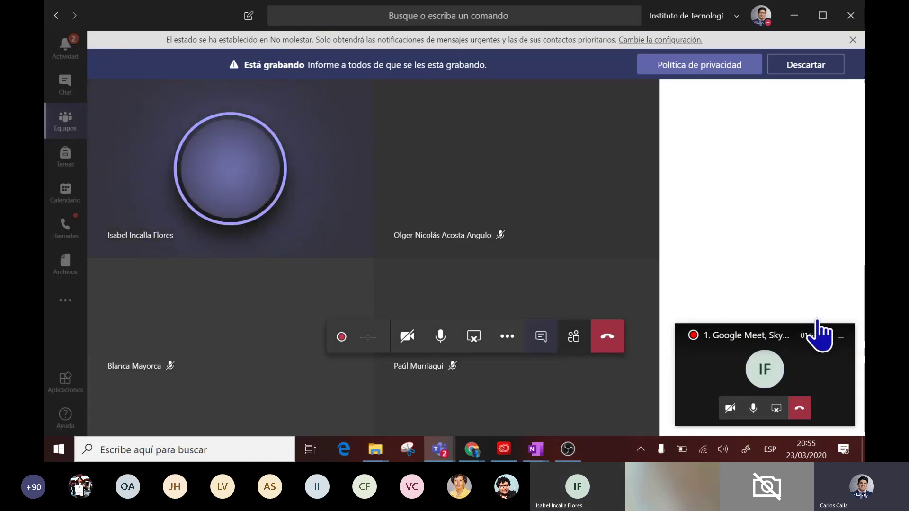
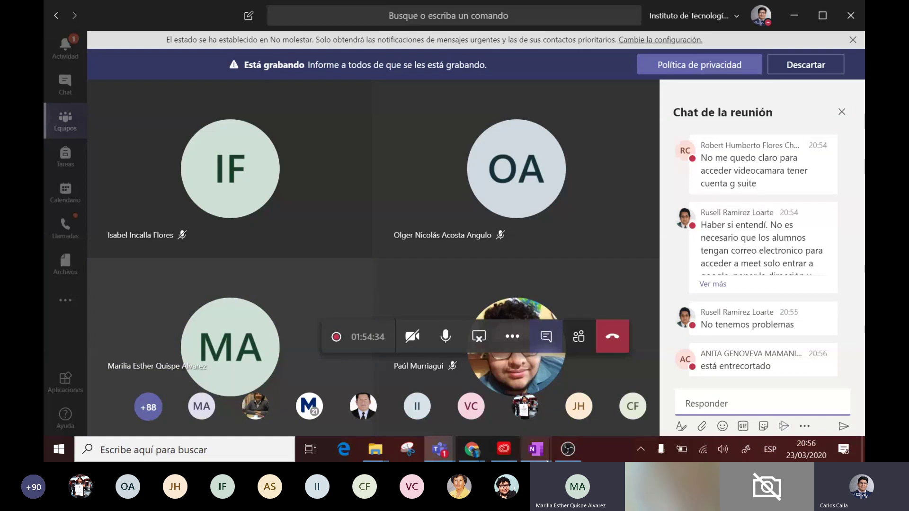
Step: Back in the Teams meeting, expand the chat question about students needing email and highlight its text
mouse_move(547, 460)
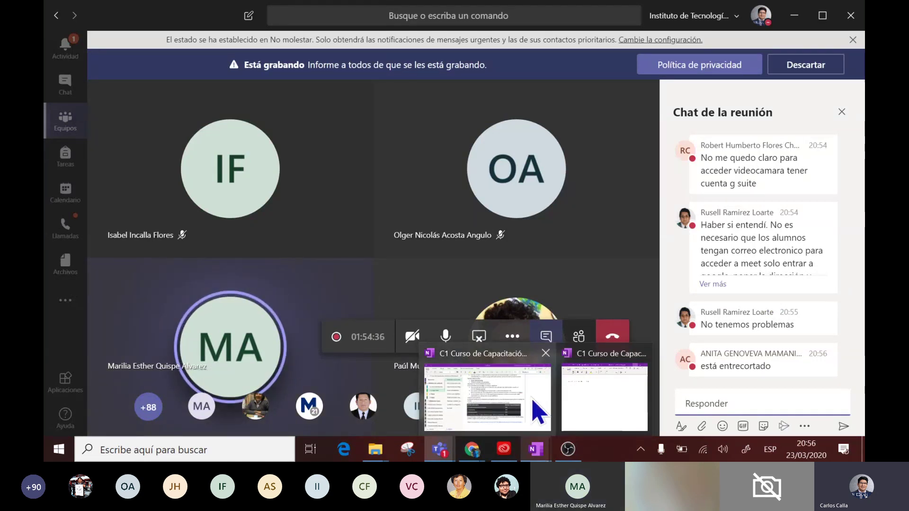
mouse_move(533, 400)
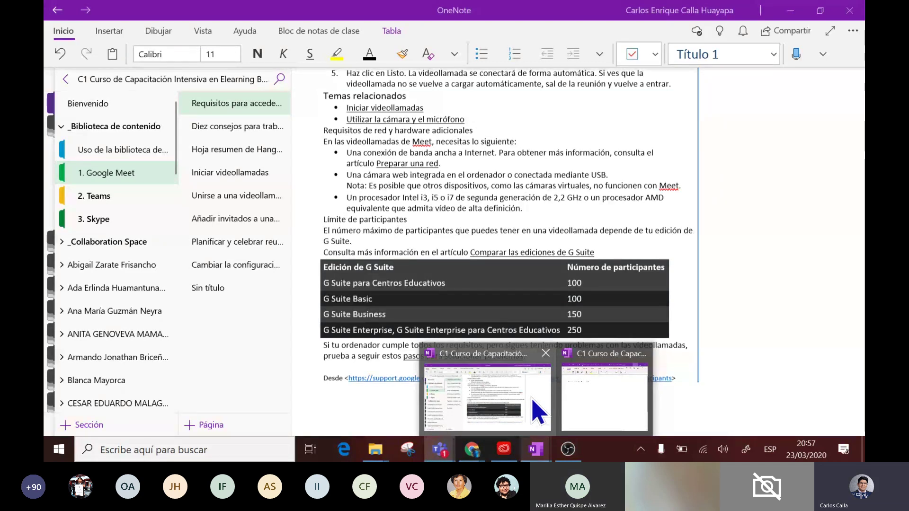
key("alt+Tab")
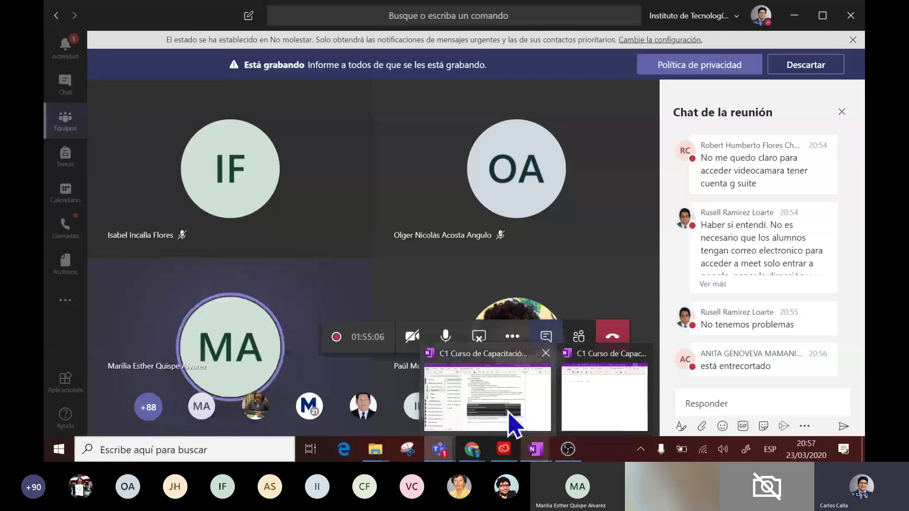
mouse_move(514, 422)
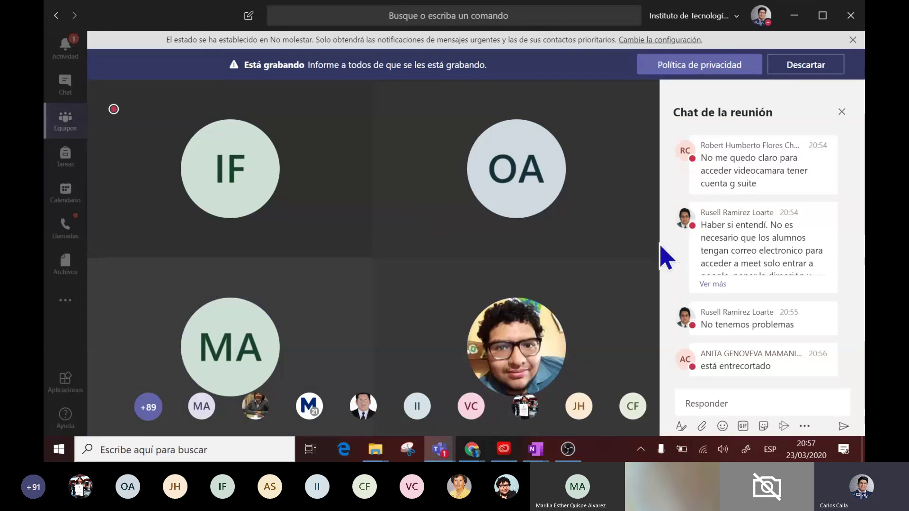
left_click(729, 227)
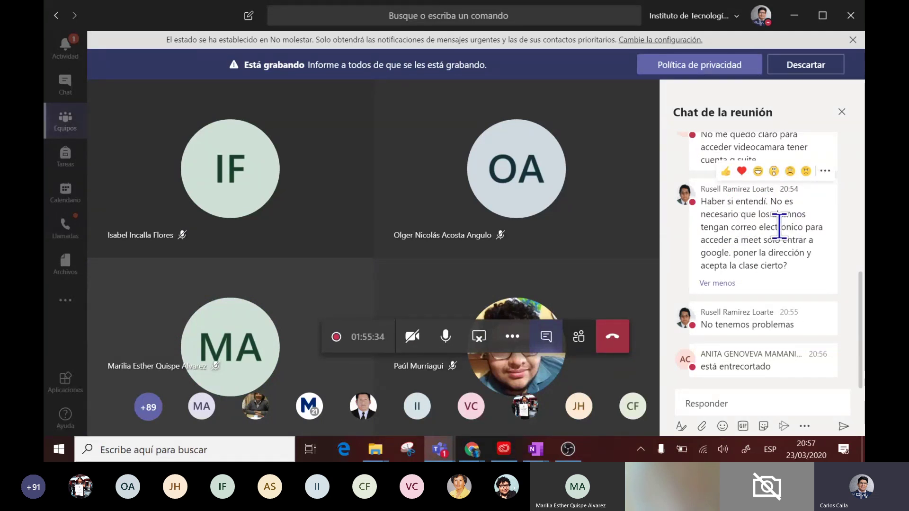
left_click_drag(728, 227, 807, 242)
left_click_drag(739, 240, 795, 280)
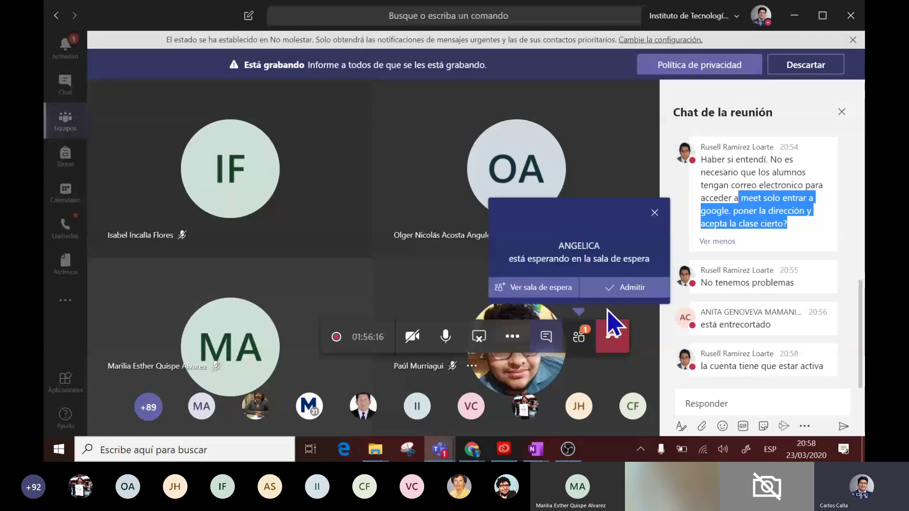
mouse_move(746, 364)
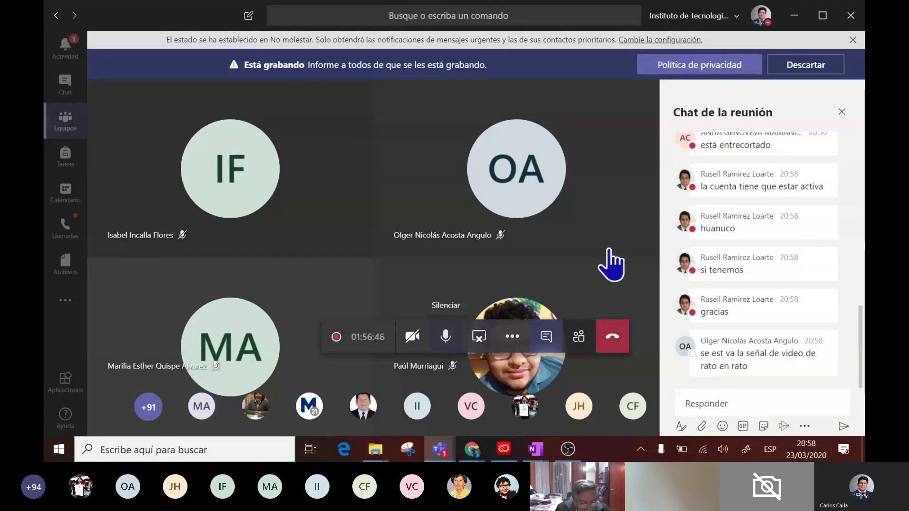
scroll(730, 300, "up", 2)
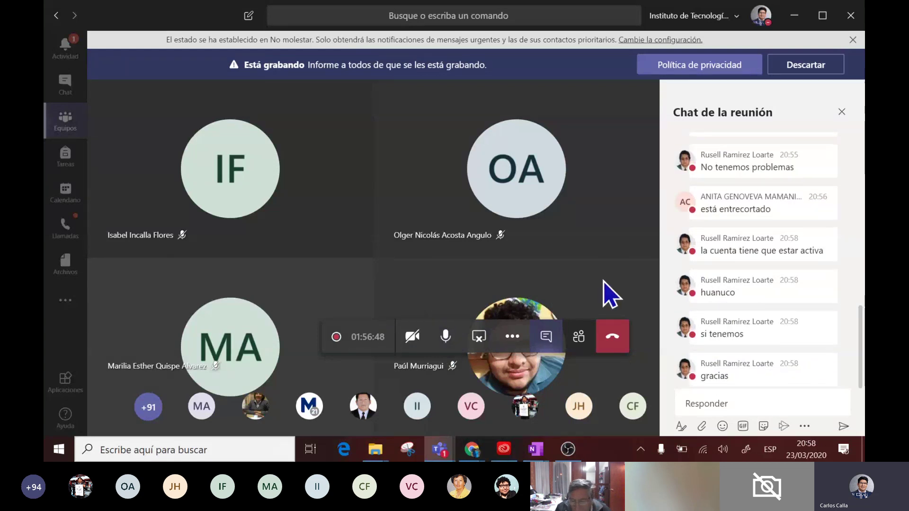
scroll(716, 287, "down", 2)
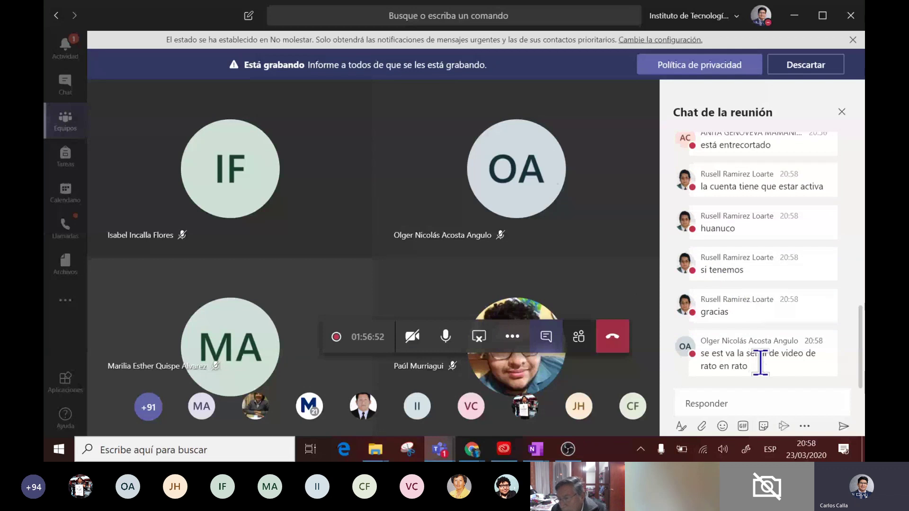
left_click(724, 405)
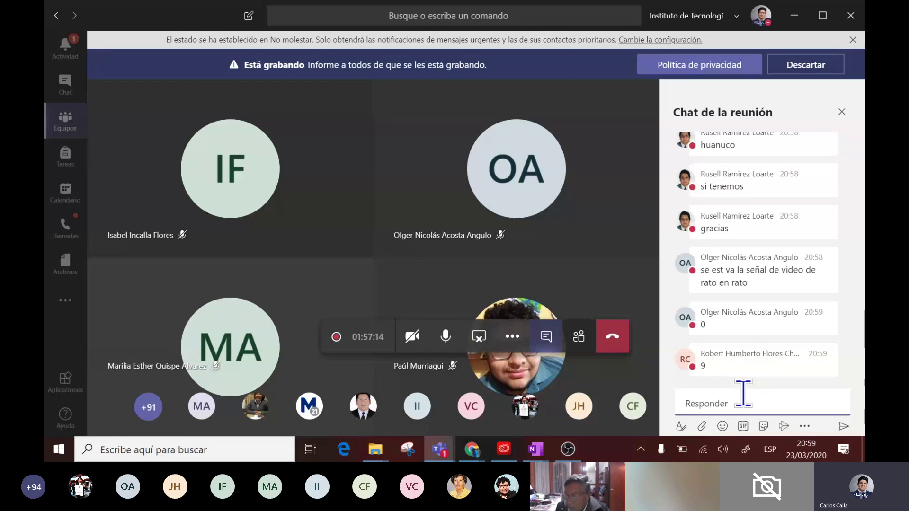
mouse_move(739, 326)
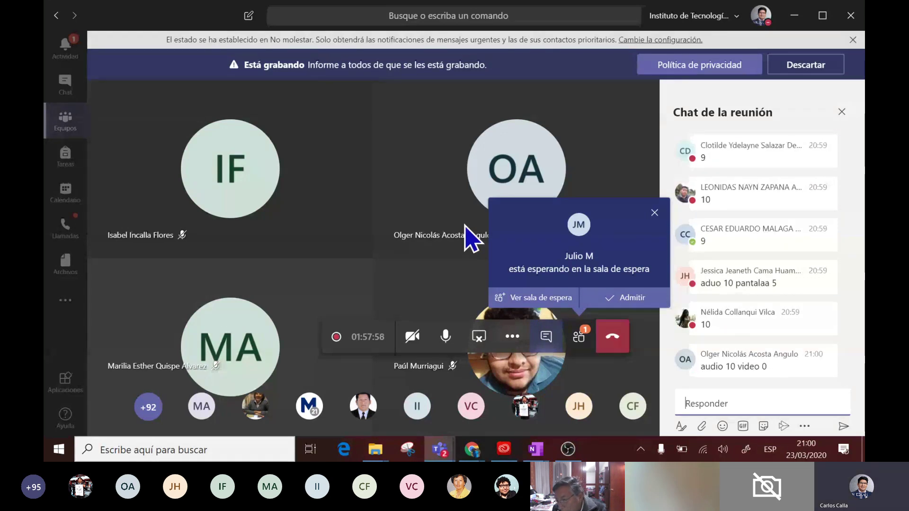
Step: Stop the OBS Studio live broadcast with 'Detener Transmisión' and return to the Teams meeting
left_click(571, 454)
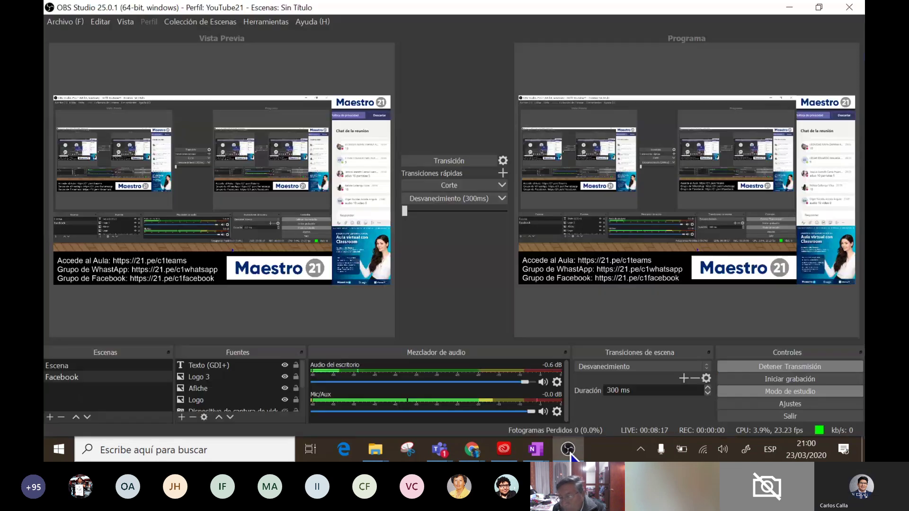
left_click(749, 367)
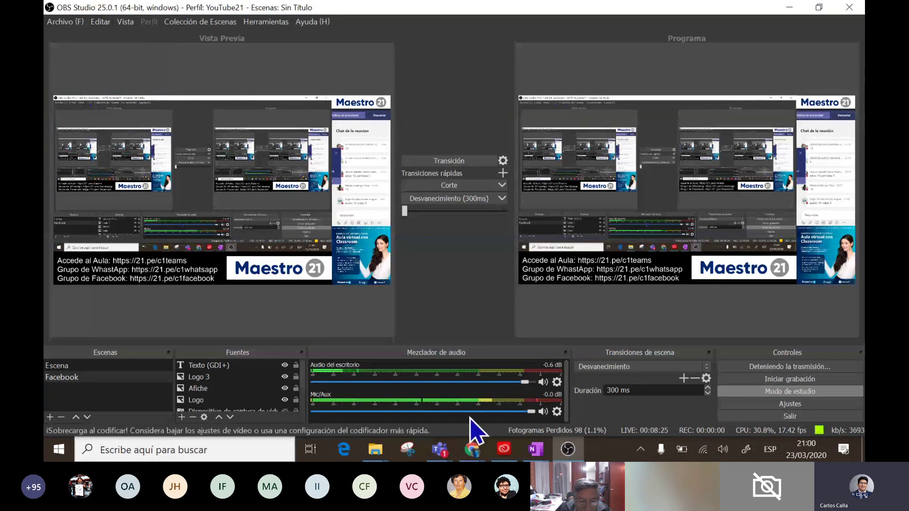
mouse_move(440, 450)
left_click(408, 381)
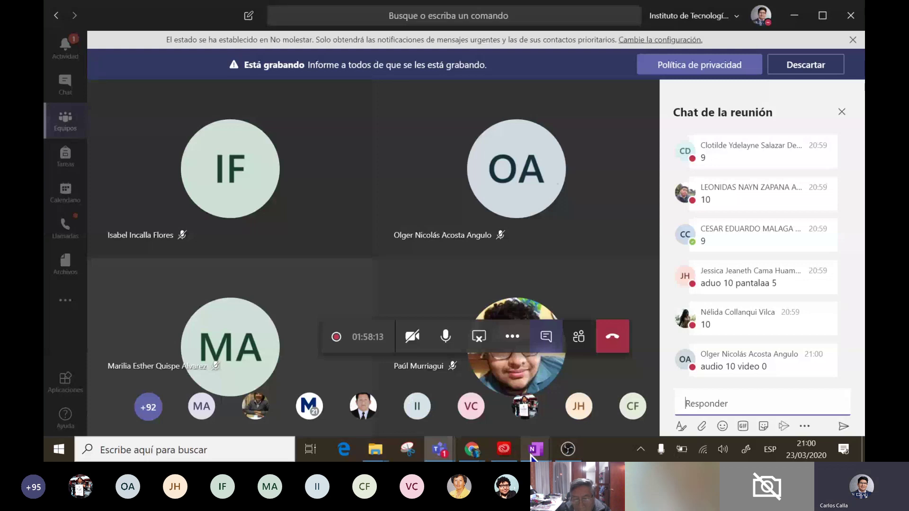
Step: Autocomplete teams.microsoft.com/go# in Chrome's new tab from 'te', then go back to the Teams meeting
mouse_move(479, 457)
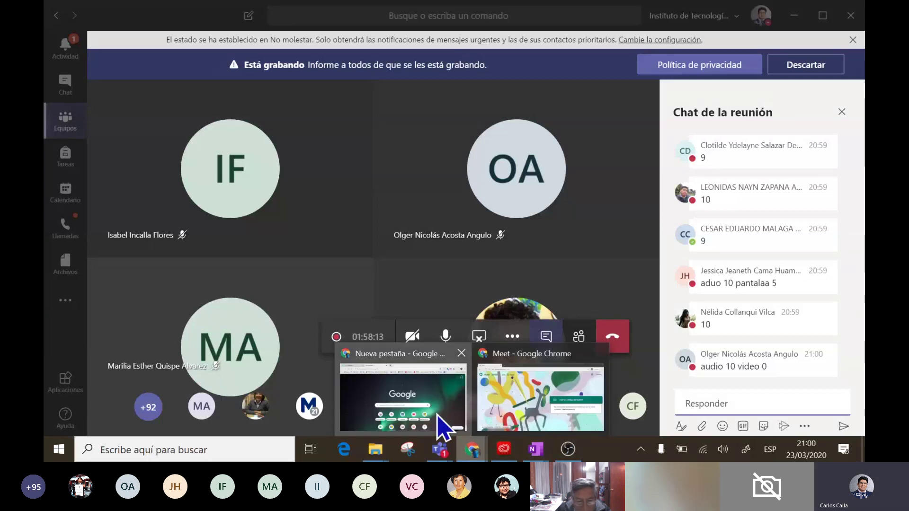
left_click(437, 414)
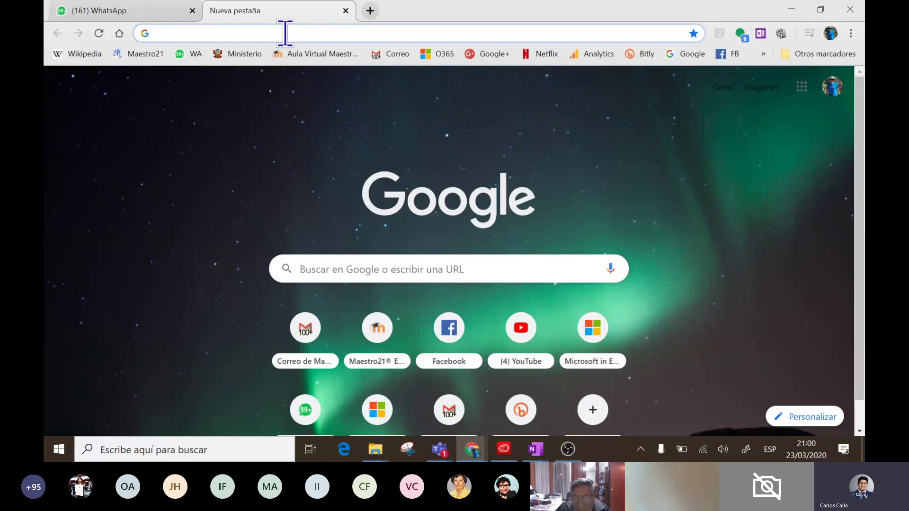
type("teams.microsoft.com/go#")
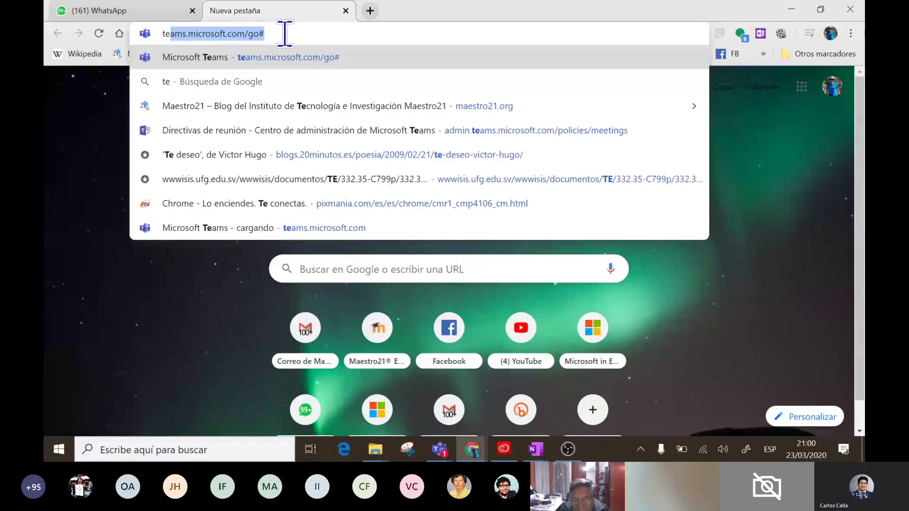
left_click(447, 453)
left_click(389, 367)
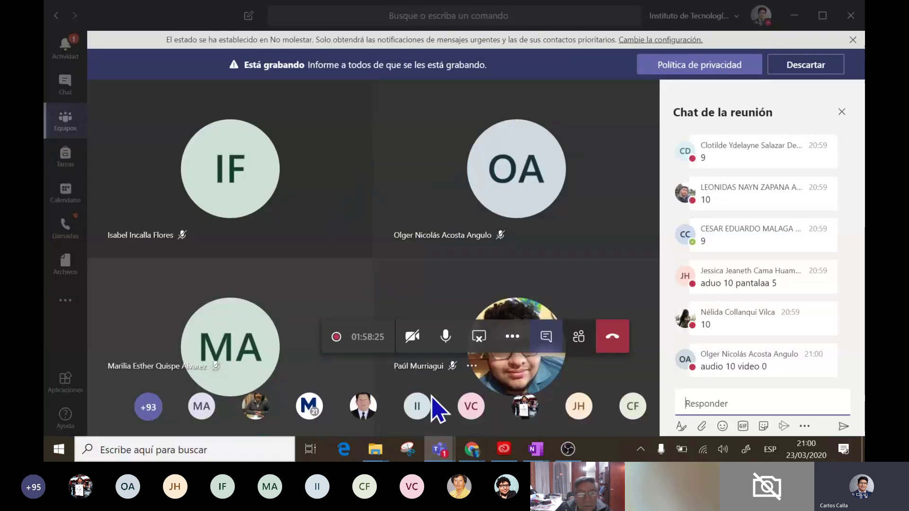
Step: Bring OBS Studio to the front from the taskbar, showing the stopped stream
mouse_move(481, 449)
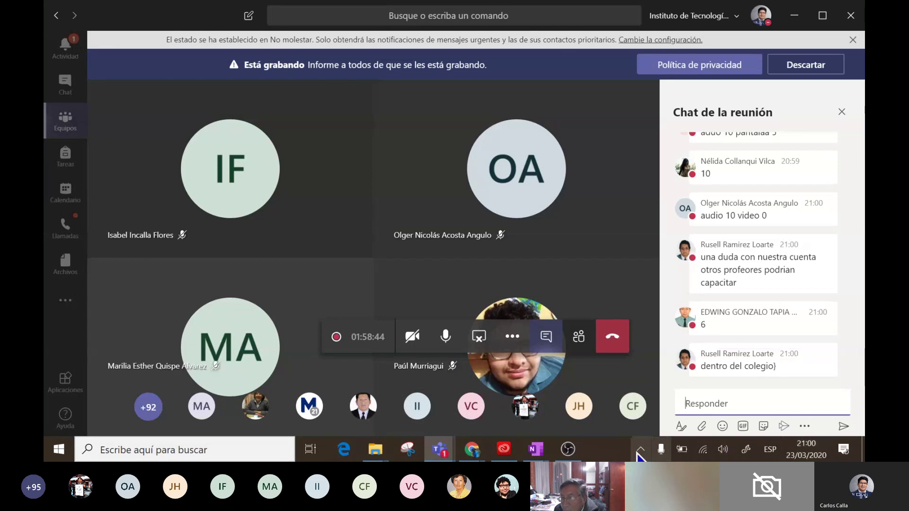
left_click(567, 450)
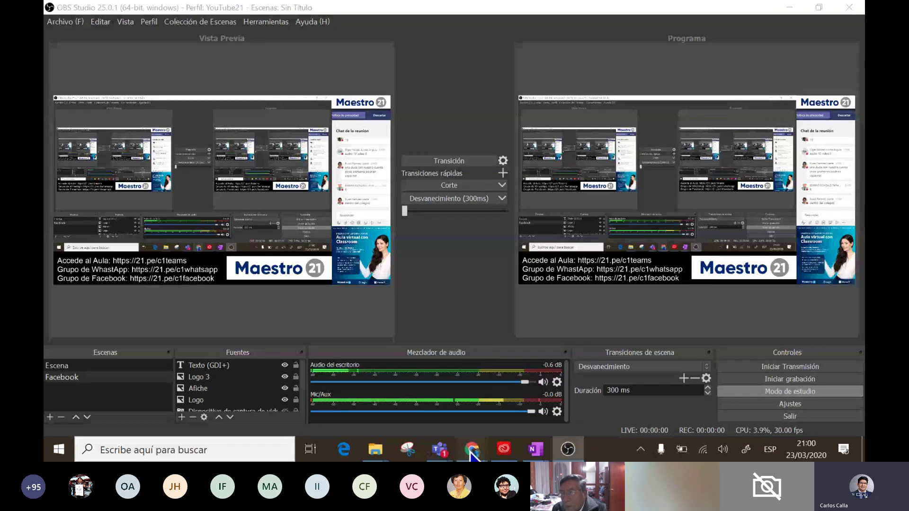
Step: Close Chrome's incognito Google Meet window and bring the Teams meeting back to the front
left_click(447, 432)
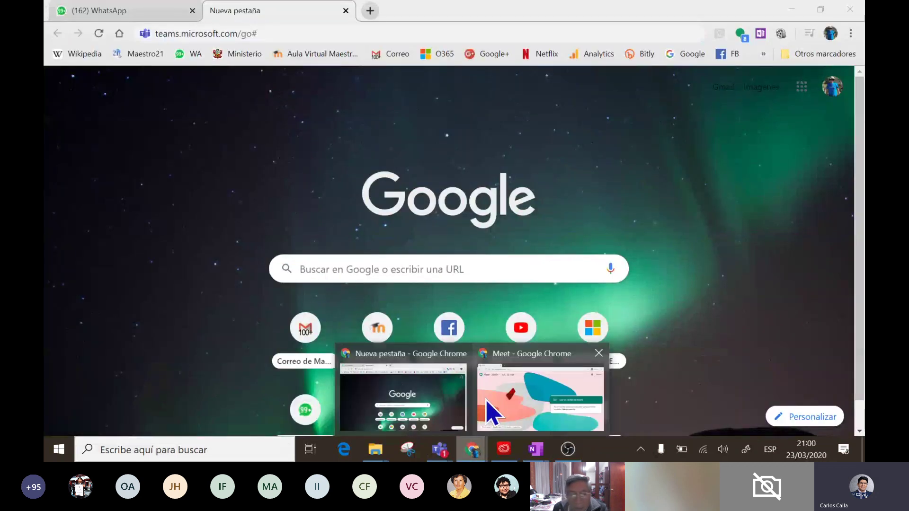
left_click(487, 412)
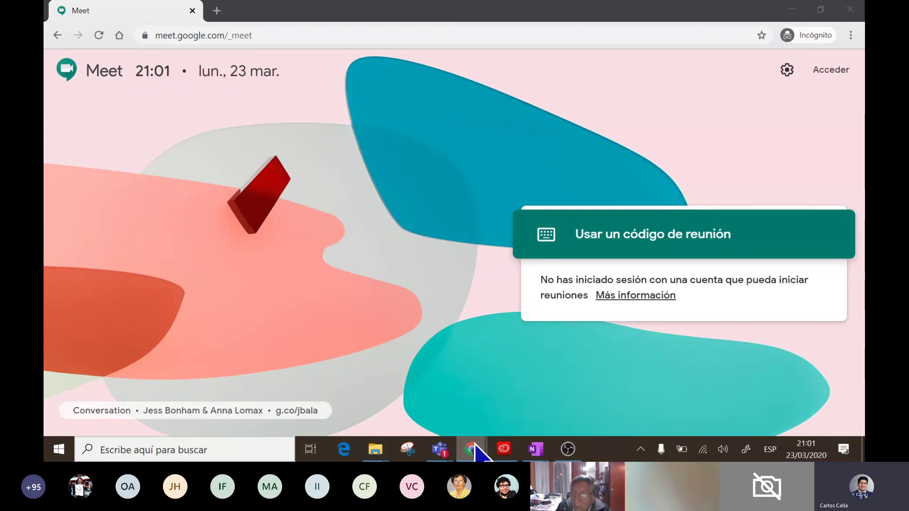
mouse_move(471, 449)
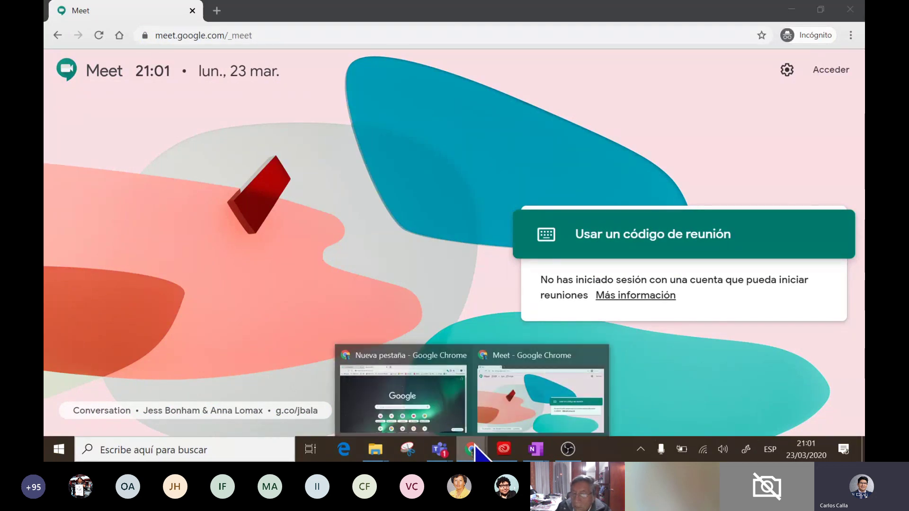
left_click(192, 10)
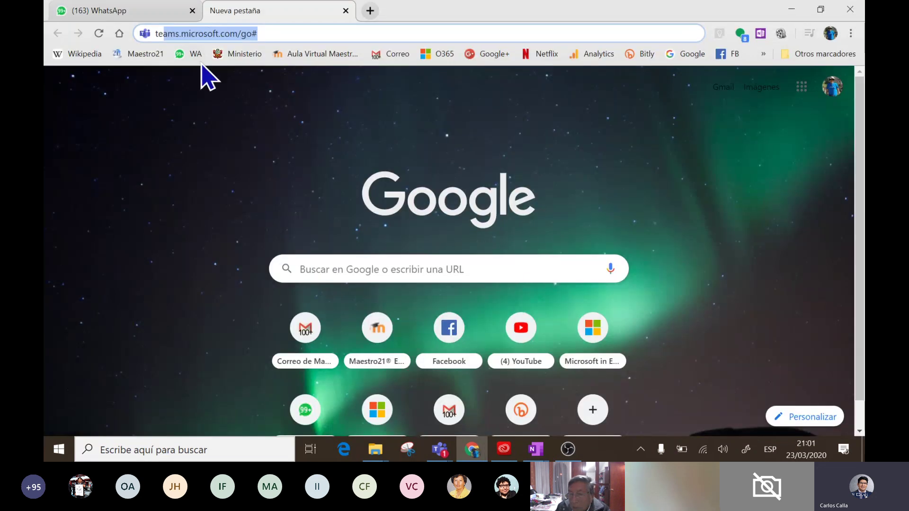
left_click(449, 452)
left_click(421, 385)
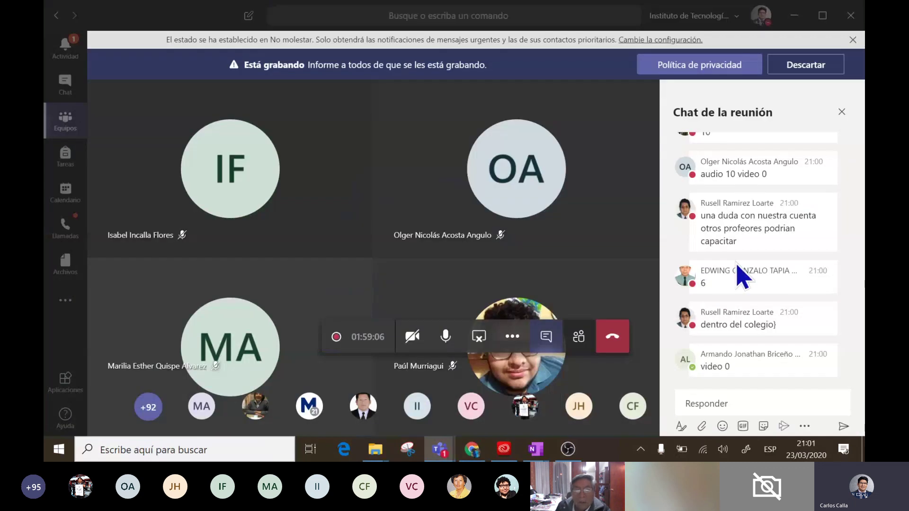
Step: Stop sharing the screen, restore the Teams meeting window, then bring OBS Studio forward
mouse_move(755, 376)
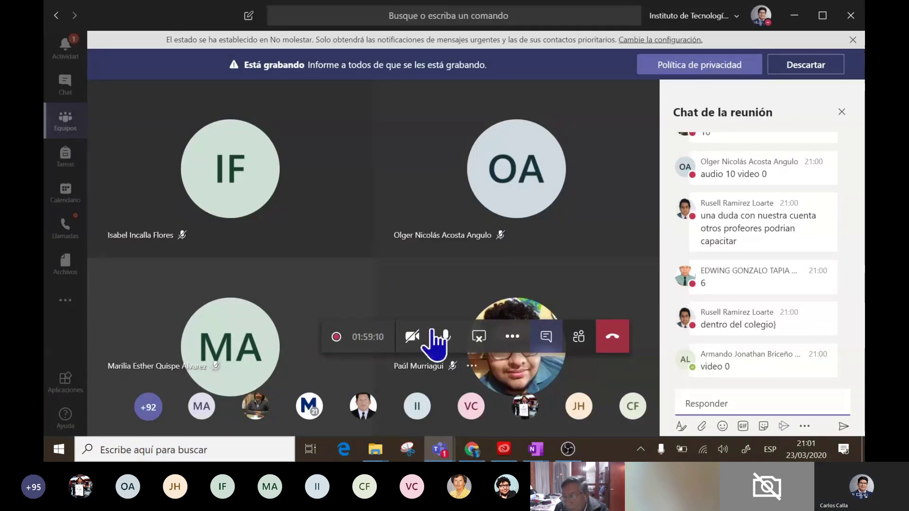
left_click(478, 337)
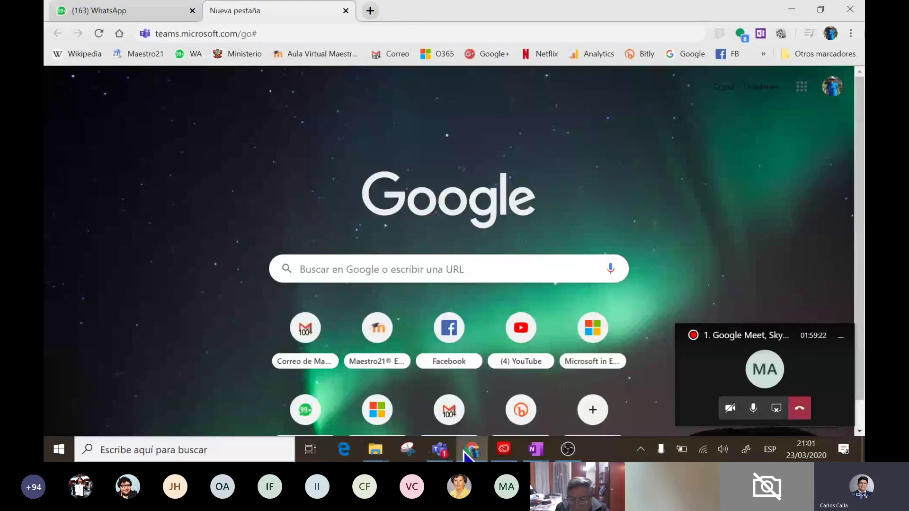
mouse_move(439, 449)
left_click(405, 387)
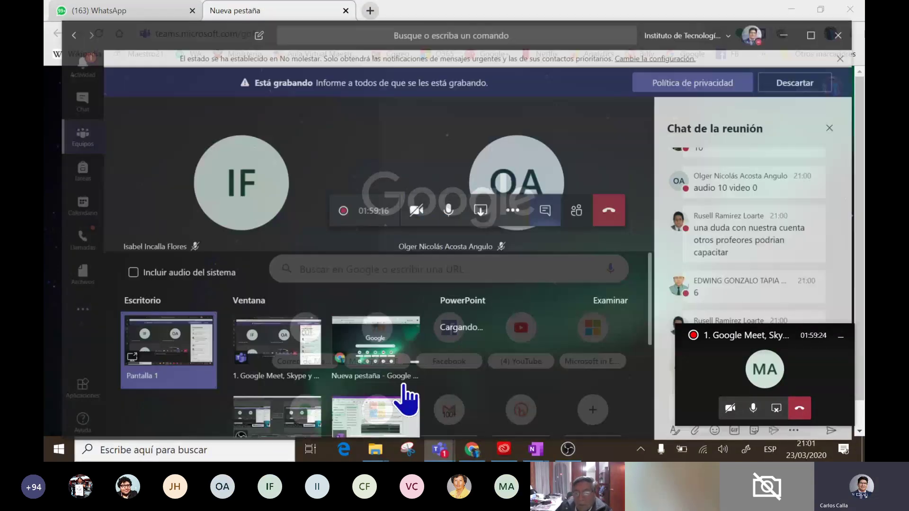
left_click(573, 451)
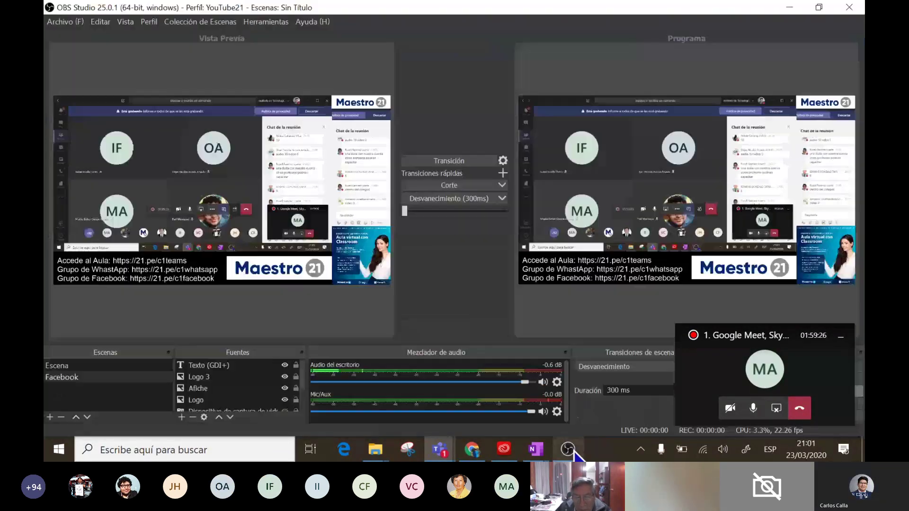
Step: Minimize the mini call window, switch OBS to the Sin Título profile, and minimize OBS
left_click(842, 338)
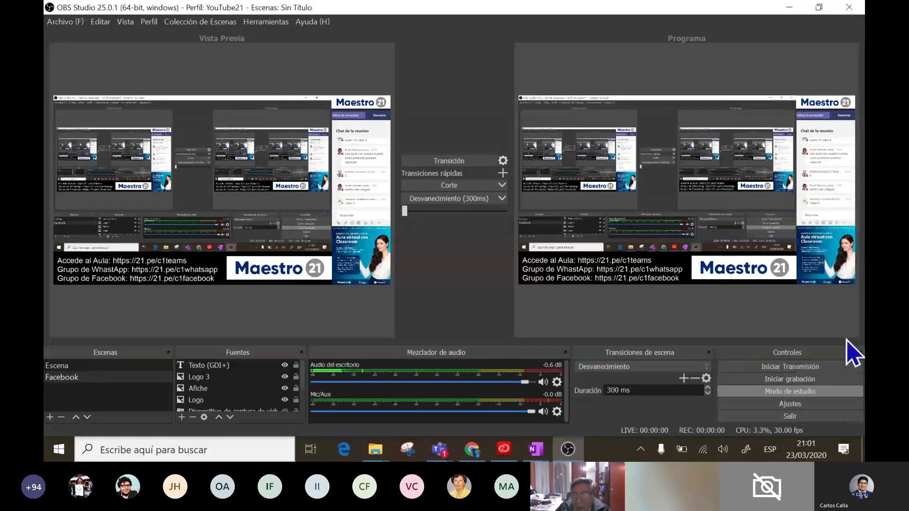
left_click(149, 22)
left_click(185, 126)
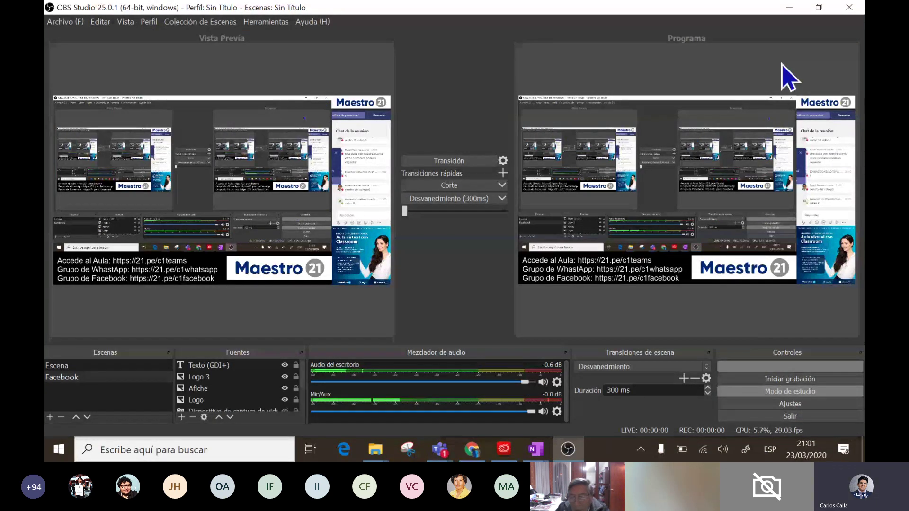
left_click(789, 8)
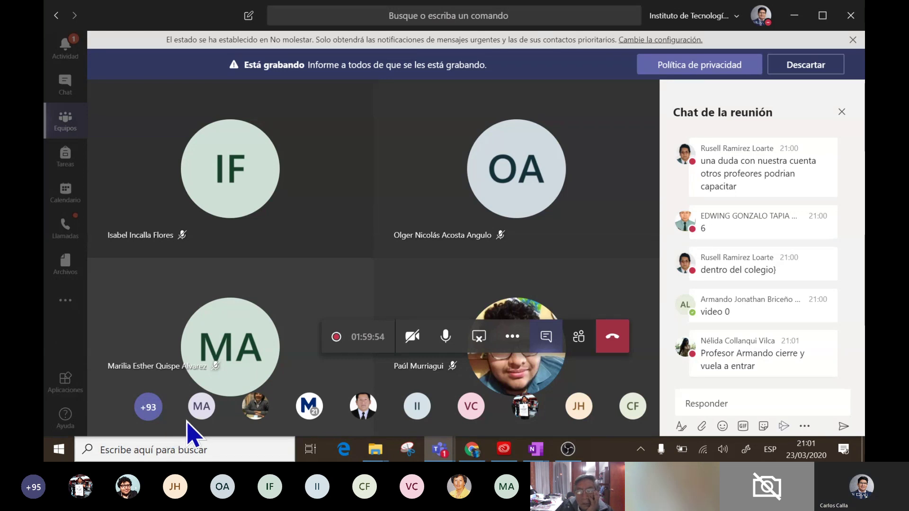
Step: Open and close a participant's contact card, then bring up the OneNote course notebook
left_click(371, 417)
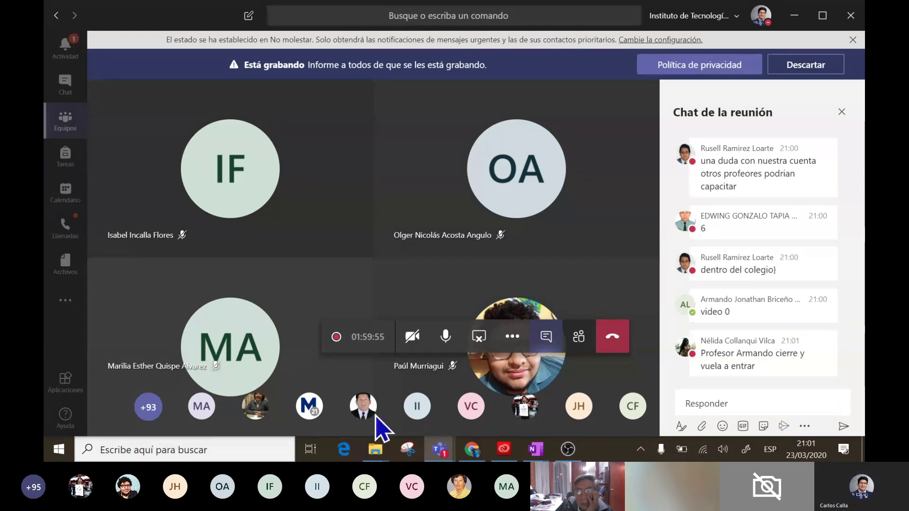
left_click(503, 448)
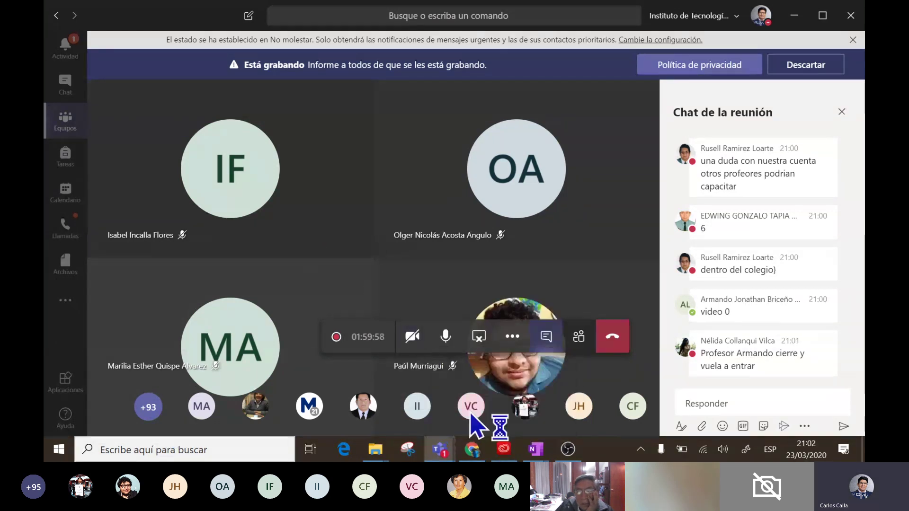
mouse_move(478, 454)
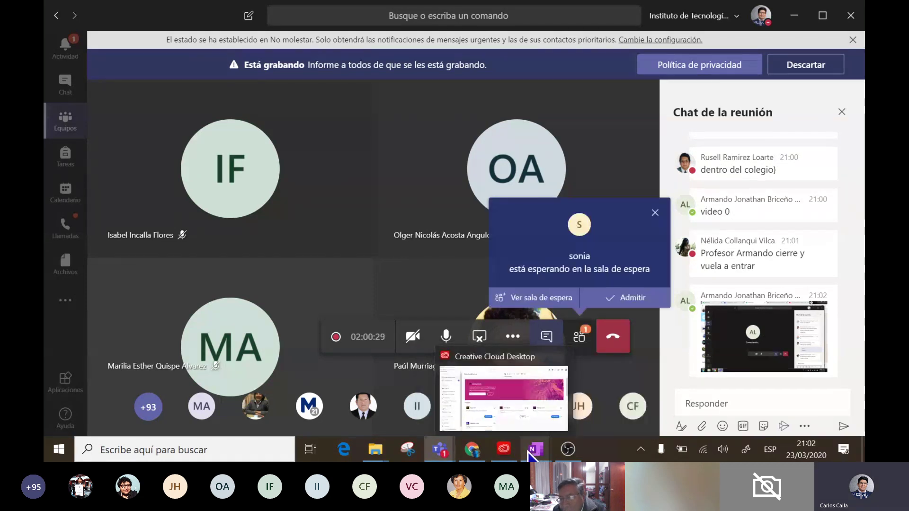
mouse_move(530, 453)
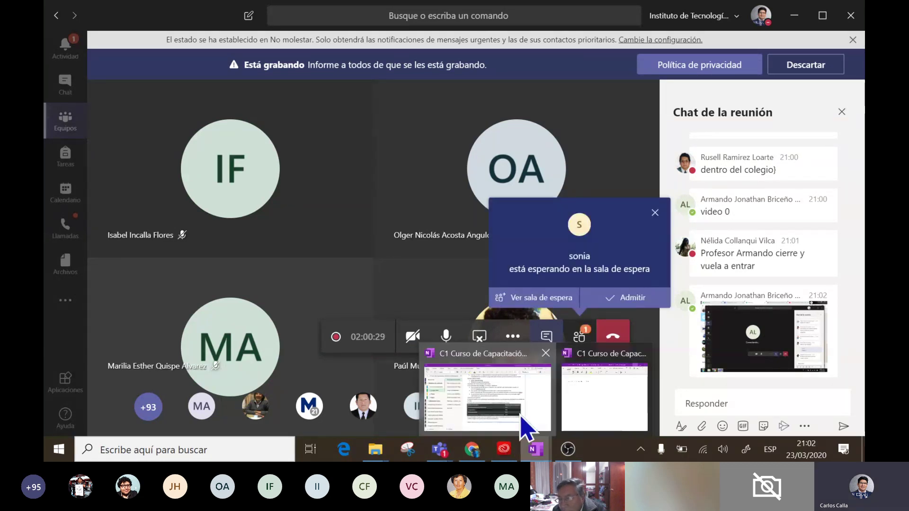
left_click(522, 419)
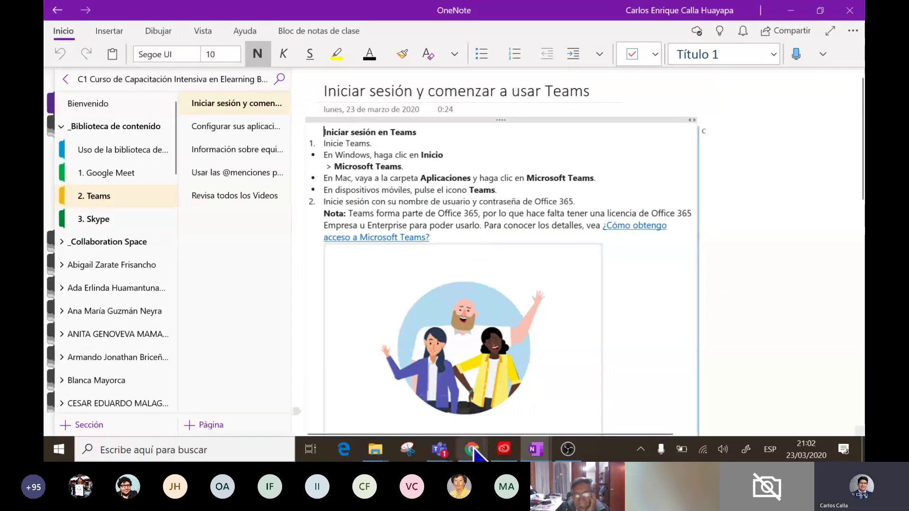
mouse_move(445, 458)
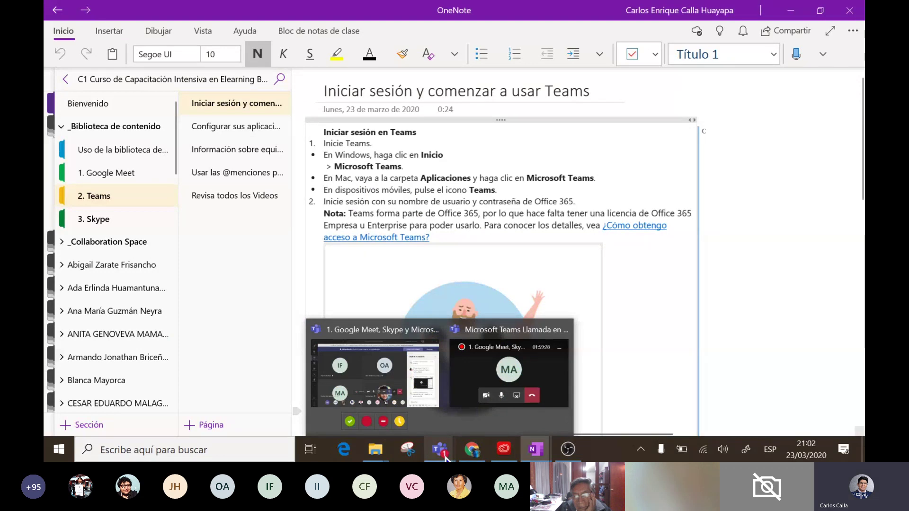
mouse_move(492, 424)
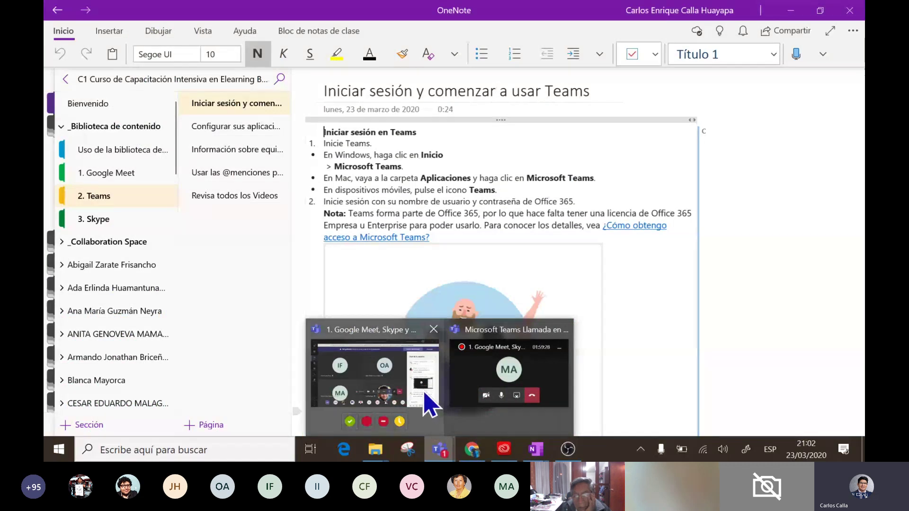
Step: In the restored meeting, enlarge the participant's chat screenshot and close it with Esc
mouse_move(430, 403)
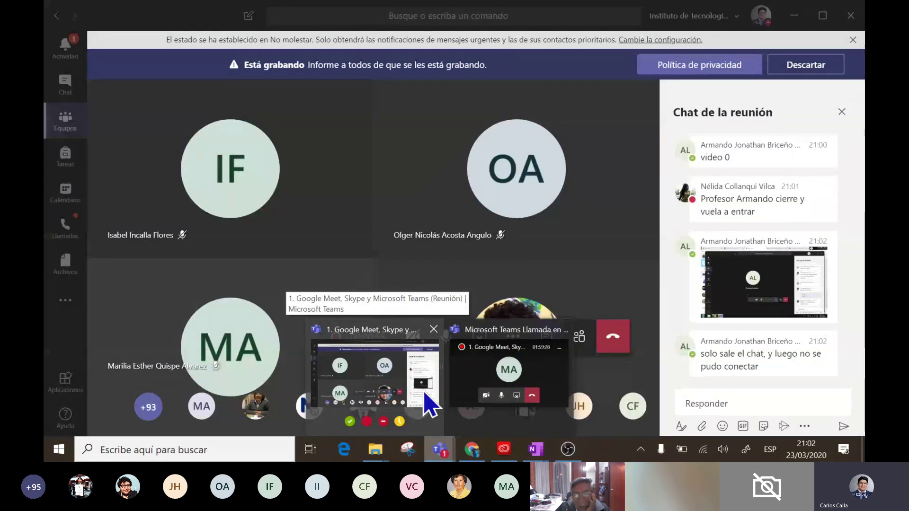
mouse_move(521, 371)
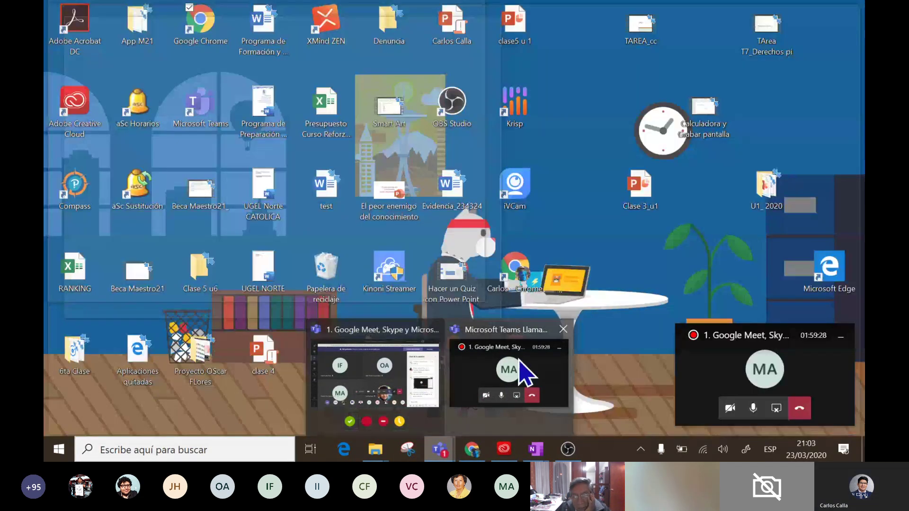
left_click(454, 381)
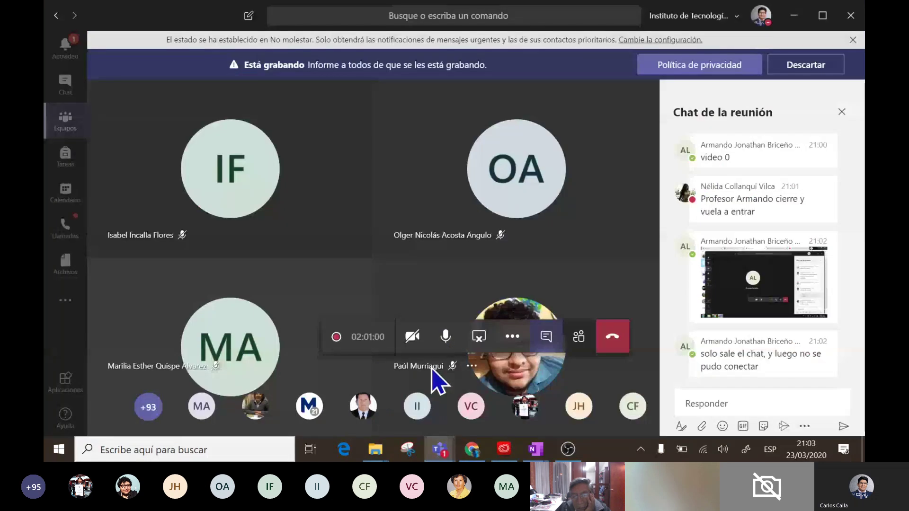
mouse_move(438, 383)
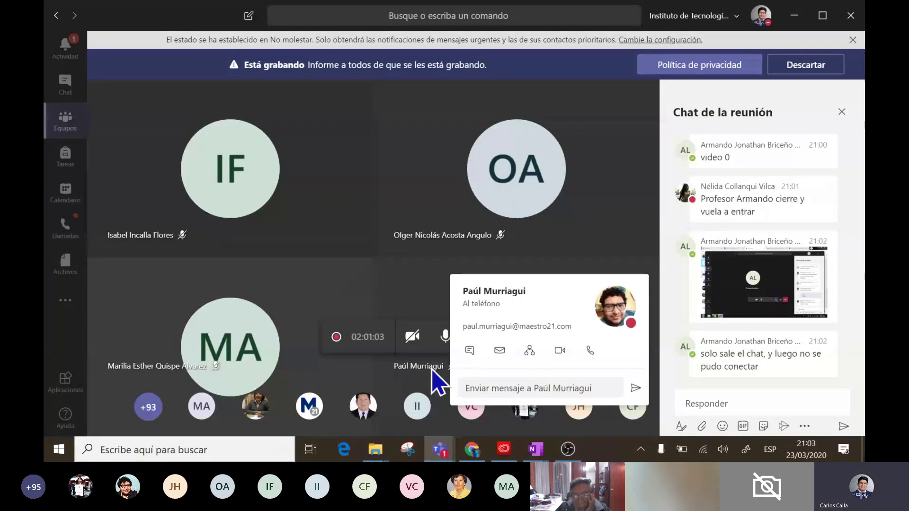
left_click(784, 285)
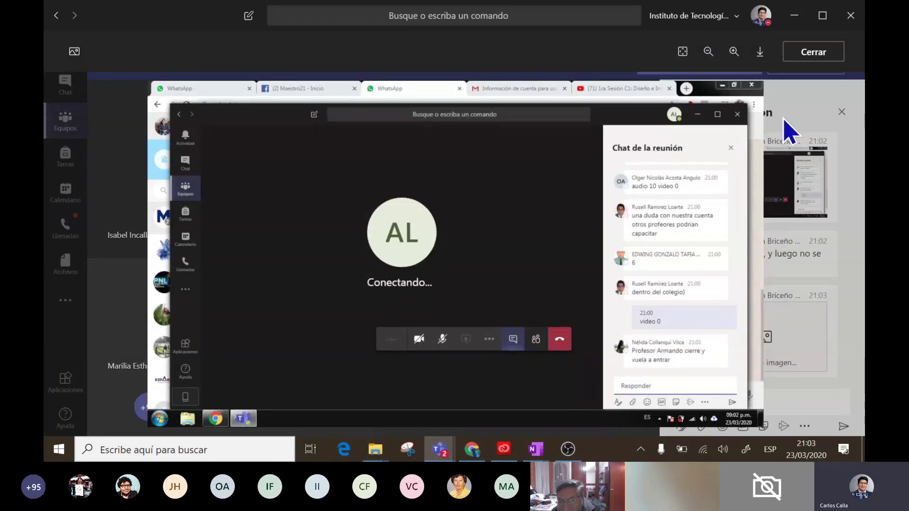
key("Escape")
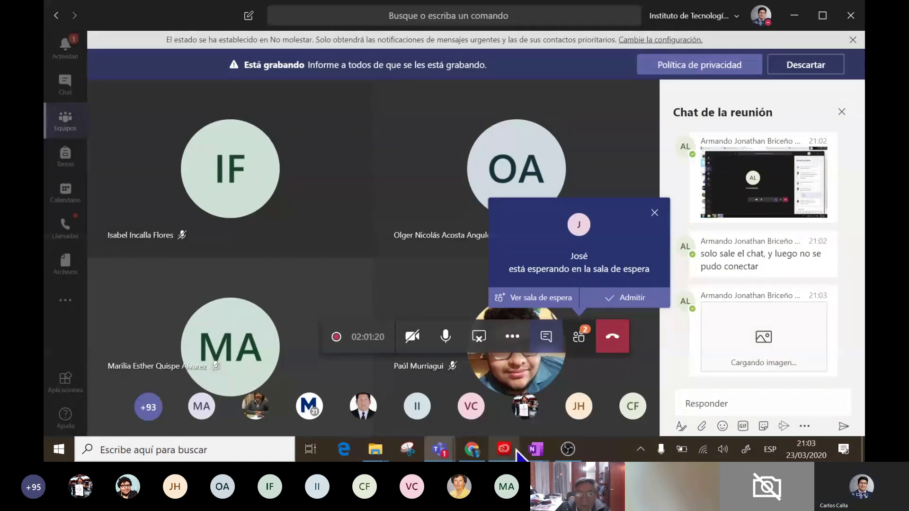
mouse_move(479, 458)
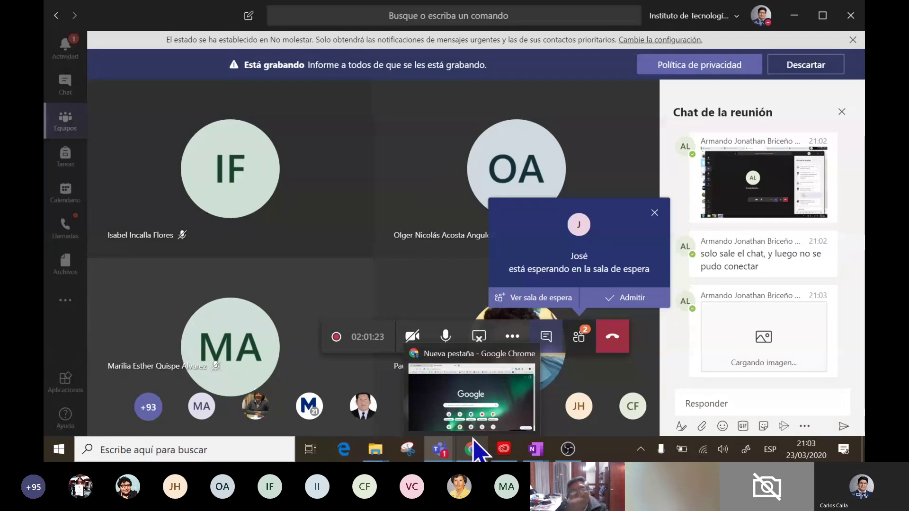
Step: In OneNote, open 'Configurar sus aplicaciones móviles de Teams' and highlight 'móviles' in its title
mouse_move(534, 459)
left_click(488, 395)
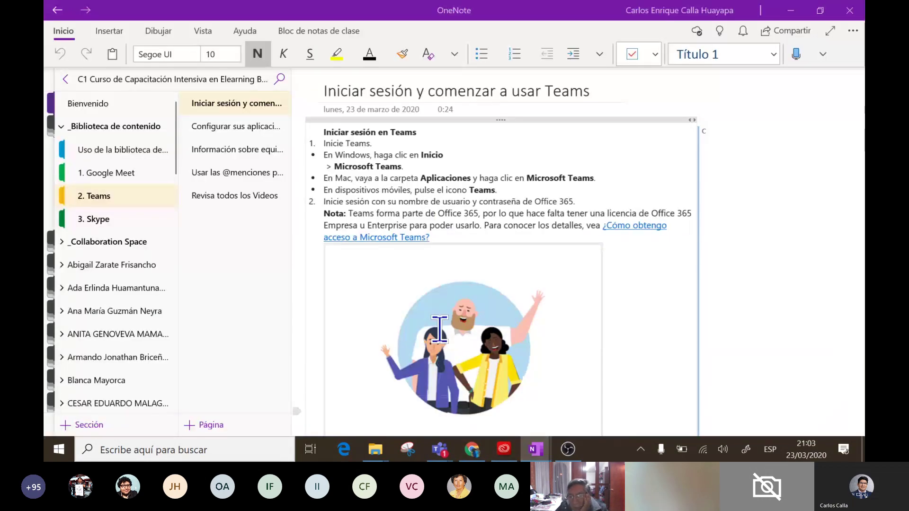
left_click(256, 132)
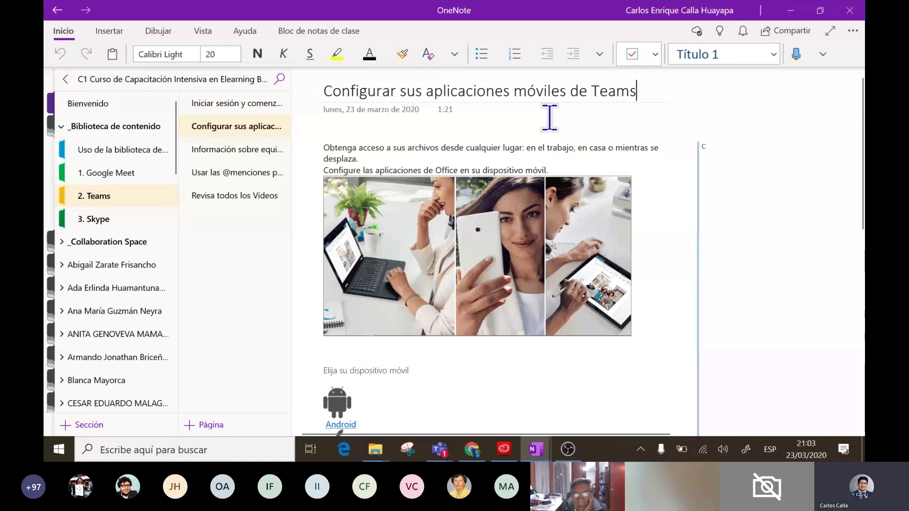
double_click(539, 89)
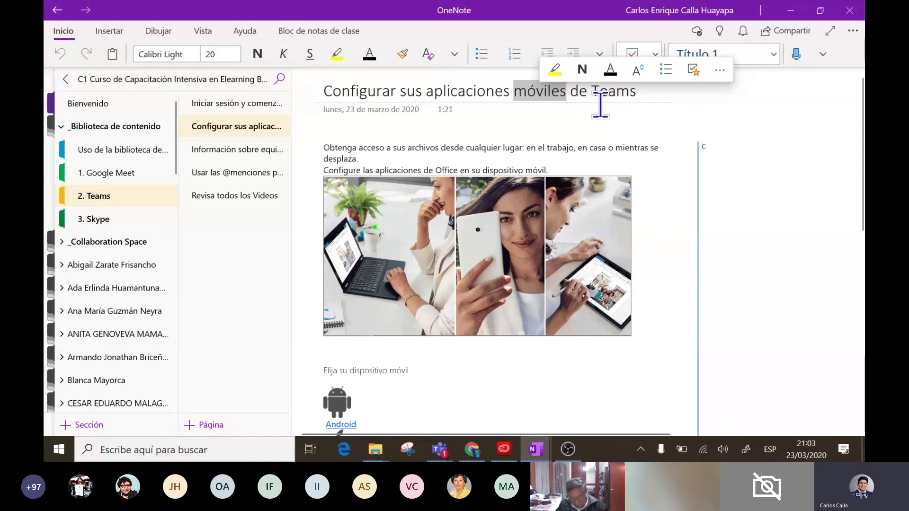
Step: Highlight 'Teams' in that title, then advance to the 'Información sobre equipos y canales' page
scroll(378, 303, "down", 4)
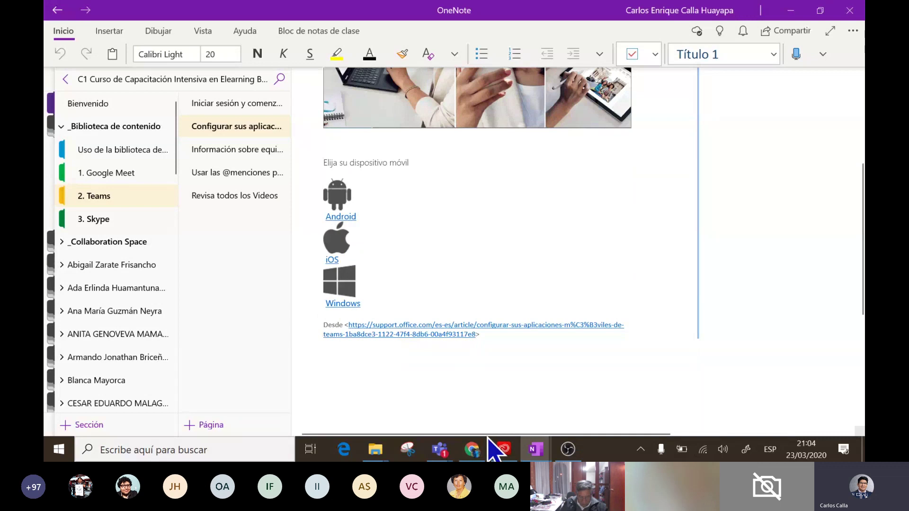
scroll(478, 349, "up", 2)
scroll(477, 348, "up", 3)
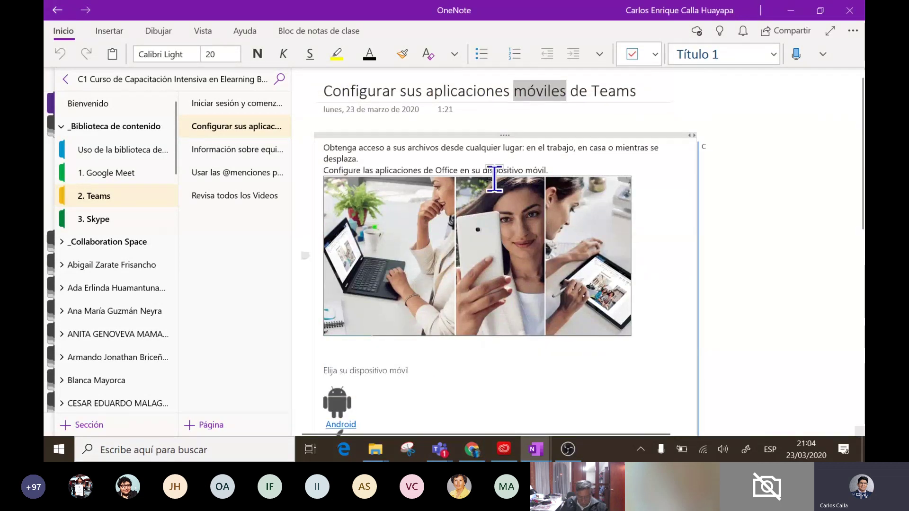
double_click(619, 93)
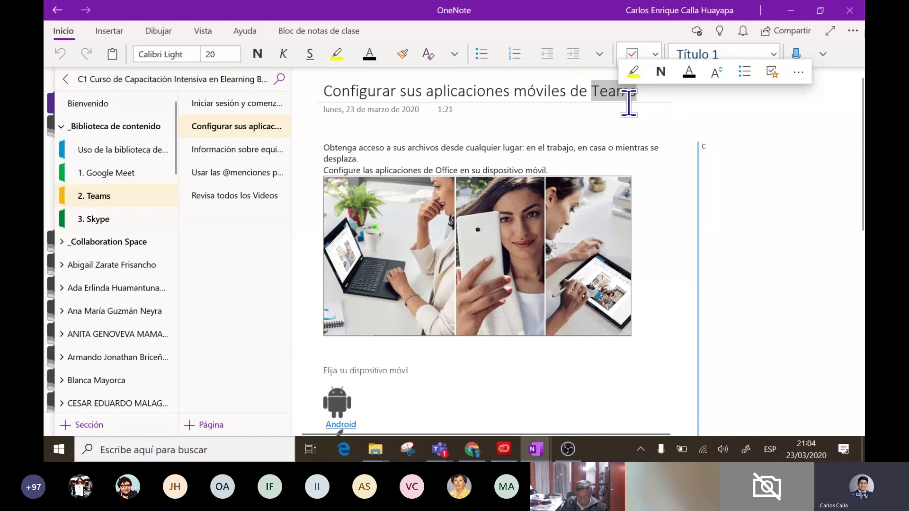
key("ctrl+Page_Down")
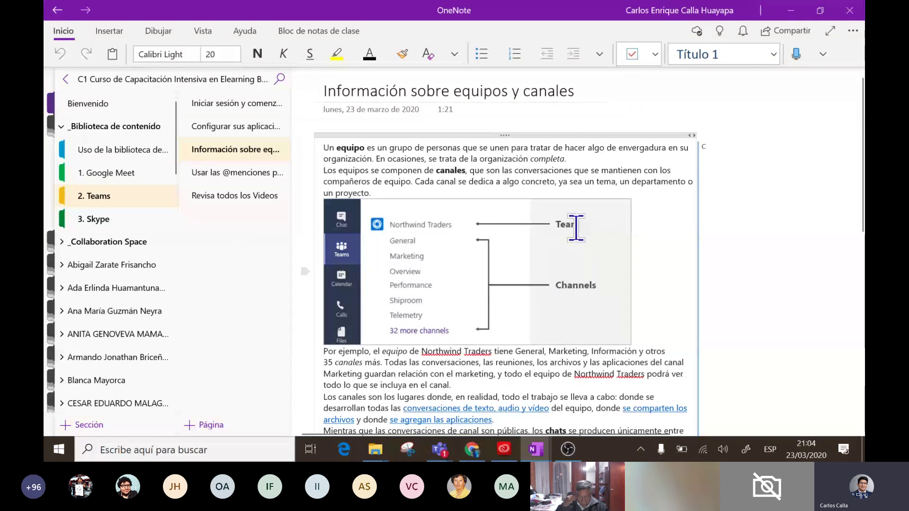
Step: Return to Teams, show the Equipos team grid and scroll down to the C1 Elearning card
left_click(424, 398)
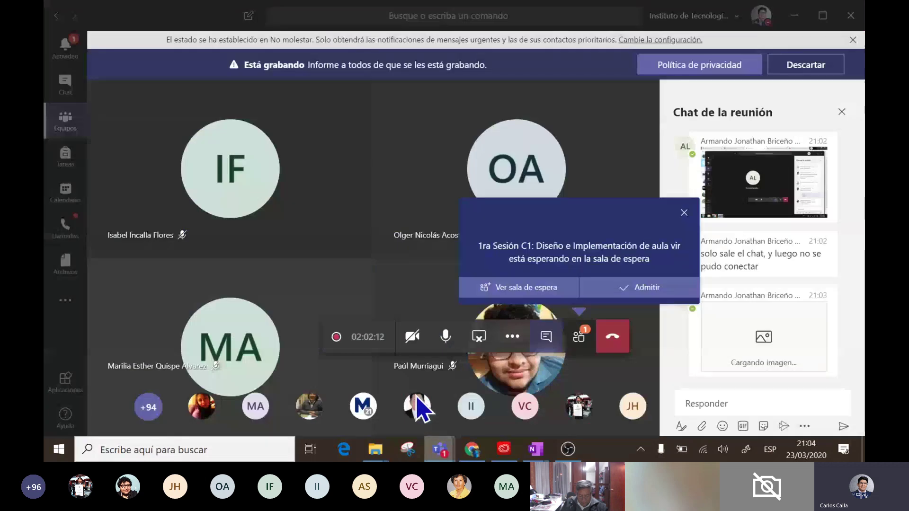
left_click(68, 142)
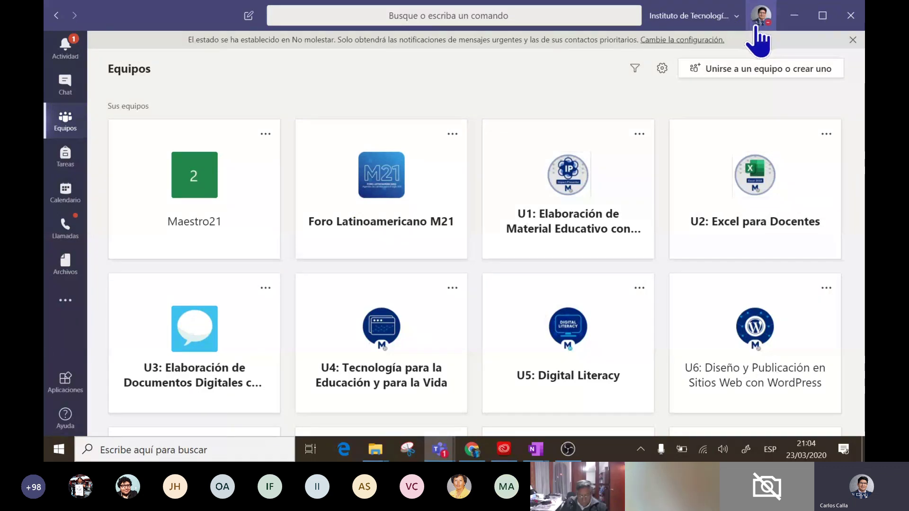
scroll(767, 229, "down", 3)
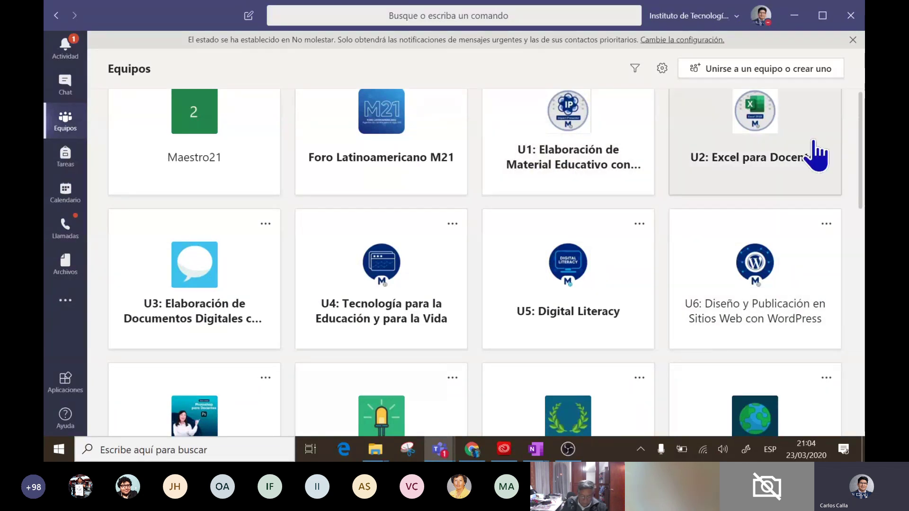
scroll(574, 318, "down", 3)
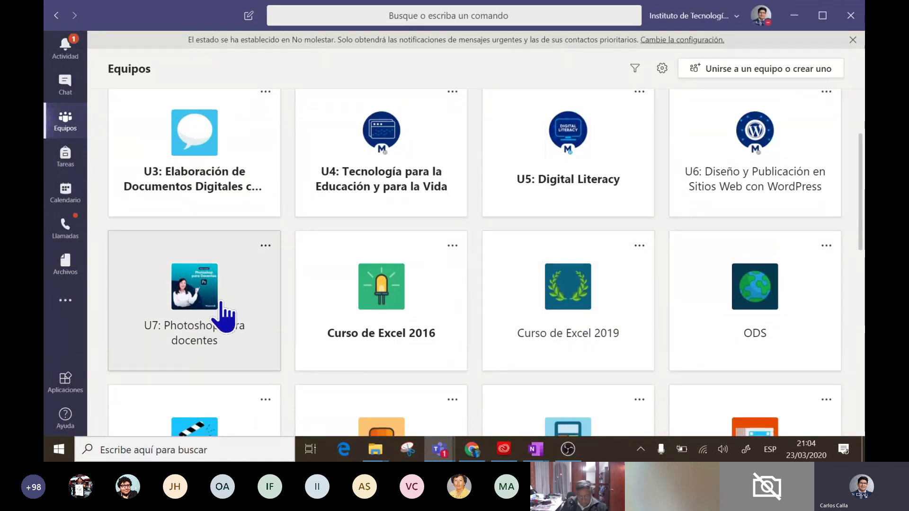
scroll(219, 317, "down", 6)
scroll(474, 310, "down", 7)
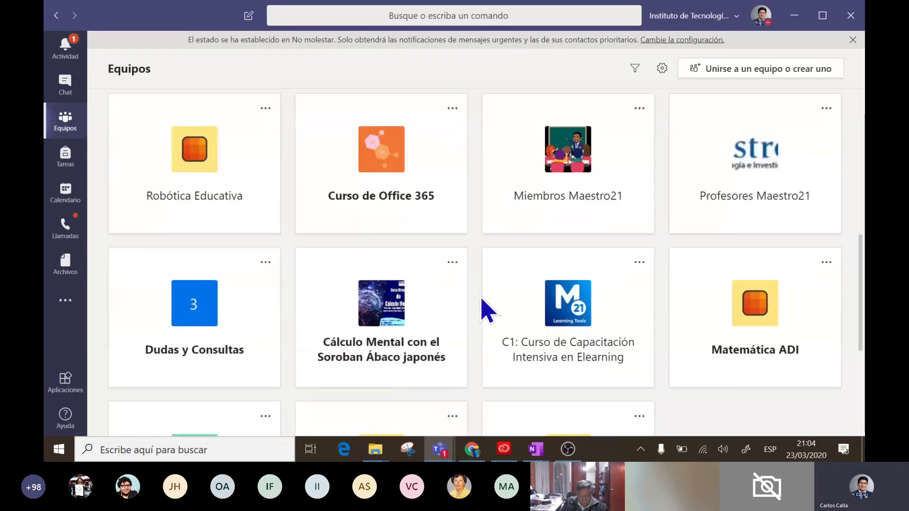
scroll(700, 355, "up", 2)
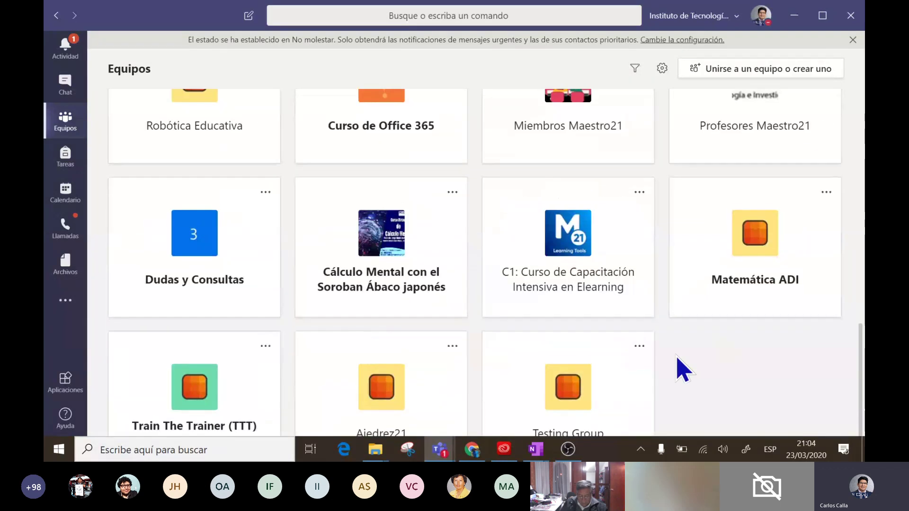
scroll(662, 362, "up", 10)
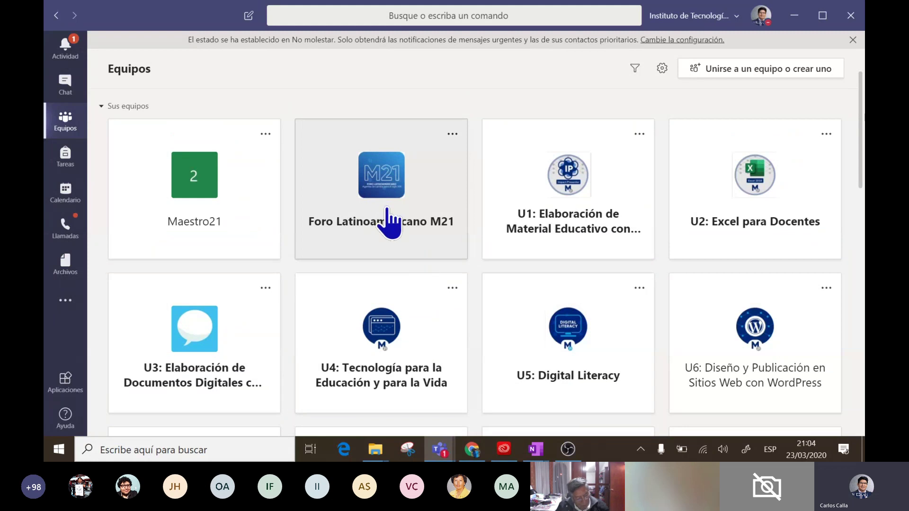
scroll(397, 237, "down", 5)
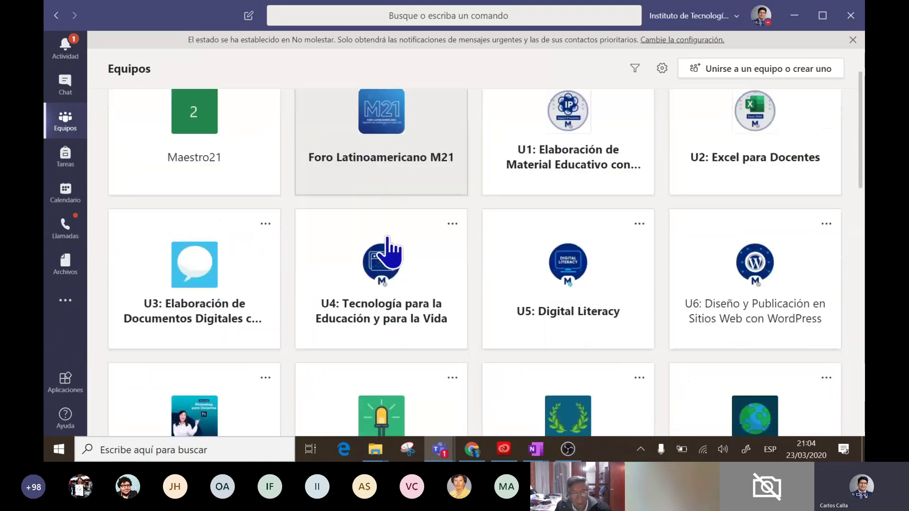
scroll(400, 258, "down", 2)
scroll(432, 315, "down", 5)
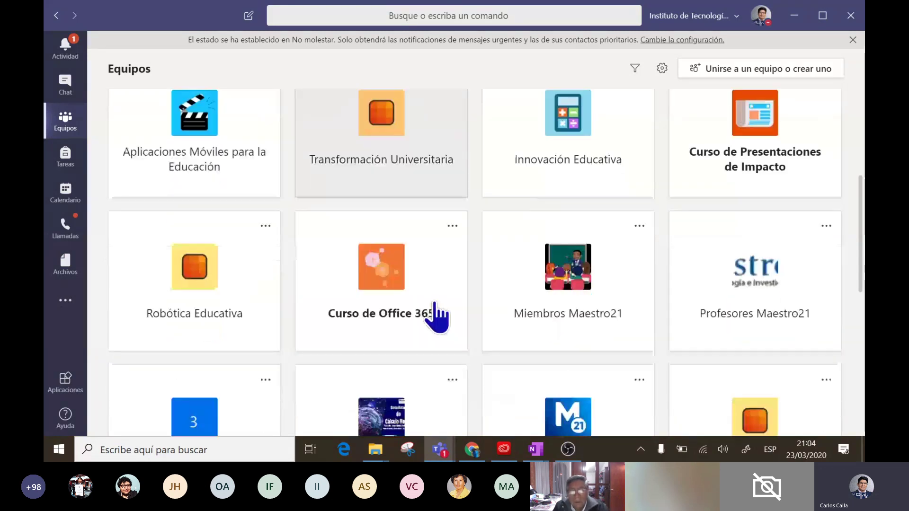
scroll(440, 315, "down", 3)
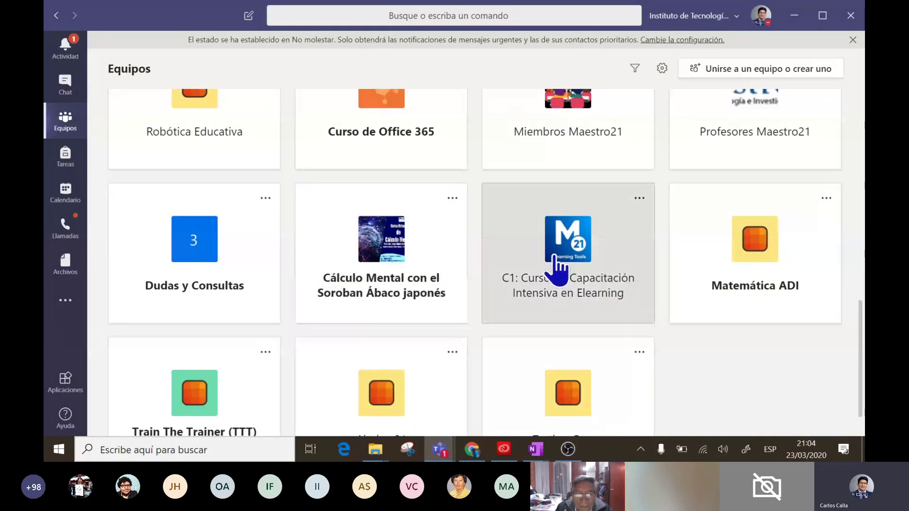
Step: Enter the C1: Curso de Capacitación Intensiva en Elearning team and scroll General's posts to the live meeting
left_click(599, 307)
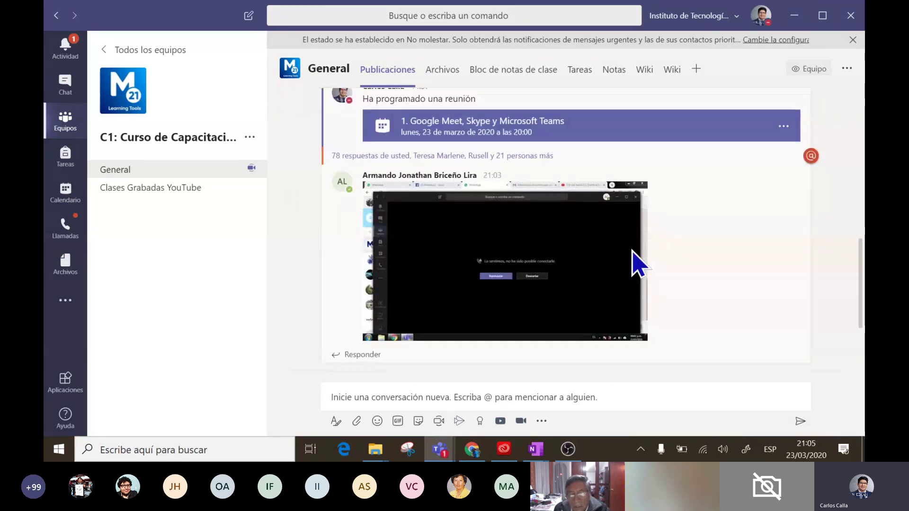
scroll(639, 263, "up", 2)
scroll(639, 263, "down", 2)
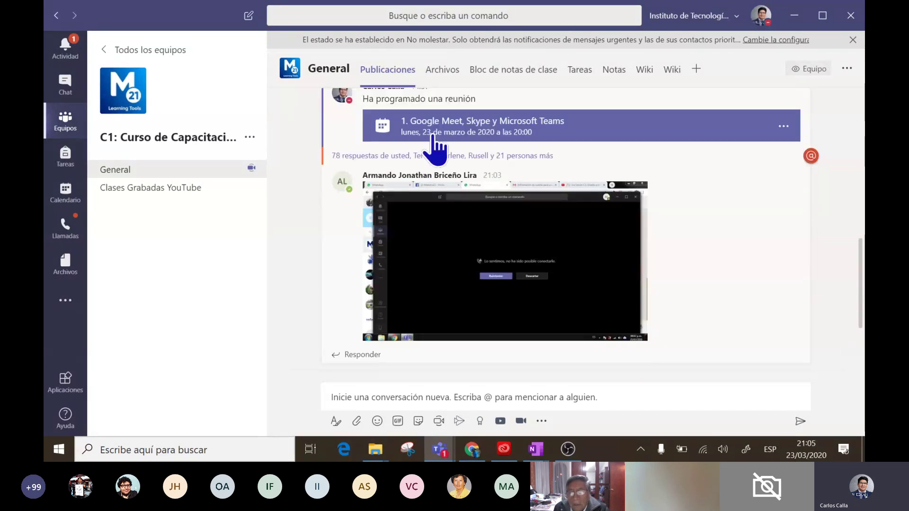
scroll(521, 284, "up", 7)
scroll(456, 259, "down", 4)
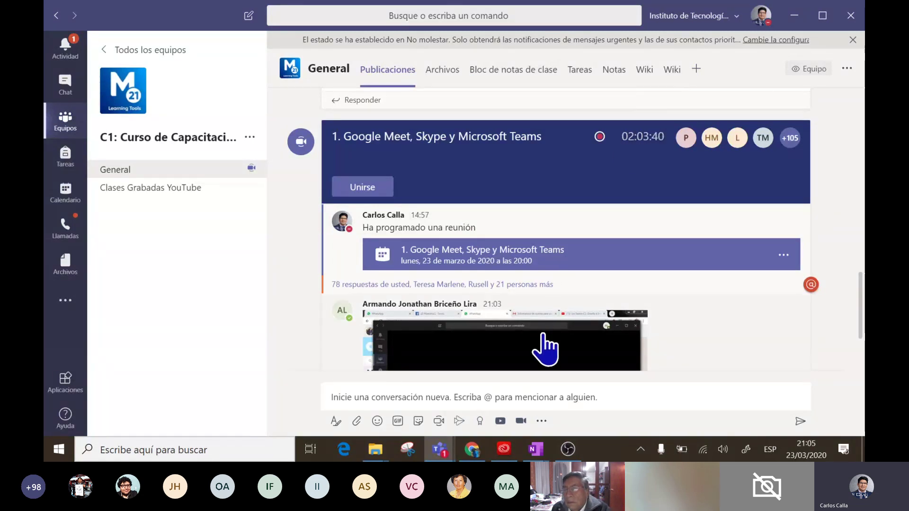
mouse_move(542, 334)
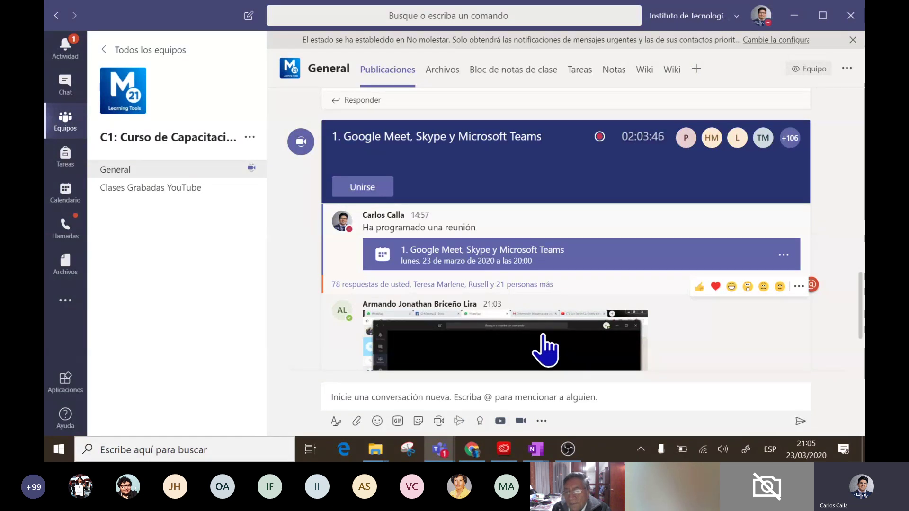
Step: Switch between the General and Clases Grabadas YouTube channels, end on General, and show the team's options menu
left_click(212, 194)
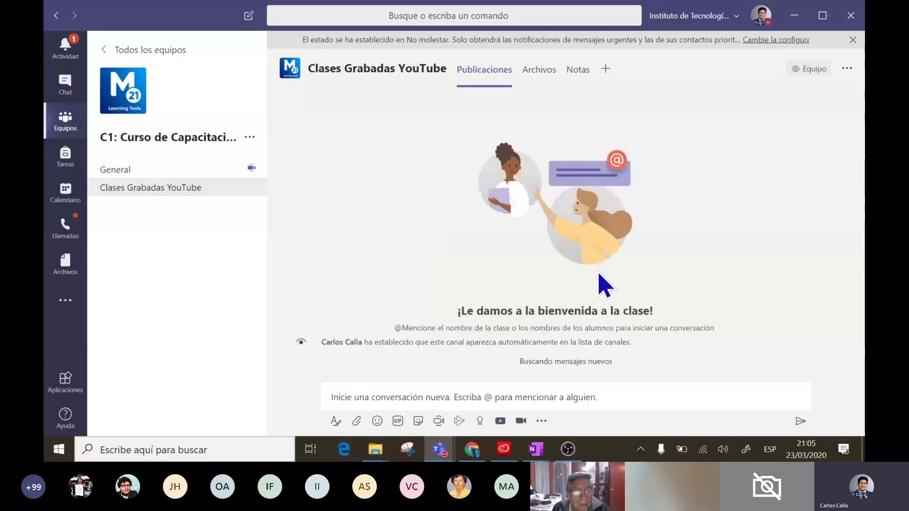
left_click(199, 168)
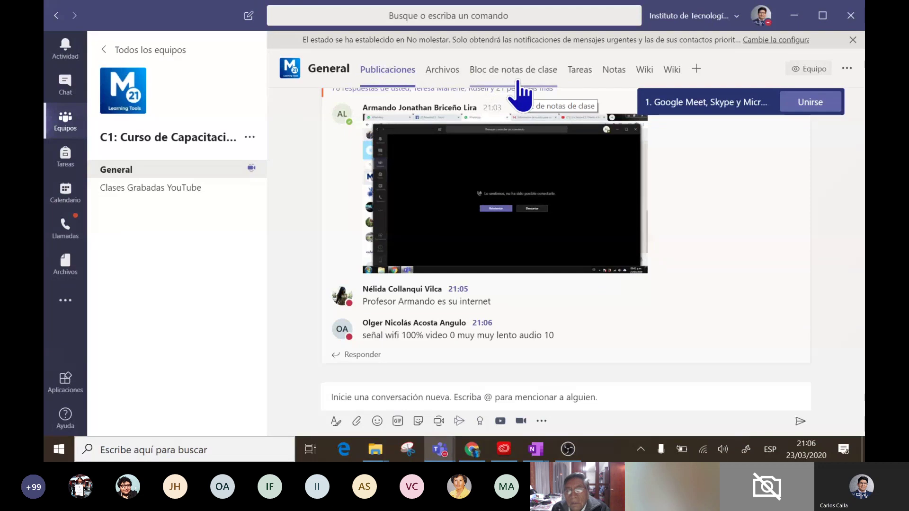
left_click(146, 194)
left_click(129, 172)
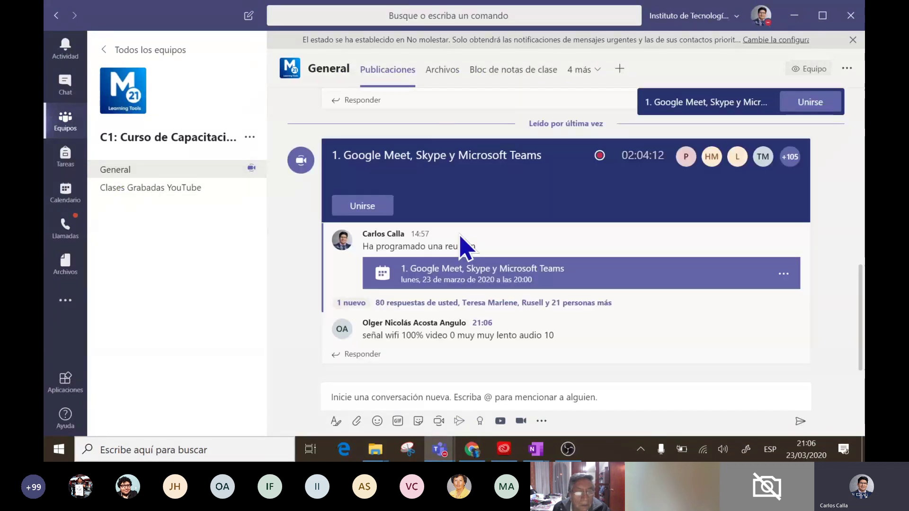
scroll(469, 308, "up", 5)
scroll(463, 269, "down", 5)
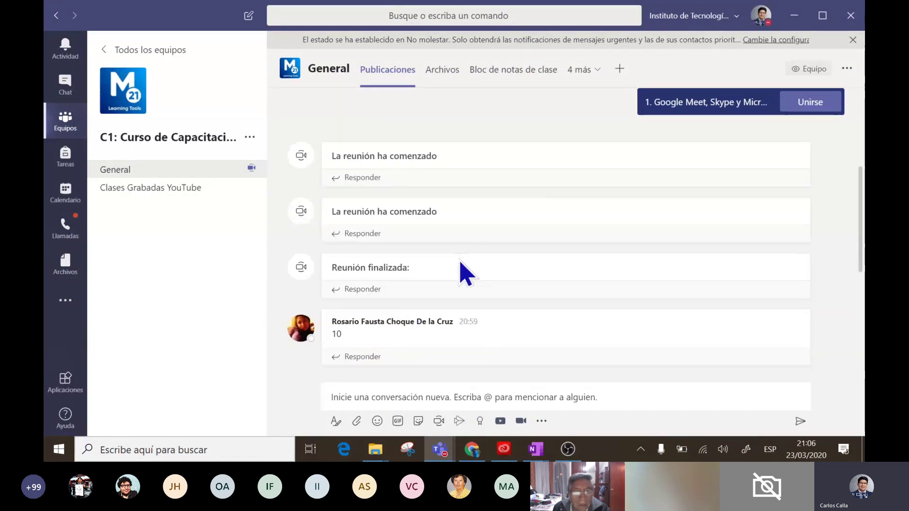
left_click(161, 189)
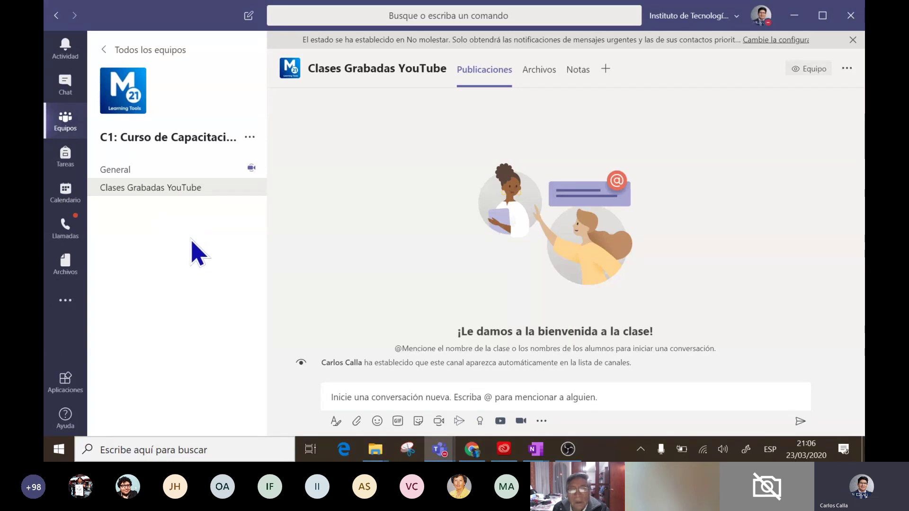
left_click(205, 172)
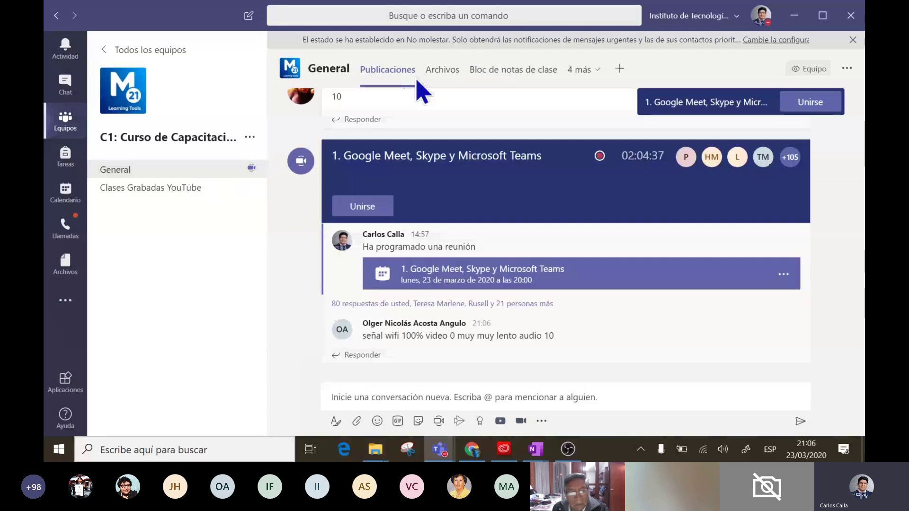
left_click(250, 138)
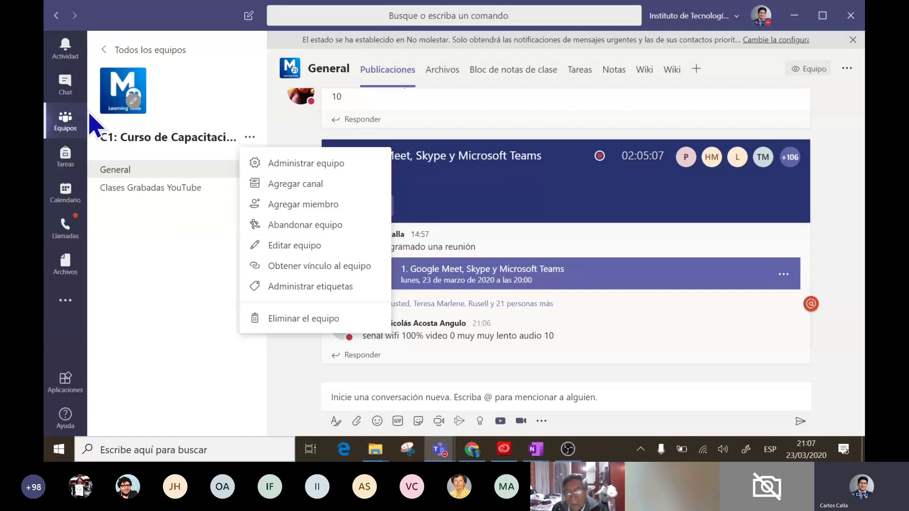
Step: Leave the C1 team and return to the Equipos grid from Maestro21 to U6 WordPress
left_click(77, 124)
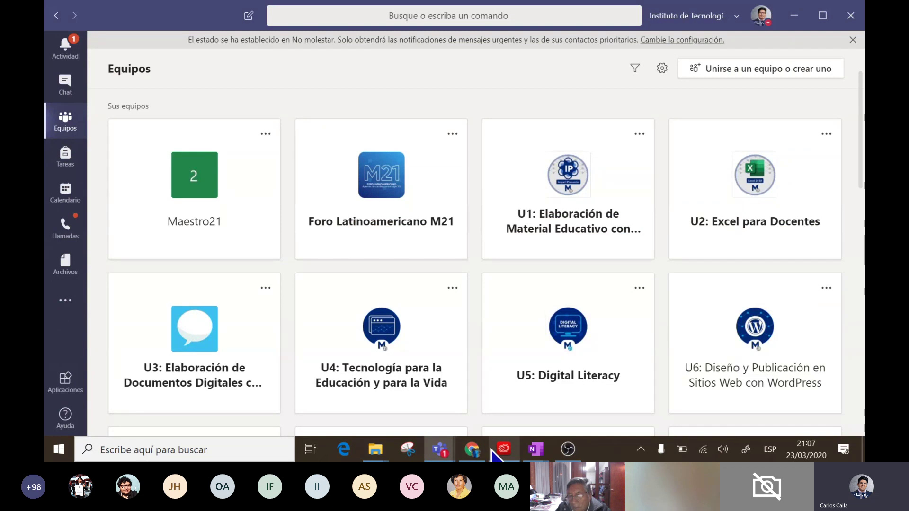
mouse_move(486, 447)
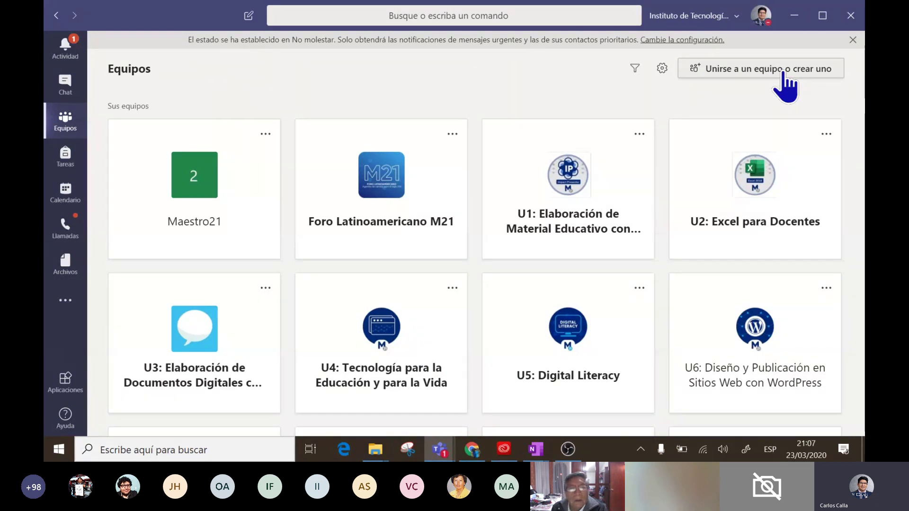
Step: Go to 'Unirse a un equipo o crear uno' and focus the Introducir código field
left_click(782, 73)
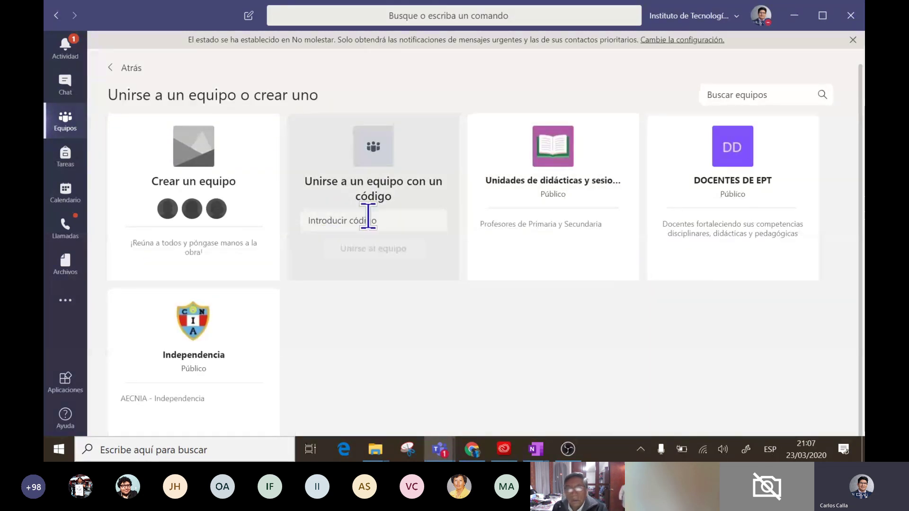
left_click(368, 218)
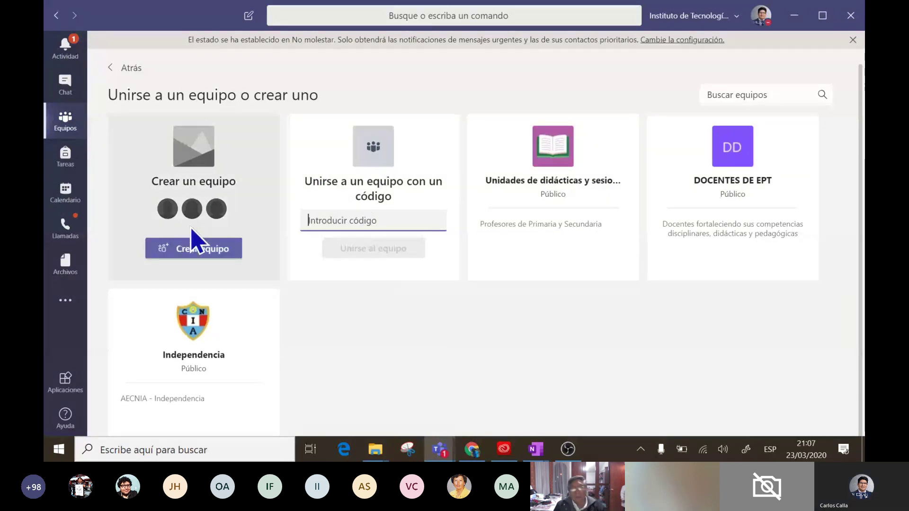
Step: Choose Crear equipo to get the Clase, PLC, Docentes and Otros team-type choices
left_click(211, 250)
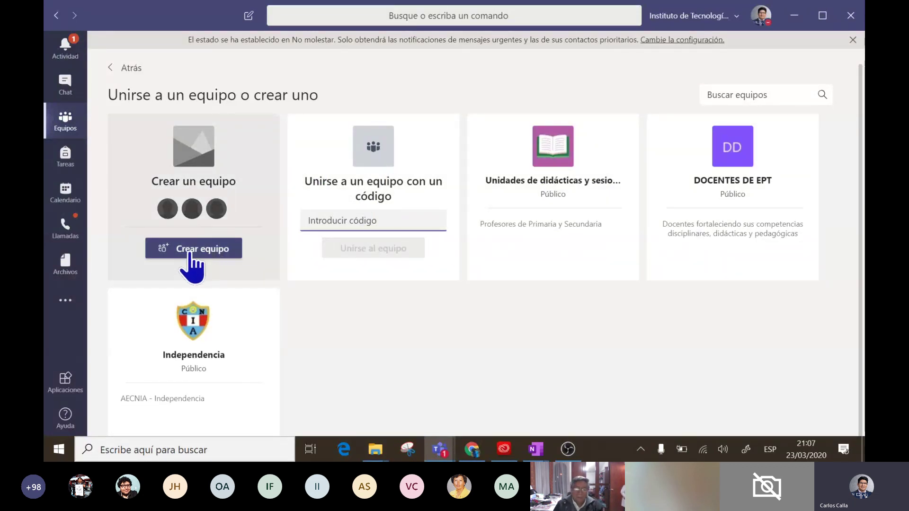
left_click(200, 254)
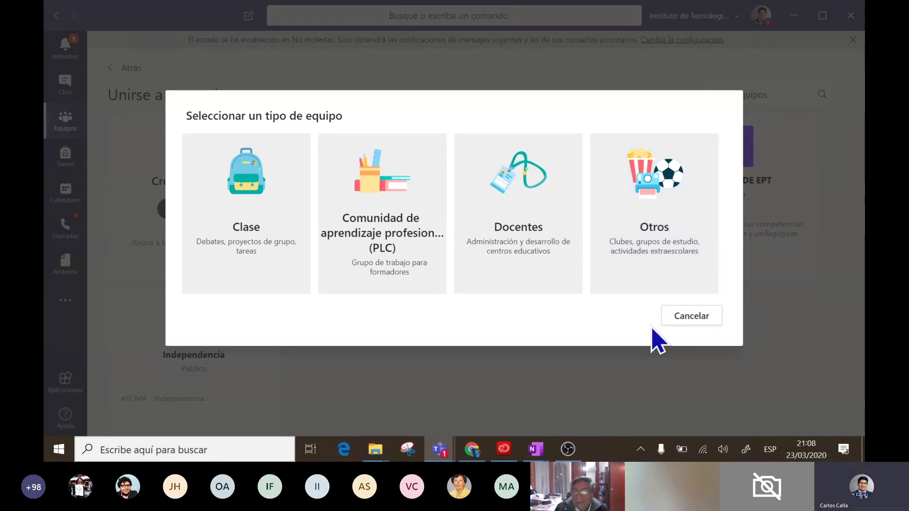
mouse_move(578, 451)
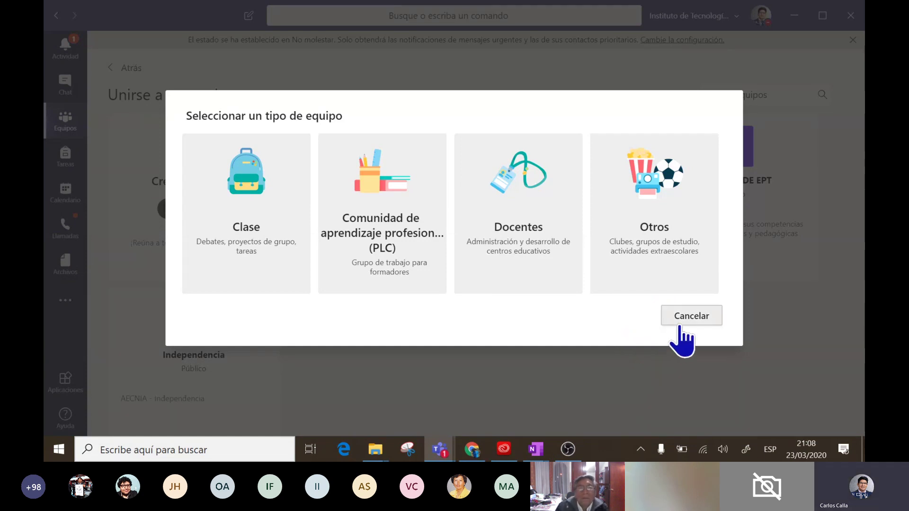
Step: Create a Clase-type team named 'Fisica 1' and continue past Crear su equipo
left_click(260, 258)
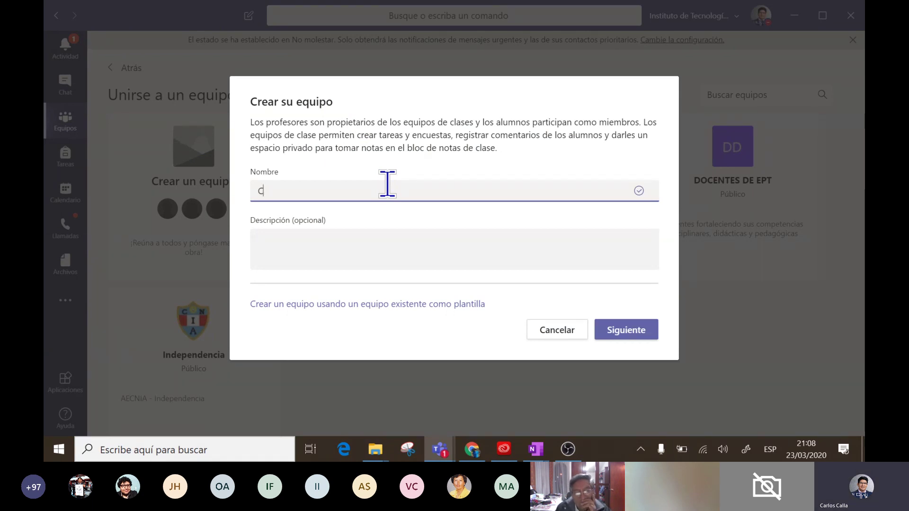
key("BackSpace")
type("Fisica 1")
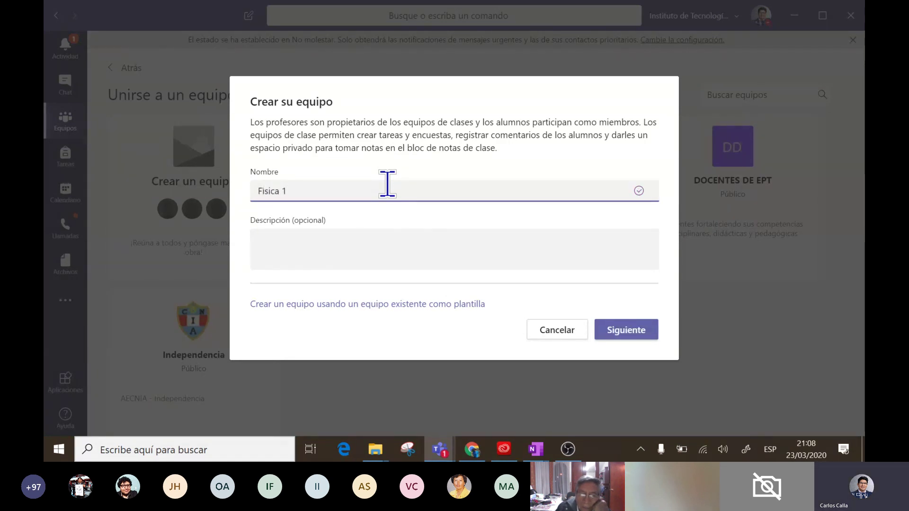
left_click(363, 253)
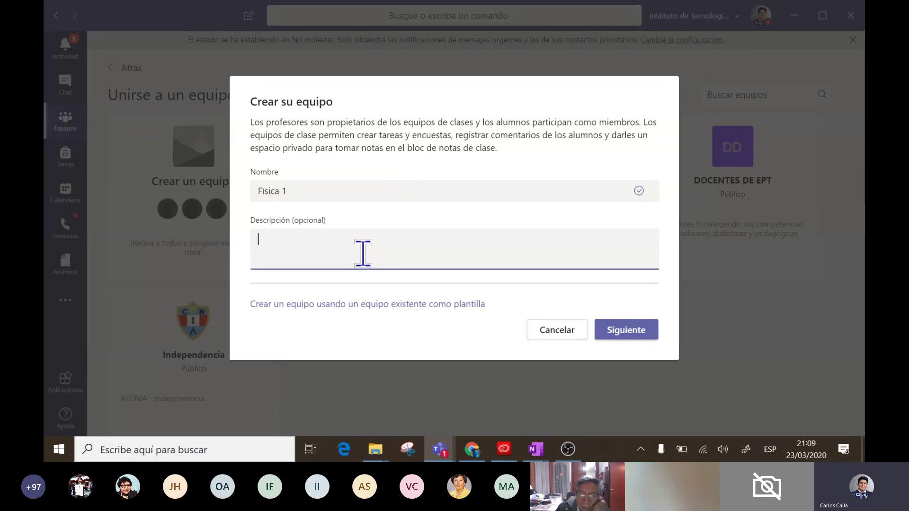
right_click(618, 337)
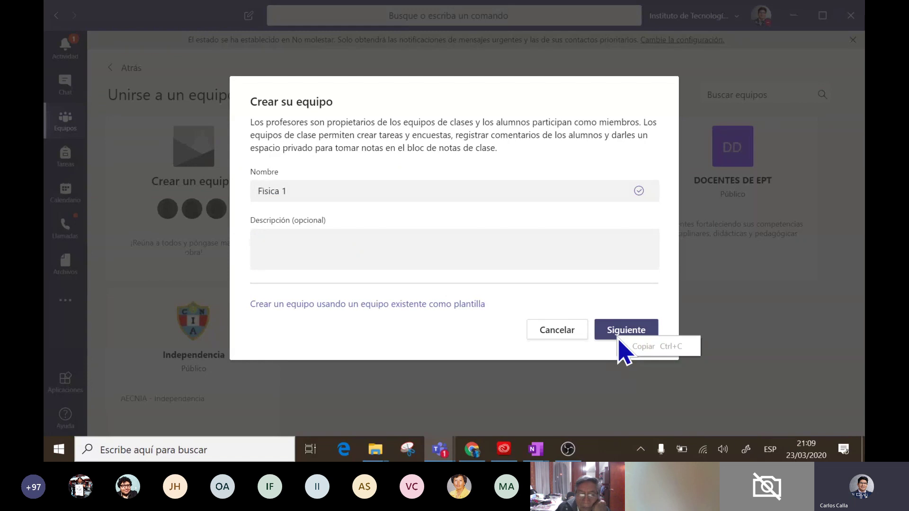
left_click(617, 338)
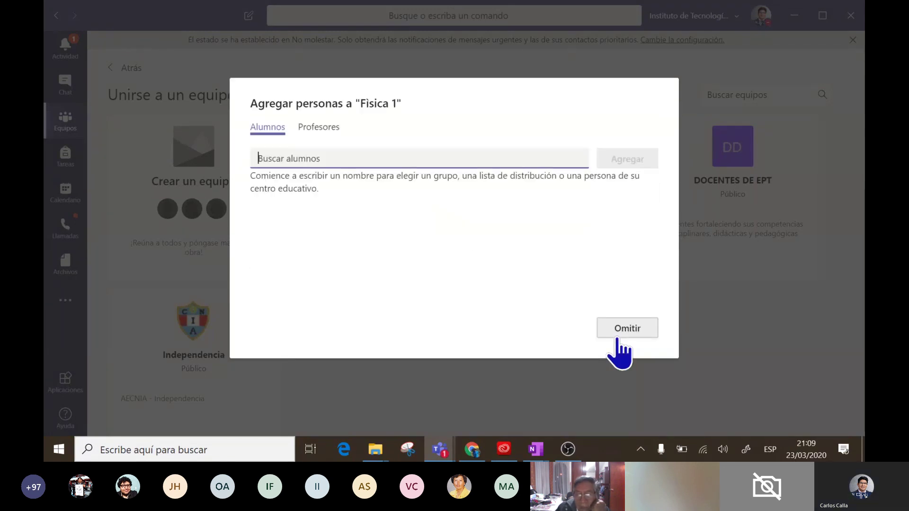
Step: Skip adding students to Fisica 1 in Agregar personas
left_click(400, 182)
left_click(391, 161)
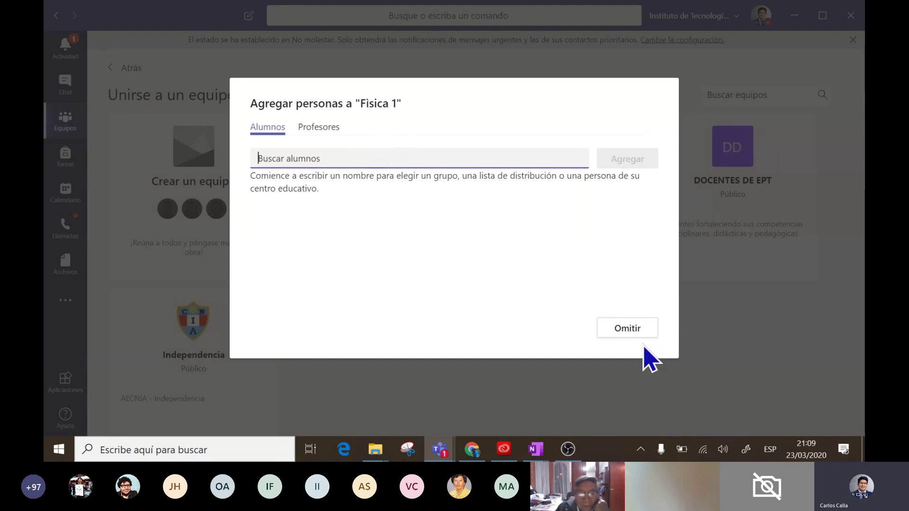
left_click(637, 330)
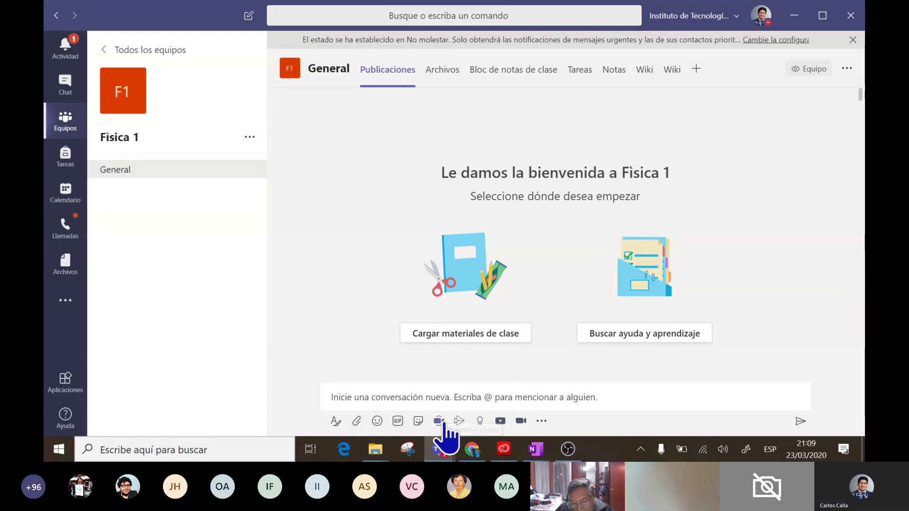
Step: Set up an instant meeting in Fisica 1's General channel with subject 'Clase 1. Introducción'
left_click(440, 421)
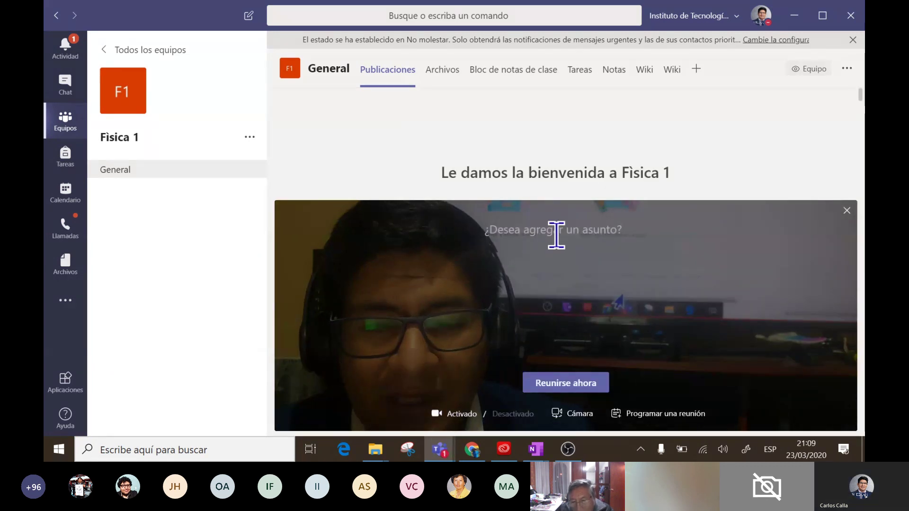
left_click(556, 234)
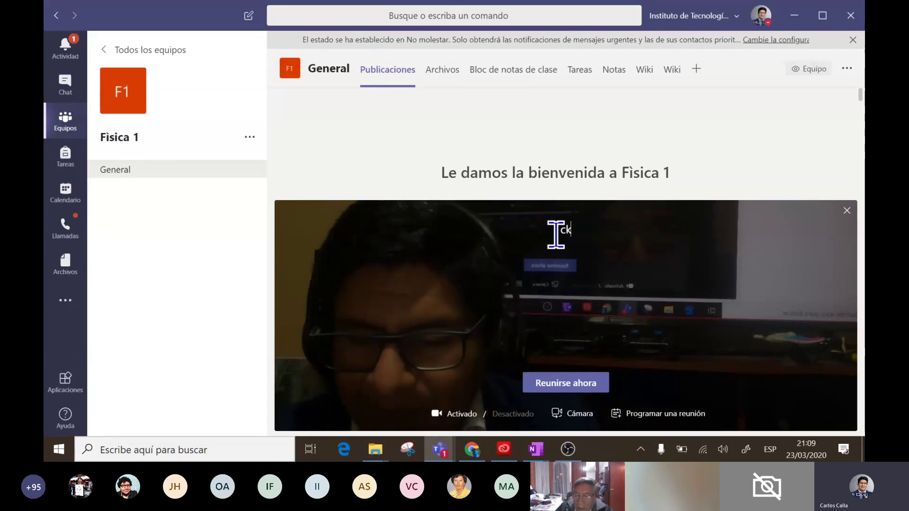
type("ase 1")
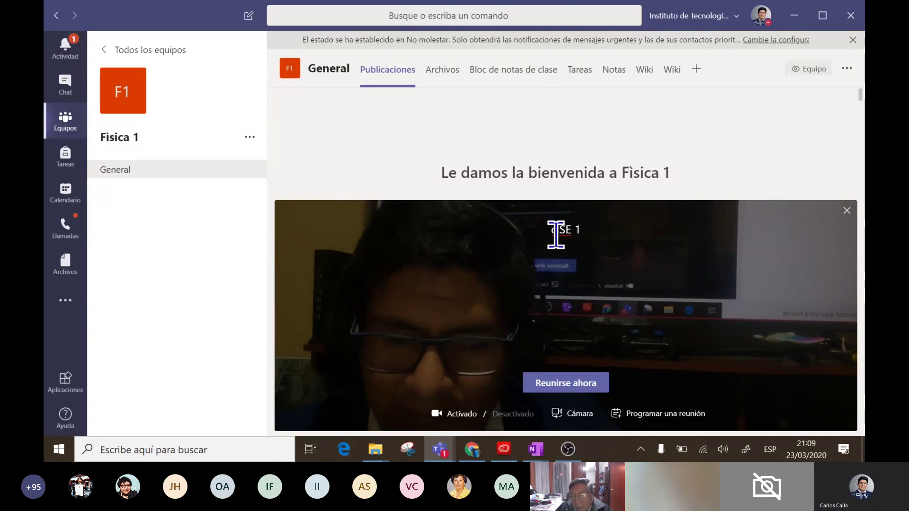
type(":")
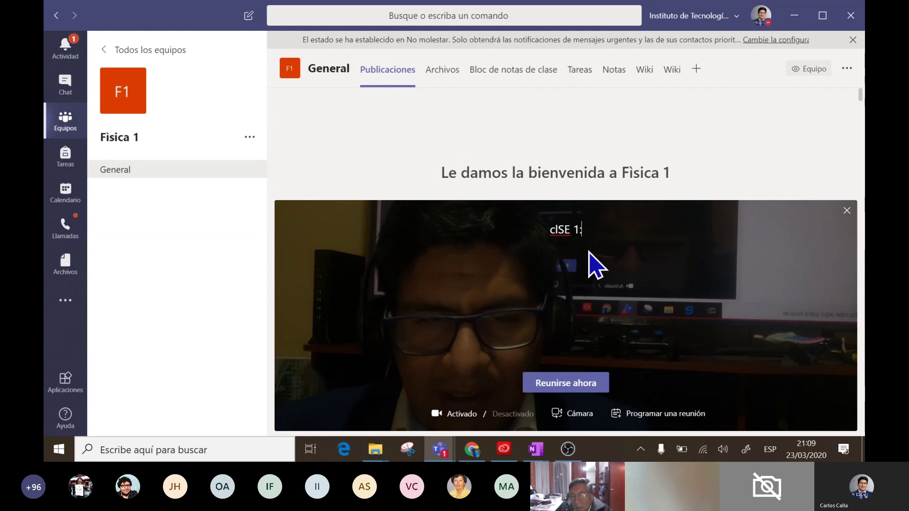
key("BackSpace")
key("BackSpace")
key("BackSpace")
key("BackSpace")
key("BackSpace")
key("BackSpace")
key("BackSpace")
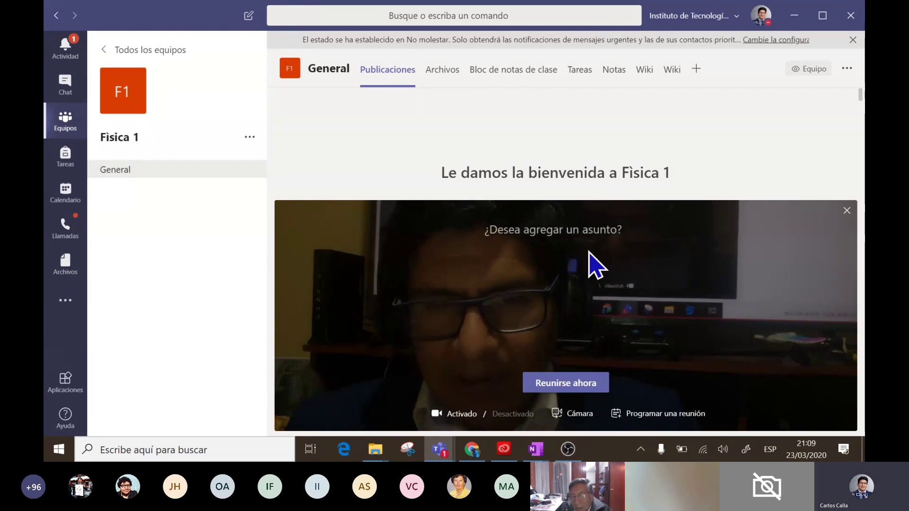
type("Clase")
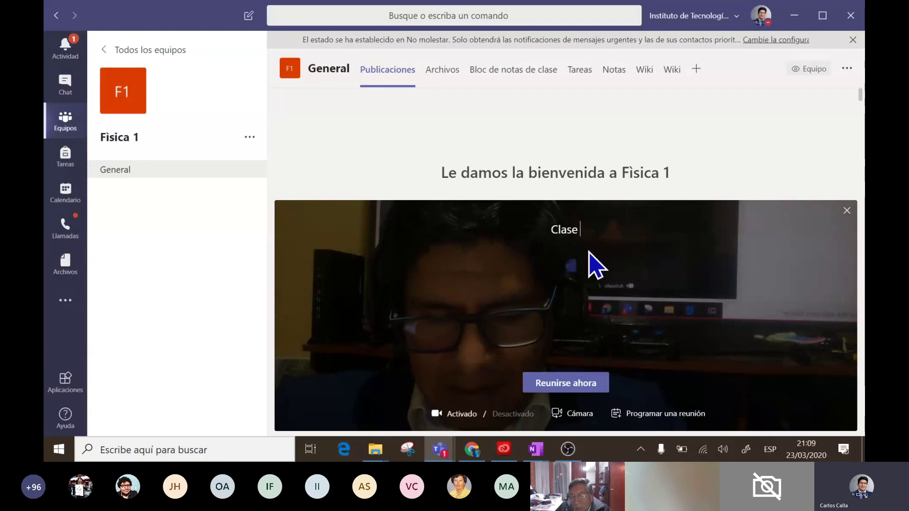
type(" 1.")
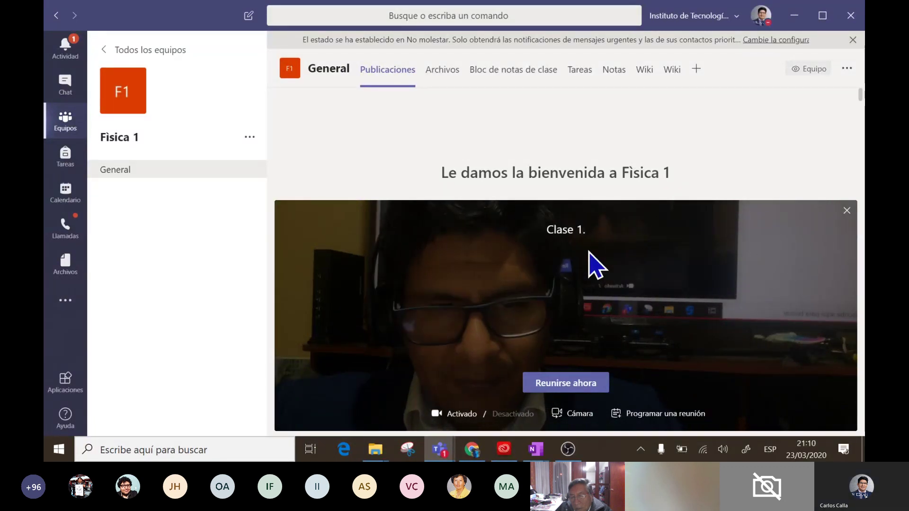
type(" Intro")
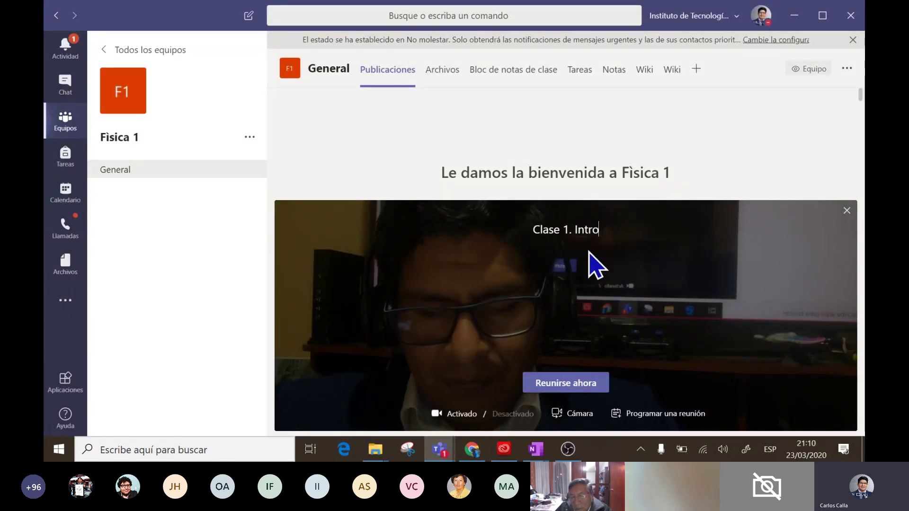
type("ducción")
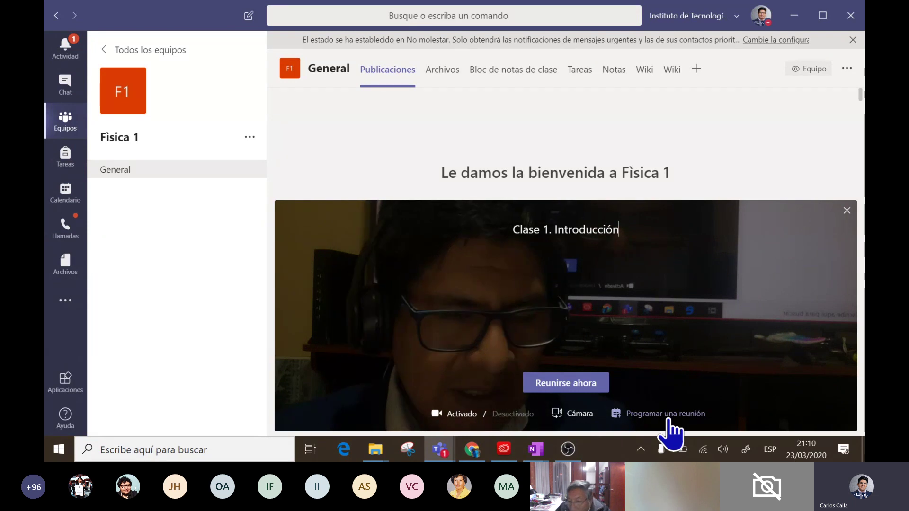
Step: Launch the 'Clase 1. Introducción' meeting immediately with Reunirse ahora
left_click(586, 385)
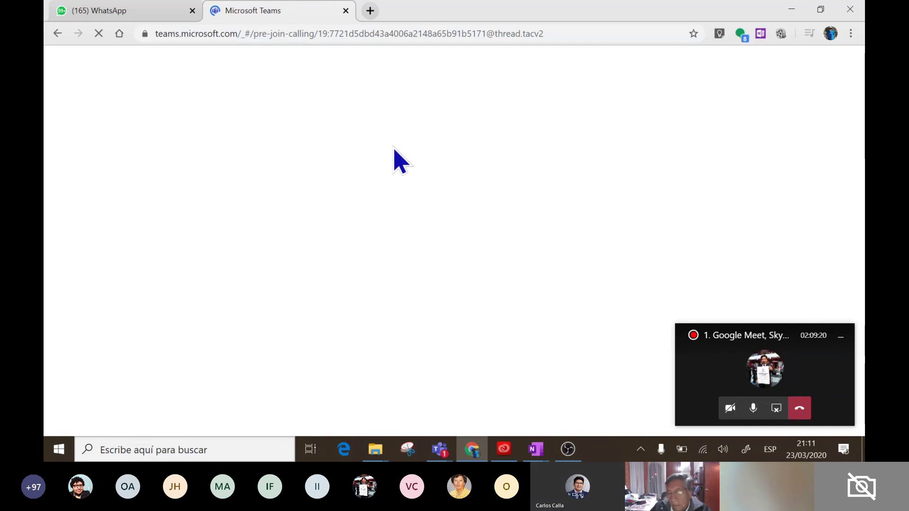
Step: Load the Teams website in a new Chrome private window
key("ctrl+shift+n")
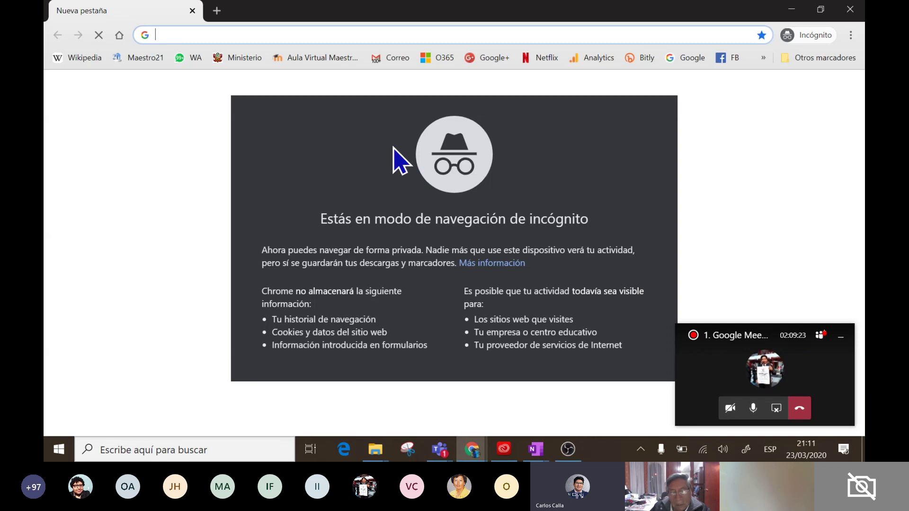
type("te")
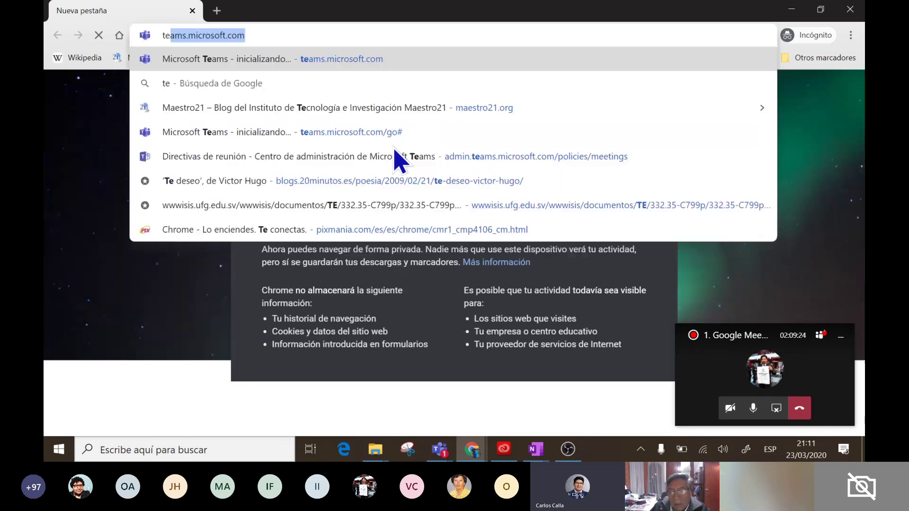
key("Return")
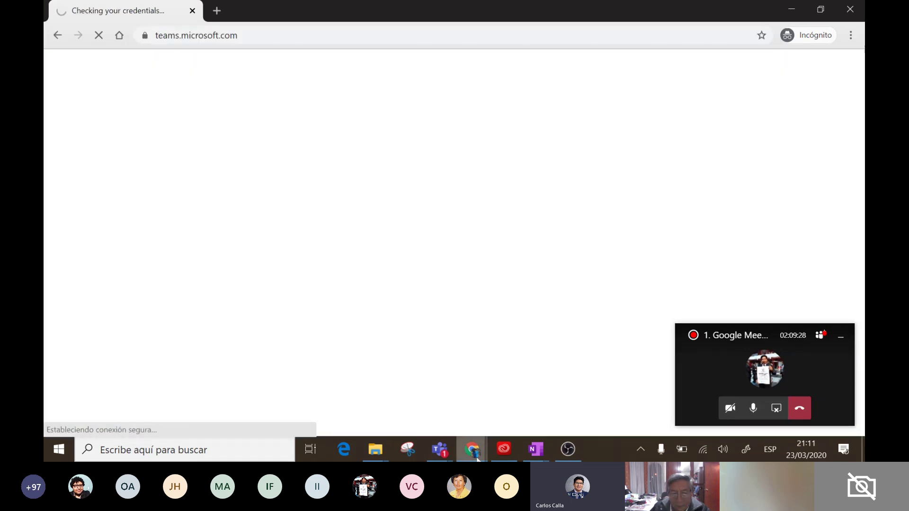
Step: Close the loading Microsoft Teams tab in the regular Chrome window
mouse_move(475, 447)
left_click(402, 392)
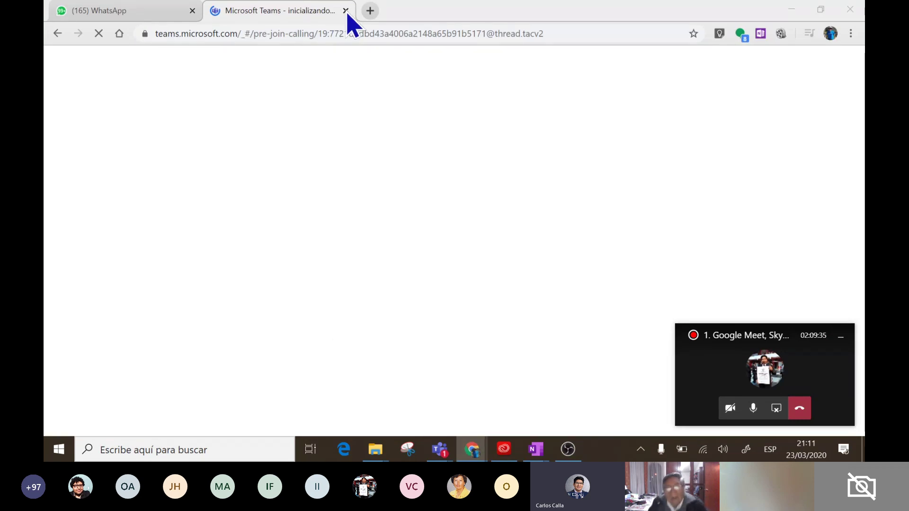
left_click(346, 10)
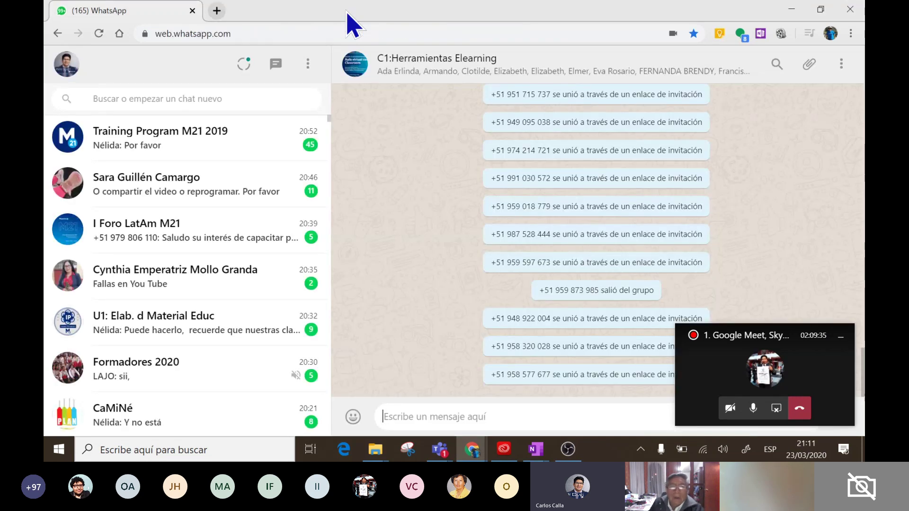
Step: Bring forward the incognito Chrome window showing the Microsoft sign-in page
left_click(478, 450)
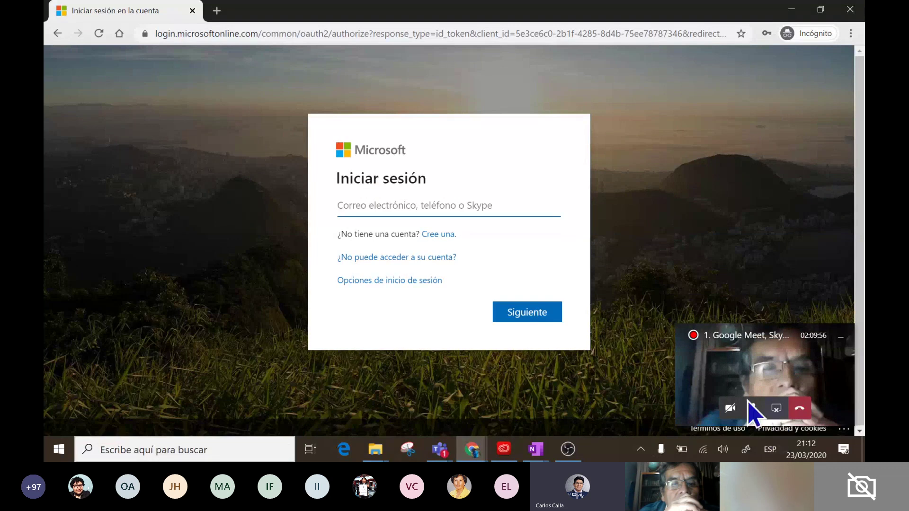
left_click(399, 205)
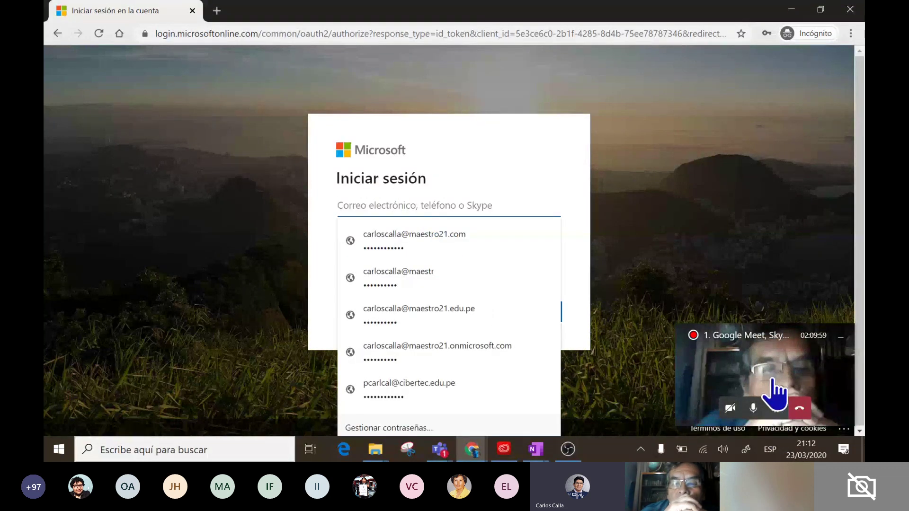
left_click(410, 168)
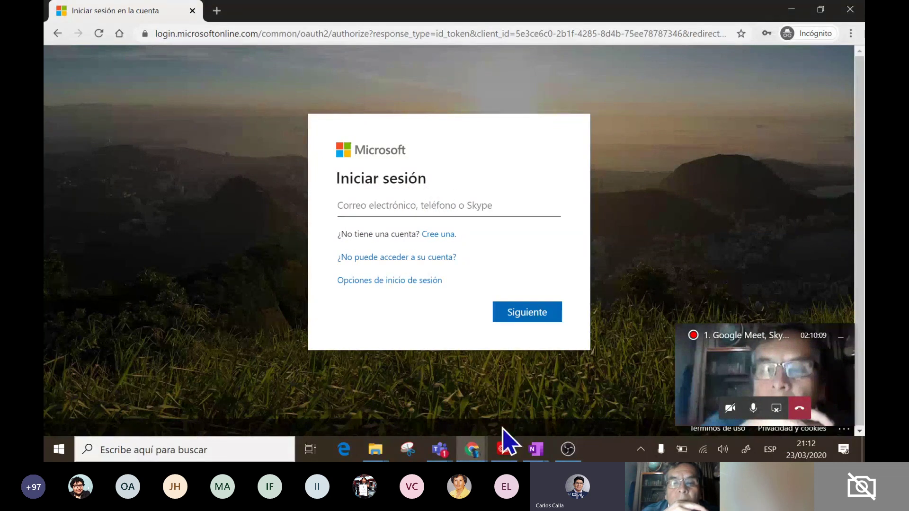
left_click(445, 455)
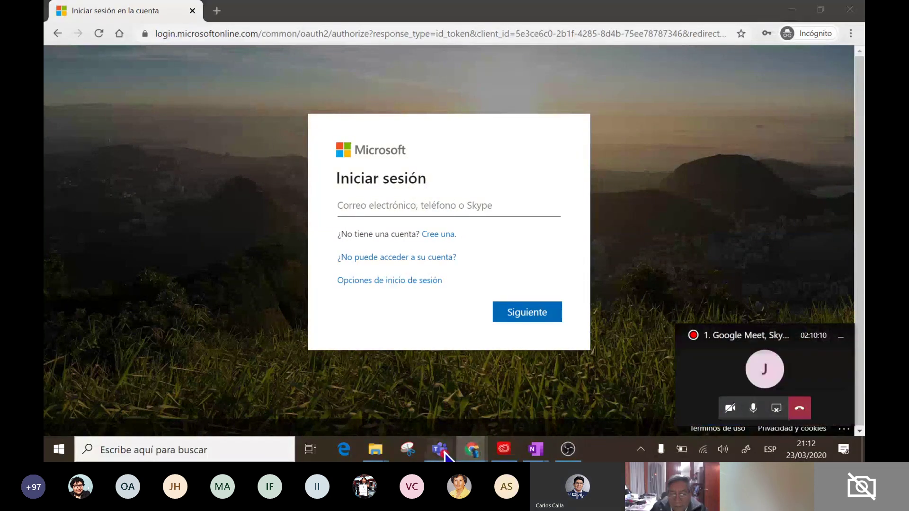
Step: Bring the Teams meeting window back, open its chat, and start a reply
left_click(417, 388)
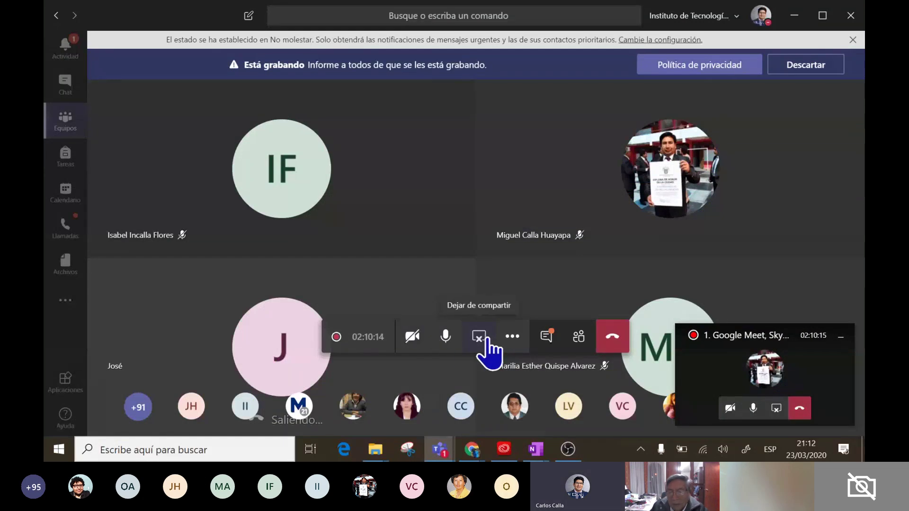
left_click(547, 337)
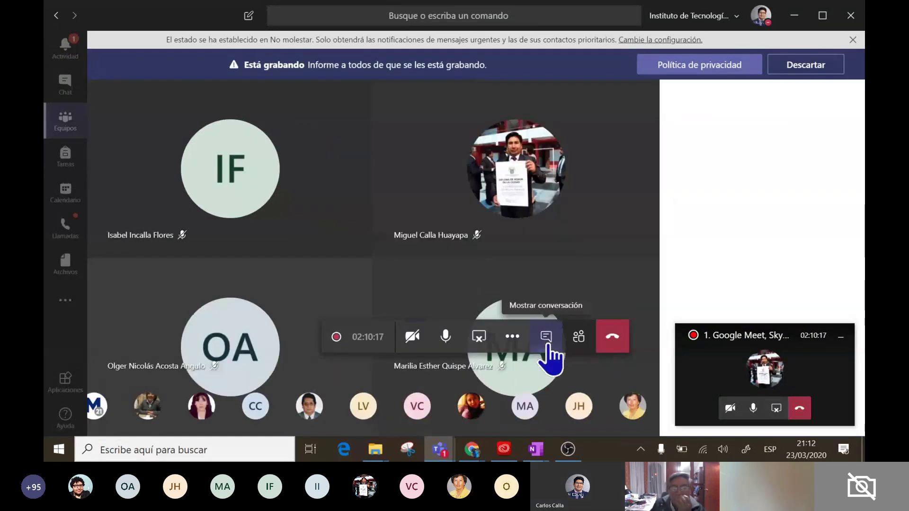
left_click(842, 339)
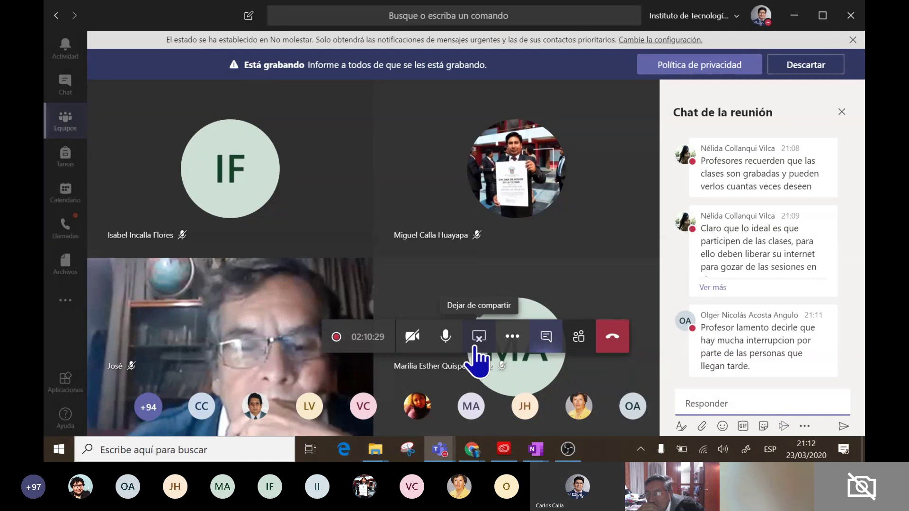
left_click(714, 399)
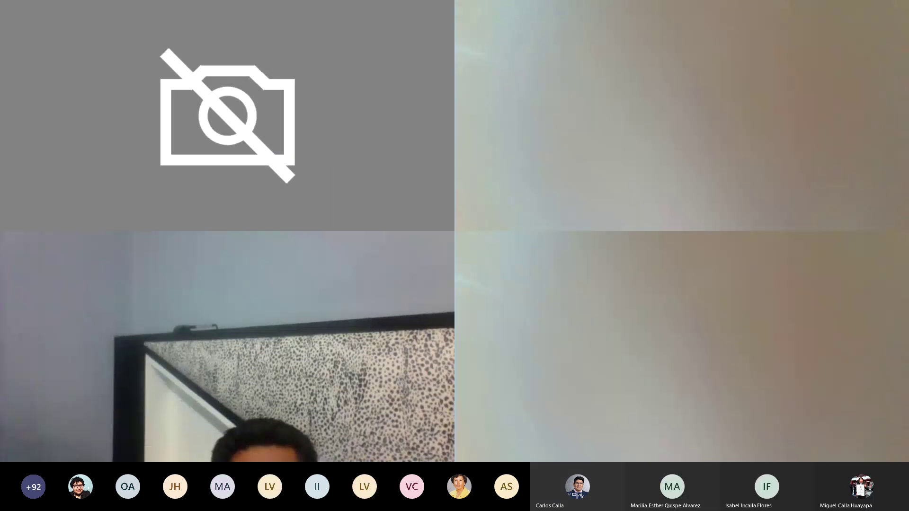
Step: Stop screen sharing, enter the account e-mail, and choose the work or school account
left_click(479, 336)
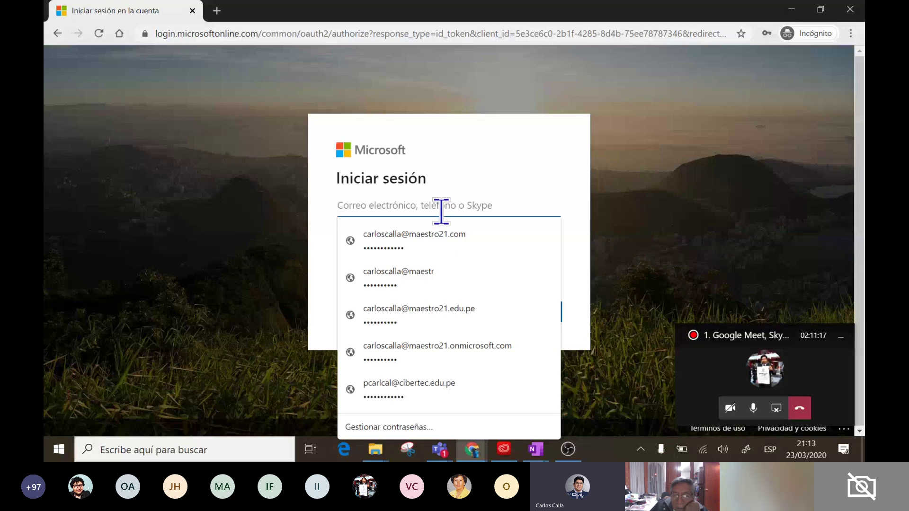
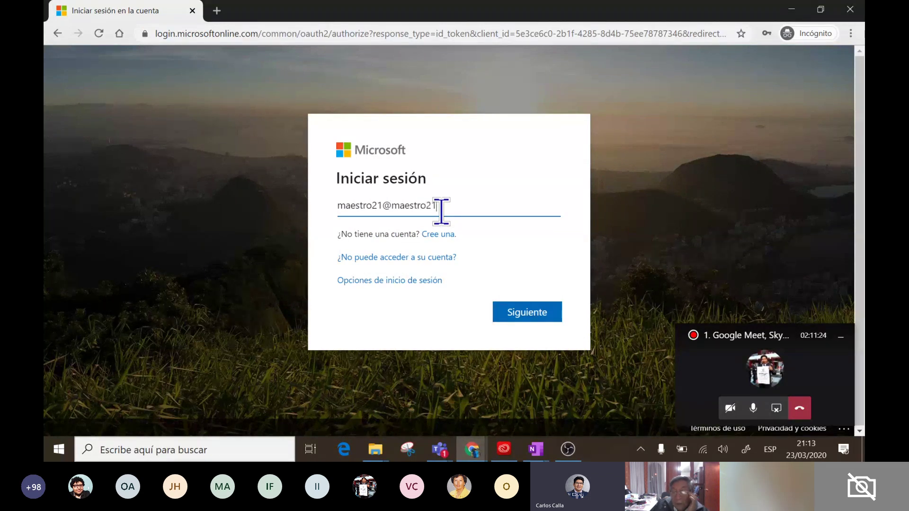
key("Return")
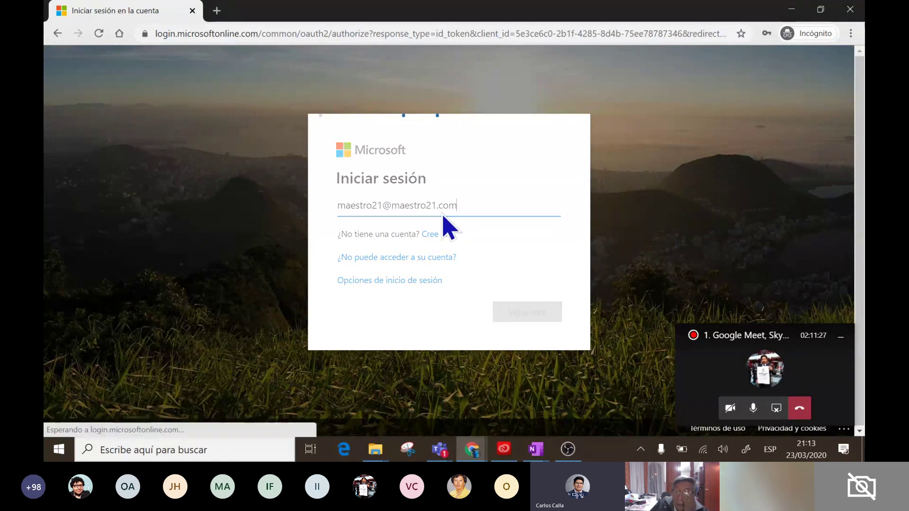
left_click(443, 215)
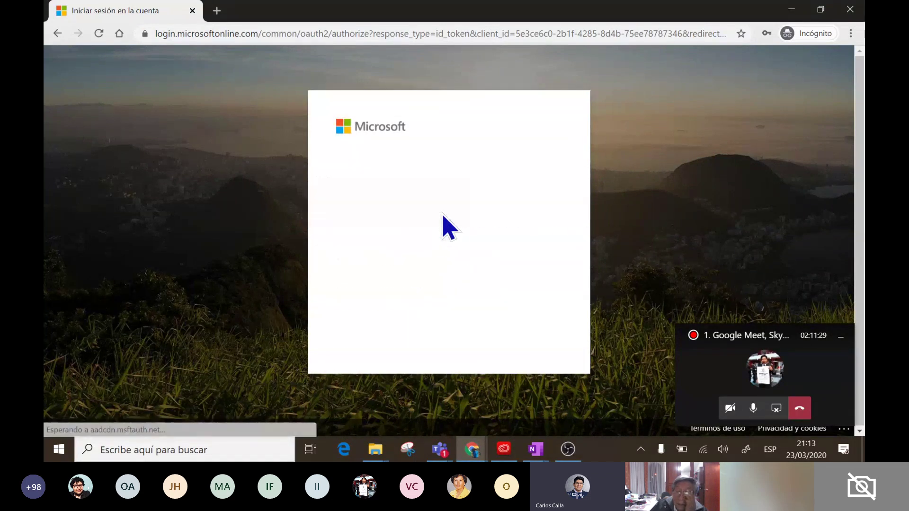
Step: Enter the account password, sign in, and choose to stay signed in
left_click(444, 244)
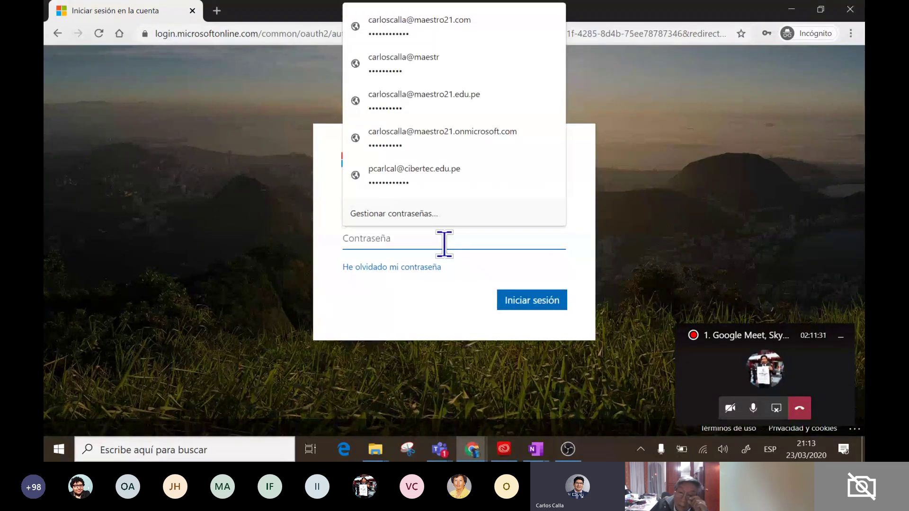
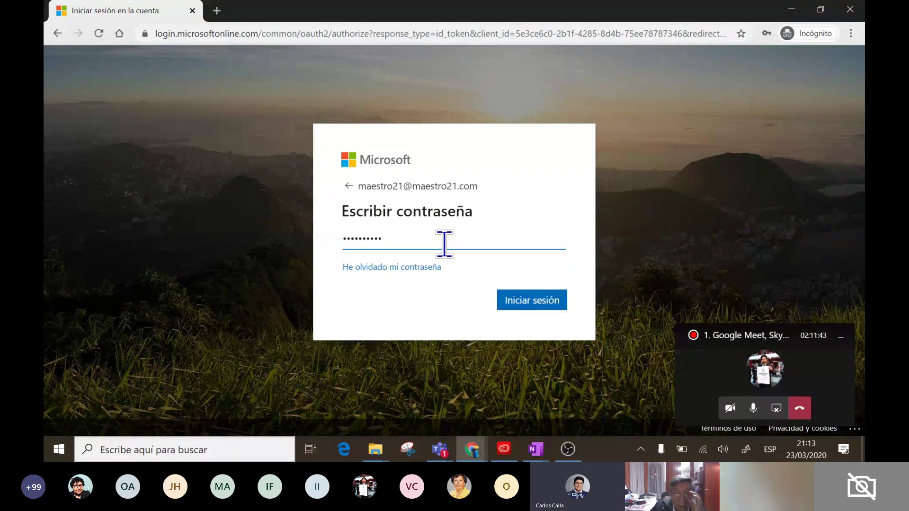
key("Return")
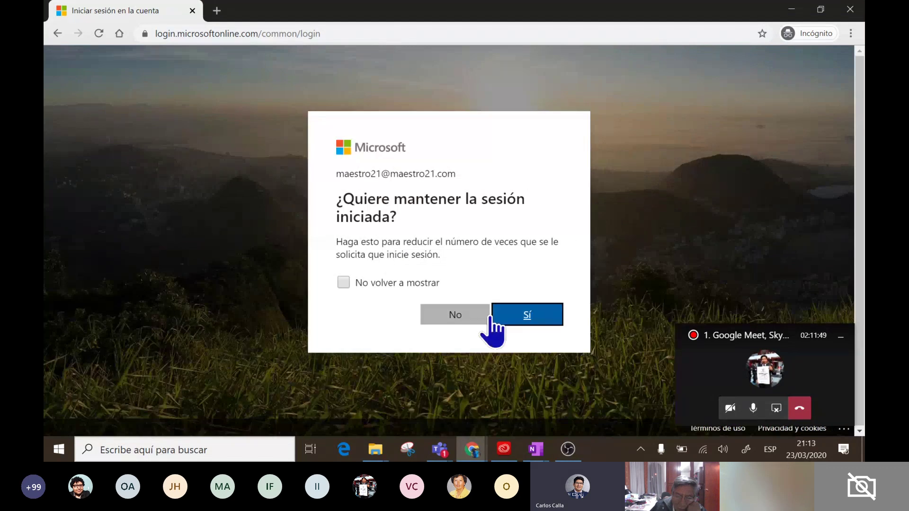
left_click(503, 322)
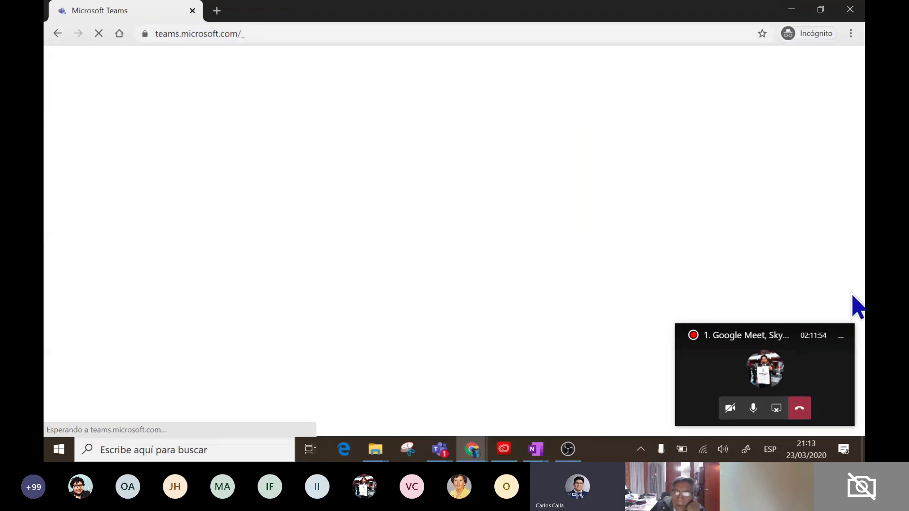
left_click(841, 336)
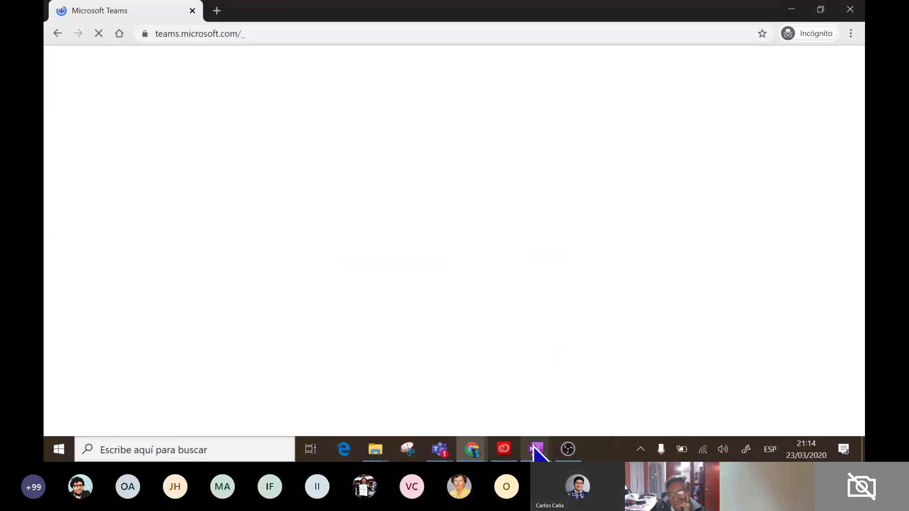
Step: Switch to the Chrome window showing the Teams Equipos grid
left_click(445, 455)
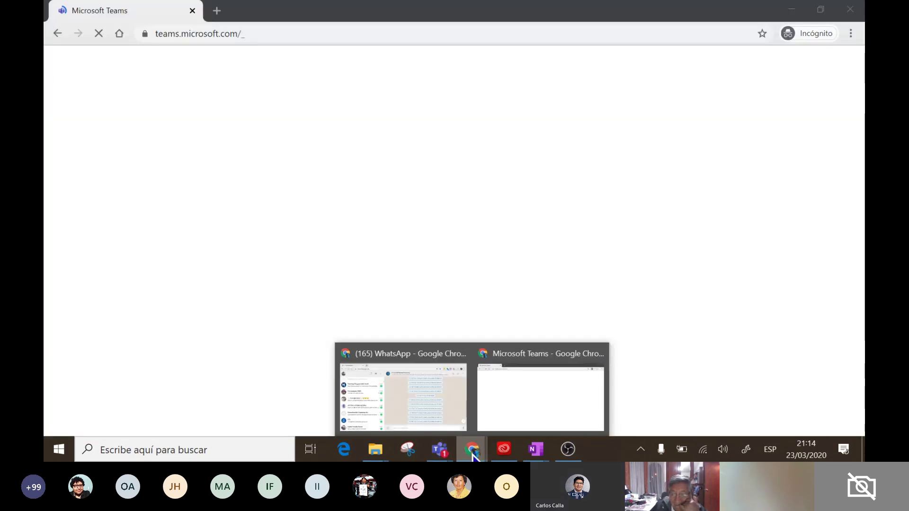
left_click(474, 456)
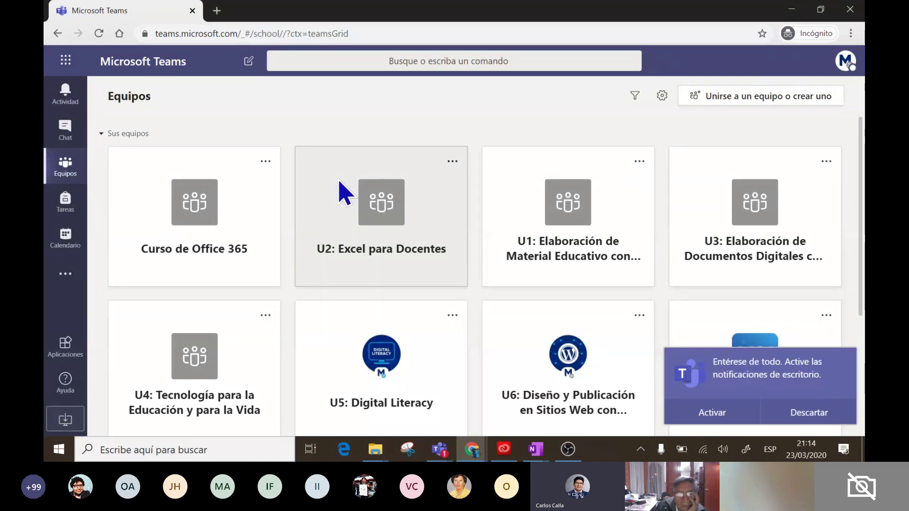
Step: Browse the team grid and open the C1: Curso de Capacitación Intensiva en Elearning team
left_click(356, 189)
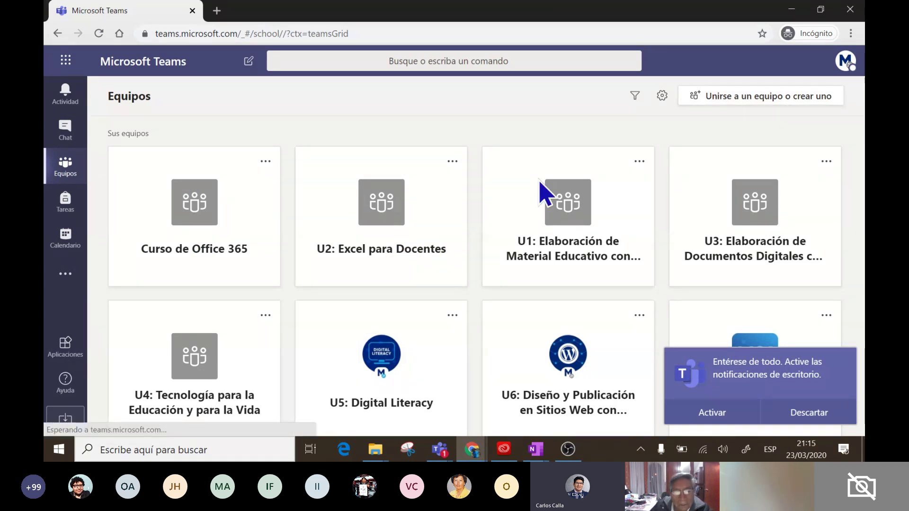
scroll(352, 236, "down", 2)
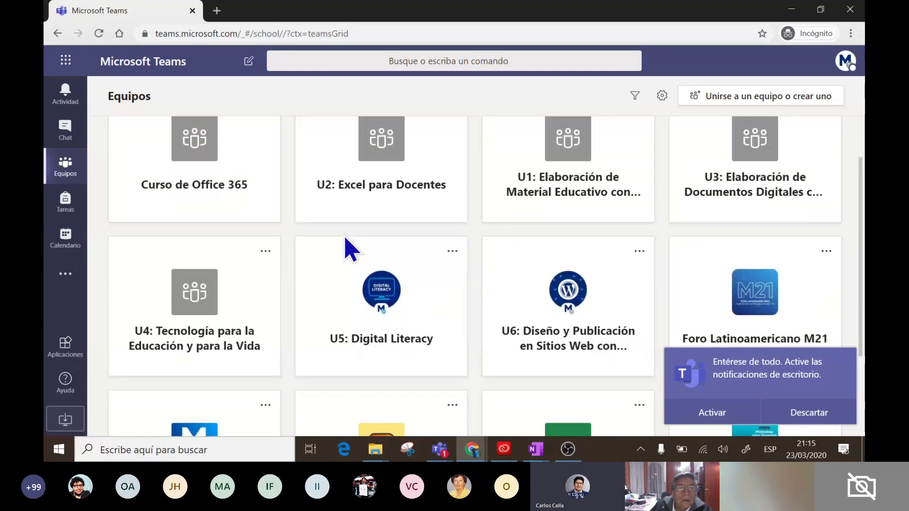
scroll(352, 248, "down", 4)
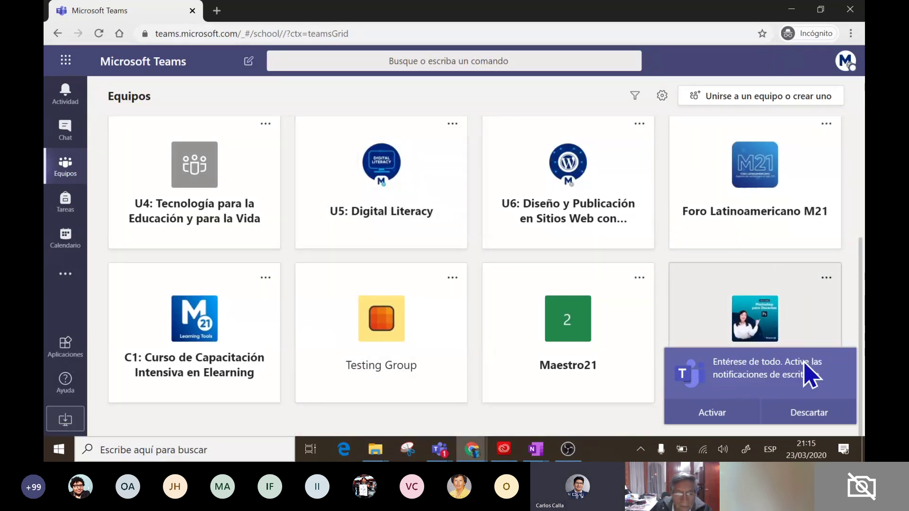
left_click(744, 312)
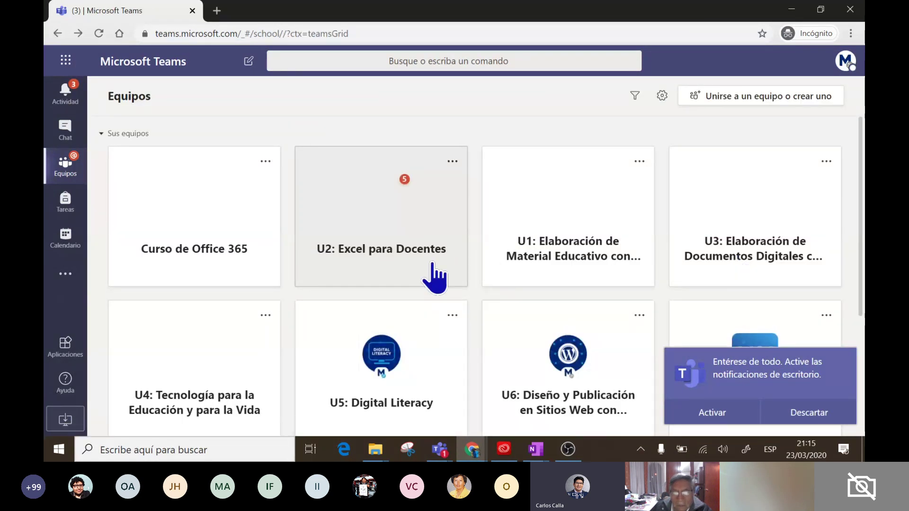
scroll(426, 280, "down", 4)
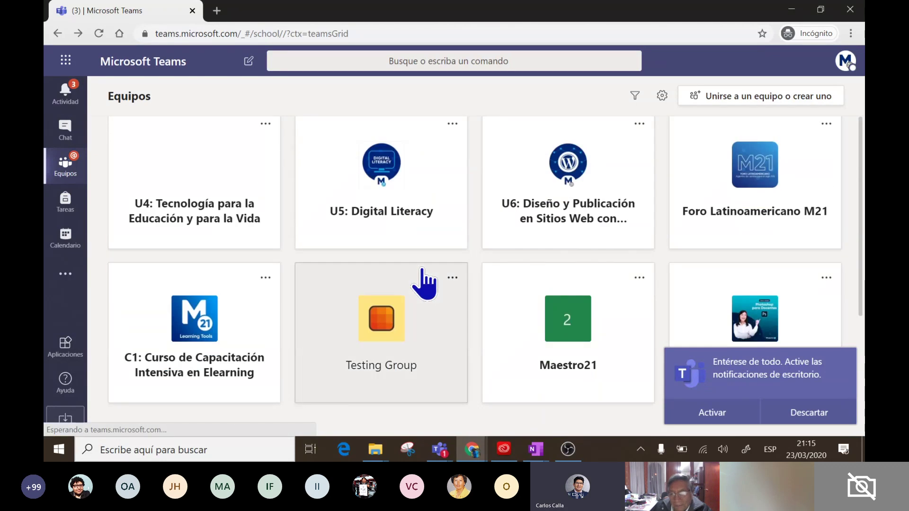
left_click(217, 323)
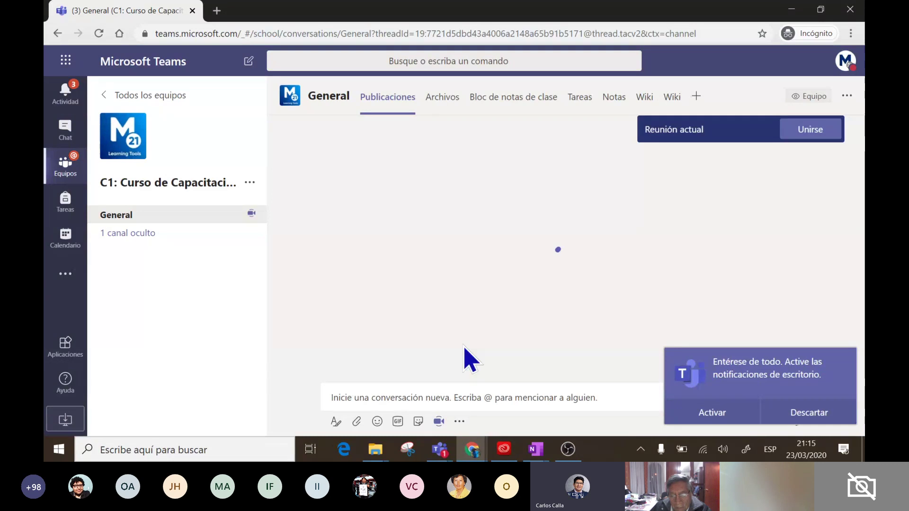
Step: Start an instant channel meeting titled 'clase 2: fisica' without audio or video
left_click(438, 421)
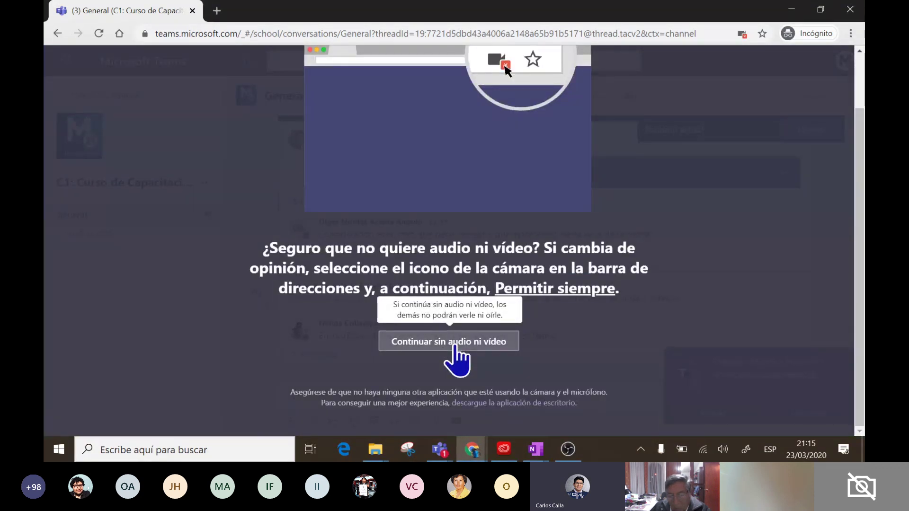
left_click(432, 351)
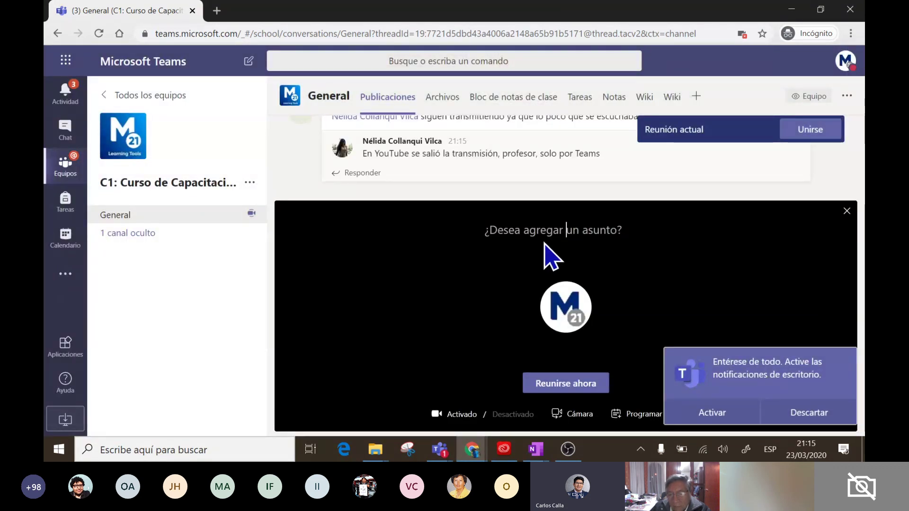
left_click(575, 227)
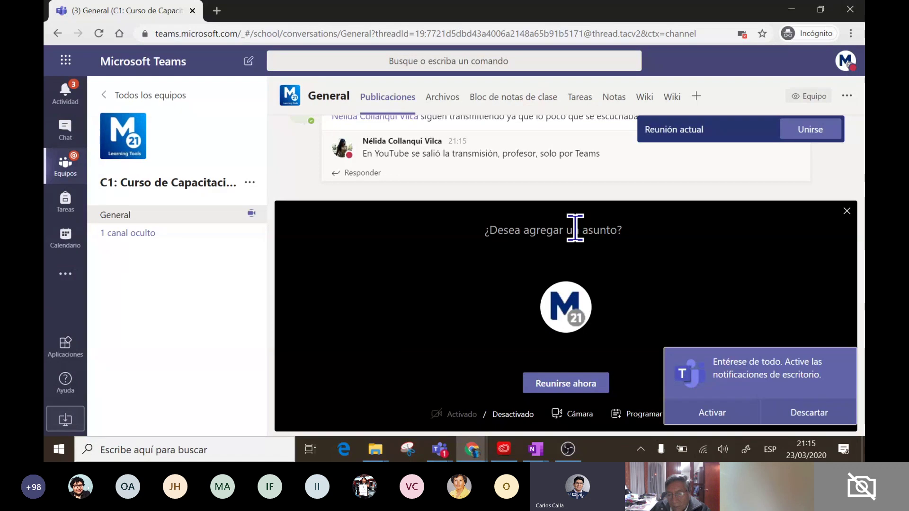
type("cl")
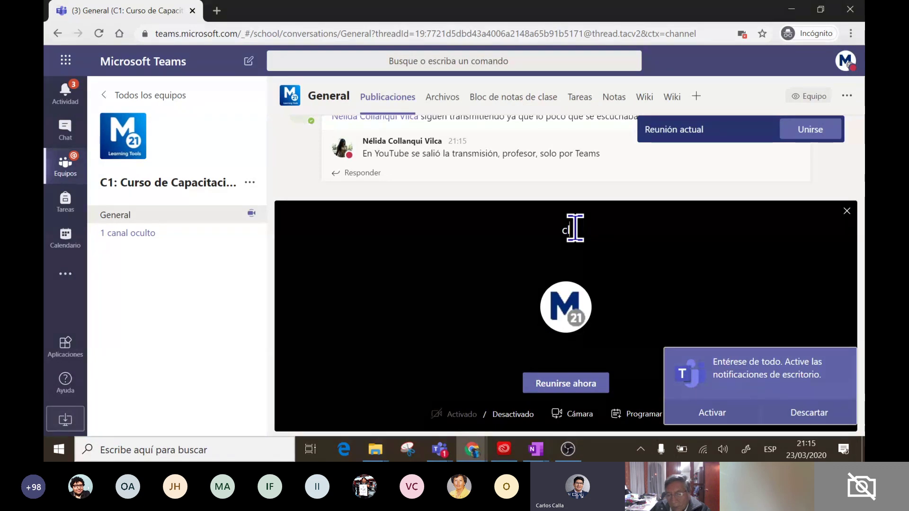
type("ase 2:")
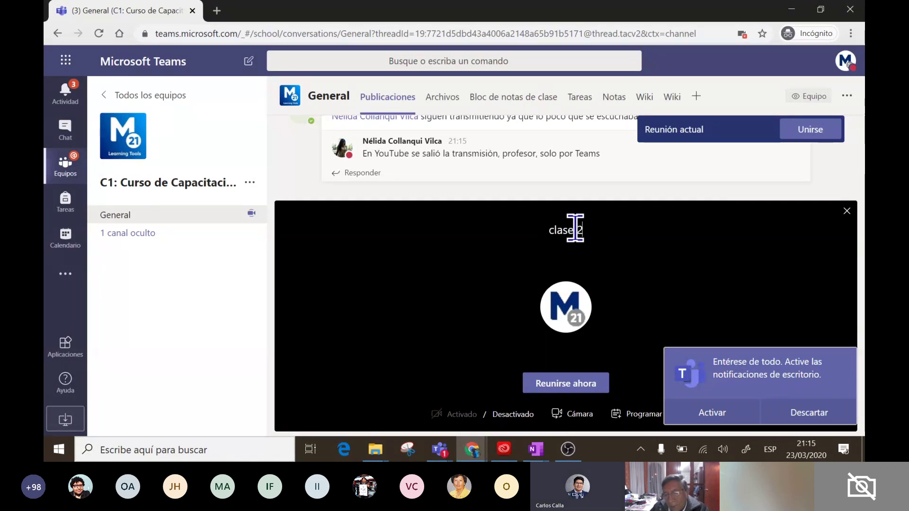
type(" fisica")
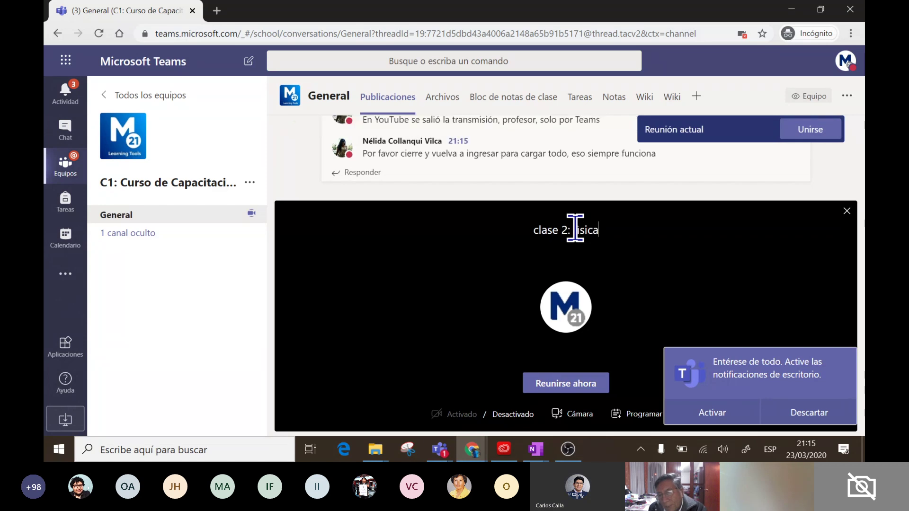
left_click(588, 382)
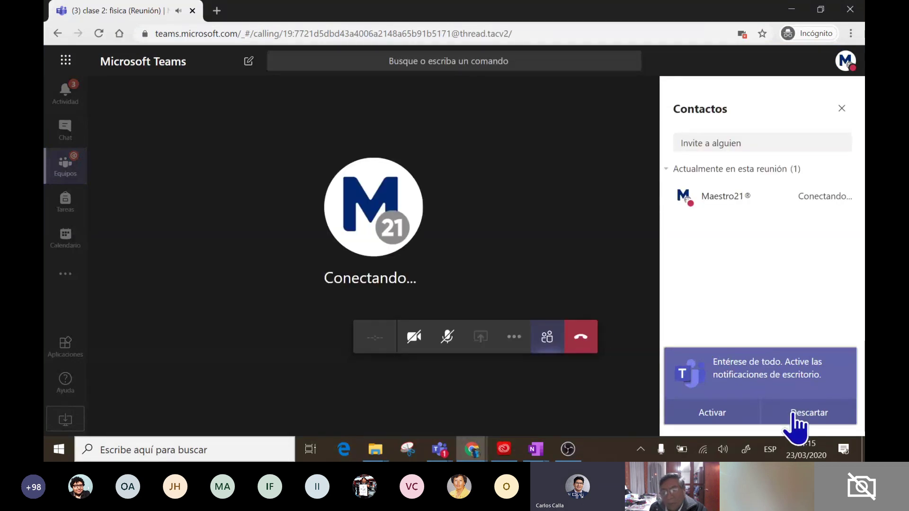
Step: Dismiss the notifications prompt, copy the join information, and briefly check OBS
left_click(755, 413)
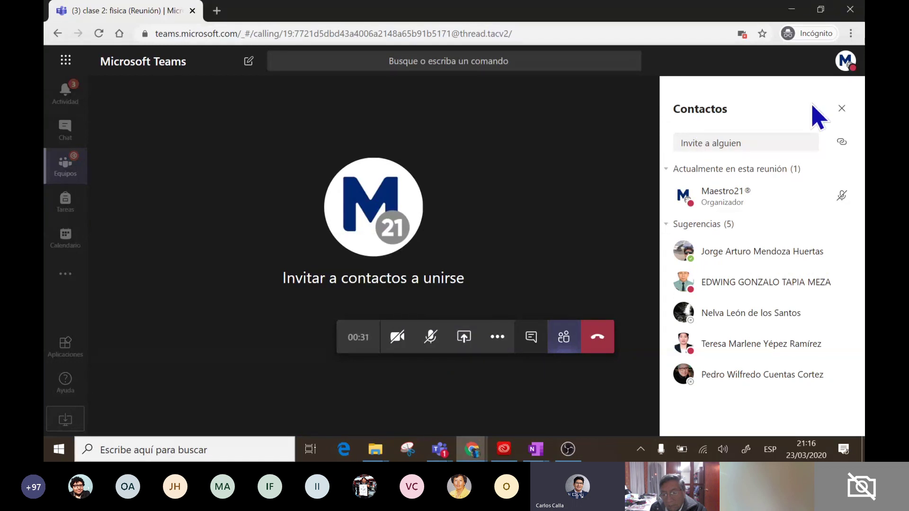
left_click(843, 145)
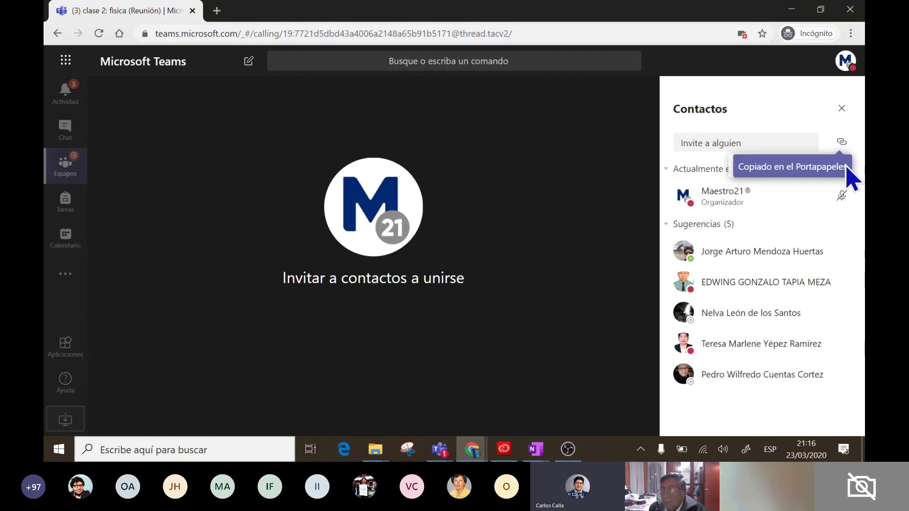
left_click(570, 447)
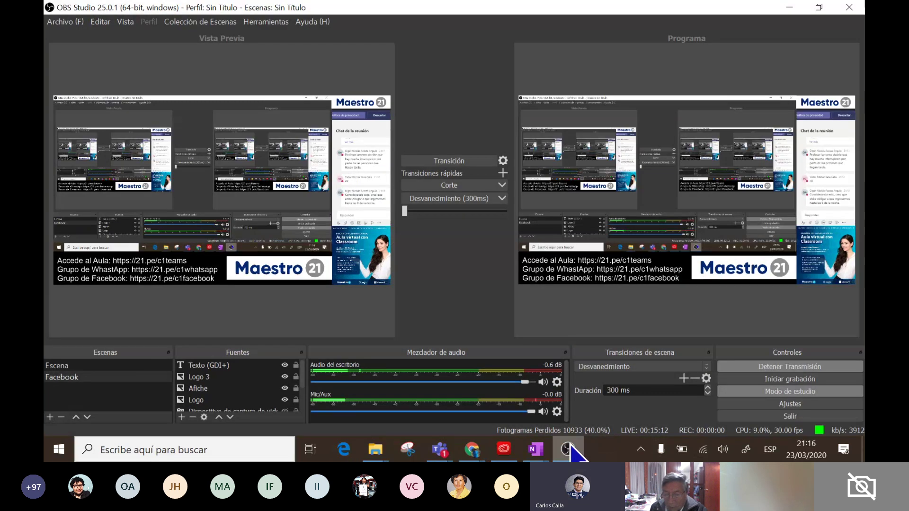
left_click(568, 449)
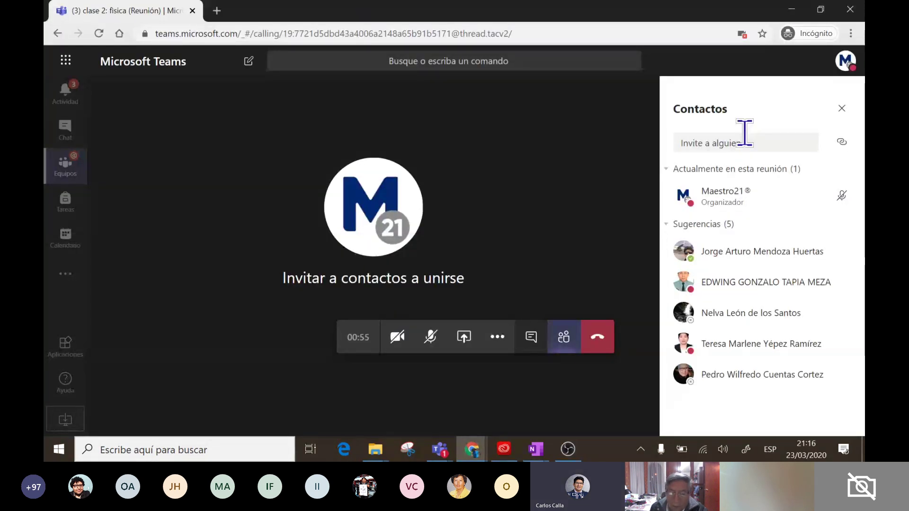
Step: Copy the meeting's join information again via the meeting actions
left_click(841, 142)
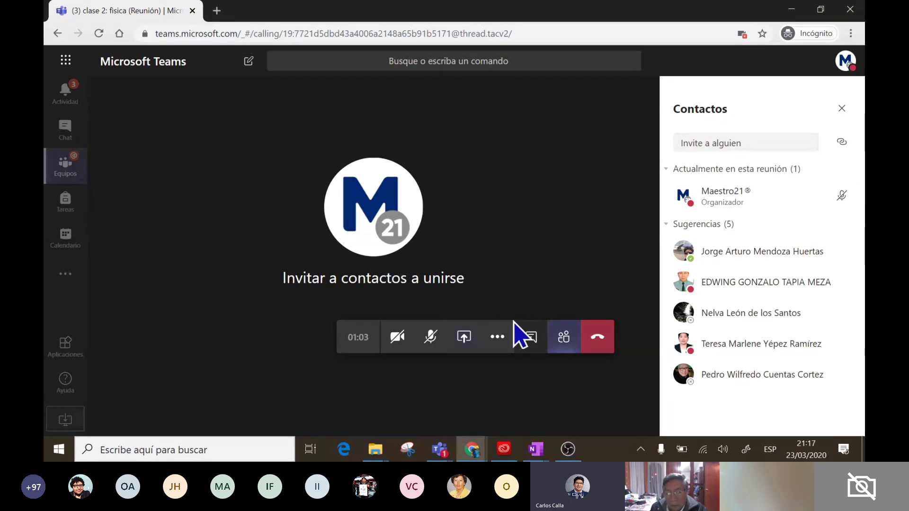
left_click(496, 337)
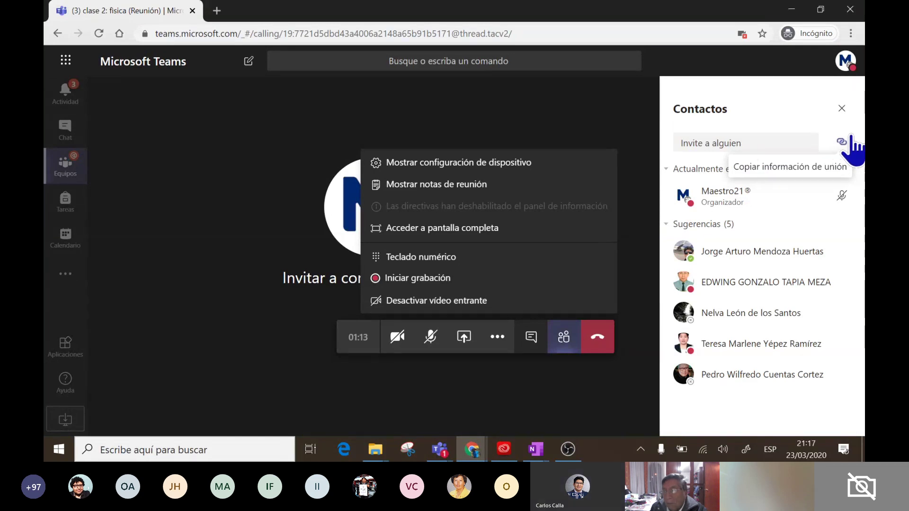
left_click(841, 141)
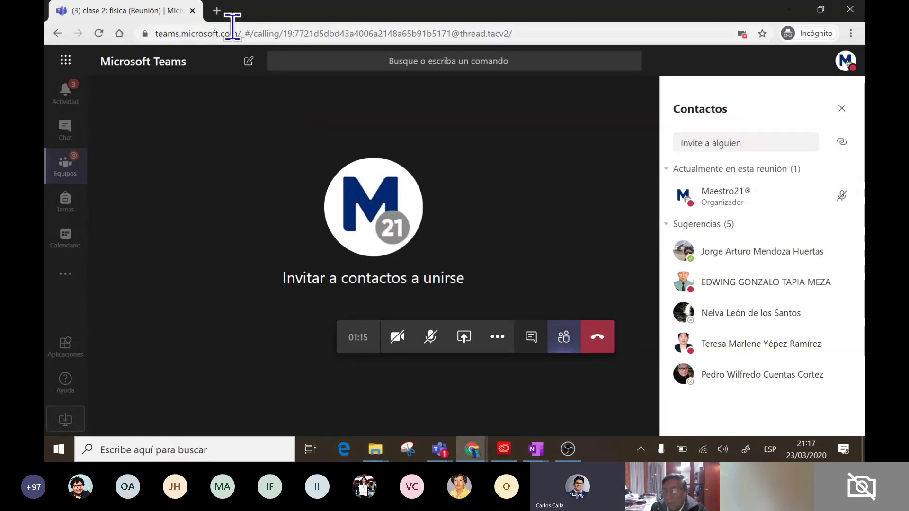
Step: Paste the join text into a new incognito tab's address bar to verify it
left_click(217, 11)
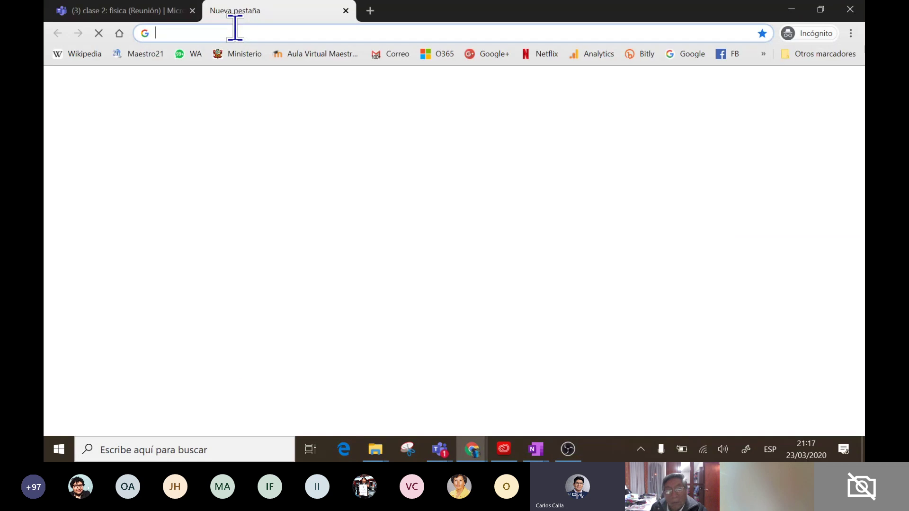
type("Join Microsoft Teams Meeting Learn more about Teams")
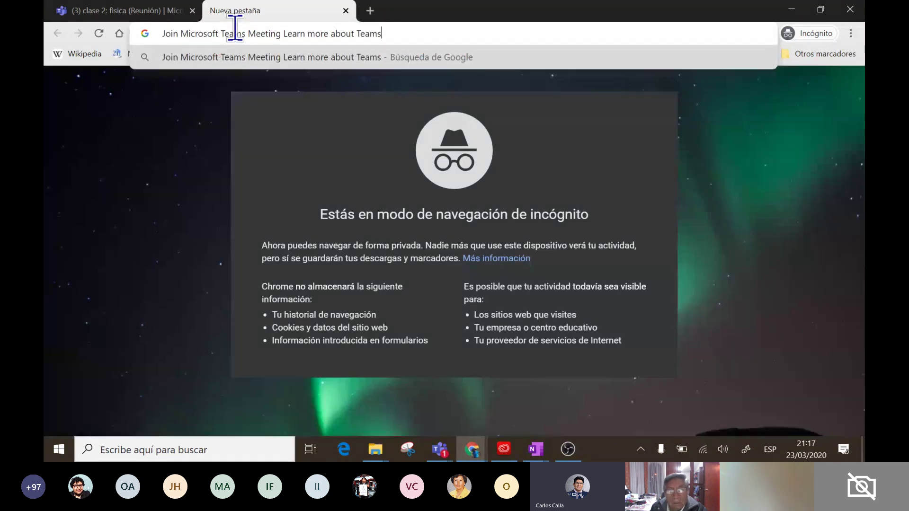
left_click_drag(235, 29, 487, 91)
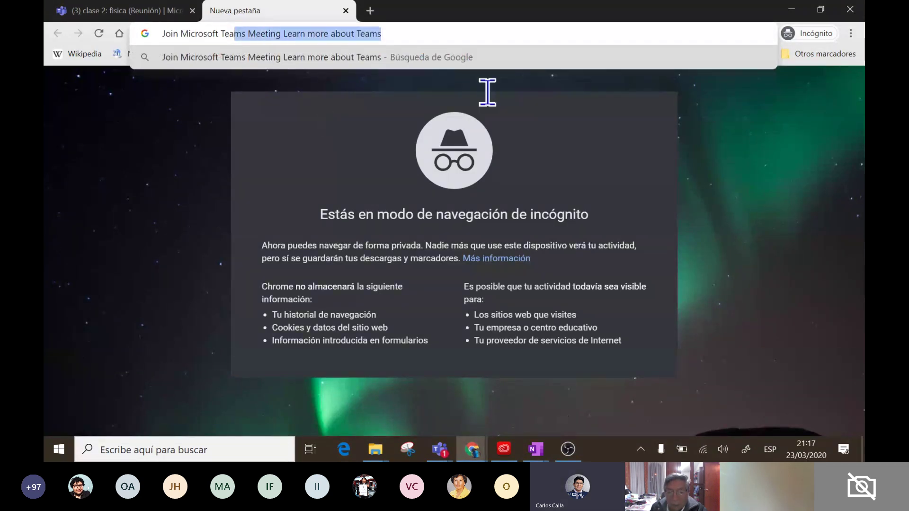
left_click(536, 448)
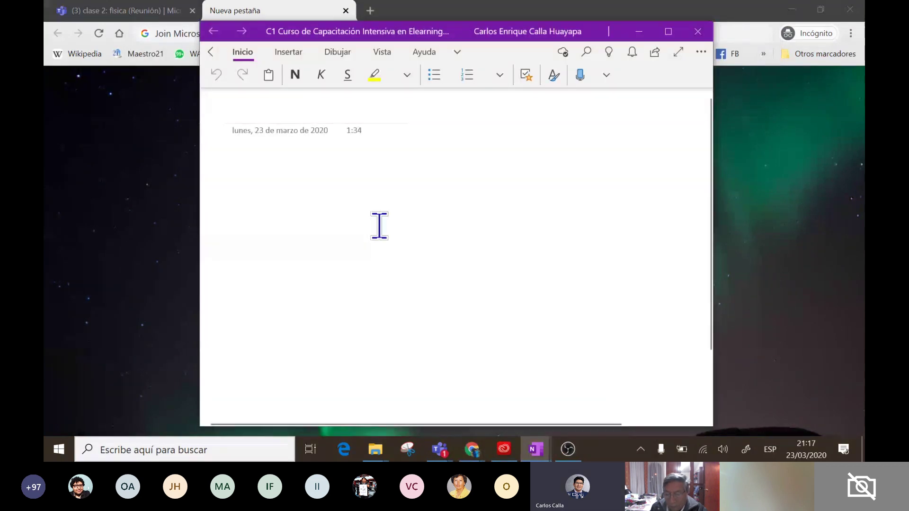
Step: Paste the Join Microsoft Teams Meeting link into OneNote, copy its address, and close Edge's extra tab
type("Join Microsoft Teams Meeting Learn more about Teams")
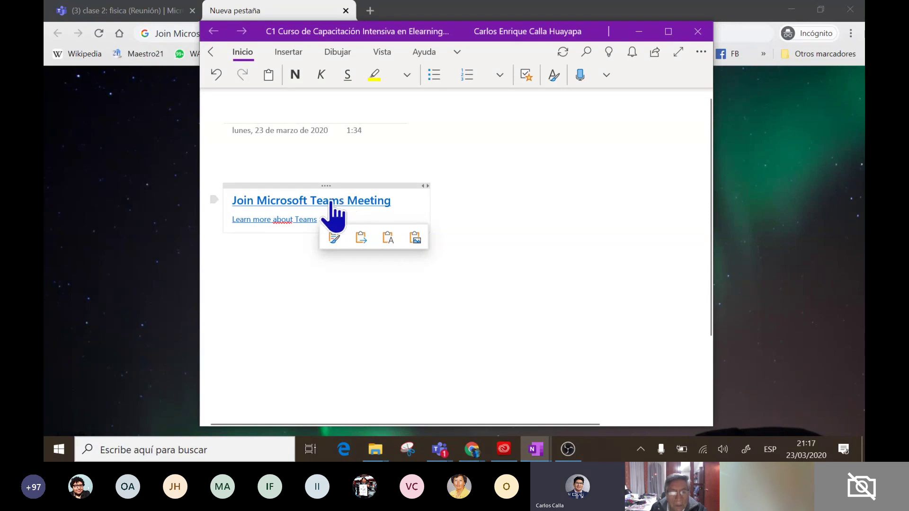
left_click(350, 201)
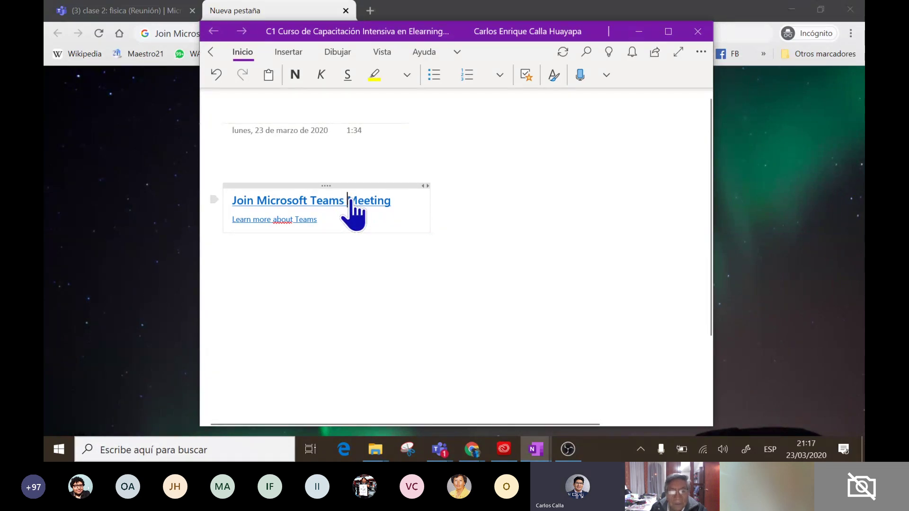
right_click(350, 199)
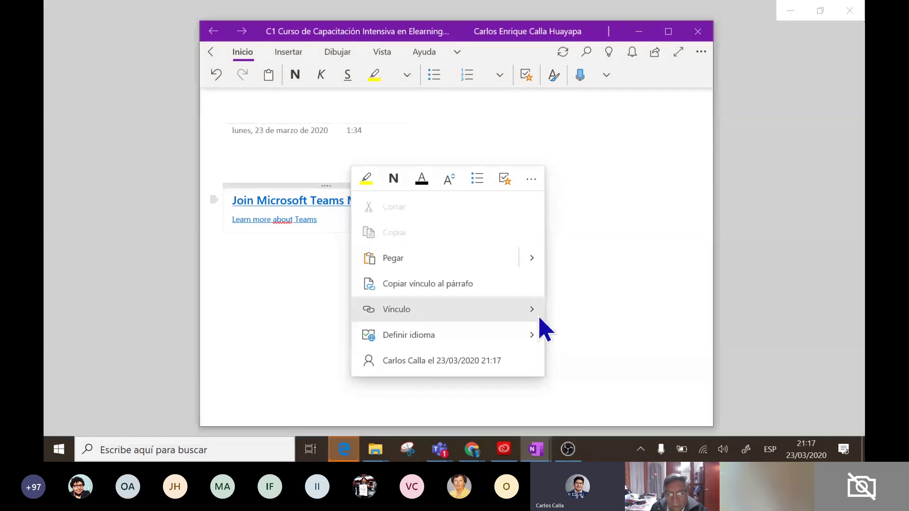
left_click(535, 315)
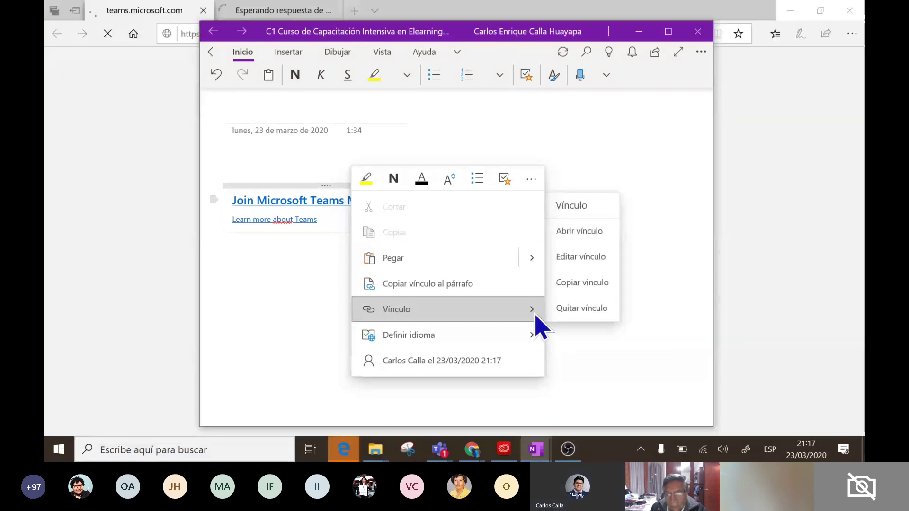
left_click(583, 284)
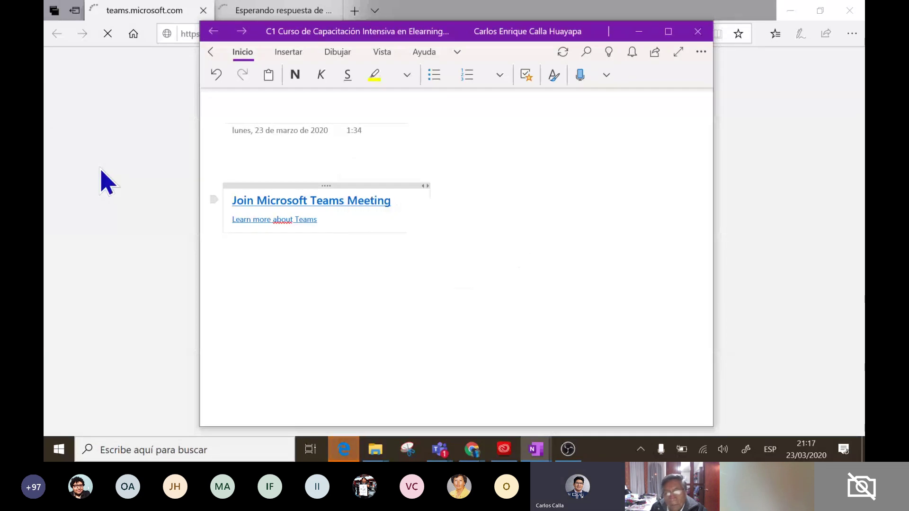
left_click(108, 182)
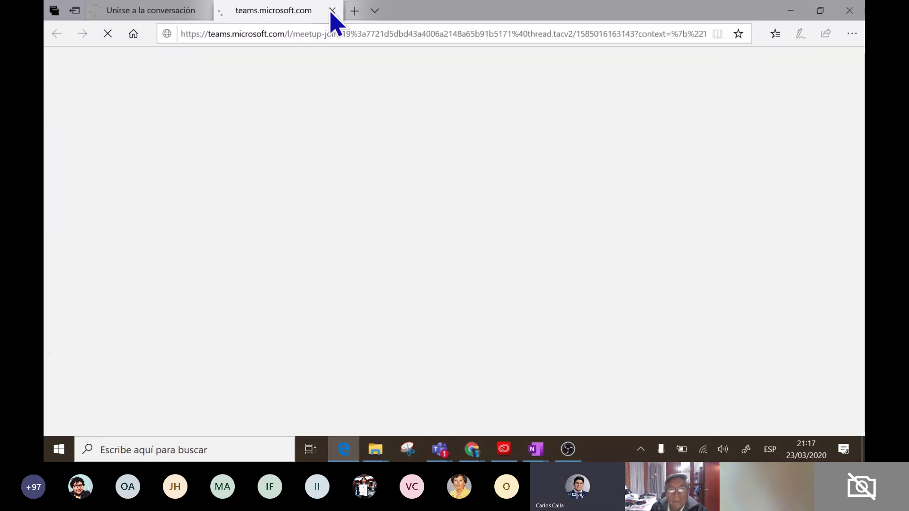
left_click(203, 11)
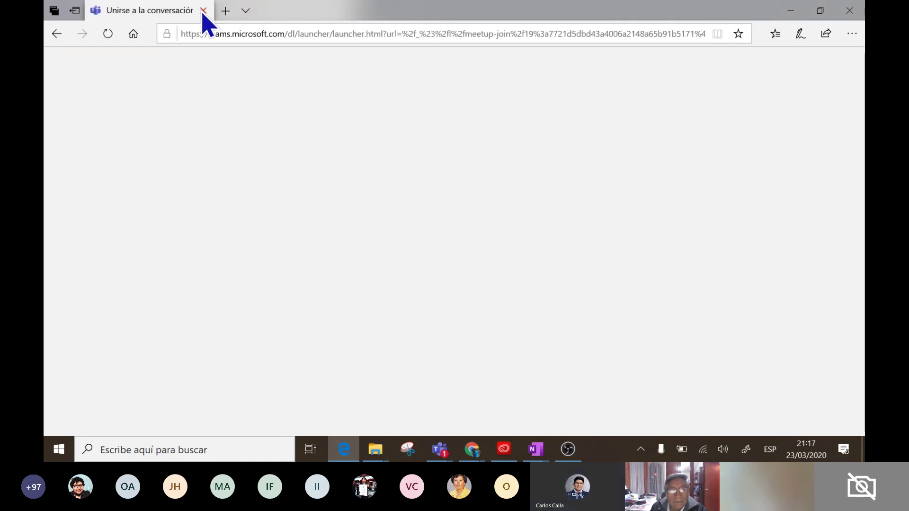
Step: Close the Edge join window and return to the Chrome tab with the Teams call
left_click(204, 11)
left_click(137, 254)
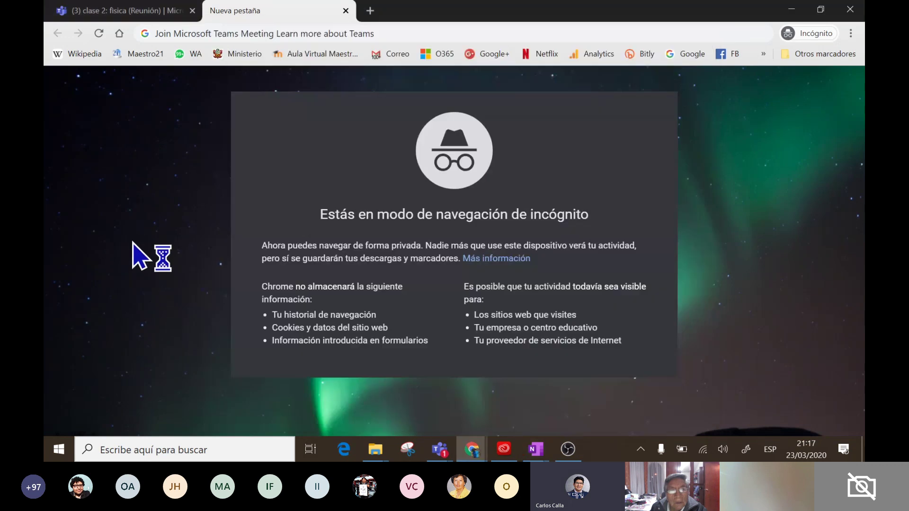
left_click(150, 11)
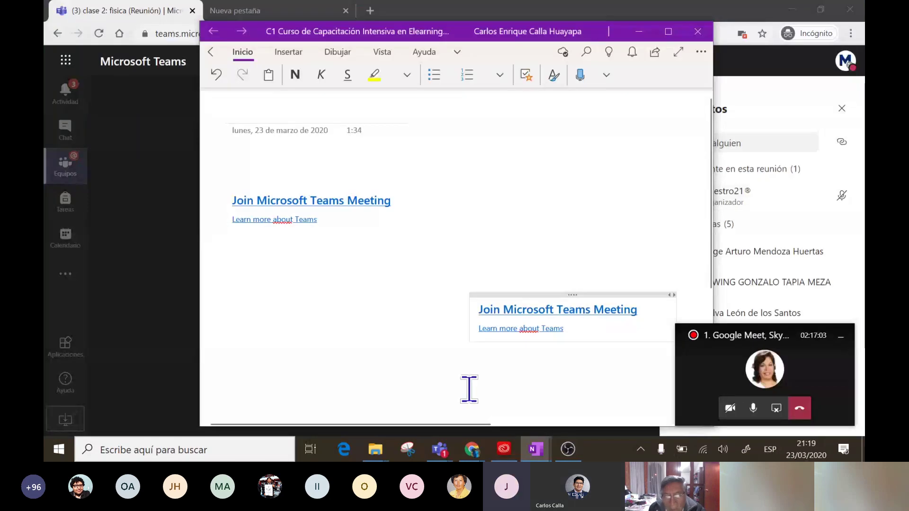
Step: Close the Adobe Creative Cloud window from its taskbar icon
right_click(506, 439)
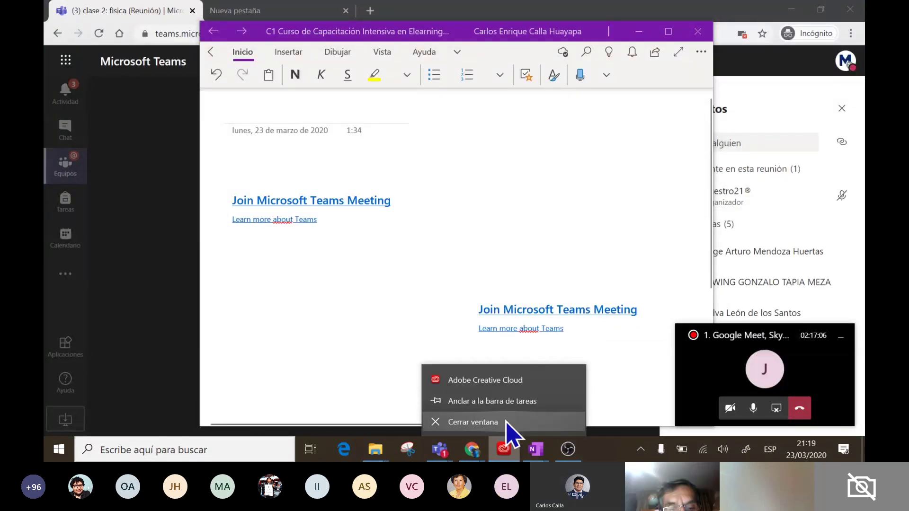
left_click(507, 431)
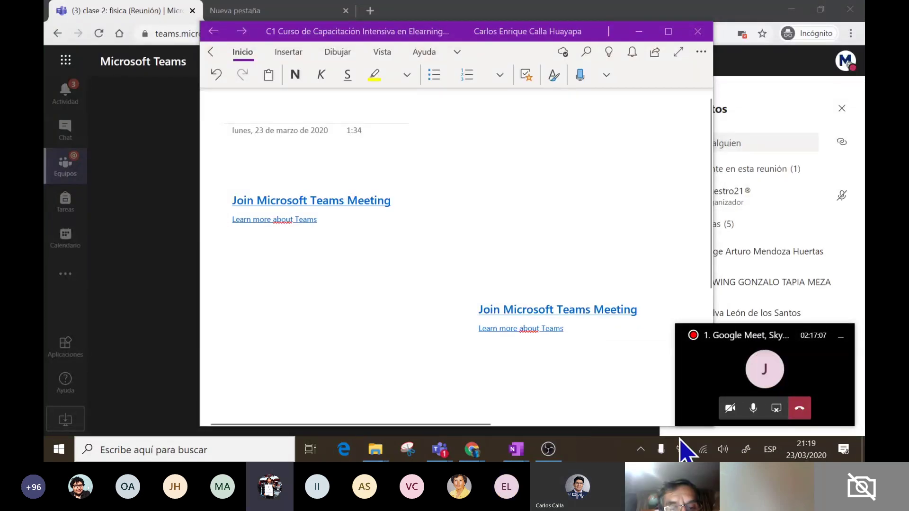
right_click(810, 449)
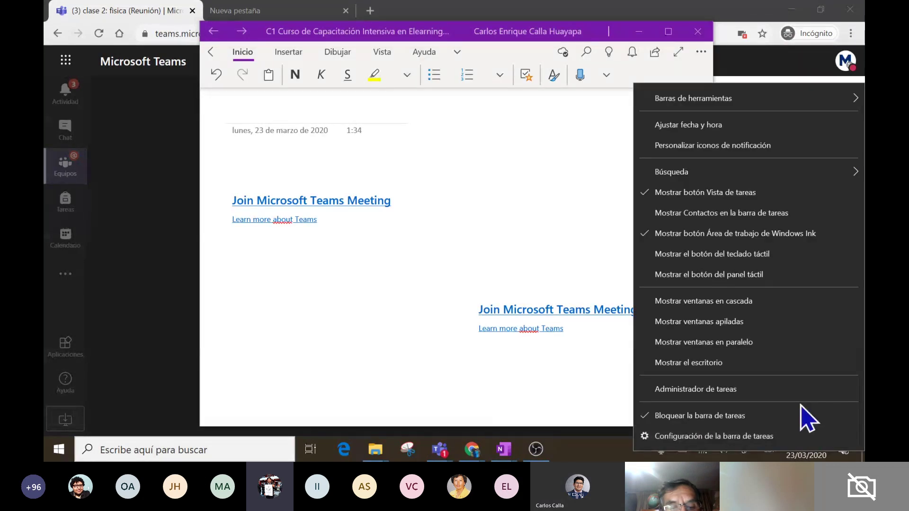
left_click(431, 456)
Step: Check the desktop Teams meeting and OBS windows, then launch Task Manager (Administrador de tareas)
mouse_move(431, 455)
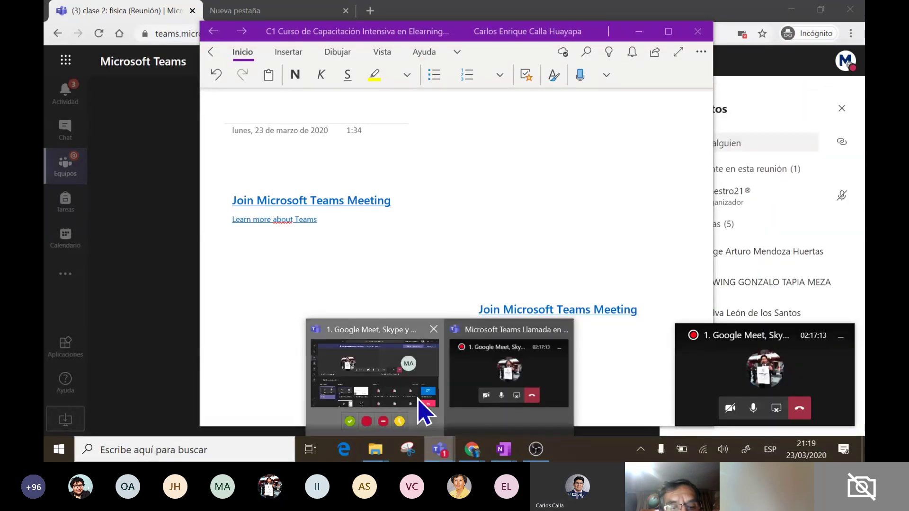
left_click(416, 412)
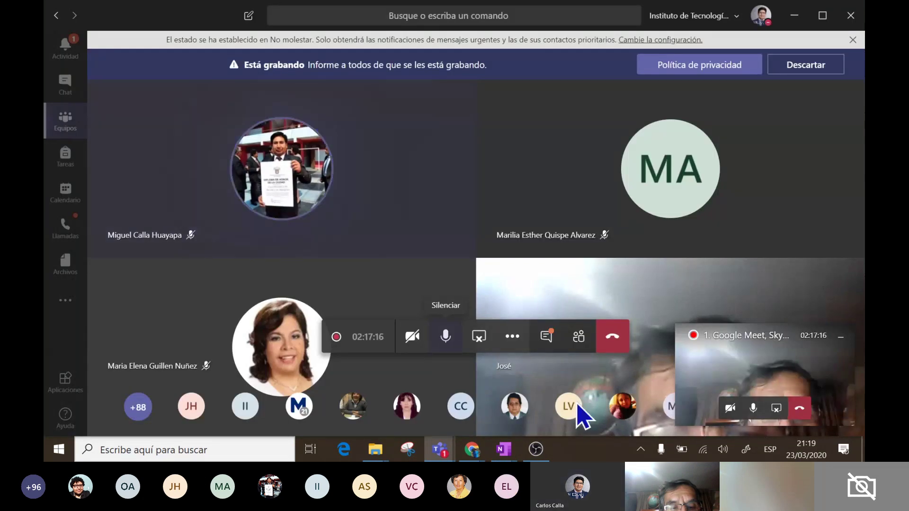
left_click(536, 449)
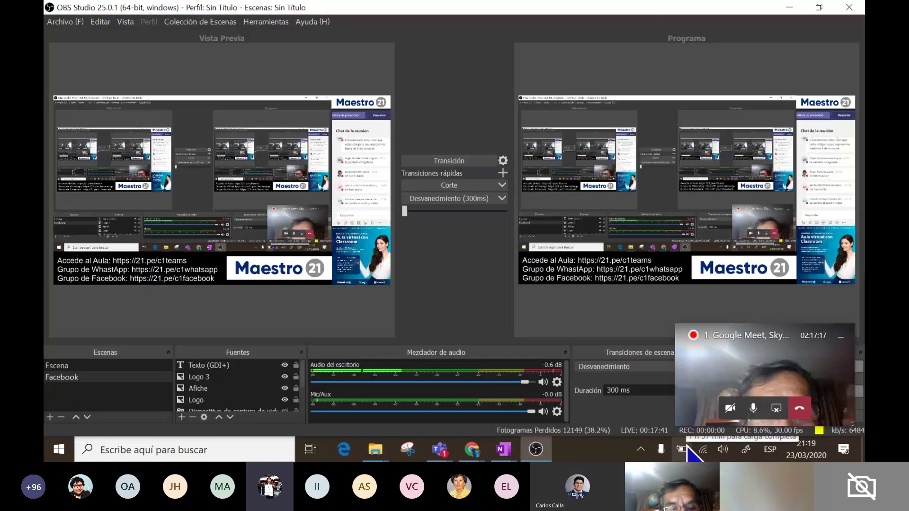
right_click(799, 457)
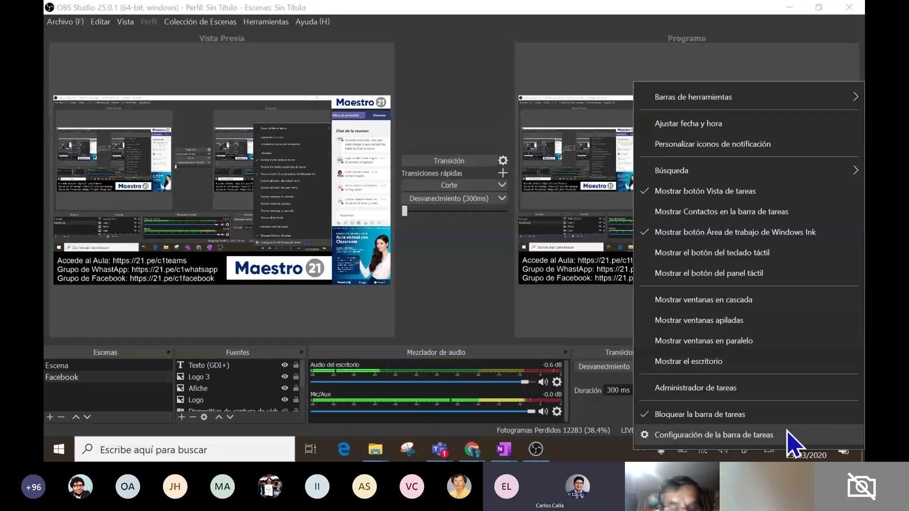
left_click(786, 388)
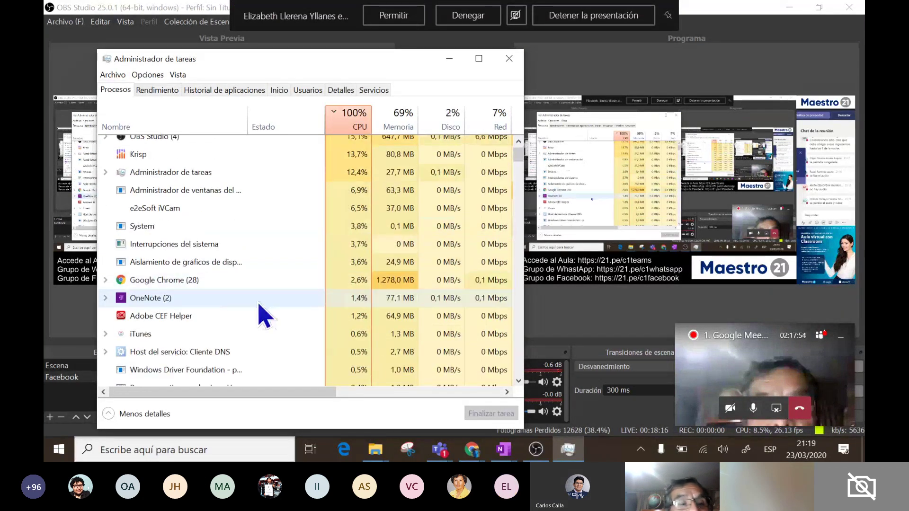
Step: End the Creative Cloud process in Task Manager
left_click(243, 349)
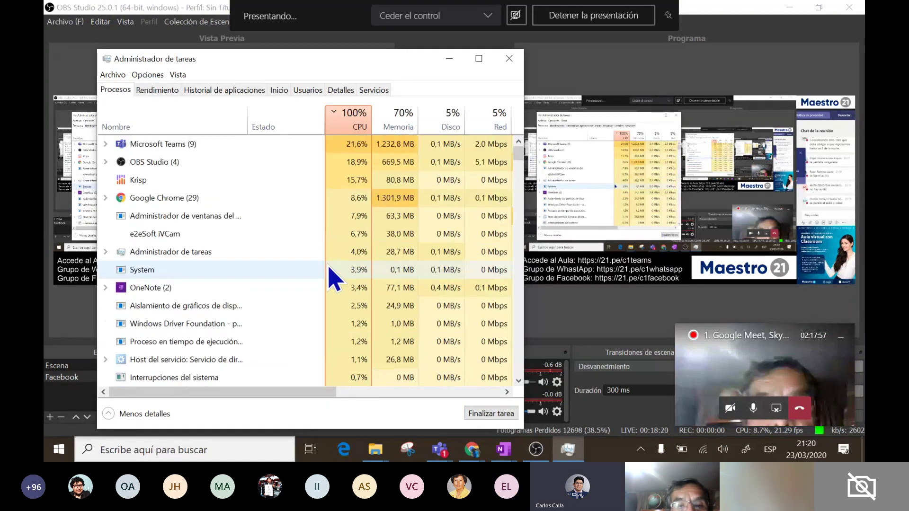
scroll(202, 353, "down", 1)
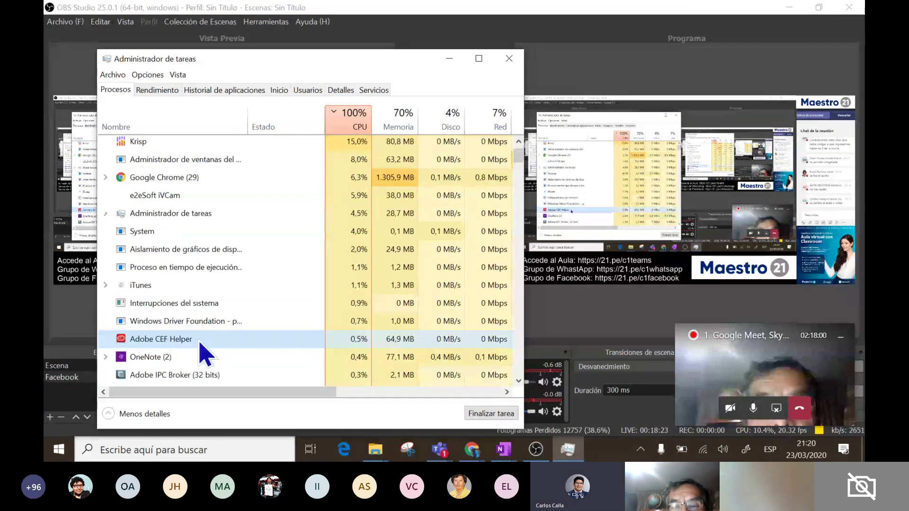
scroll(200, 344, "down", 1)
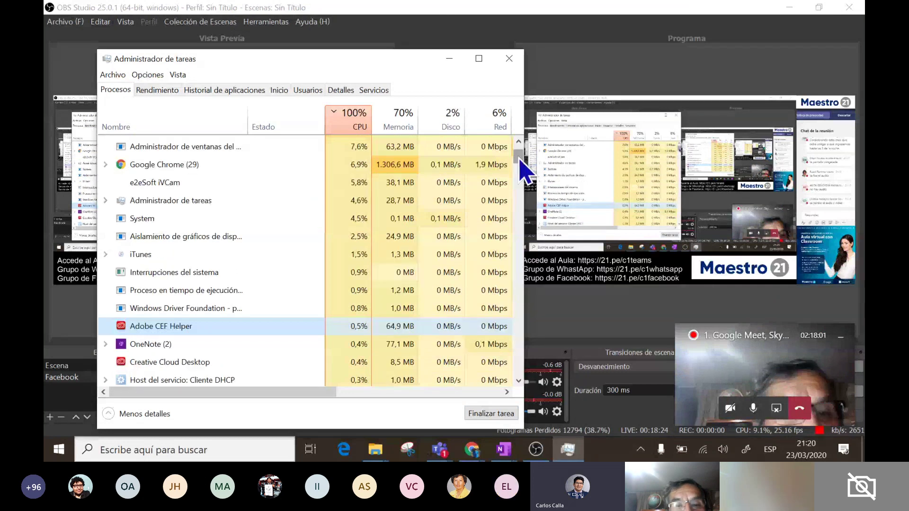
scroll(522, 168, "up", 2)
left_click(210, 360)
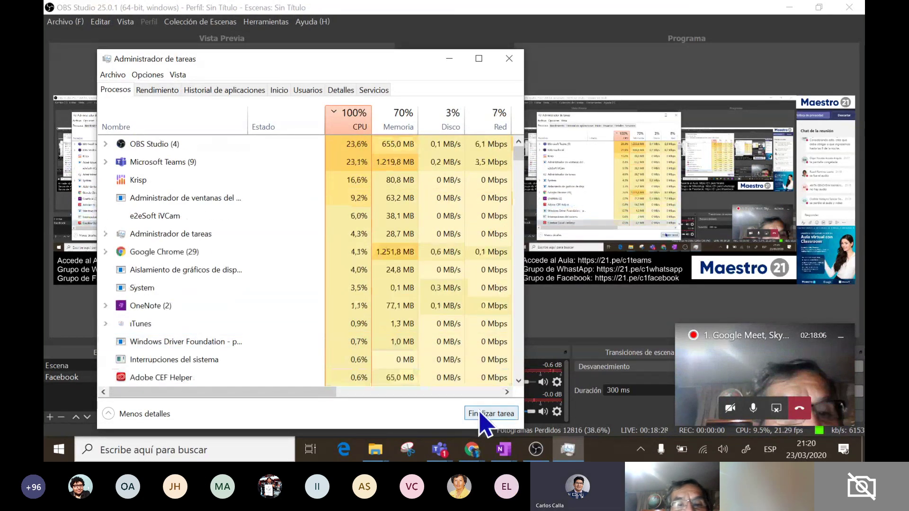
scroll(277, 341, "down", 1)
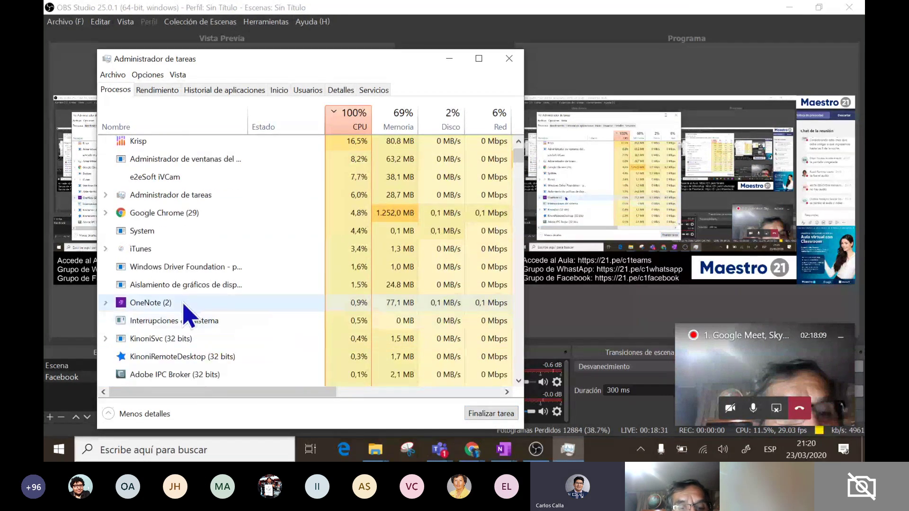
scroll(194, 374, "down", 1)
left_click(194, 374)
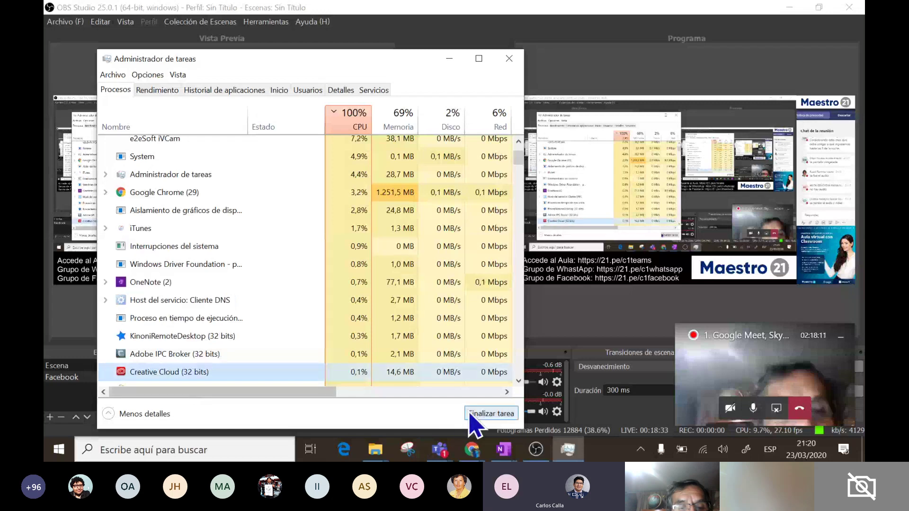
left_click(490, 414)
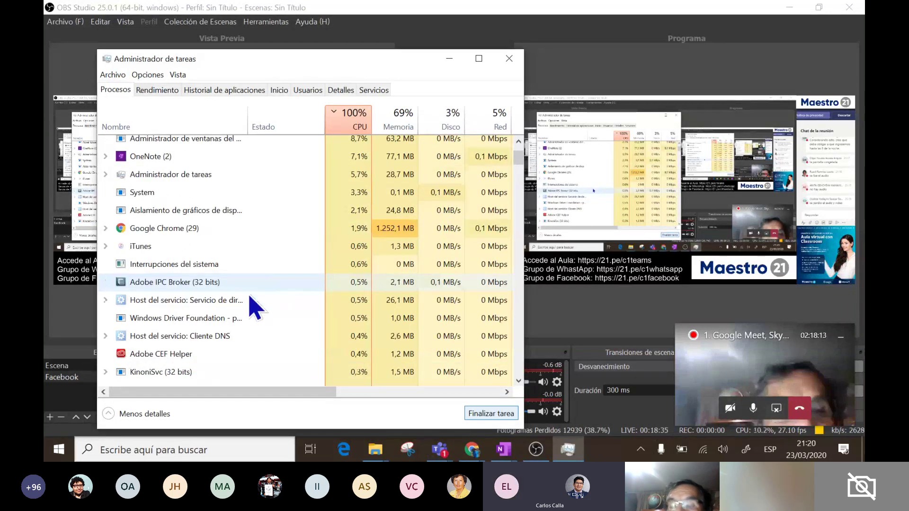
Step: End the Creative Cloud (32 bits) process as well
scroll(254, 319, "up", 1)
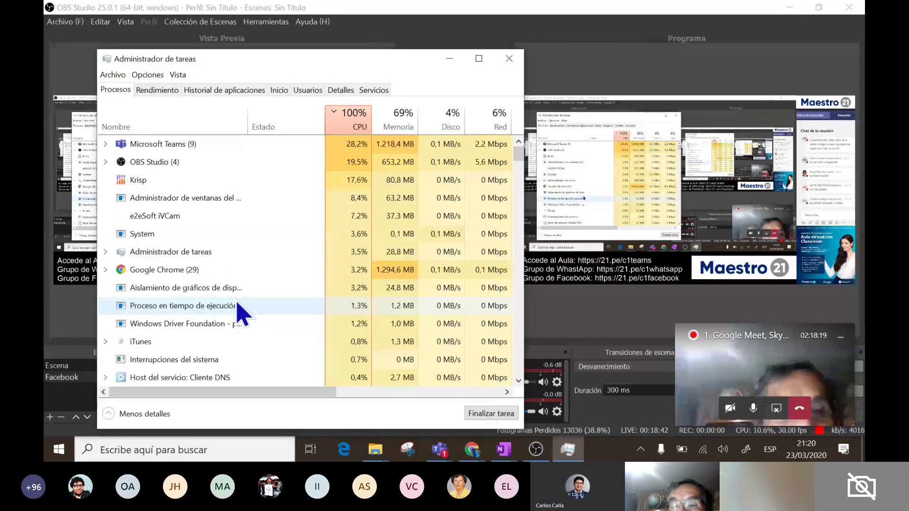
scroll(239, 308, "down", 1)
scroll(241, 312, "down", 1)
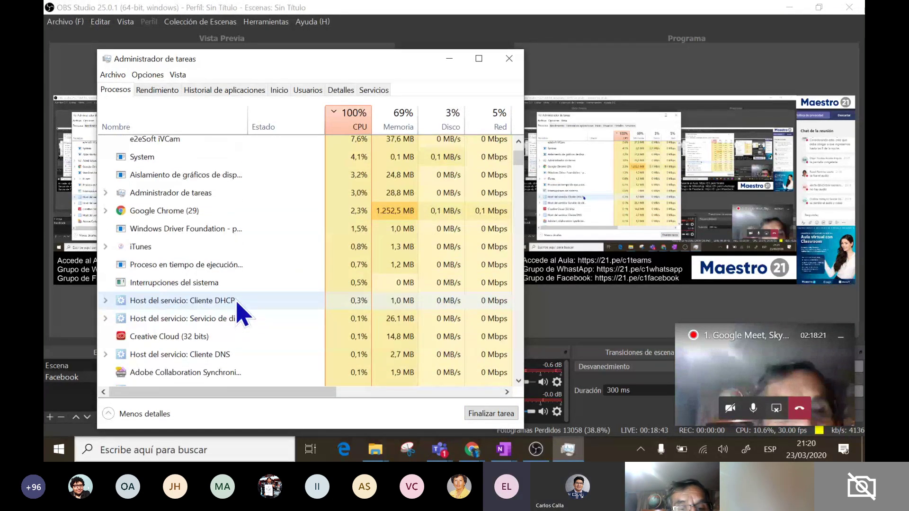
left_click(317, 336)
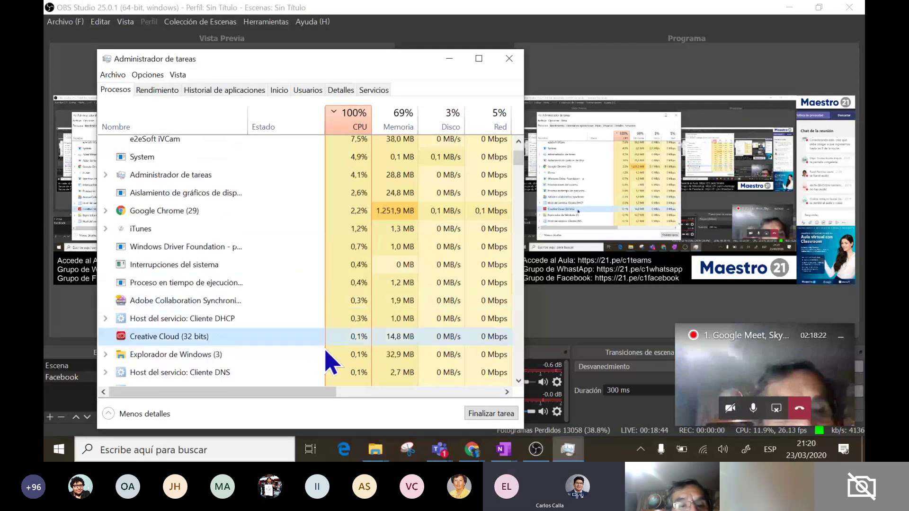
left_click(492, 414)
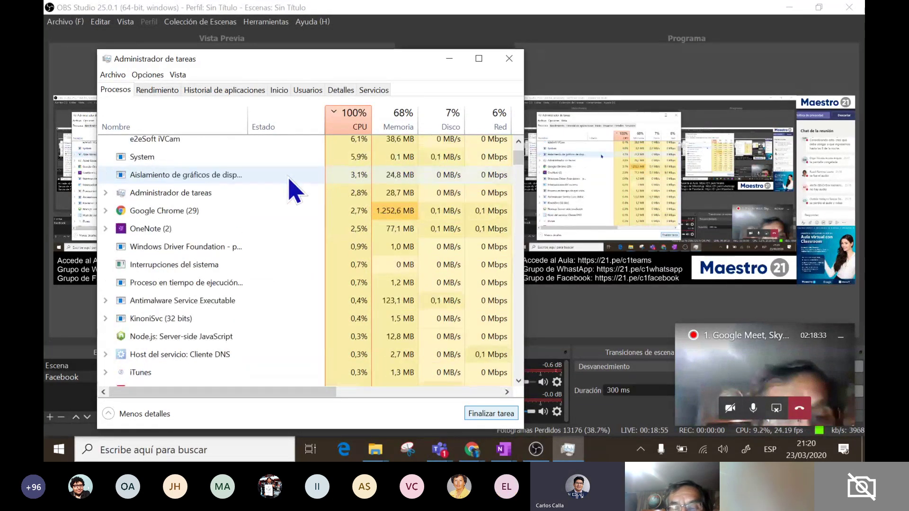
Step: Sort the process list by the Memoria column
left_click(398, 124)
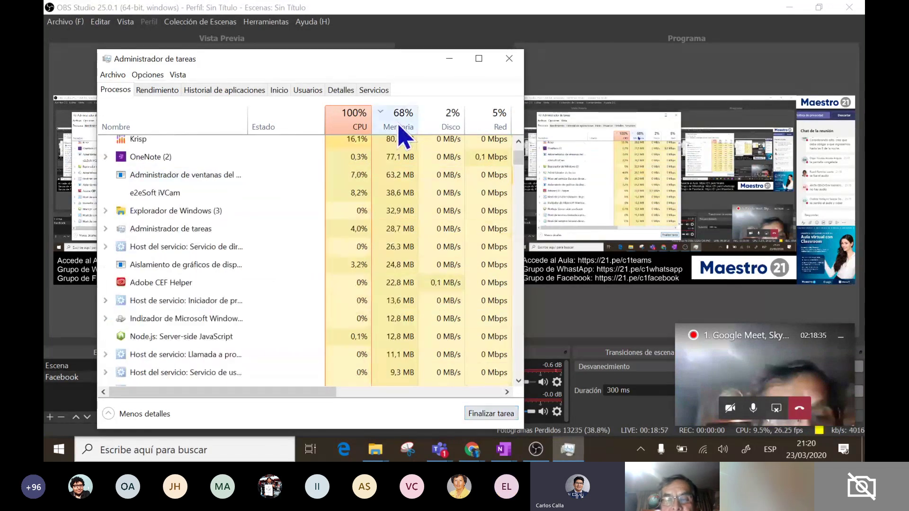
scroll(284, 204, "up", 2)
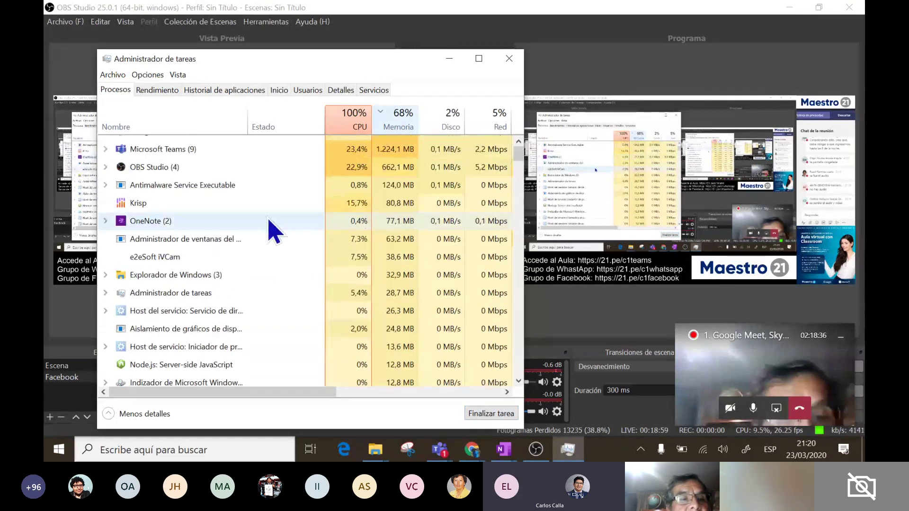
scroll(273, 231, "down", 1)
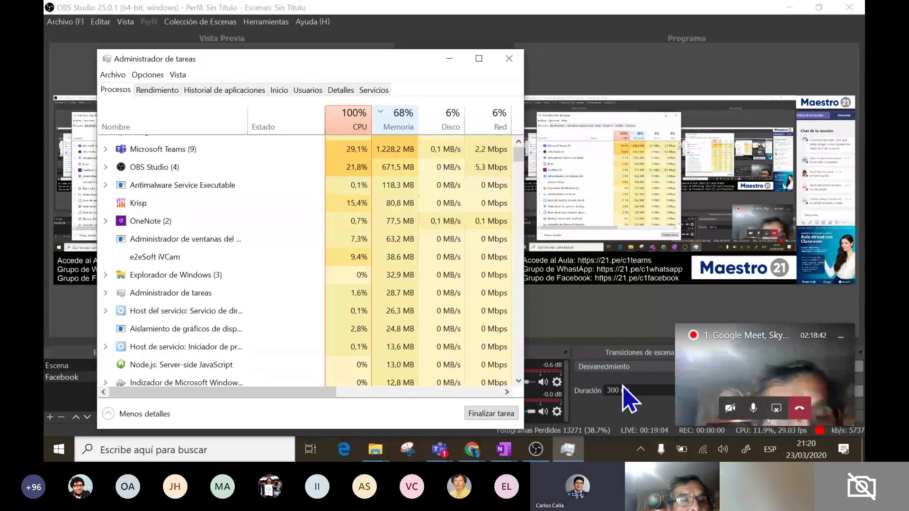
Step: Quit OBS Studio from its tray icon, confirming with Sí
left_click(640, 449)
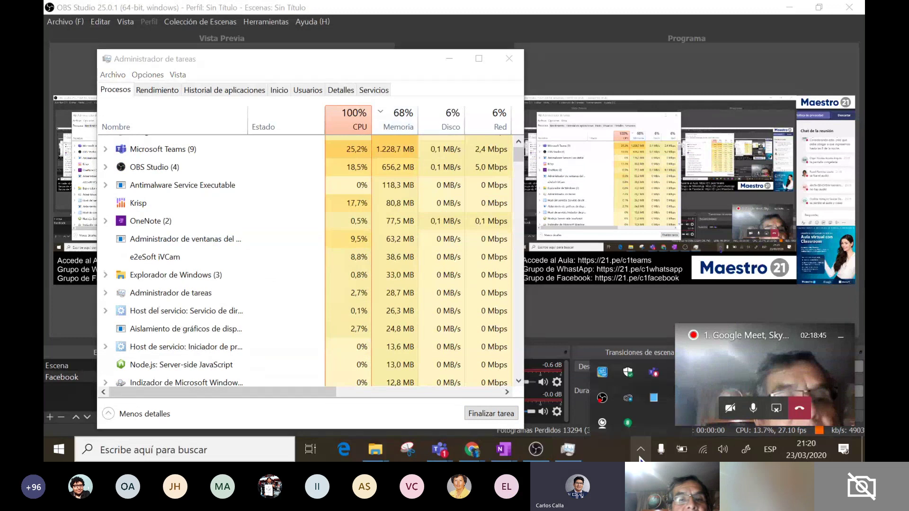
right_click(606, 401)
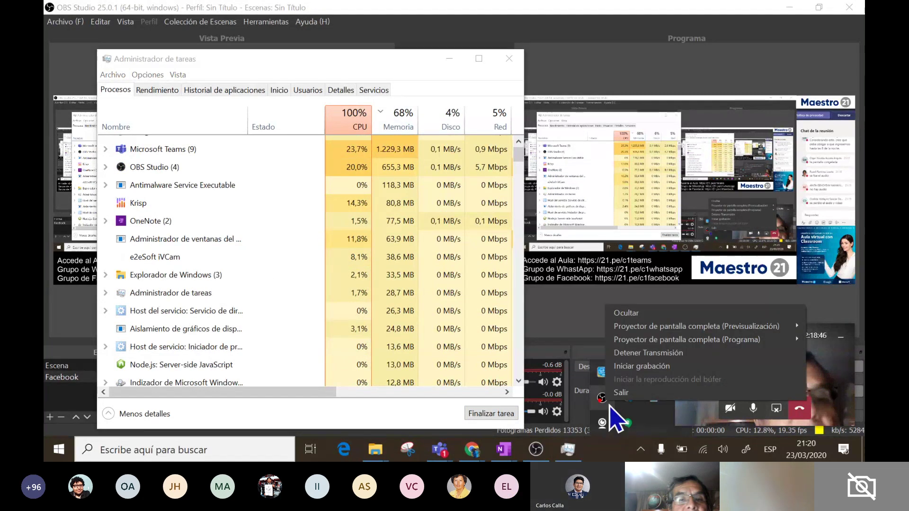
left_click(641, 366)
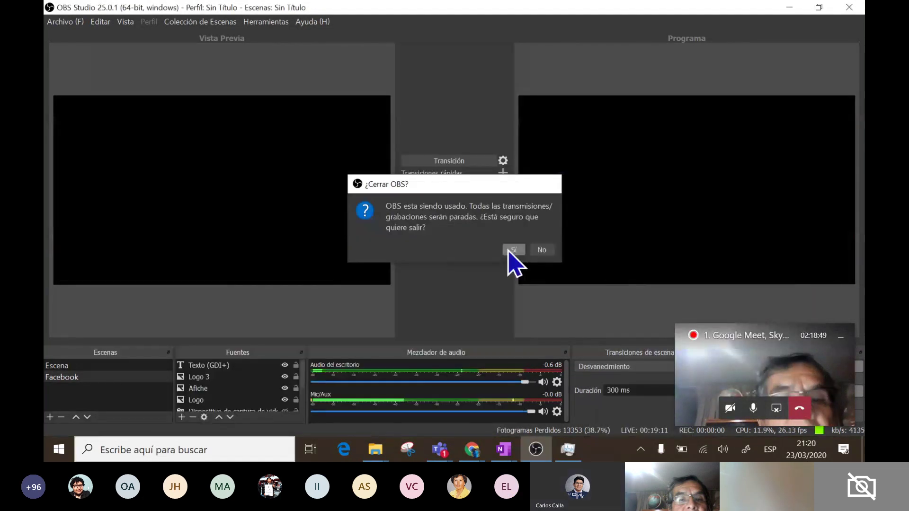
left_click(510, 249)
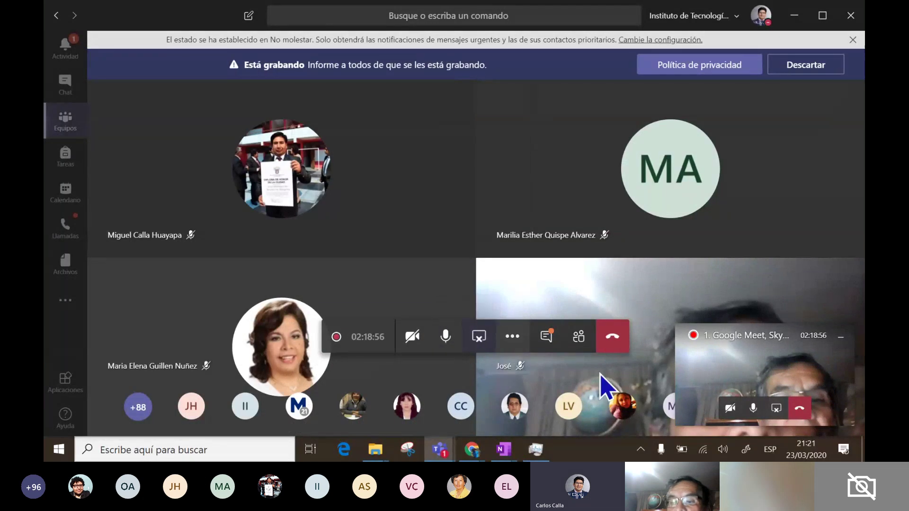
Step: Minimize the recording widget and bring the desktop Teams meeting window back in front
mouse_move(472, 447)
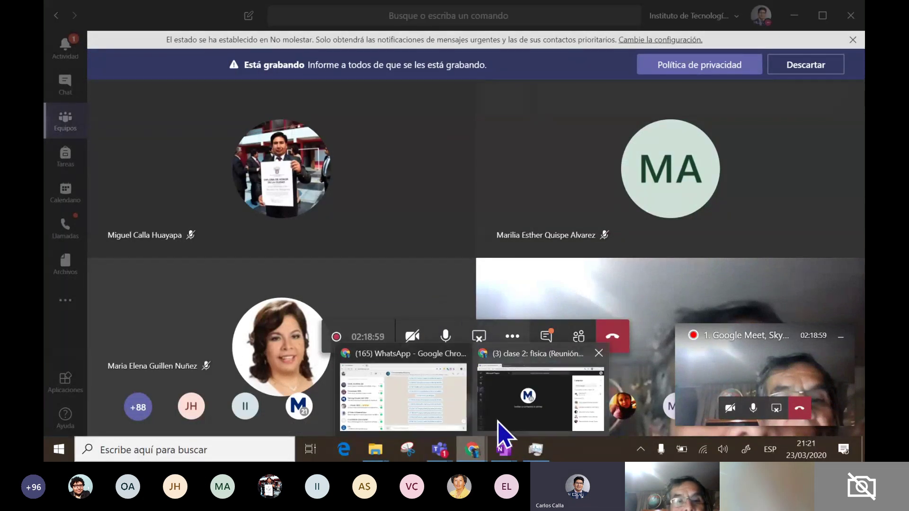
left_click(498, 422)
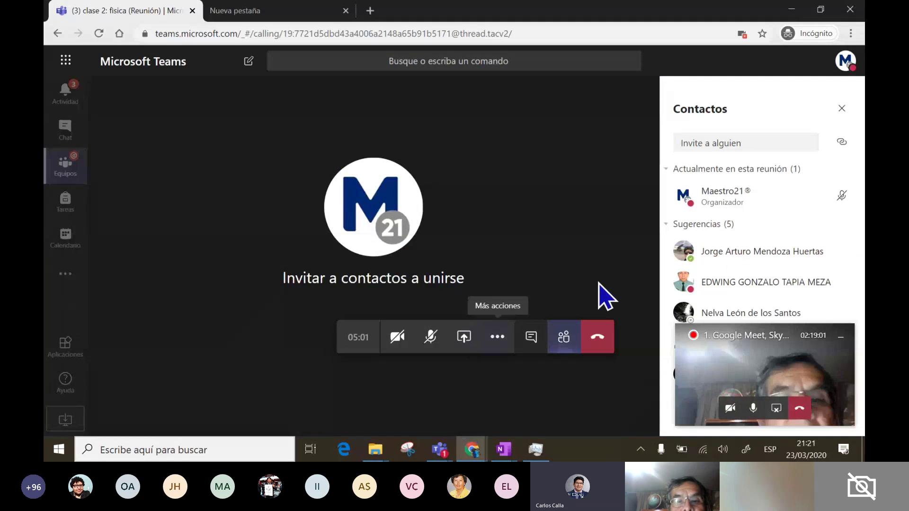
left_click(835, 338)
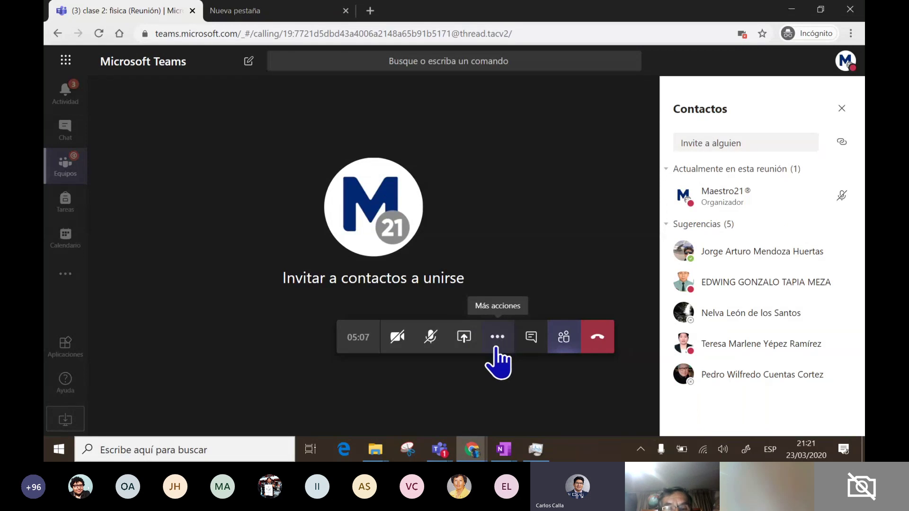
left_click(471, 449)
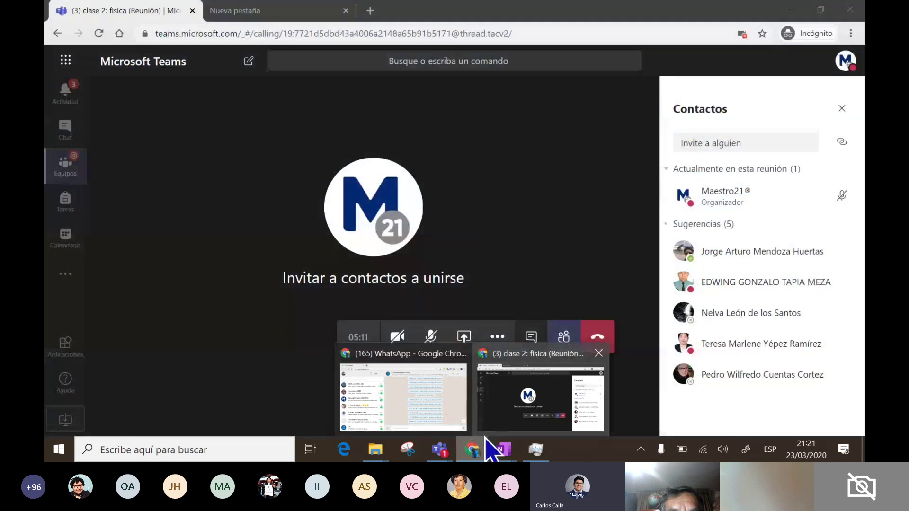
mouse_move(441, 448)
left_click(405, 400)
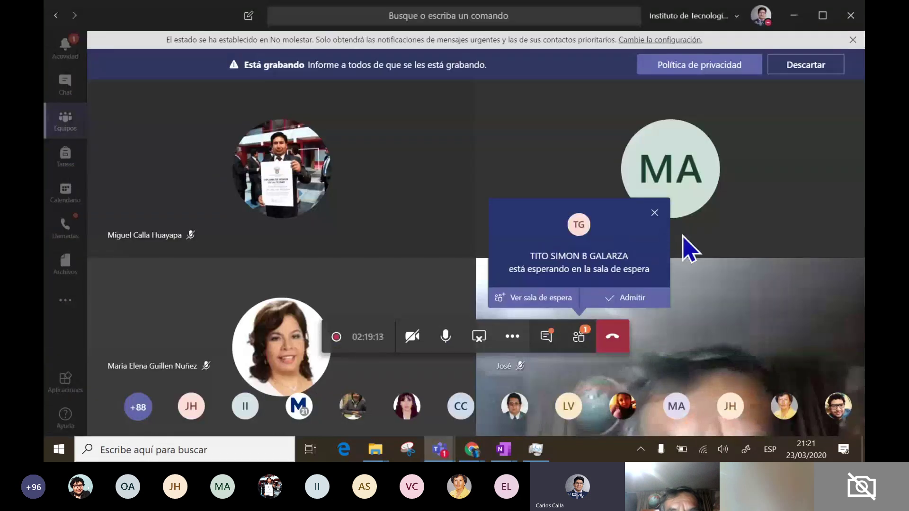
Step: Dismiss the lobby notice and choose Mostrar detalles de la reunión from the Más acciones menu
left_click(655, 213)
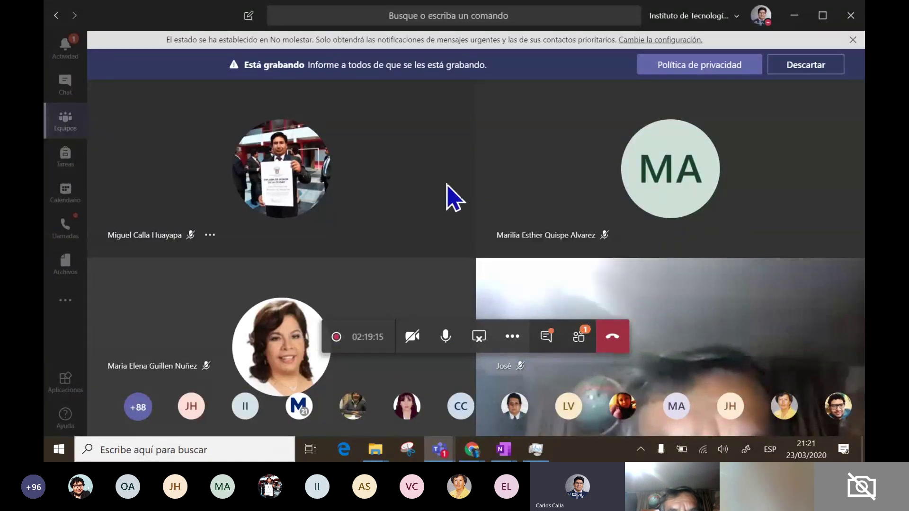
left_click(508, 343)
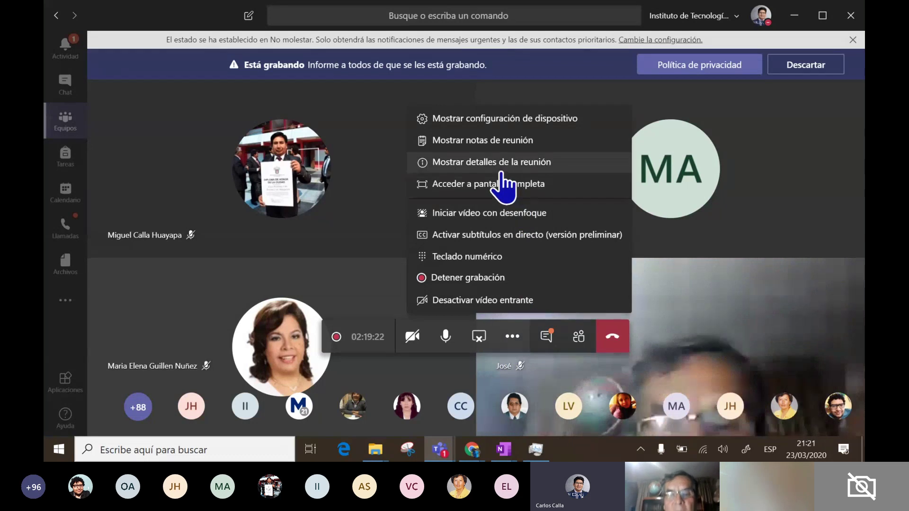
left_click(518, 343)
left_click(518, 343)
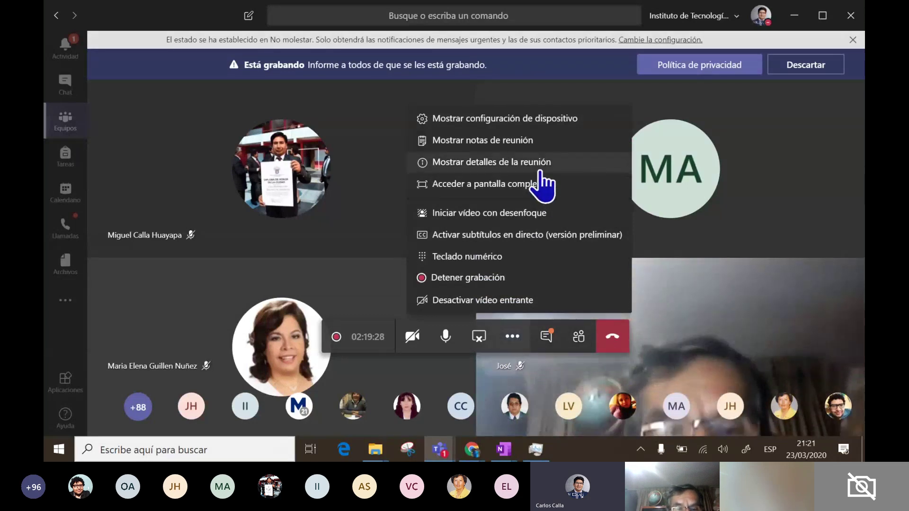
left_click(540, 172)
mouse_move(544, 181)
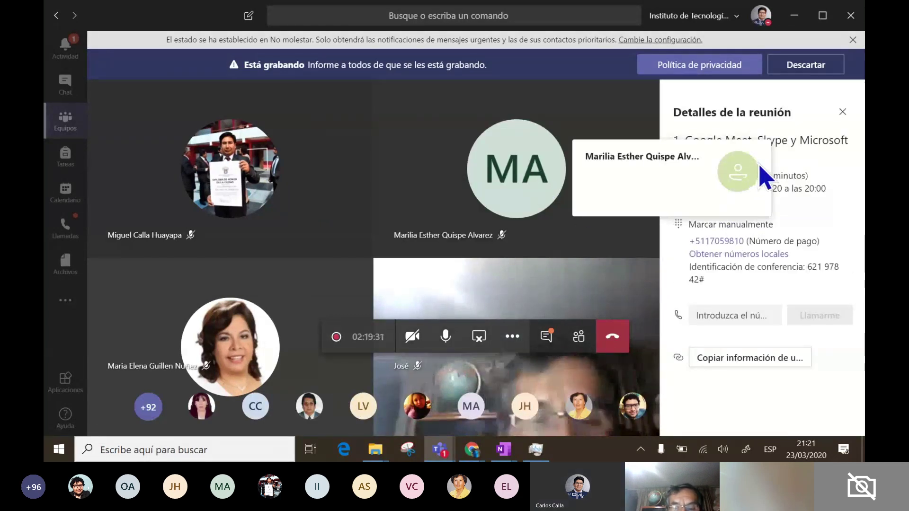
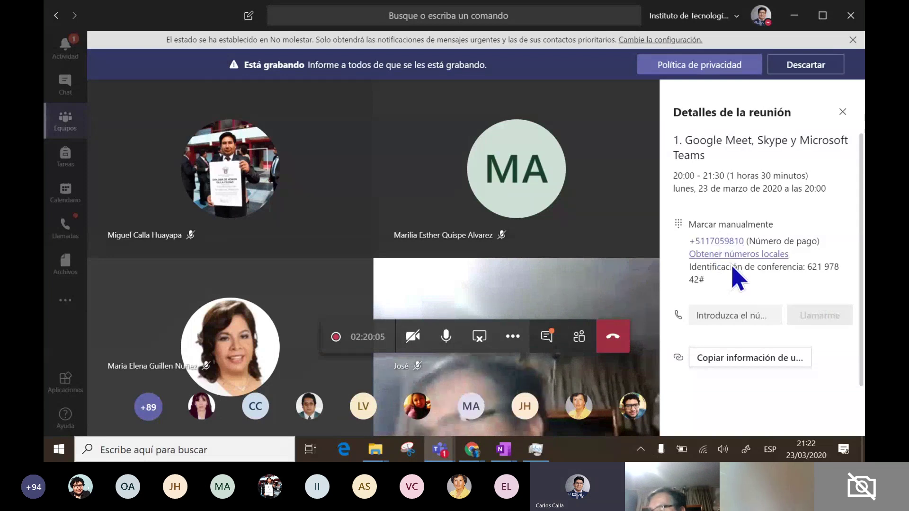
Step: Copy the Teams meeting's join information and bring the OneNote notebook forward
left_click(745, 358)
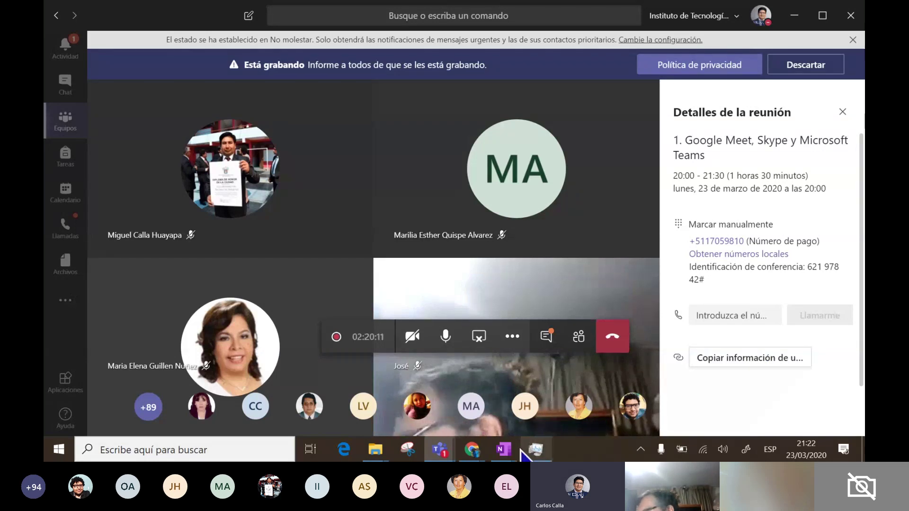
mouse_move(503, 448)
left_click(534, 386)
Step: Paste the Teams meeting join details into an empty area of the OneNote page
left_click(463, 213)
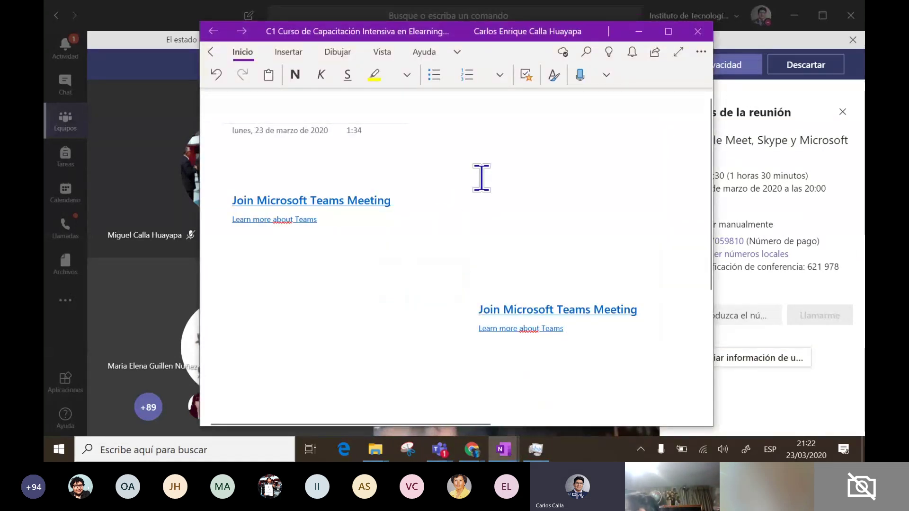
key("ctrl+v")
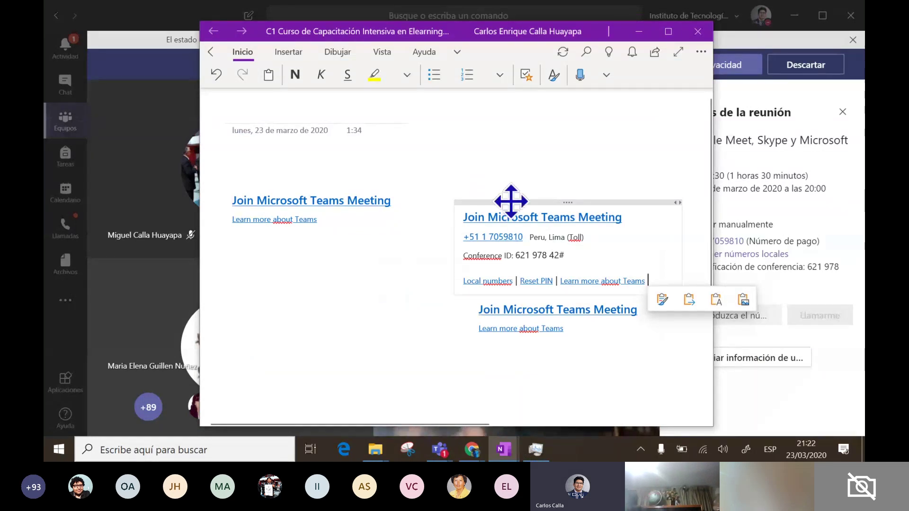
left_click(524, 217)
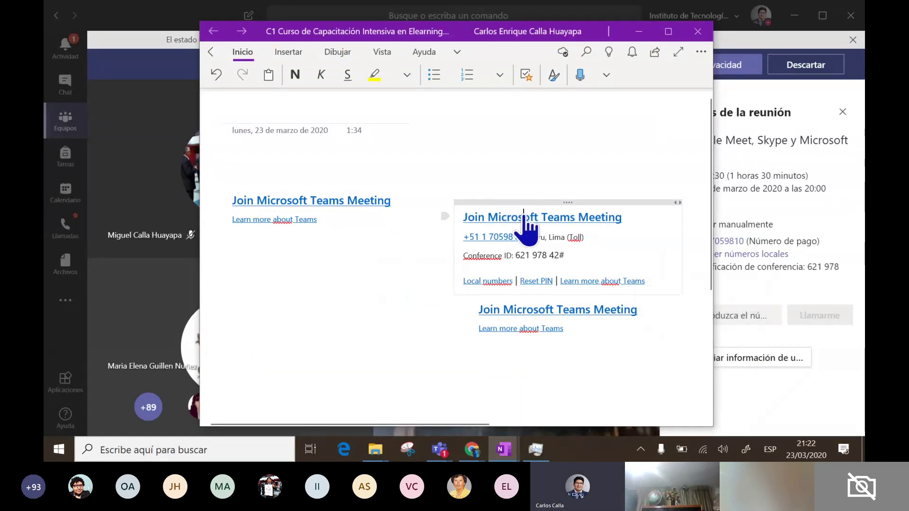
right_click(524, 217)
Step: Move the pasted join note up beside the page date and open its join link
left_click_drag(493, 199, 501, 123)
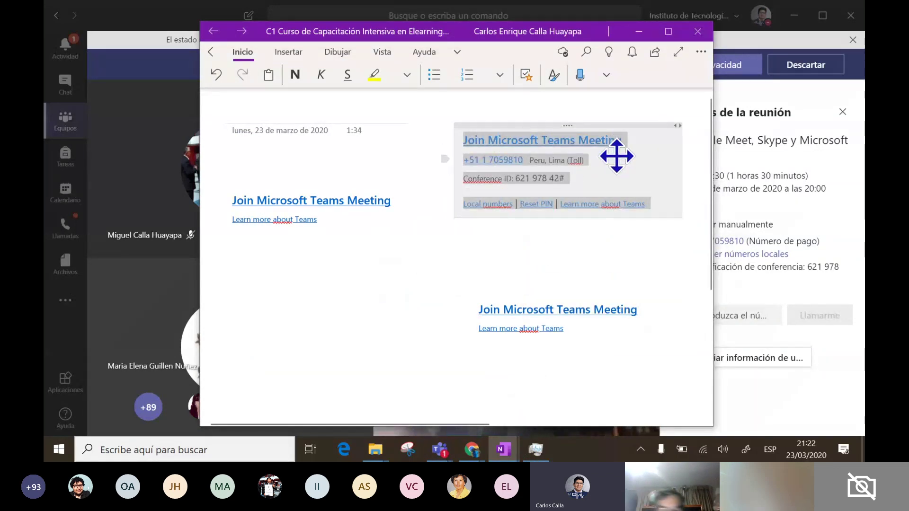
right_click(600, 145)
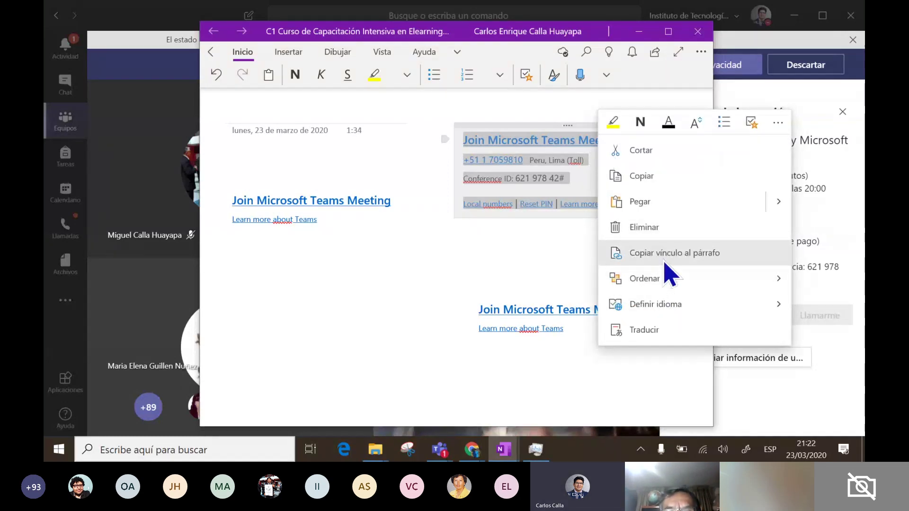
left_click(624, 179)
left_click(598, 144)
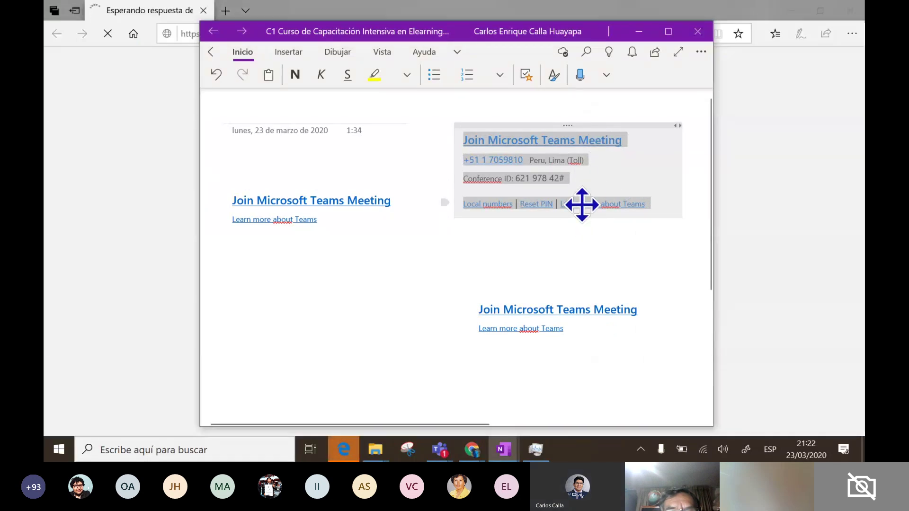
Step: Open the Join Microsoft Teams Meeting link, close the aka.ms tab, and choose joining in the browser
left_click(424, 185)
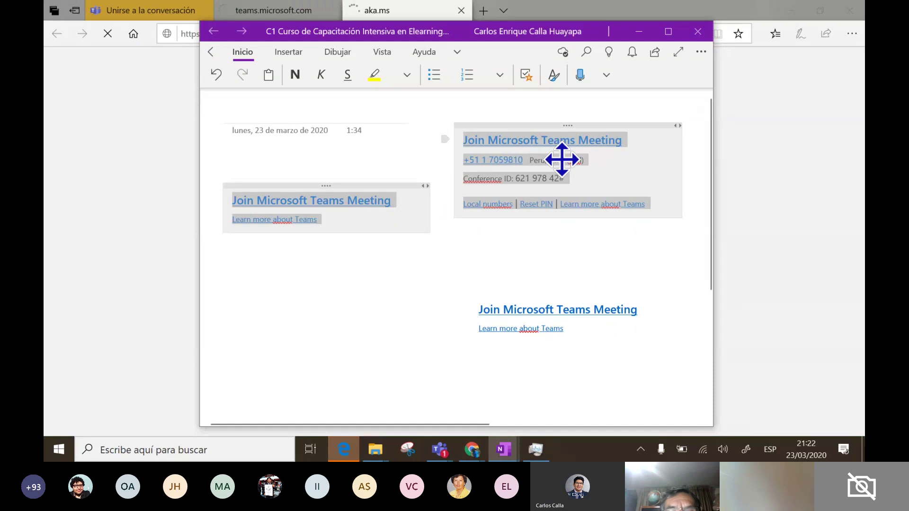
left_click(600, 316)
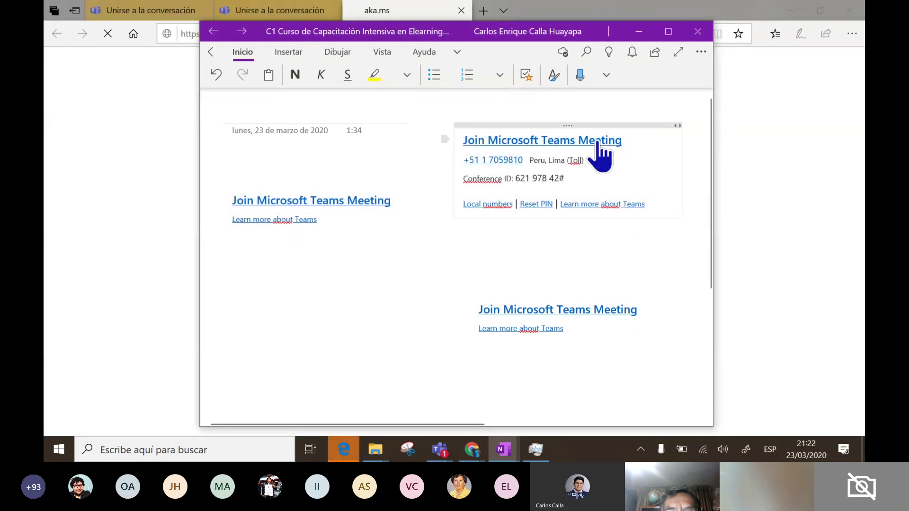
left_click(597, 141)
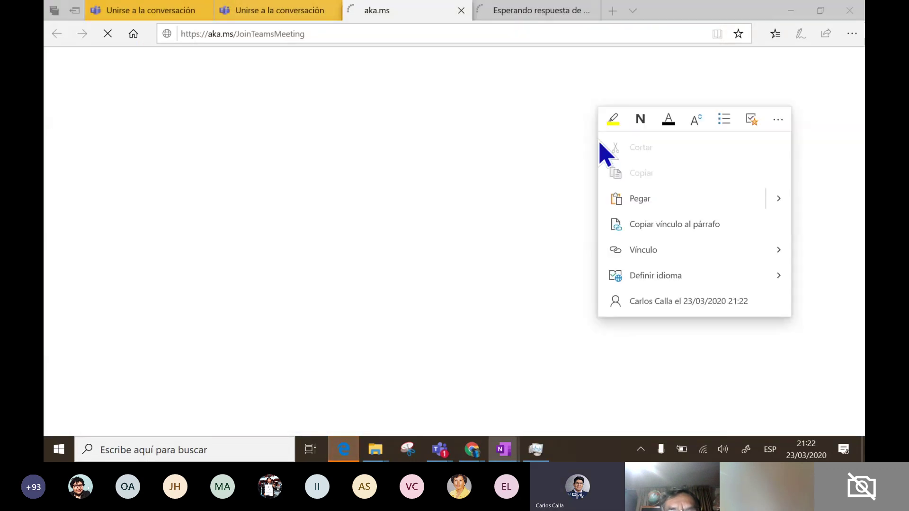
left_click(461, 11)
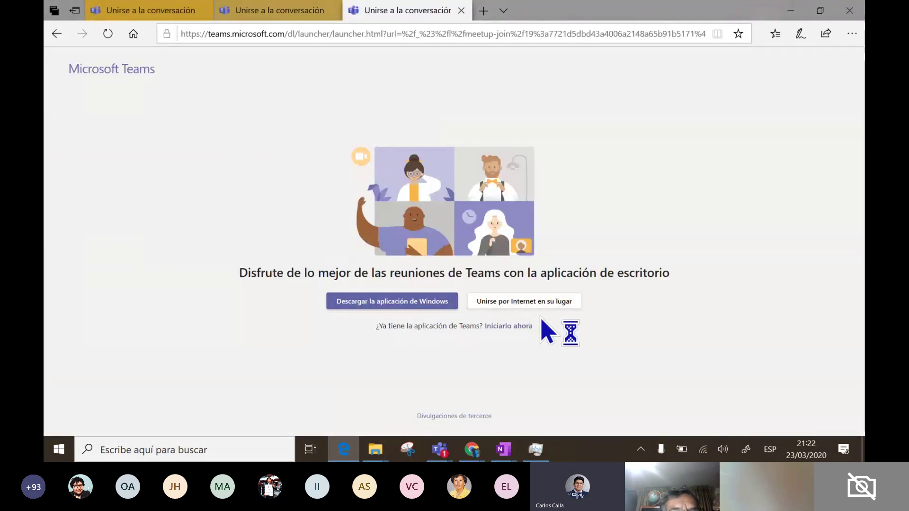
left_click(502, 310)
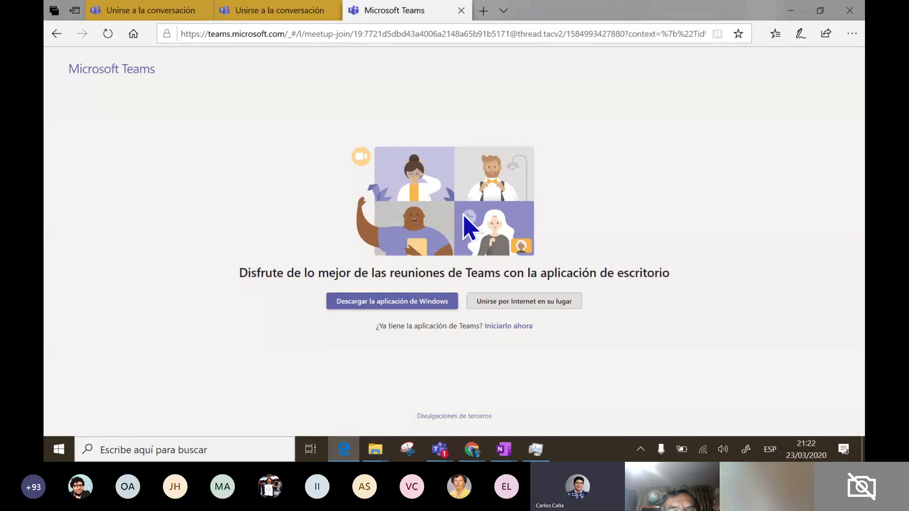
Step: Close the duplicate join tabs and continue joining on the web until the account chooser appears
left_click(283, 14)
left_click(332, 12)
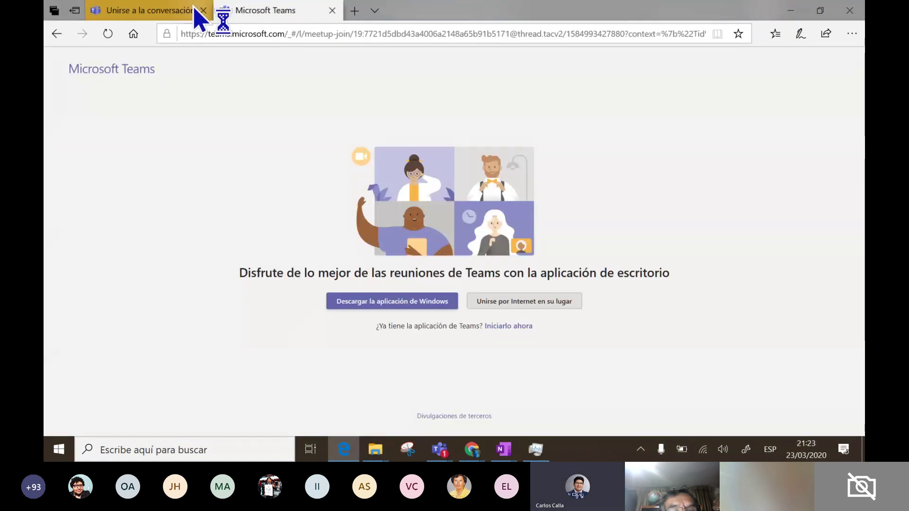
left_click(203, 11)
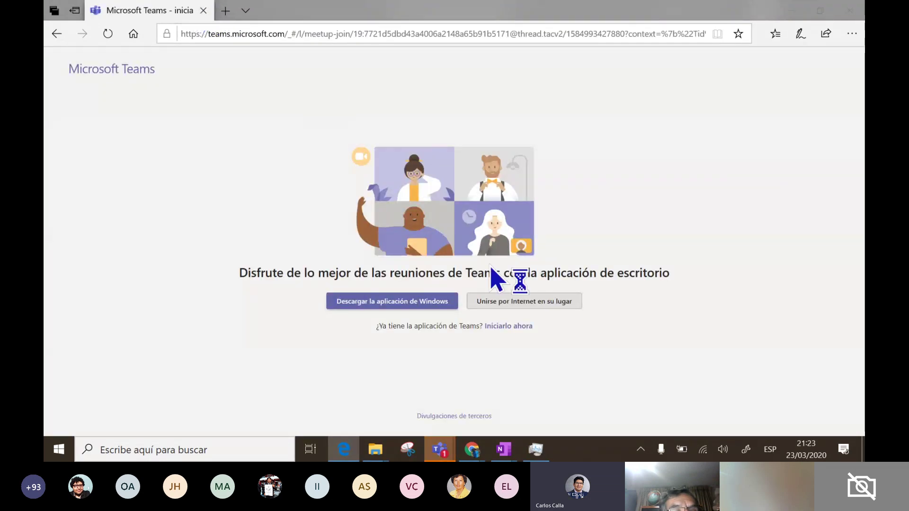
left_click(518, 315)
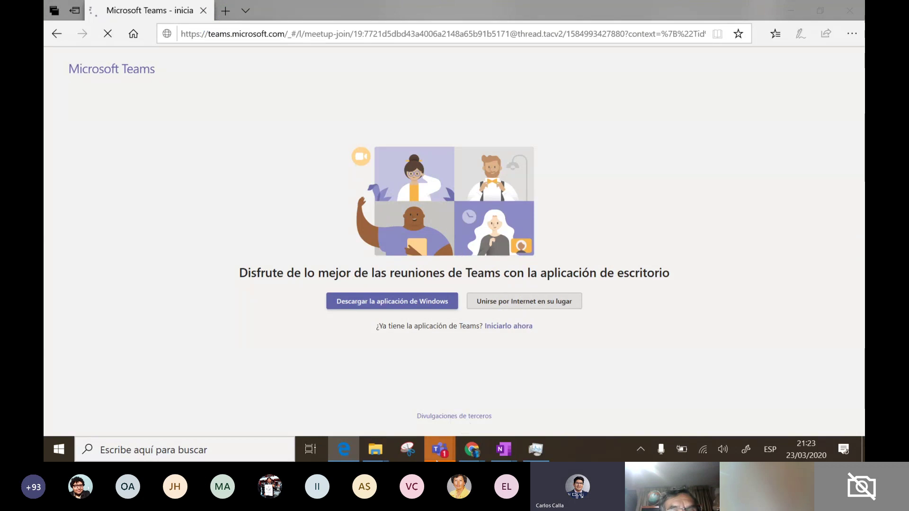
mouse_move(439, 447)
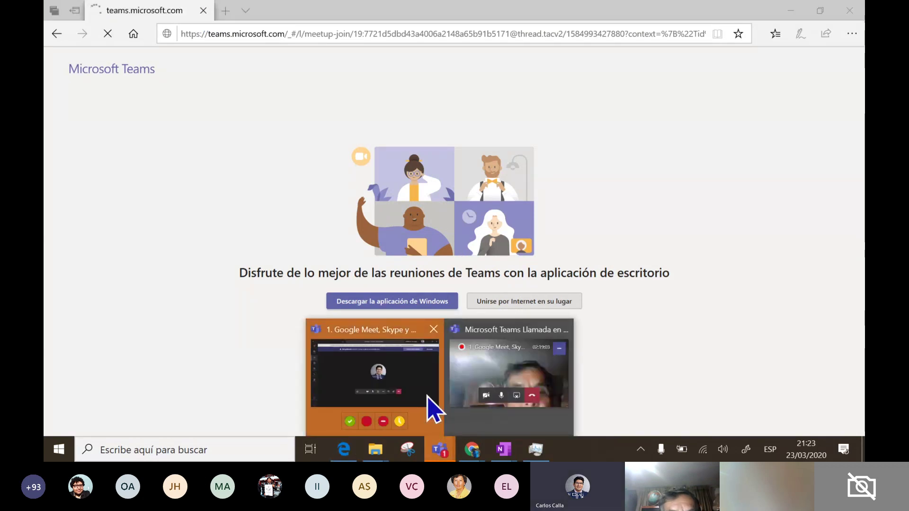
mouse_move(419, 326)
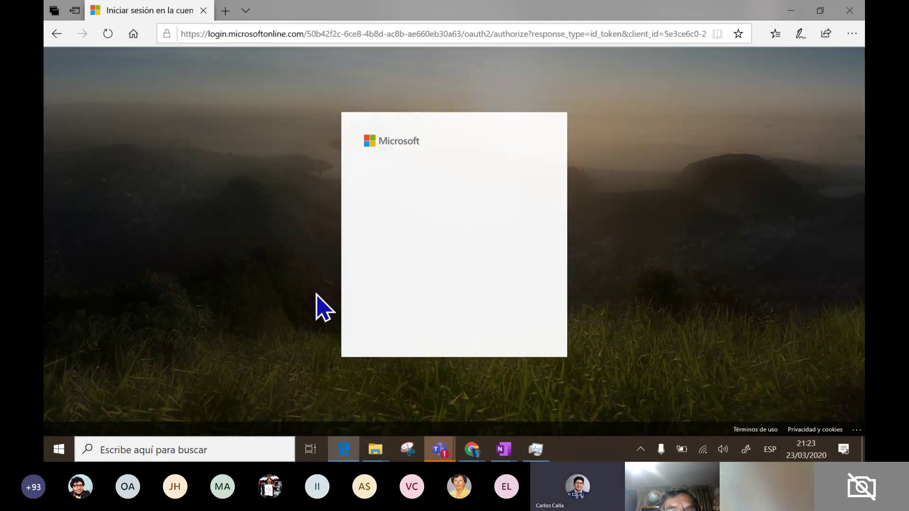
Step: Go back, join via the web again, and open the help on renaming a personal Microsoft account
left_click(56, 33)
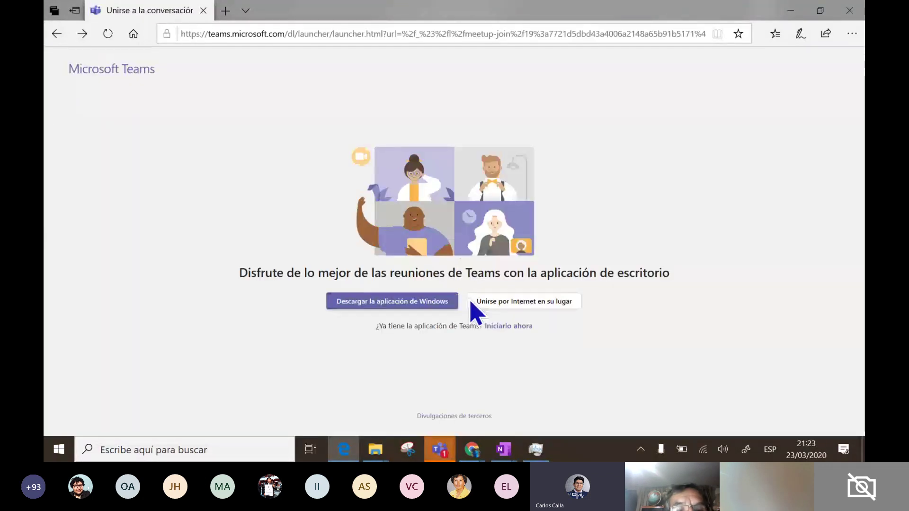
left_click(530, 303)
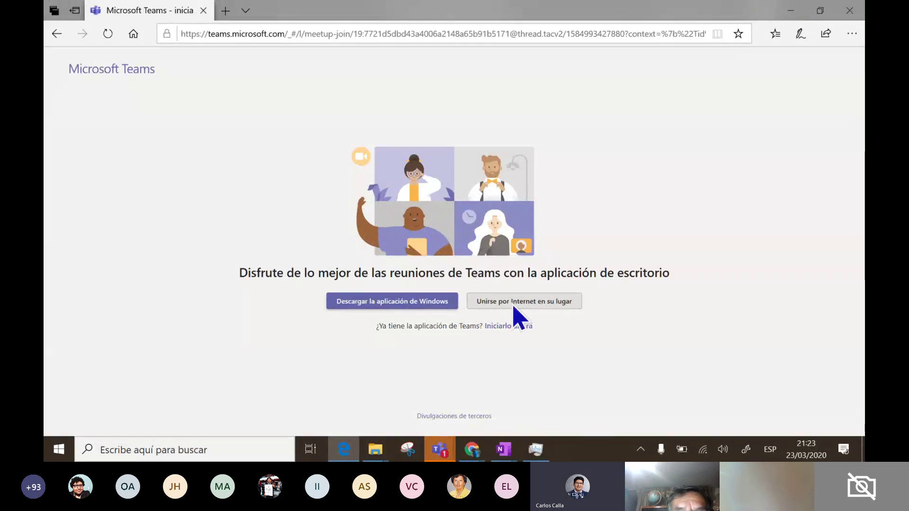
left_click(520, 304)
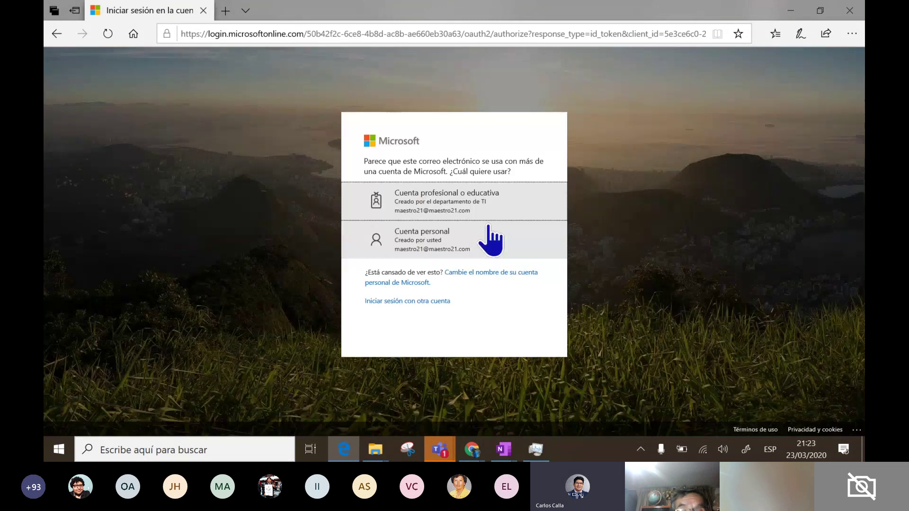
left_click(503, 277)
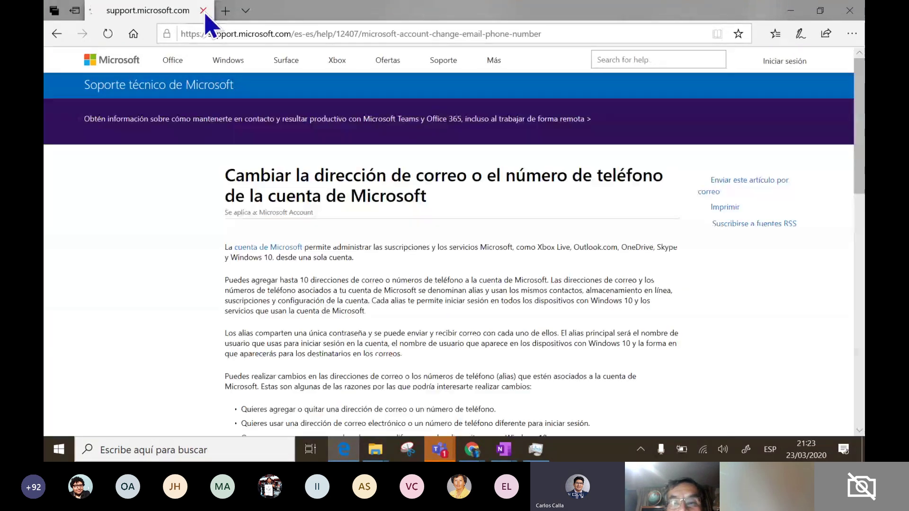
Step: Close the support article tab and copy the meeting link's address in OneNote
left_click(204, 11)
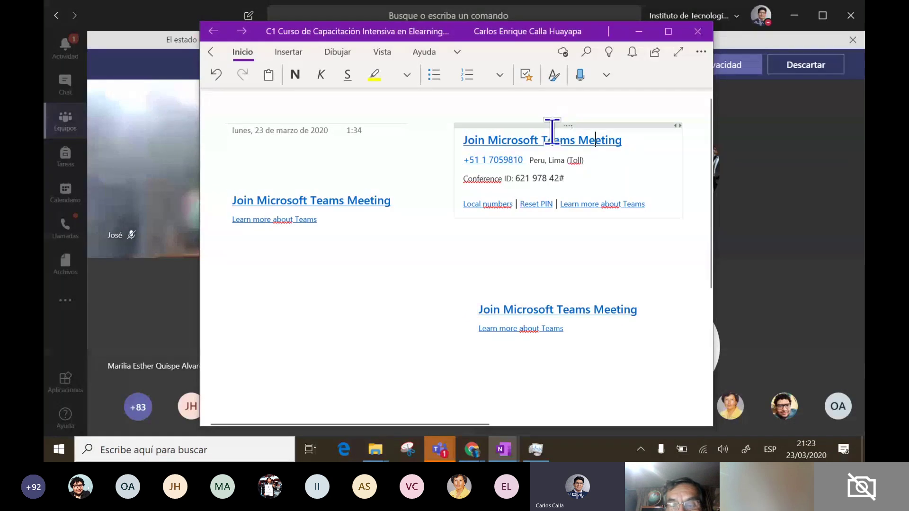
right_click(551, 145)
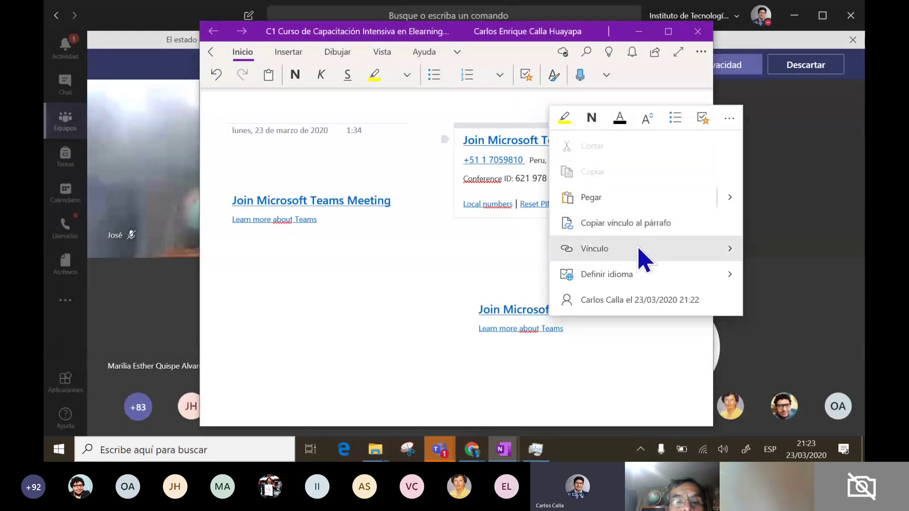
left_click(682, 257)
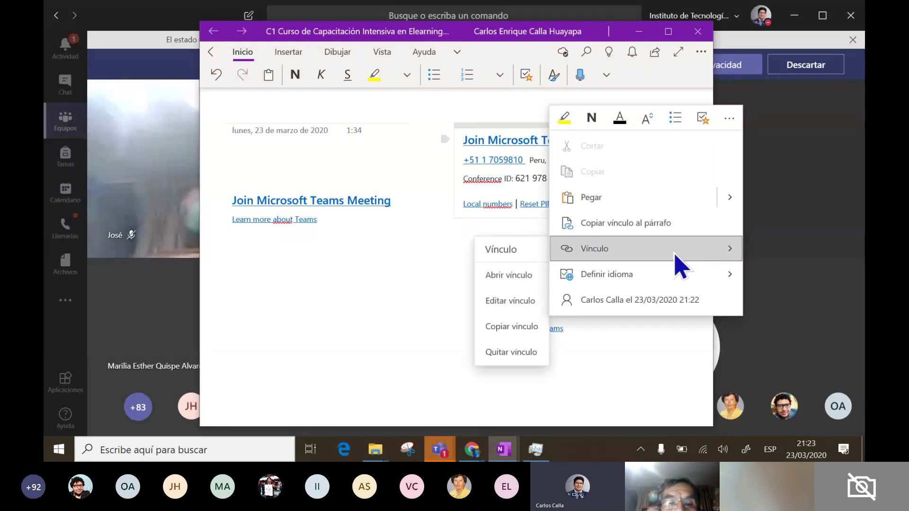
left_click(523, 329)
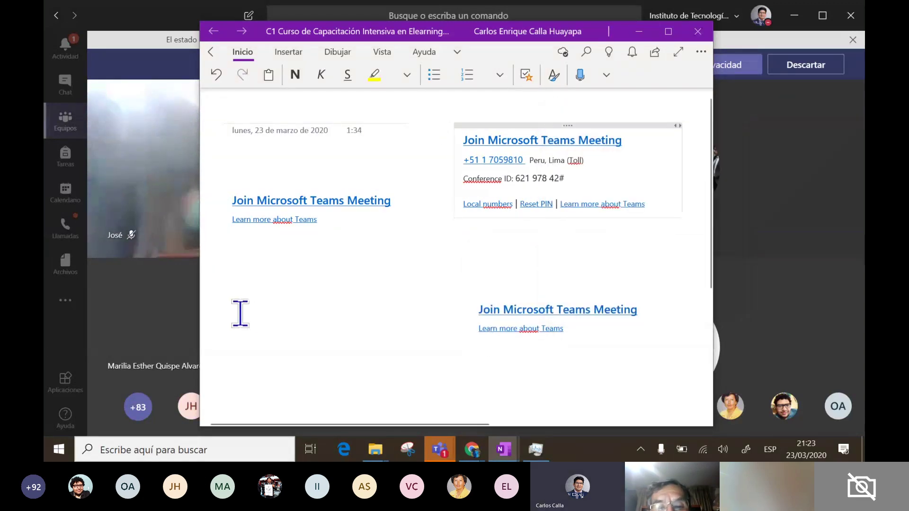
Step: Paste the Teams meeting link as a new note below the others and follow it
left_click(246, 314)
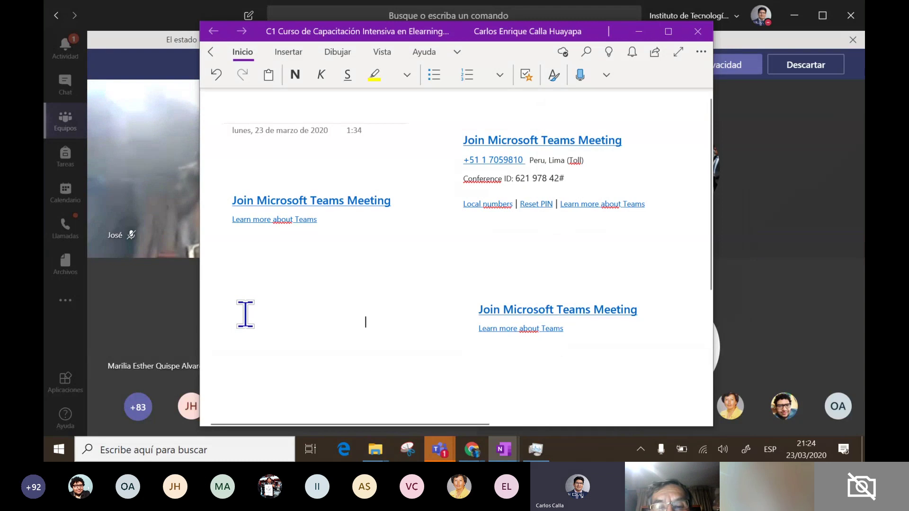
type("Join Microsoft Teams Meeting")
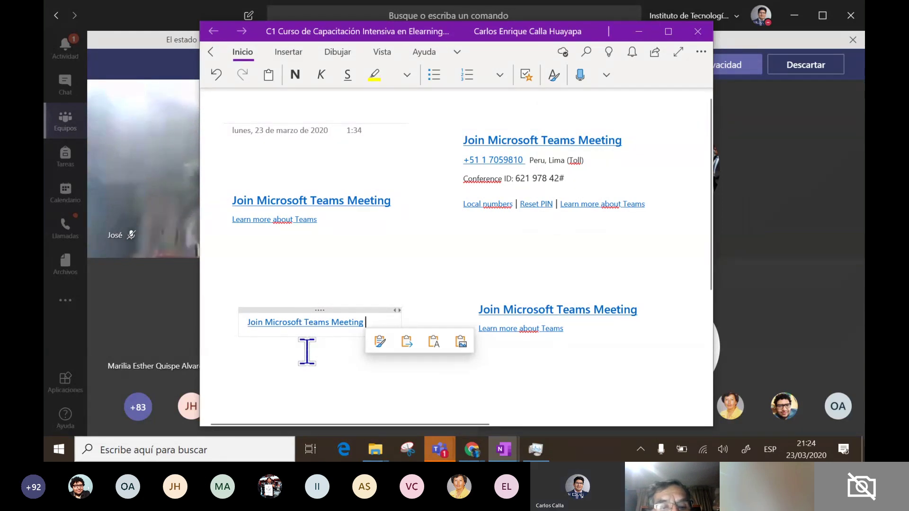
key("Return")
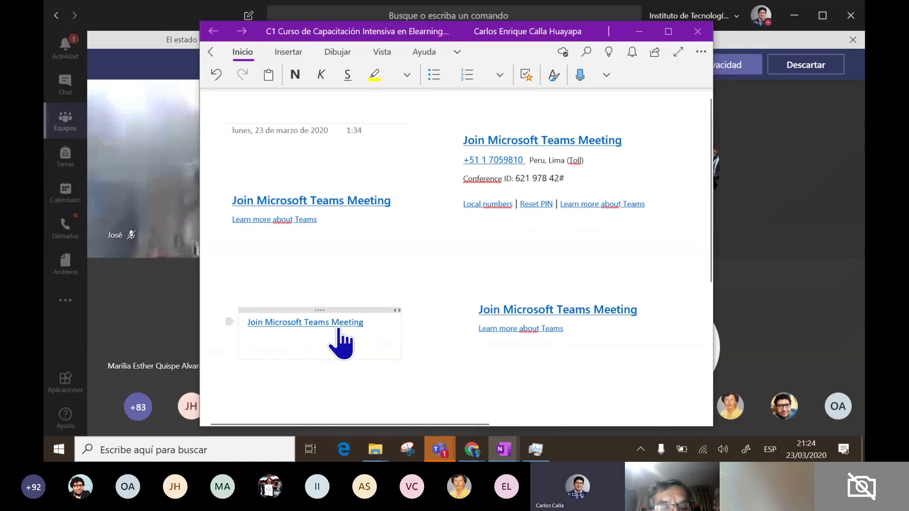
left_click(338, 326)
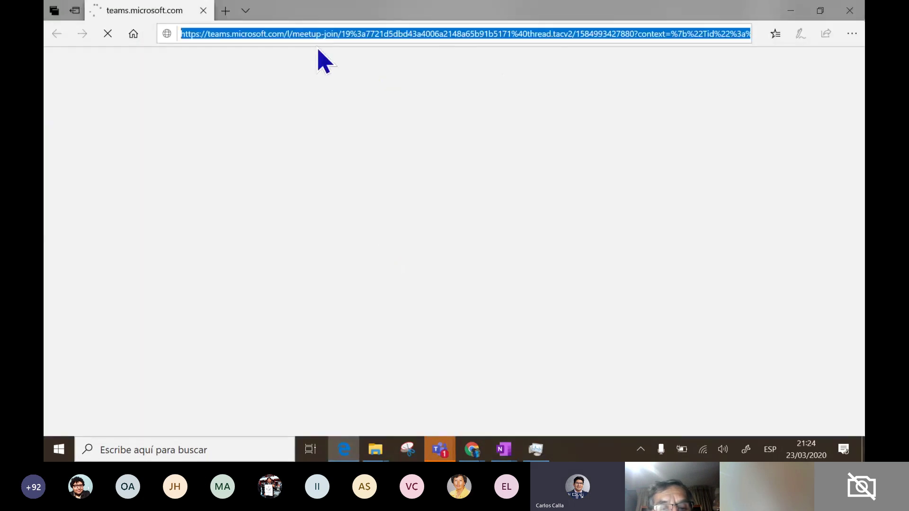
Step: Return from the Edge join page to the recorded Teams meeting call
left_click(398, 33)
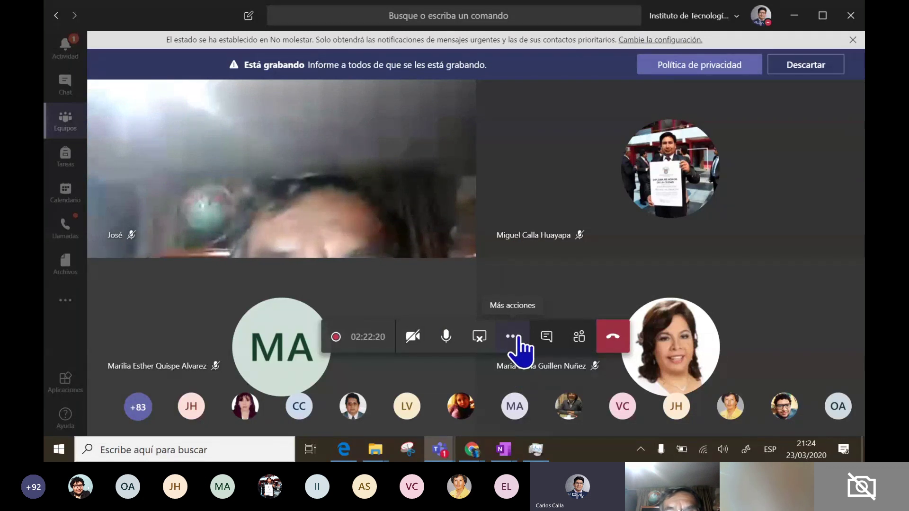
Step: Close both tabs of the incognito Chrome window holding the clase 2: física meeting
mouse_move(472, 447)
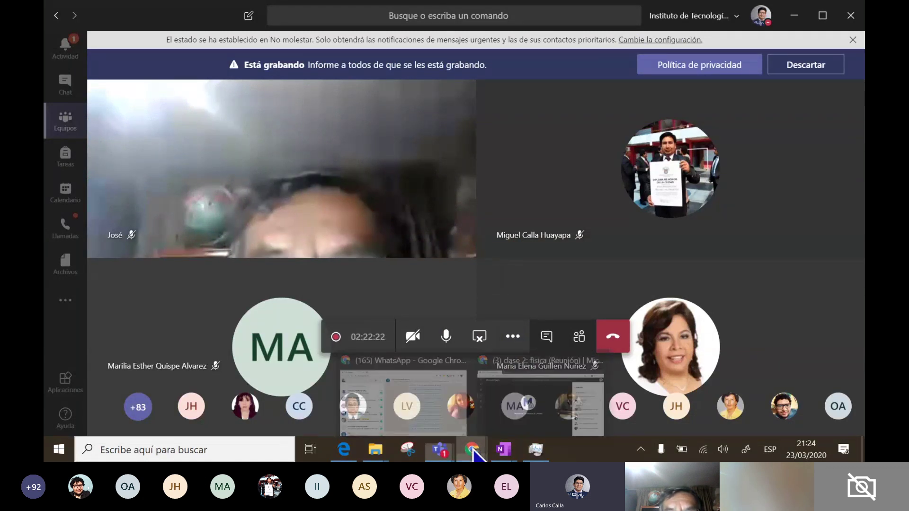
left_click(530, 403)
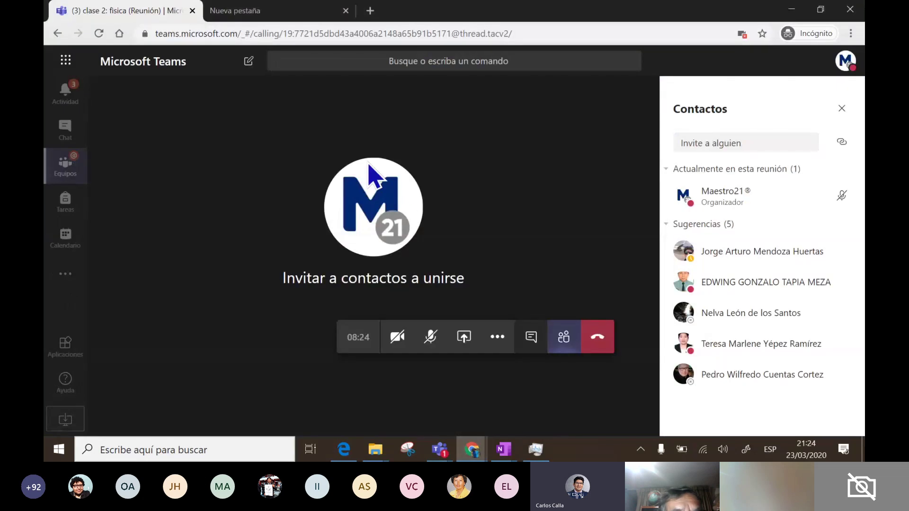
left_click(192, 10)
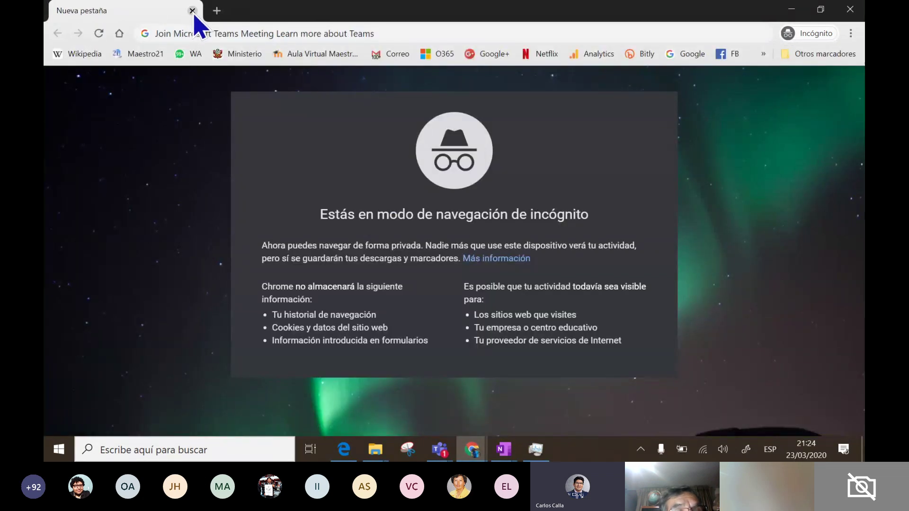
left_click(192, 10)
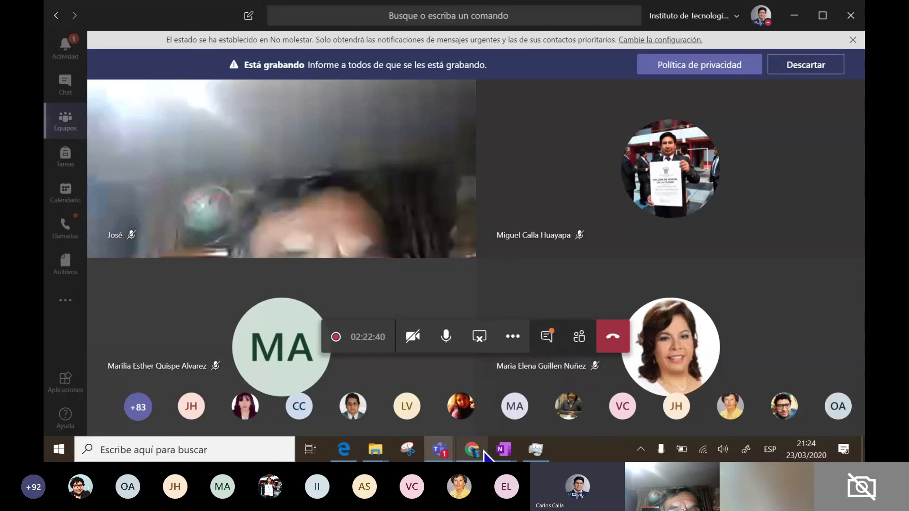
Step: Open a new Chrome tab beside WhatsApp, then bring the OneNote notebook forward
mouse_move(477, 457)
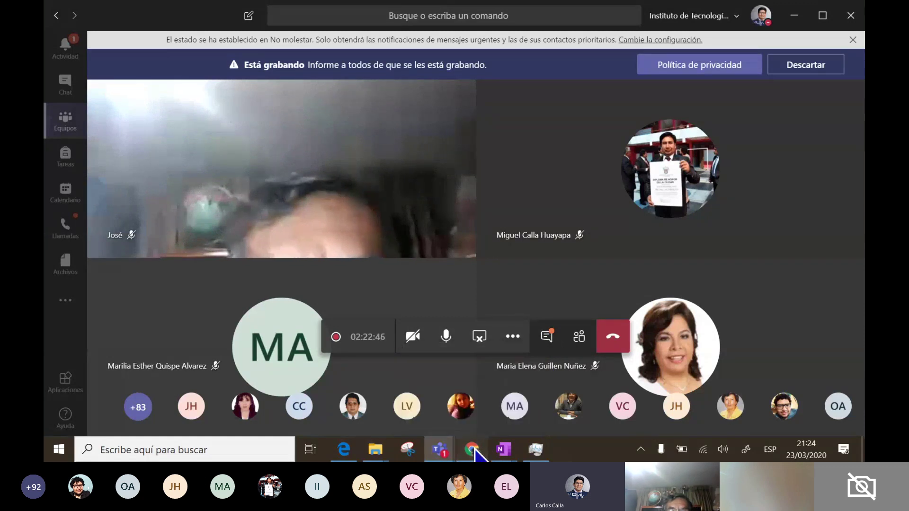
left_click(471, 449)
left_click(217, 11)
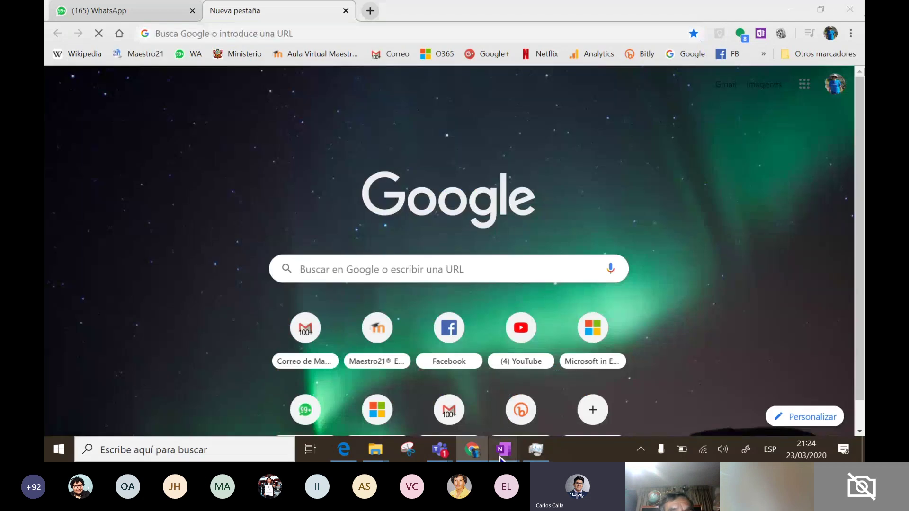
mouse_move(501, 455)
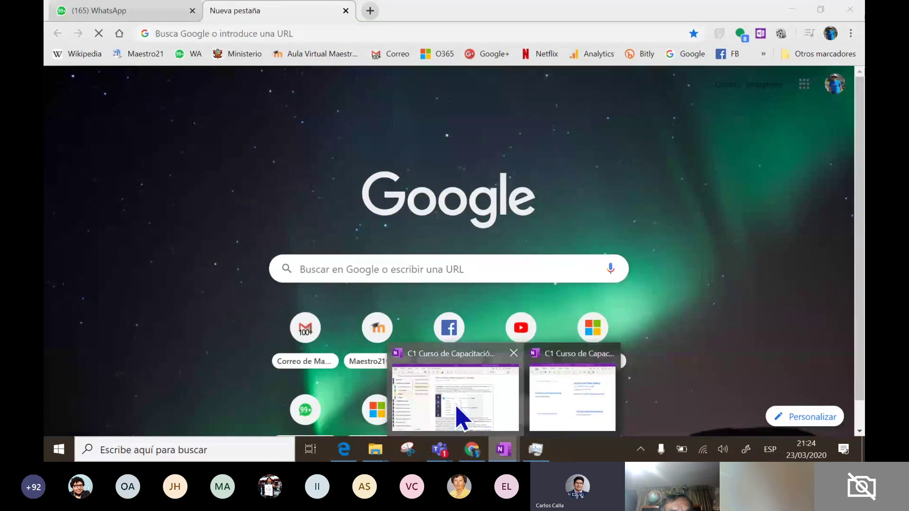
left_click(458, 411)
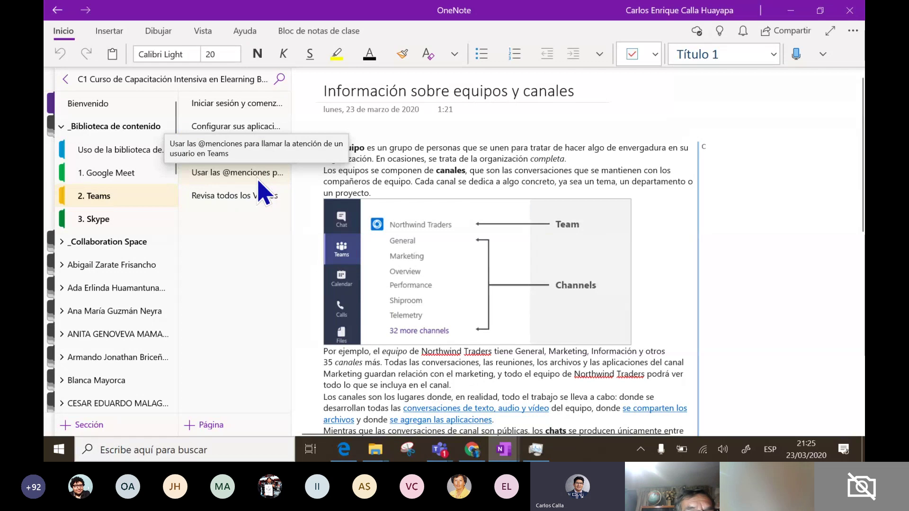
Step: In the 3. Skype section, go through ¿Qué es Skype? to the skype.com page and follow its link
left_click(110, 221)
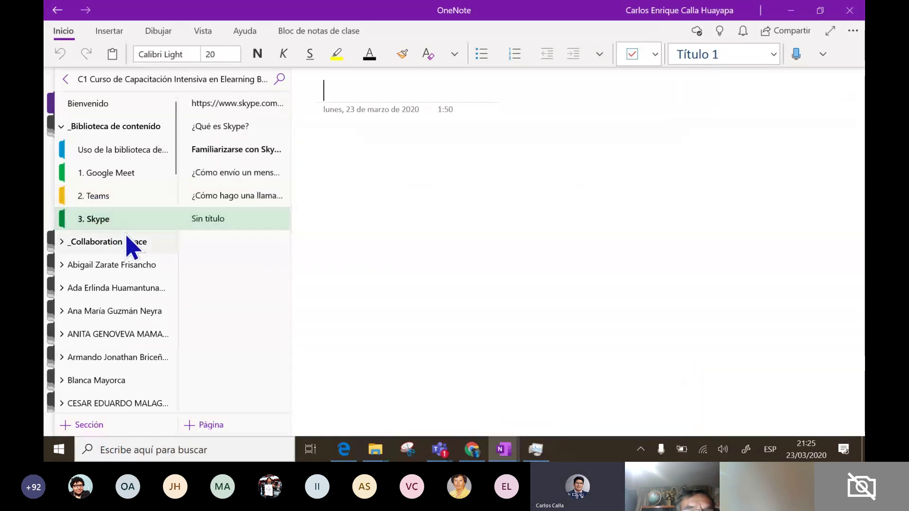
left_click(230, 130)
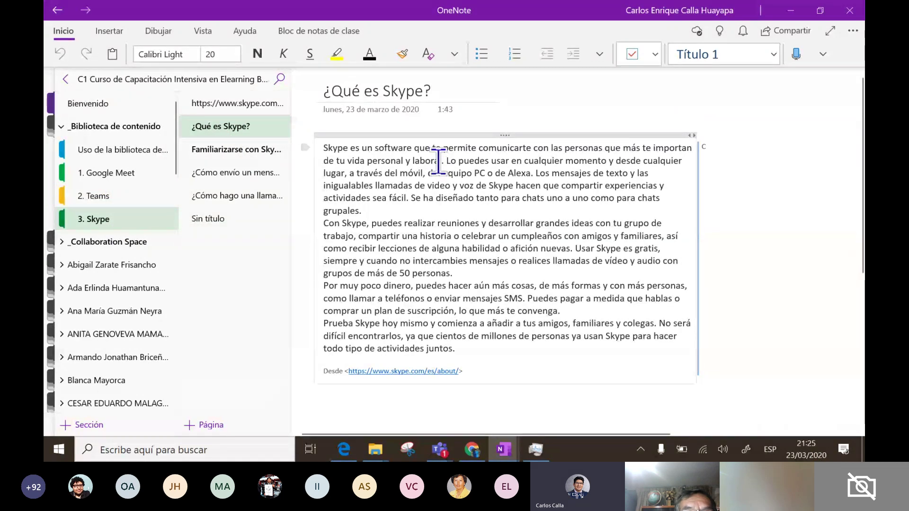
left_click(222, 103)
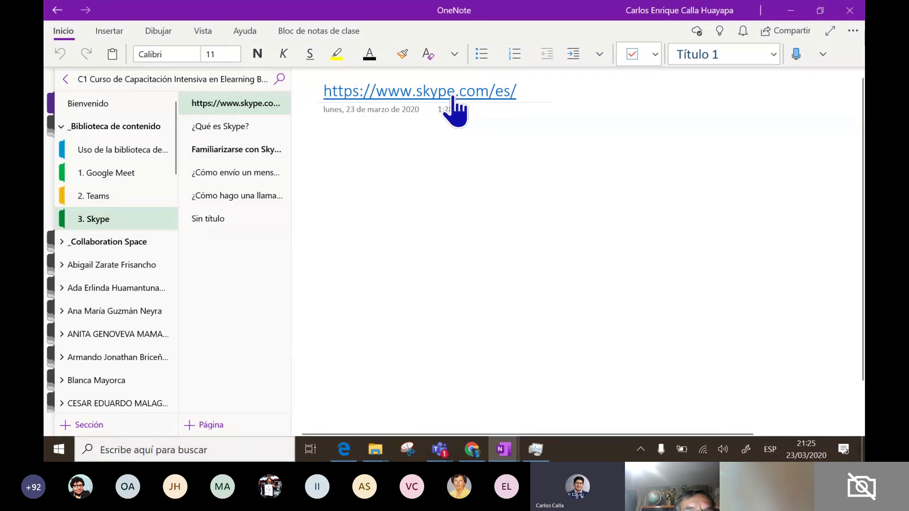
left_click(455, 92)
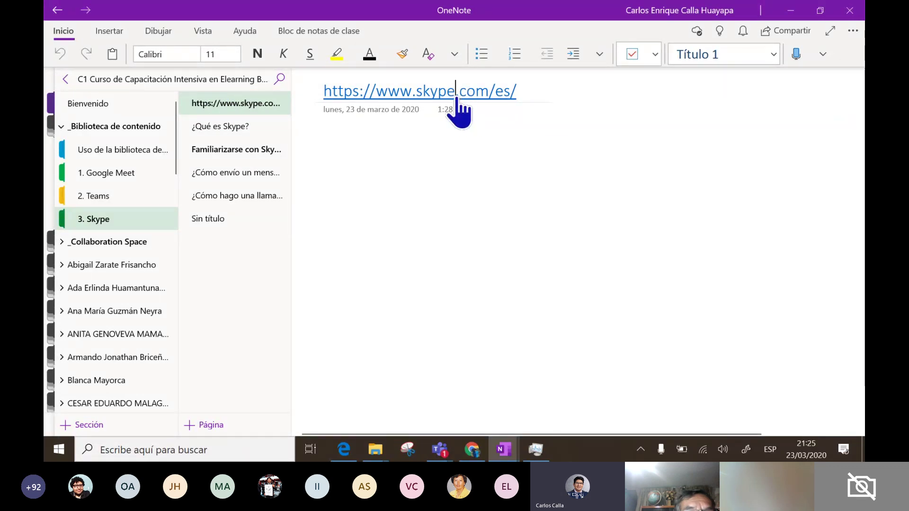
left_click(456, 96)
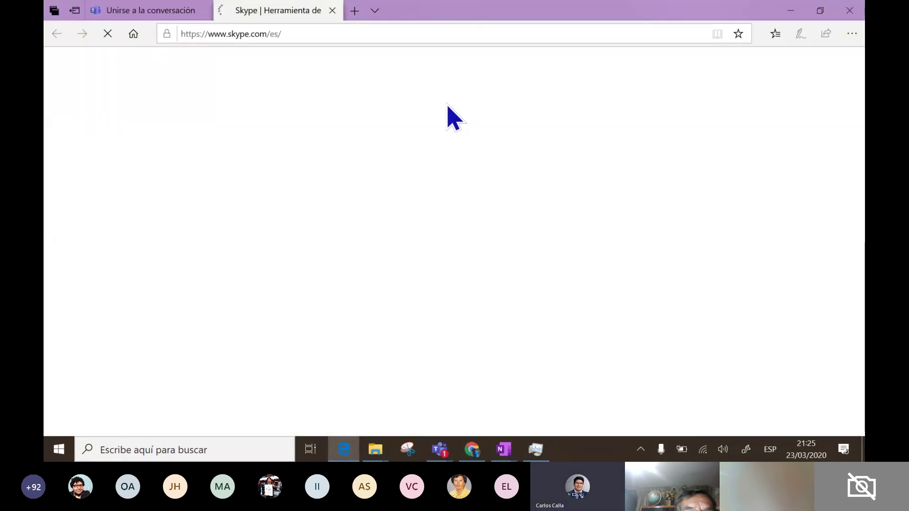
Step: Highlight the skype.com address, then choose Mi cuenta from the Iniciar sesión menu
left_click(288, 34)
left_click_drag(281, 33, 169, 34)
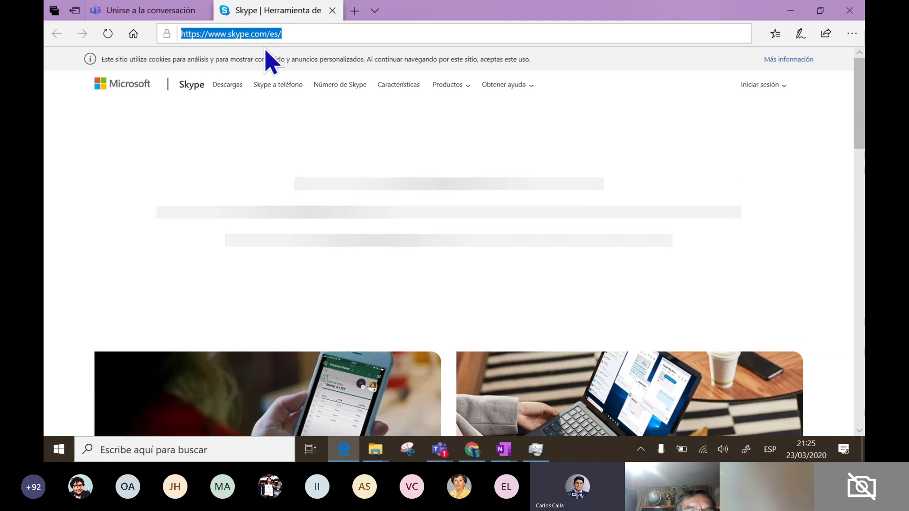
left_click(761, 86)
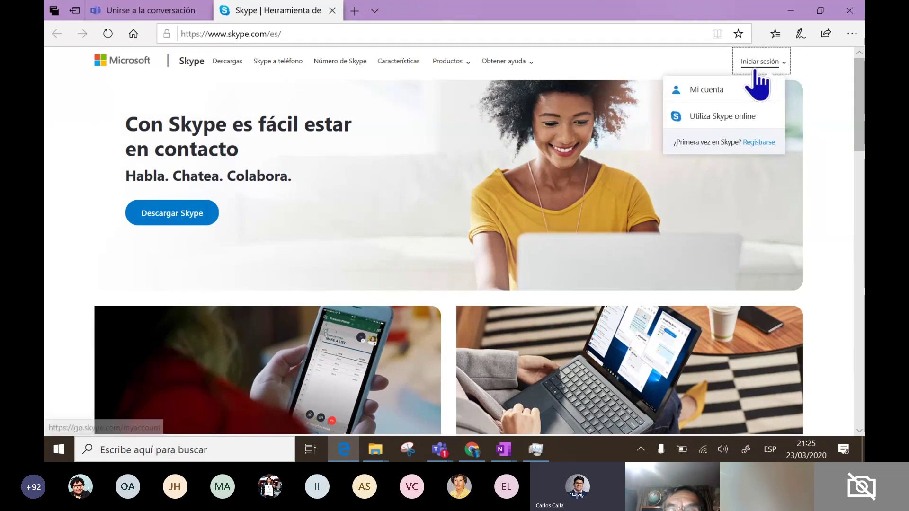
left_click(739, 90)
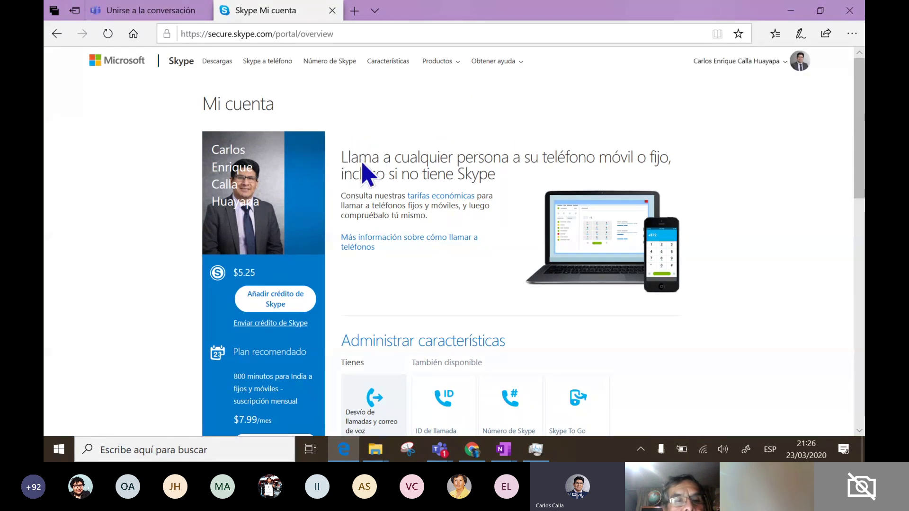
left_click_drag(350, 158, 552, 182)
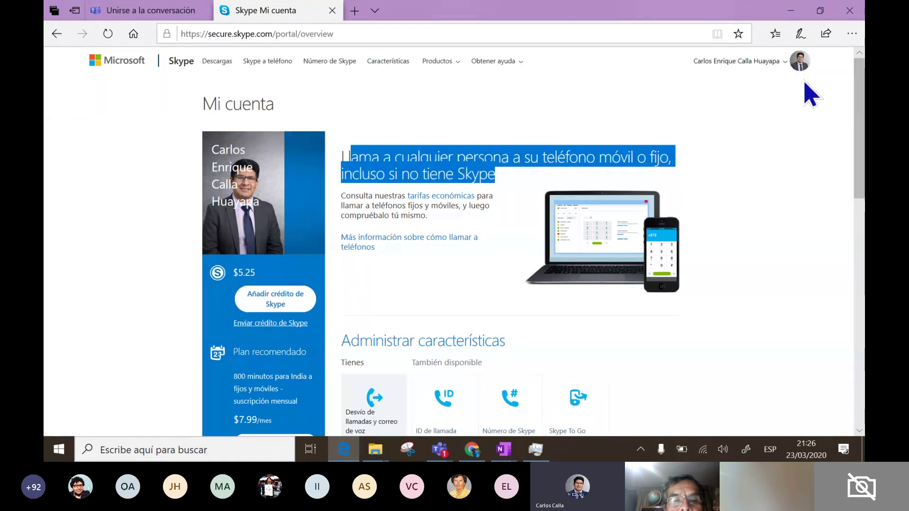
left_click(797, 66)
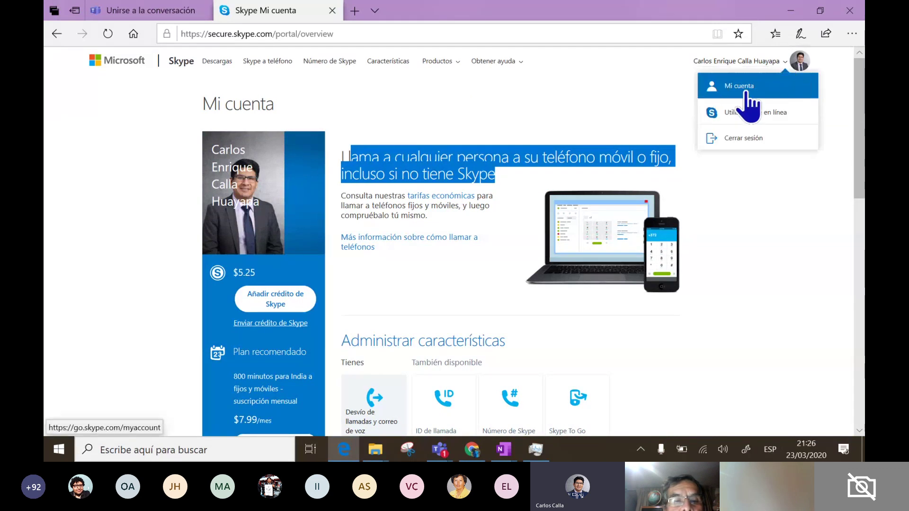
left_click(535, 142)
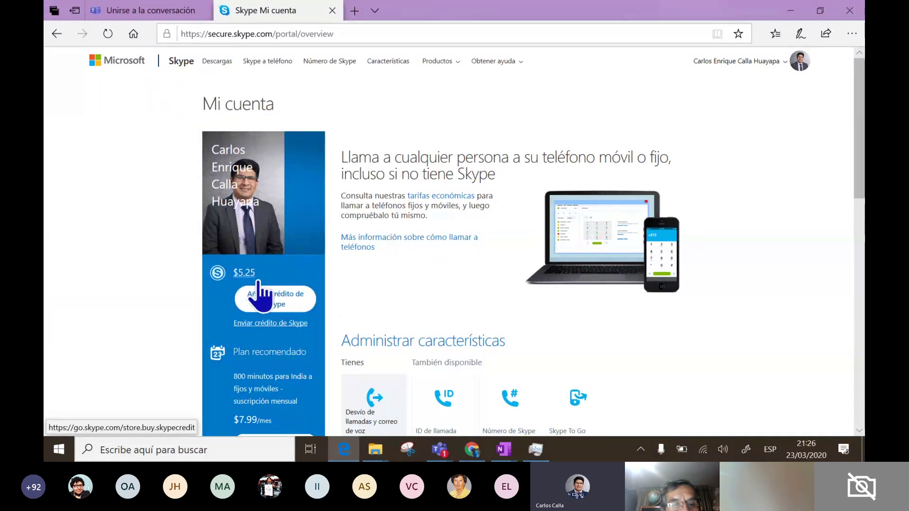
scroll(352, 360, "down", 1)
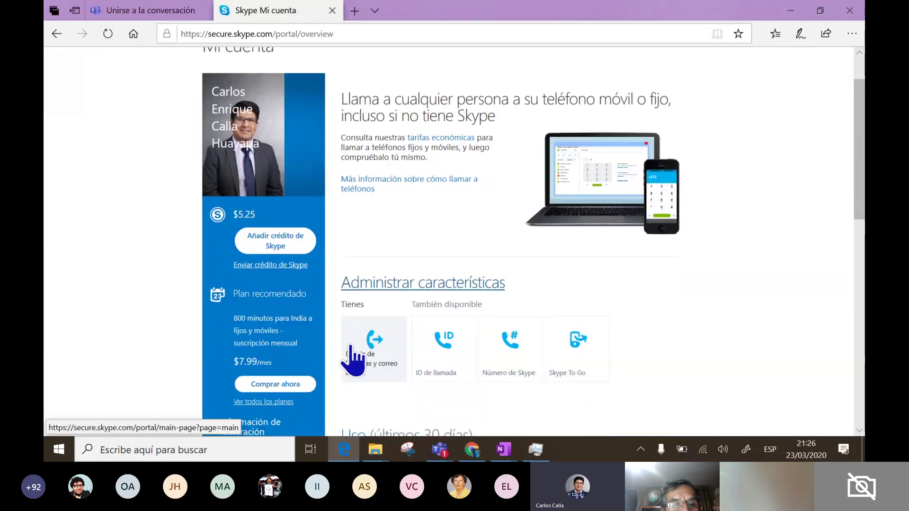
scroll(355, 359, "down", 2)
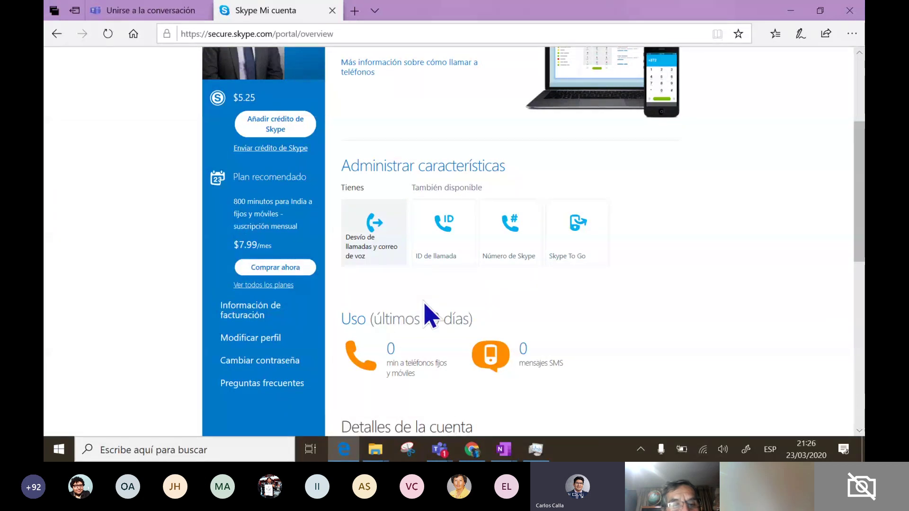
scroll(430, 316, "up", 1)
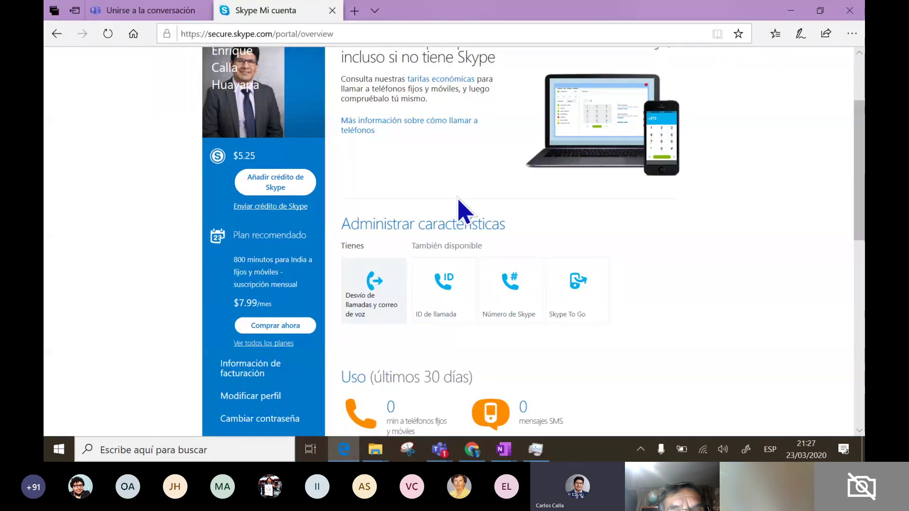
scroll(461, 201, "up", 1)
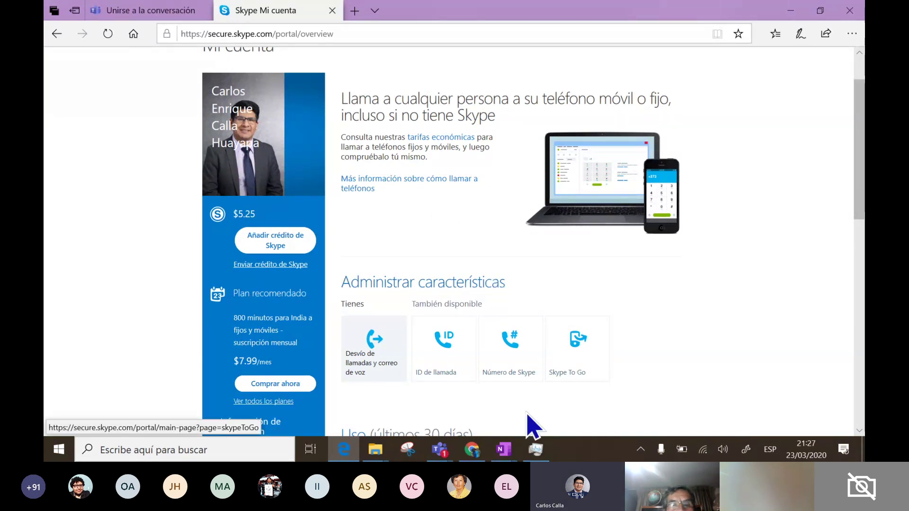
left_click(473, 457)
Step: In WhatsApp, search chats for 'c1' and open the newly joined member's private chat
left_click(149, 11)
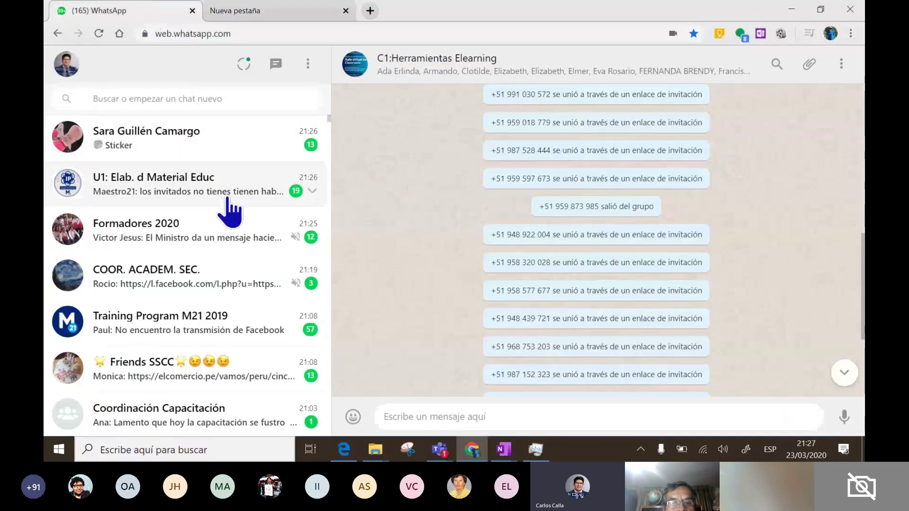
scroll(229, 274, "down", 2)
scroll(223, 255, "up", 2)
left_click(193, 99)
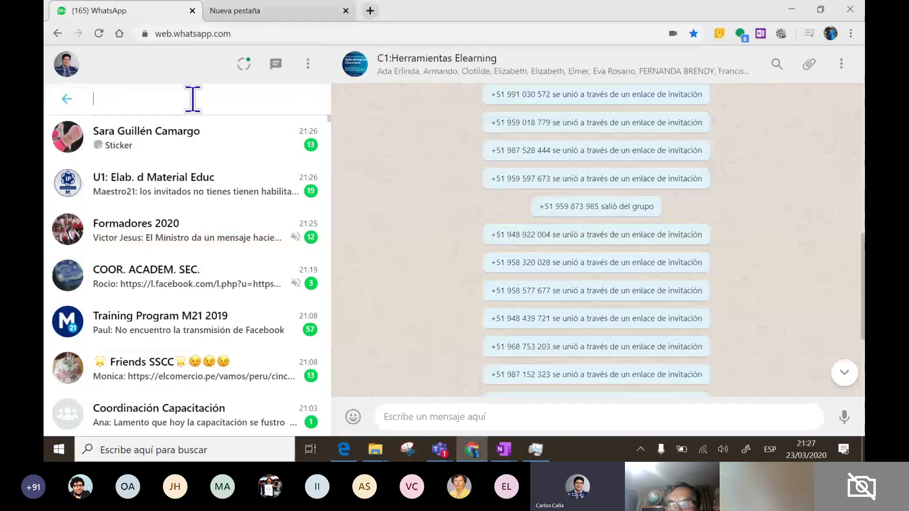
type("c1")
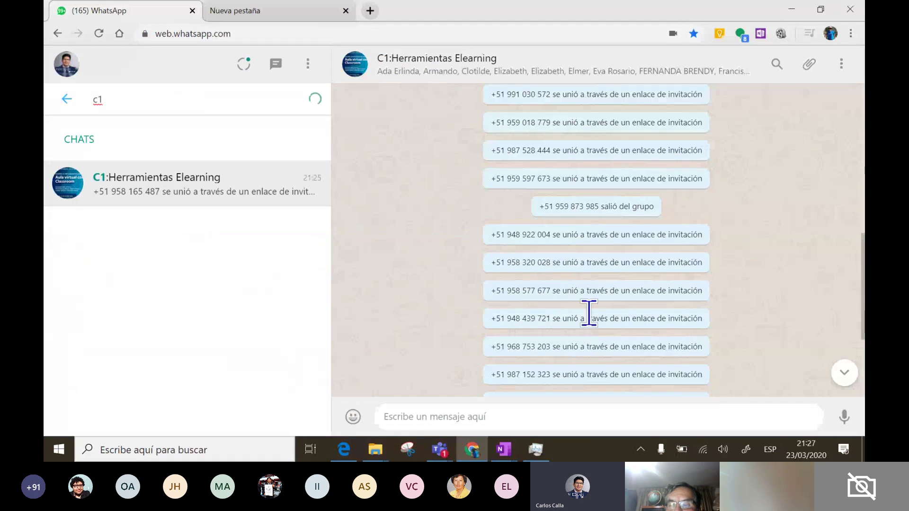
scroll(588, 313, "down", 3)
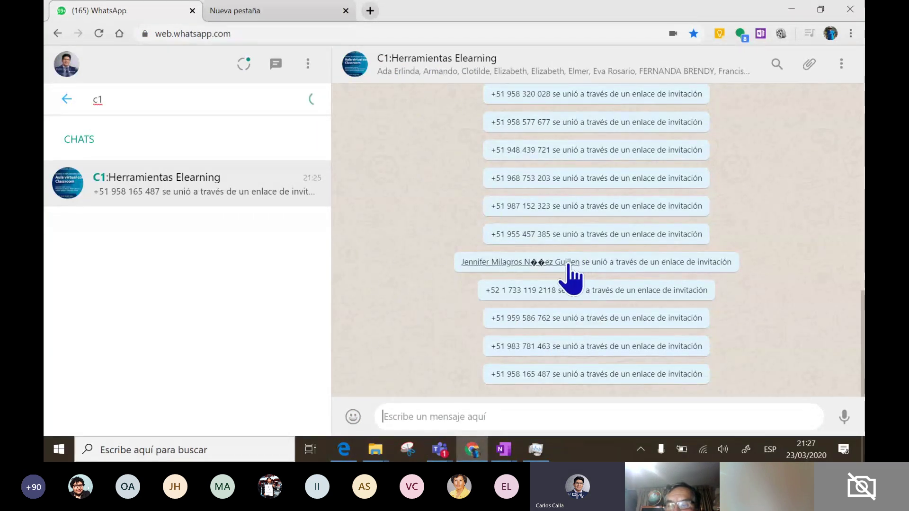
left_click(570, 267)
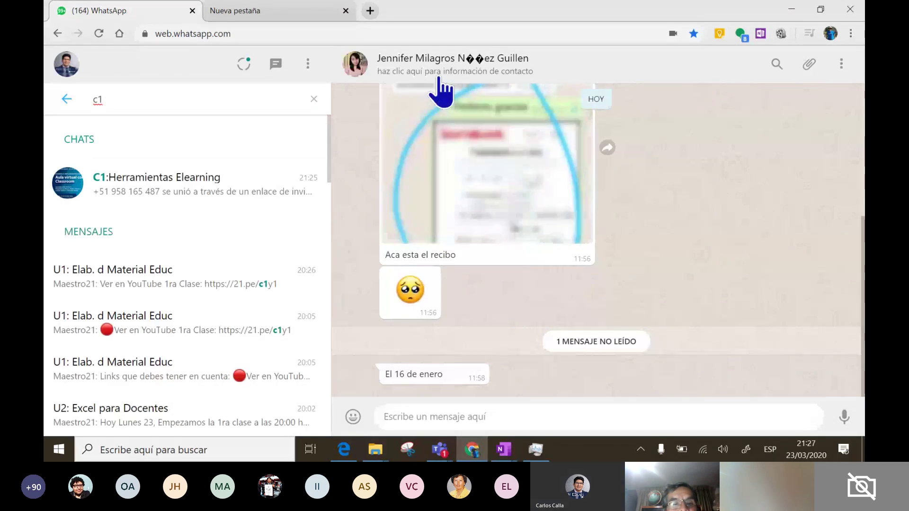
Step: Select the member's phone number in their contact info, then return to the Skype page in Edge
left_click(440, 88)
scroll(757, 305, "down", 5)
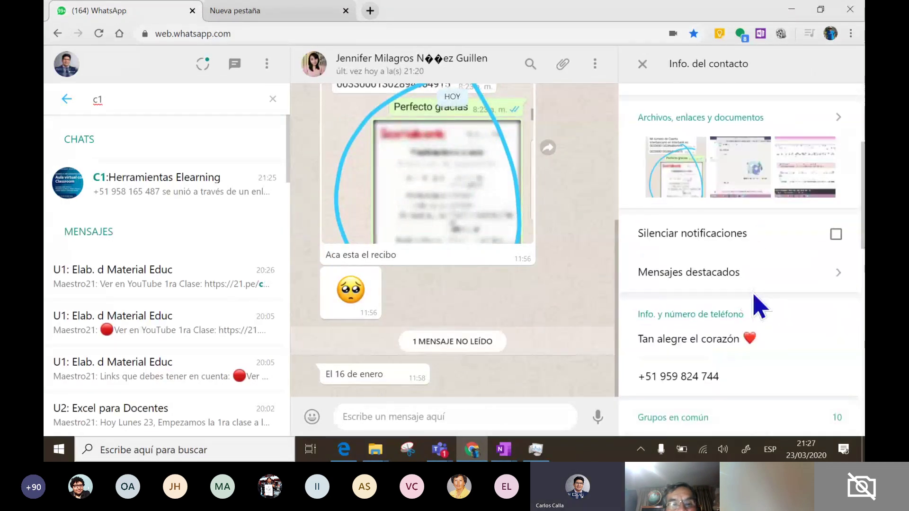
left_click_drag(721, 318, 628, 315)
key("ctrl+c")
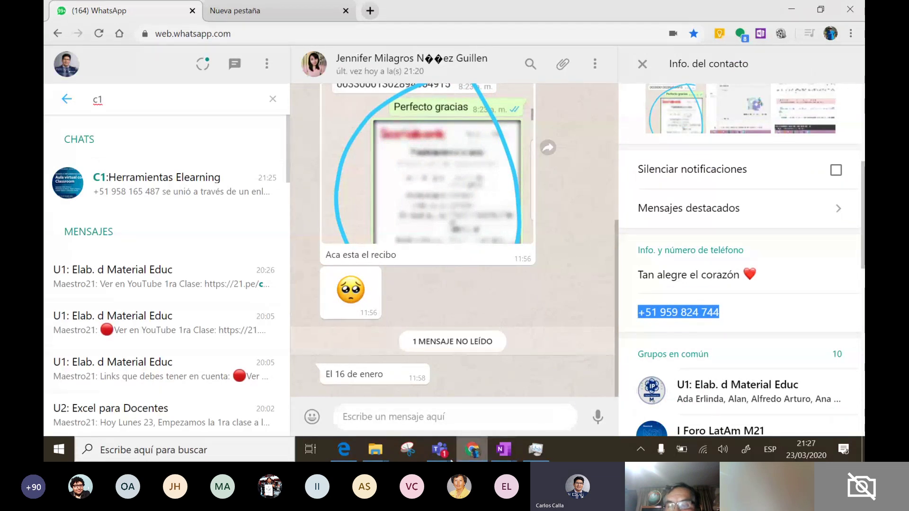
mouse_move(440, 450)
mouse_move(404, 393)
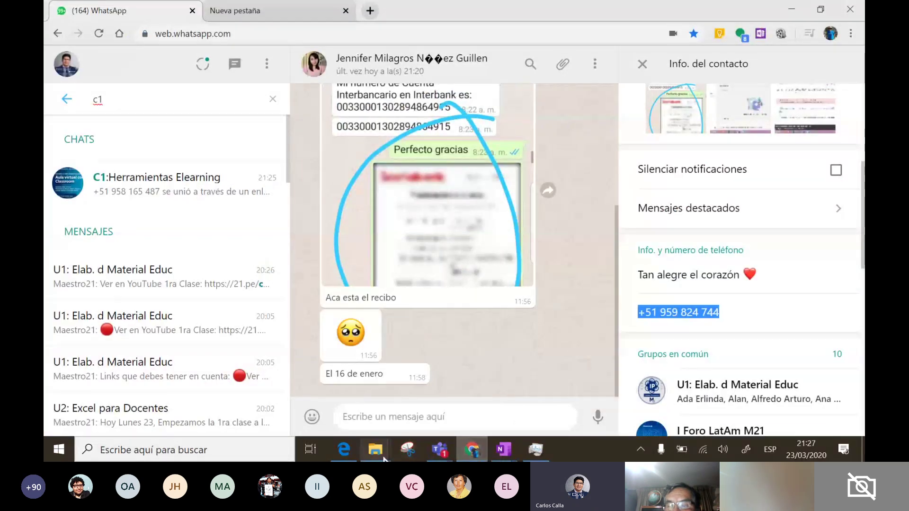
left_click(344, 450)
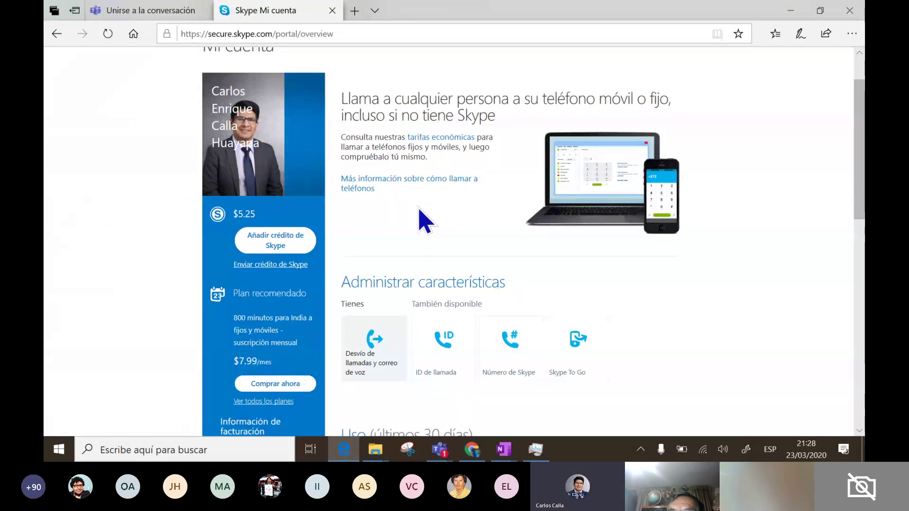
Step: Scroll through the Mi cuenta page, then open the profile's account dropdown menu
scroll(459, 242, "down", 1)
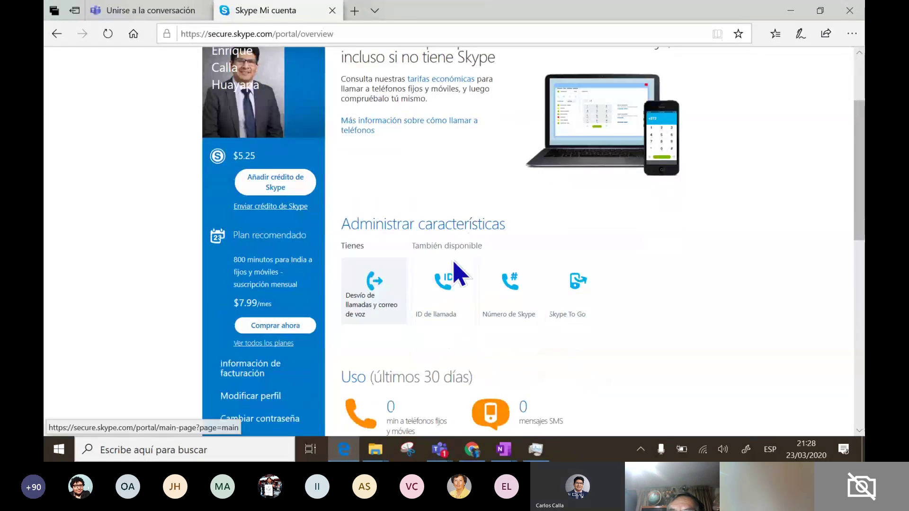
scroll(409, 317, "down", 2)
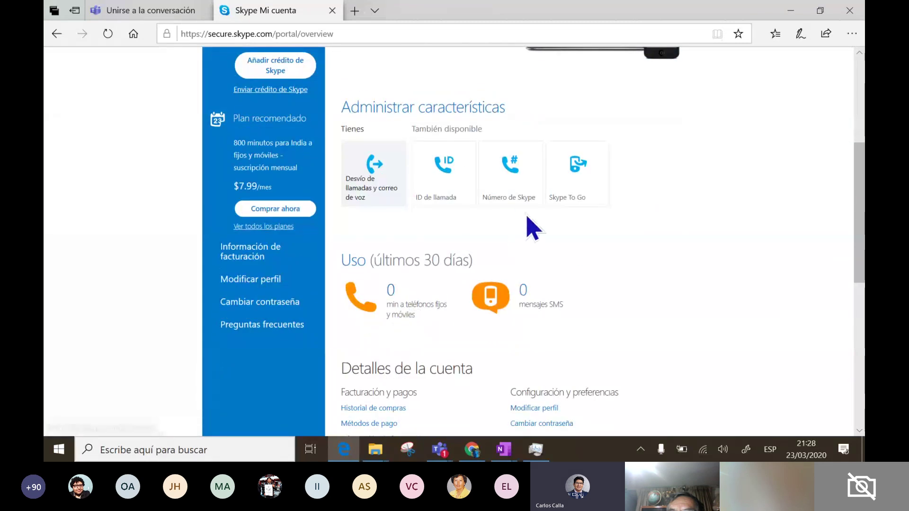
scroll(464, 287, "up", 2)
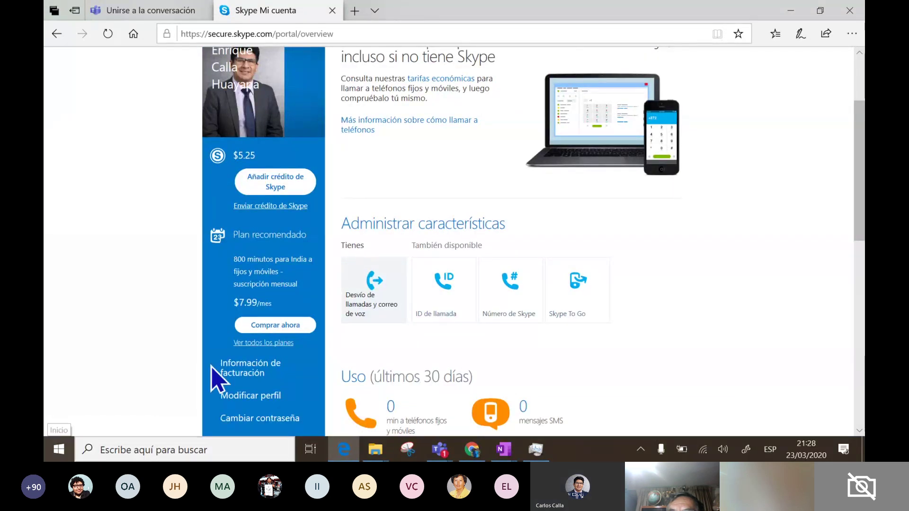
scroll(336, 322, "up", 2)
left_click(801, 65)
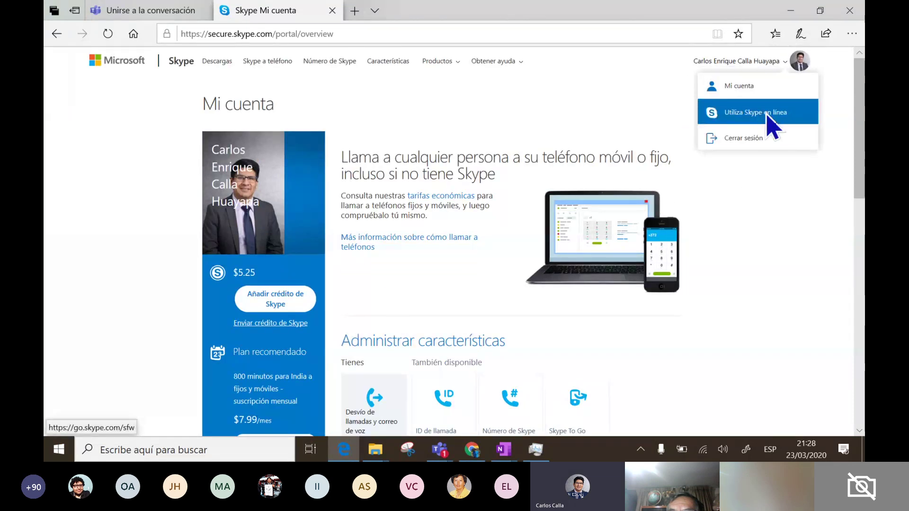
Step: Choose 'Utiliza Skype en línea', then launch Skype from a Start search for 'skype'
left_click(764, 114)
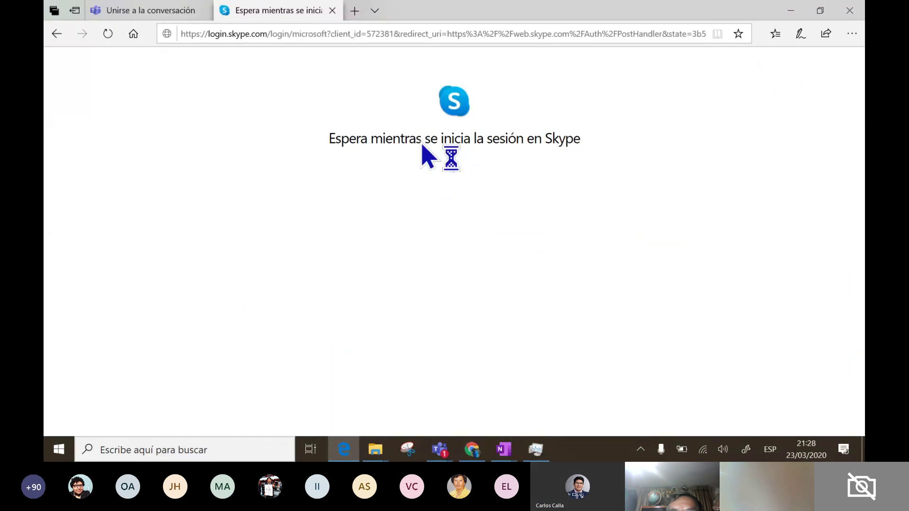
left_click_drag(209, 34, 287, 40)
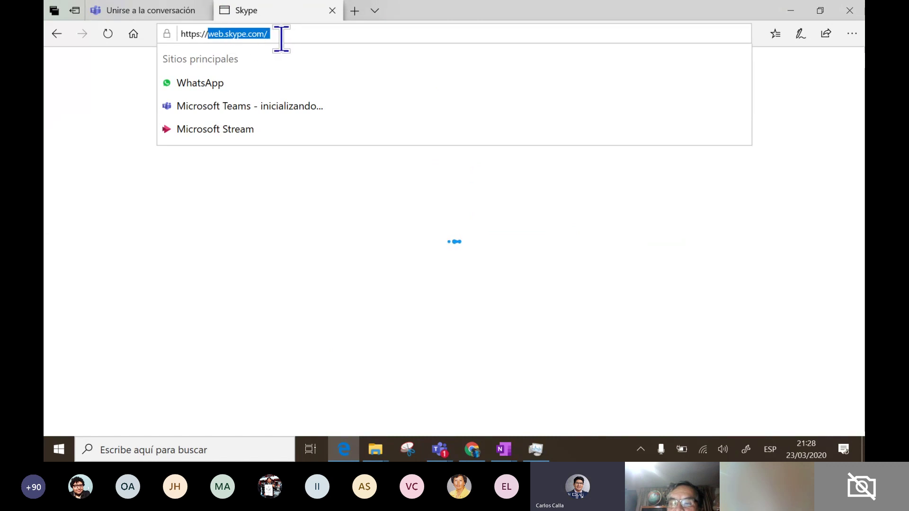
left_click(281, 36)
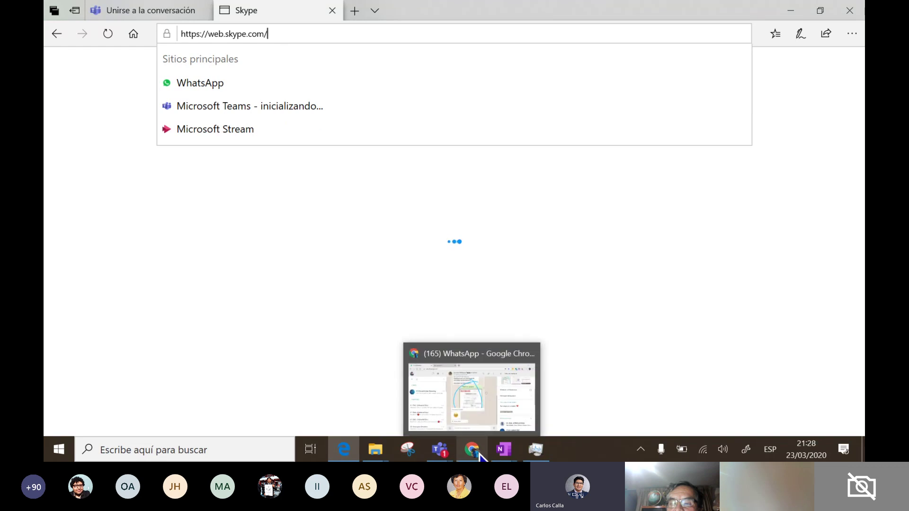
left_click(57, 452)
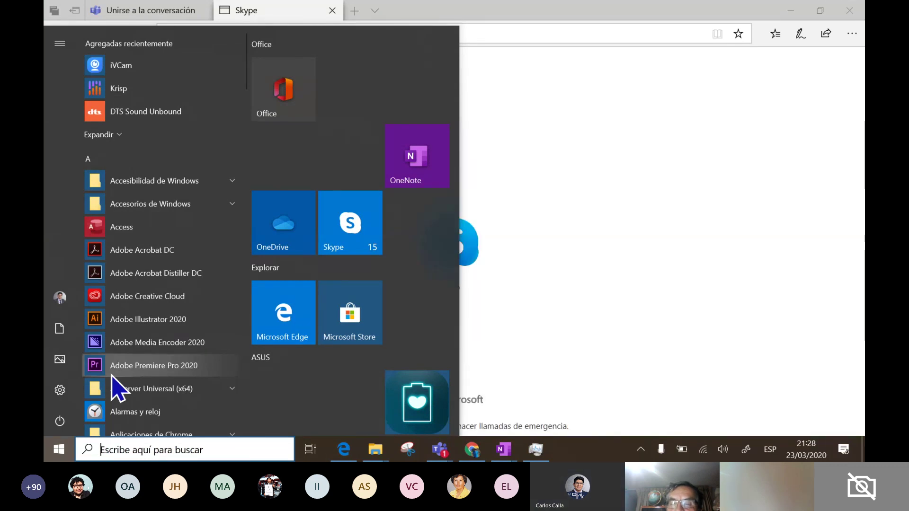
type("sk")
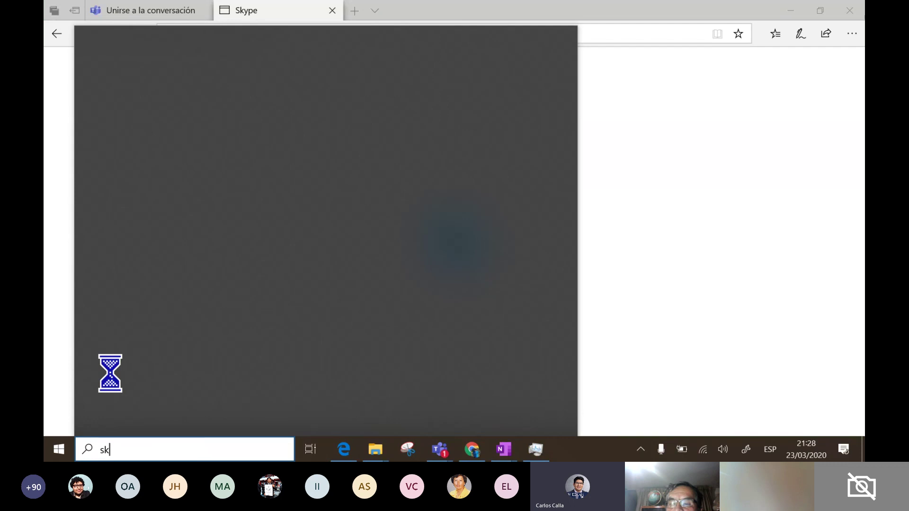
type("ype")
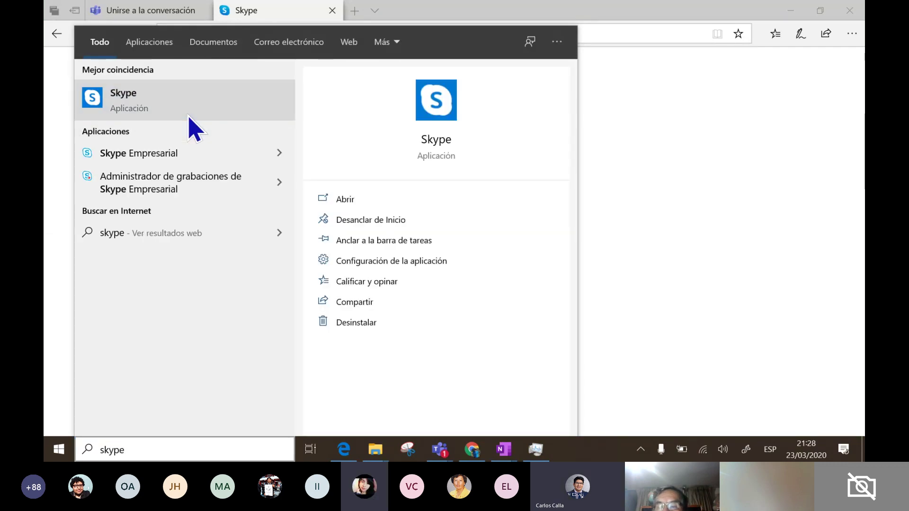
left_click(189, 117)
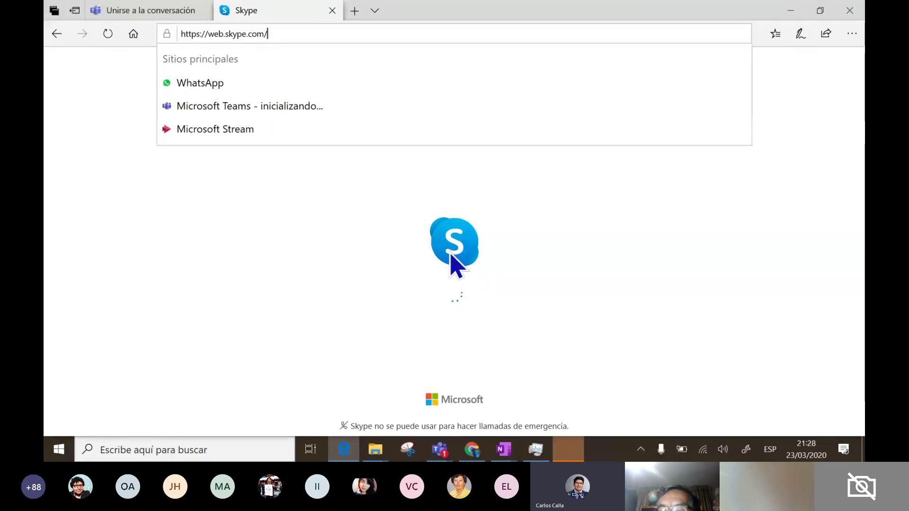
Step: Dismiss Skype's startup prompts, go to Llamadas, and start a Nueva llamada
left_click(450, 255)
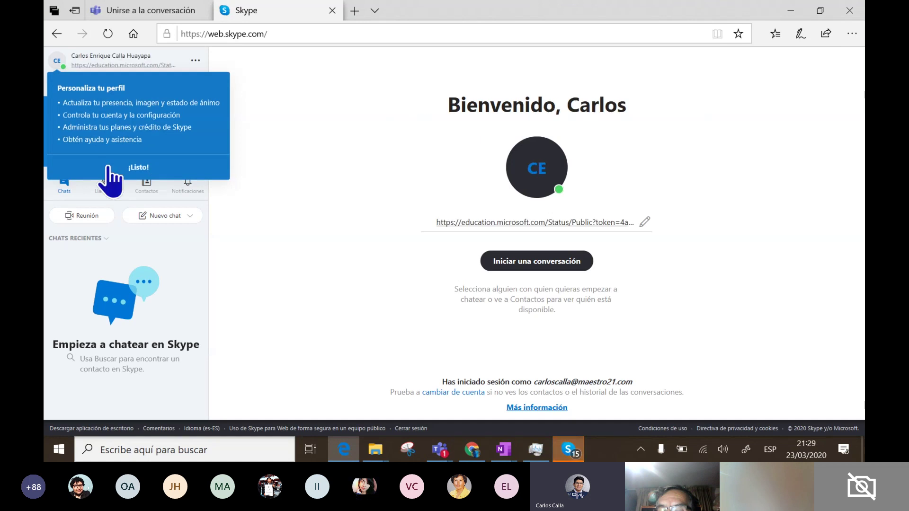
left_click(121, 175)
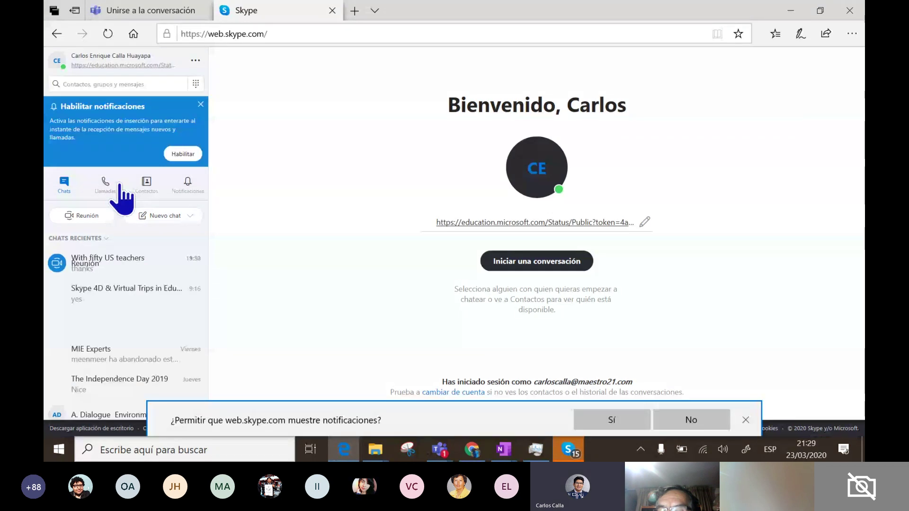
left_click(112, 185)
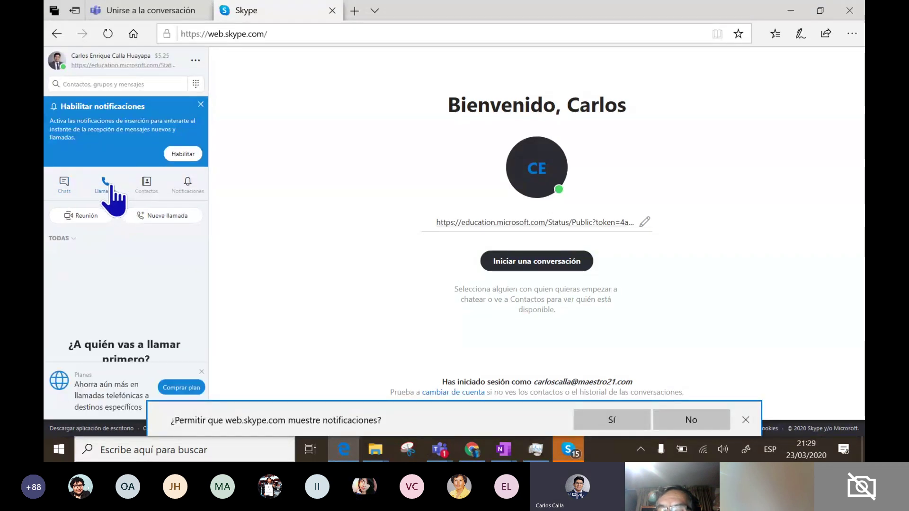
left_click(746, 418)
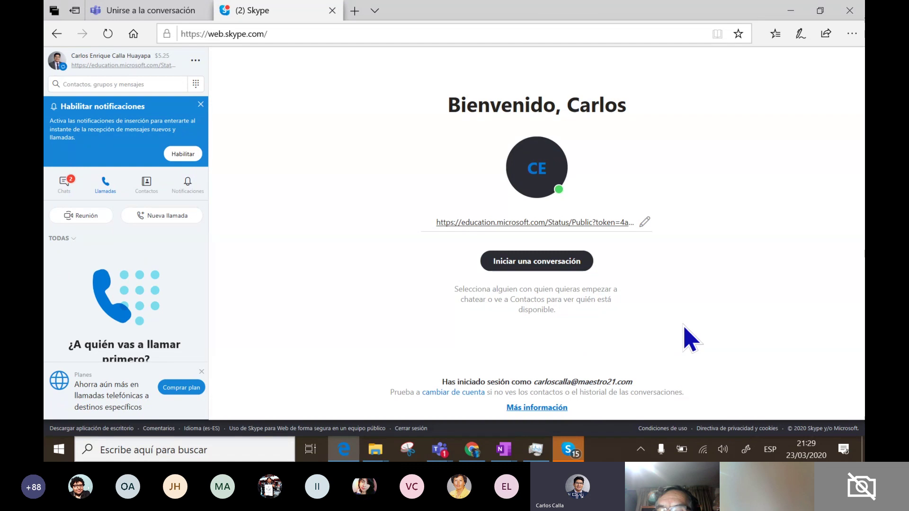
left_click(201, 372)
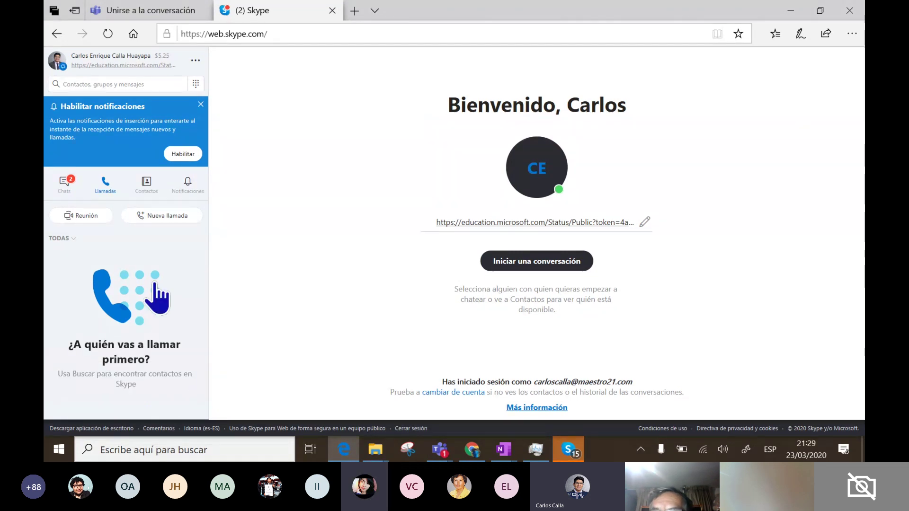
left_click(153, 222)
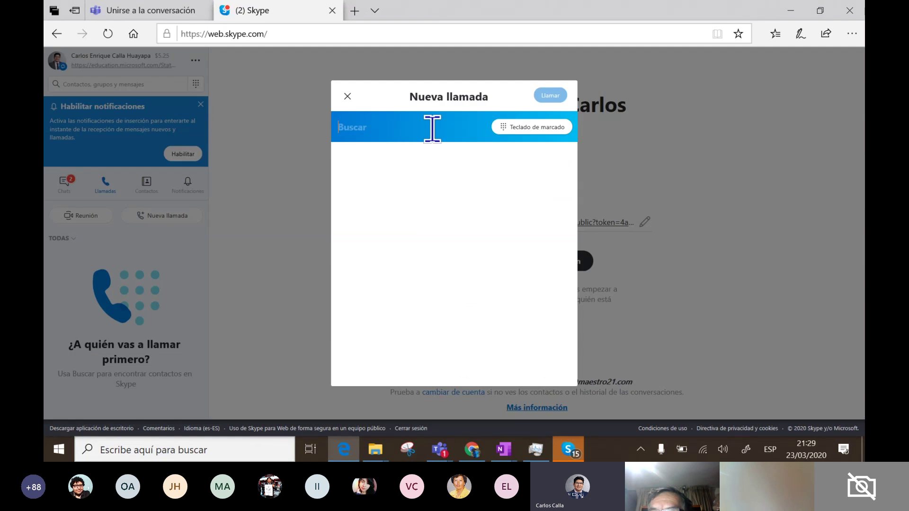
Step: Paste the phone number into Buscar, call it, and allow microphone access
key("ctrl+v")
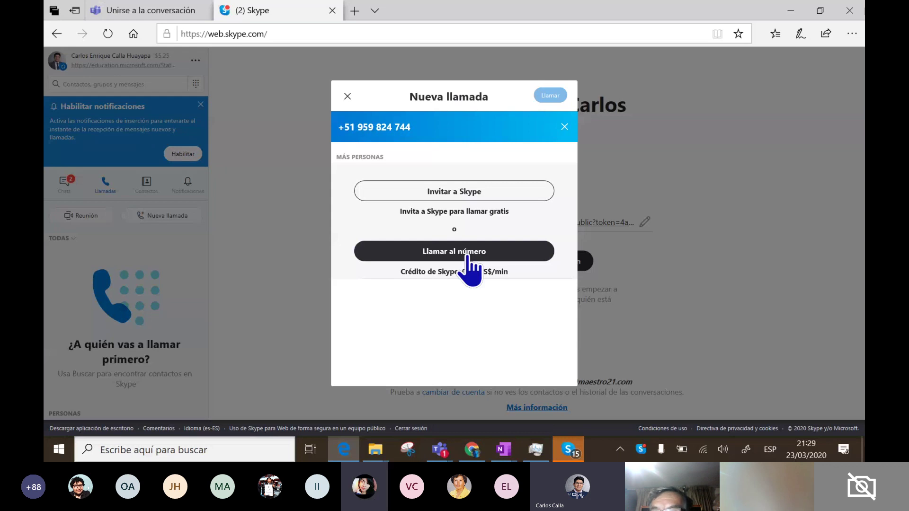
left_click(496, 250)
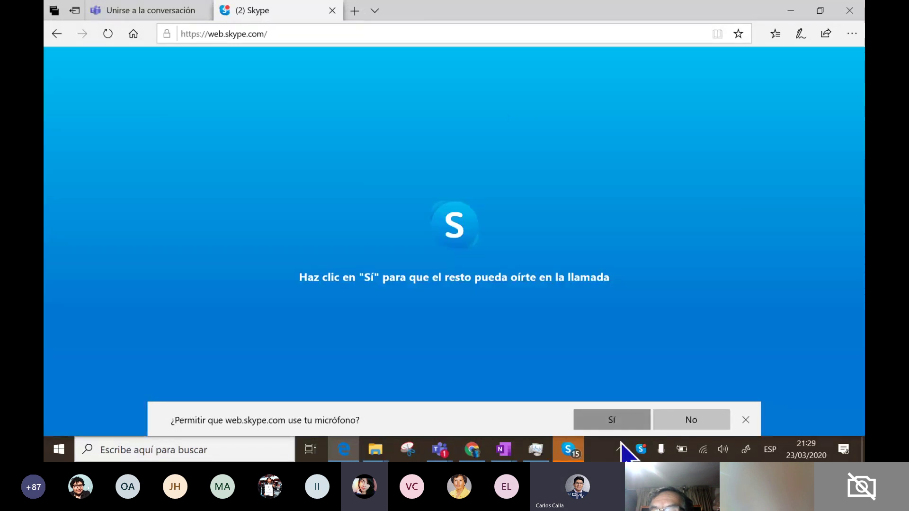
left_click(610, 426)
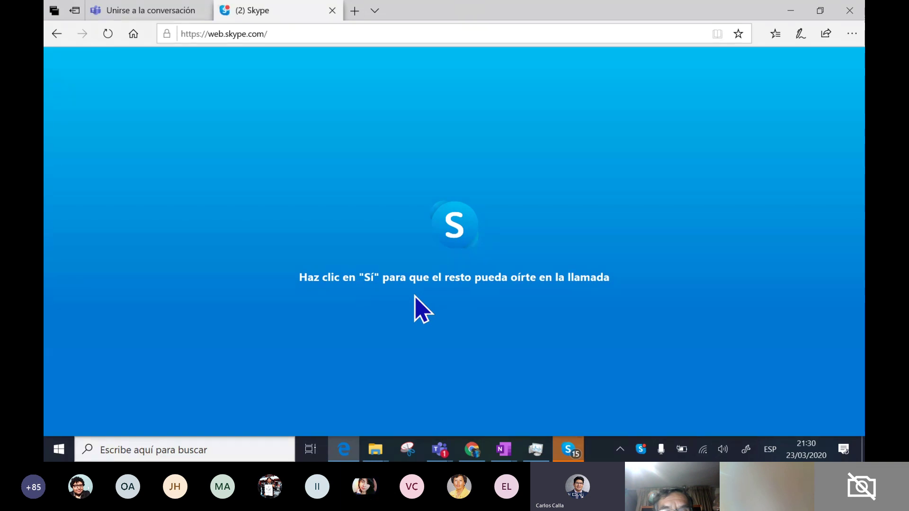
Step: Wait for the call to the entered phone number to show Llamando
mouse_move(440, 449)
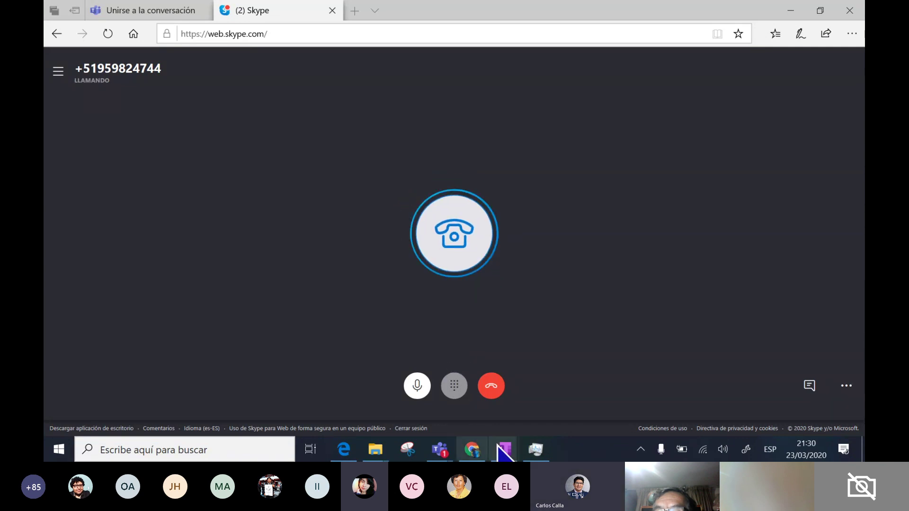
Step: Bring the OneNote course notebook forward, shrink its window, and minimize it to reveal the call
mouse_move(504, 450)
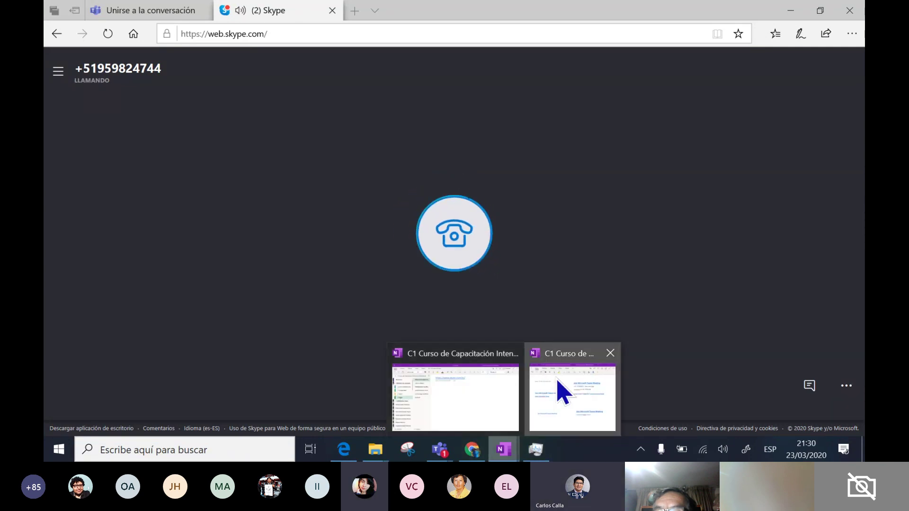
left_click(557, 381)
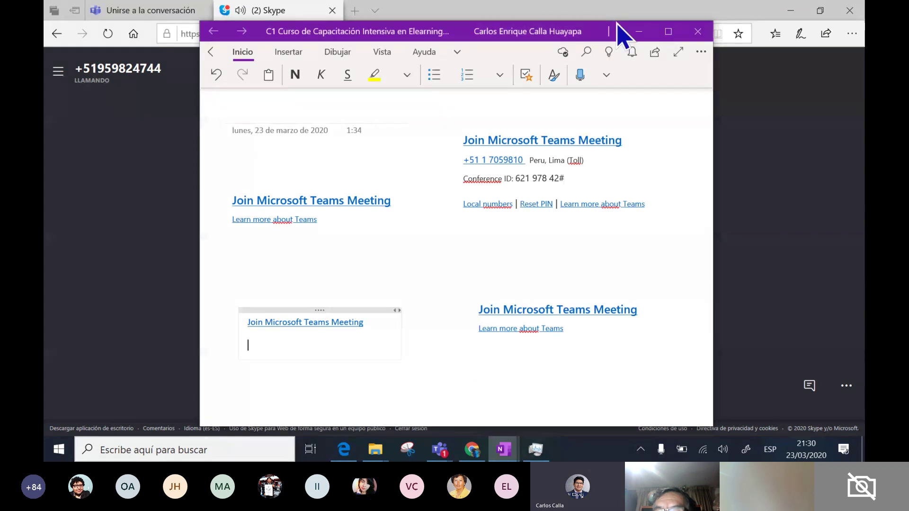
left_click_drag(612, 22, 429, 70)
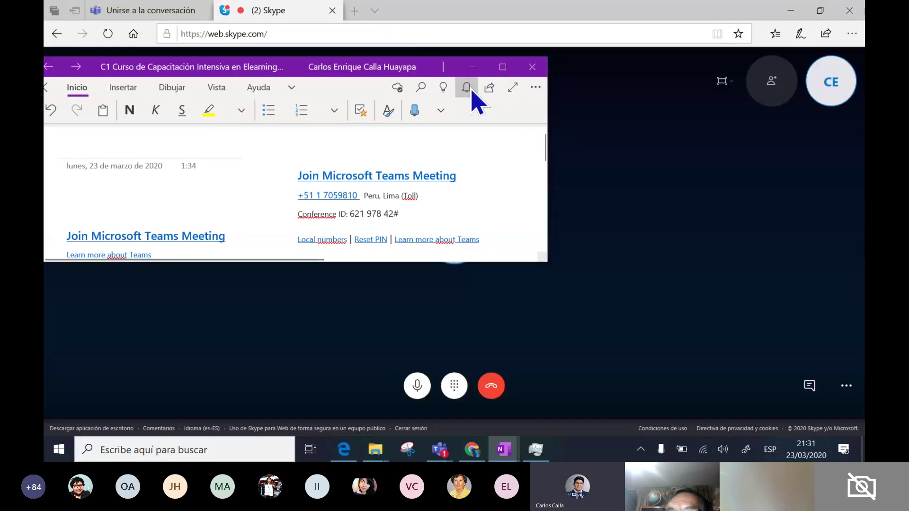
left_click(473, 67)
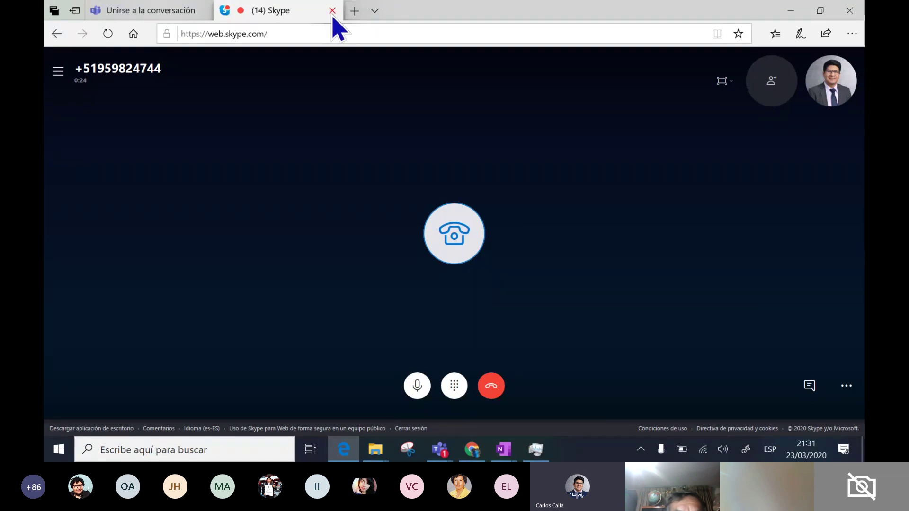
Step: End the phone call, skip the call rating, and close the Habilitar notificaciones banner
left_click(492, 388)
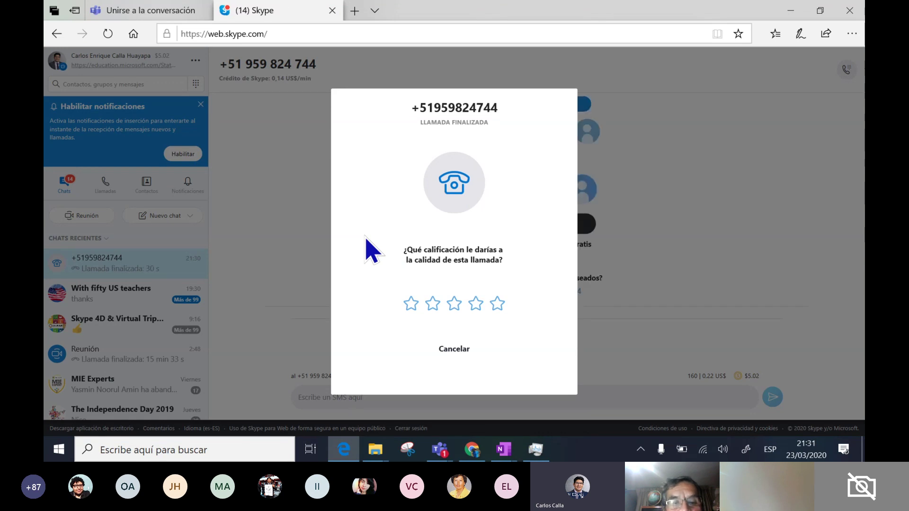
left_click(443, 349)
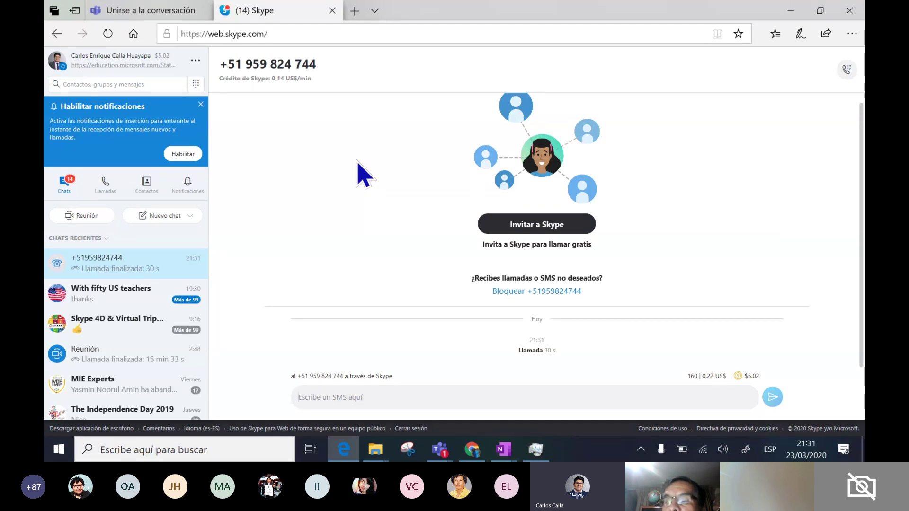
left_click(201, 104)
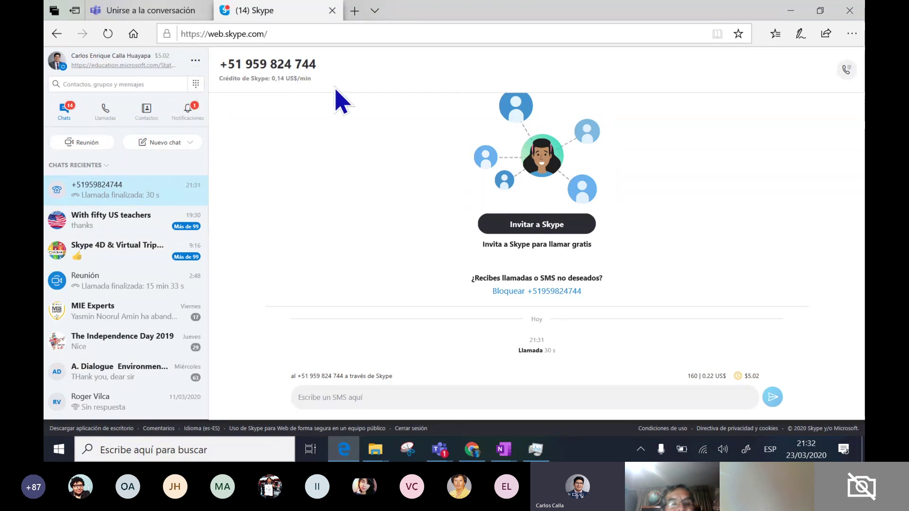
Step: Open the 'With fifty US teachers' group chat after briefly switching browser tabs
left_click(209, 11)
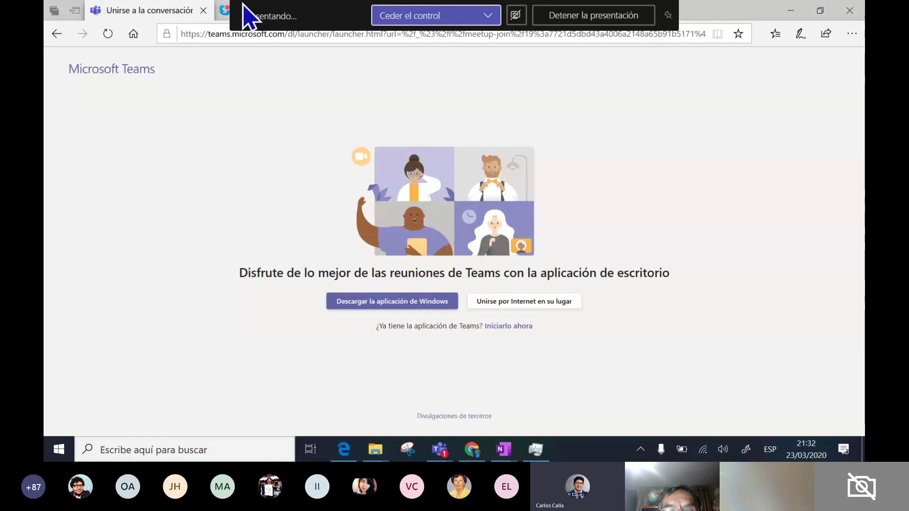
left_click(230, 8)
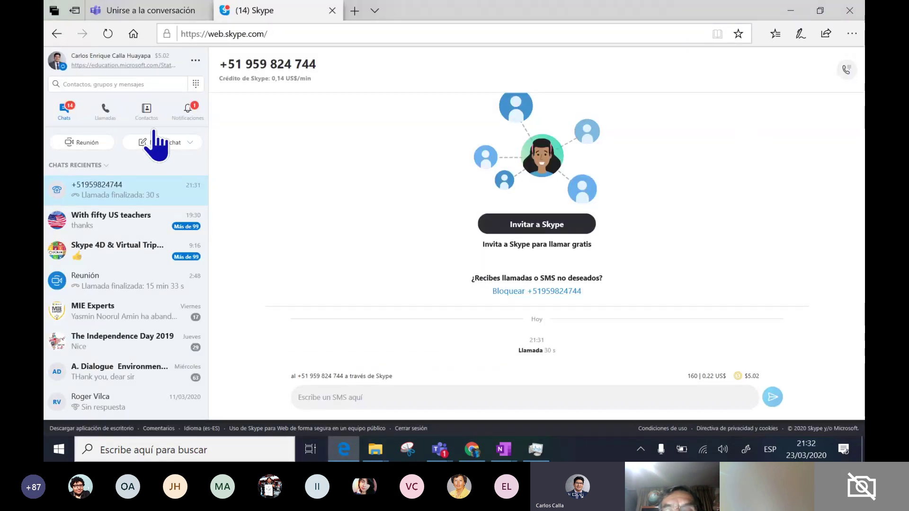
left_click(141, 239)
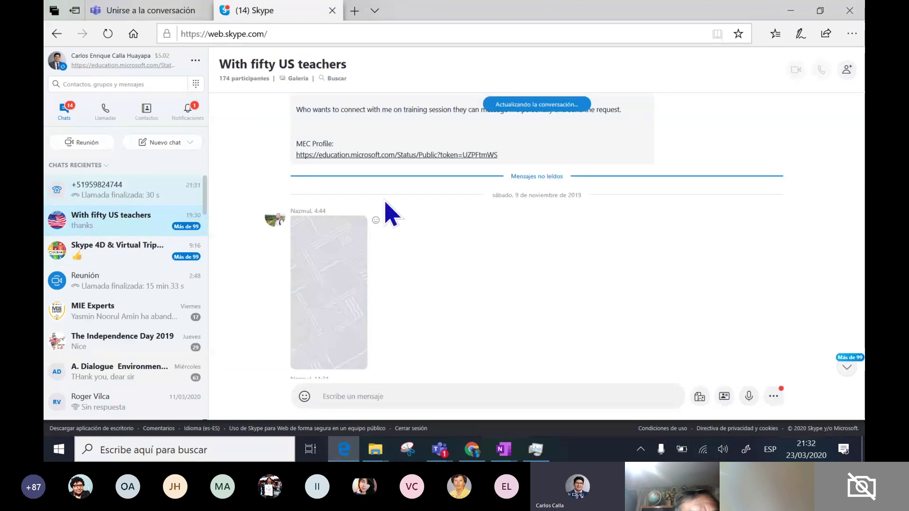
Step: Scroll the 'With fifty US teachers' messages, then open Skype 4D & Virtual Trips in Education
scroll(487, 265, "down", 5)
scroll(492, 269, "down", 10)
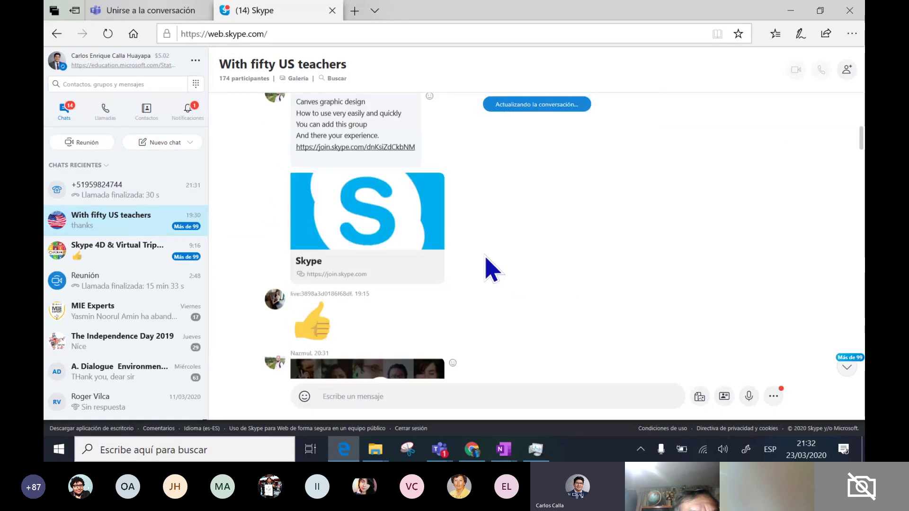
left_click(142, 266)
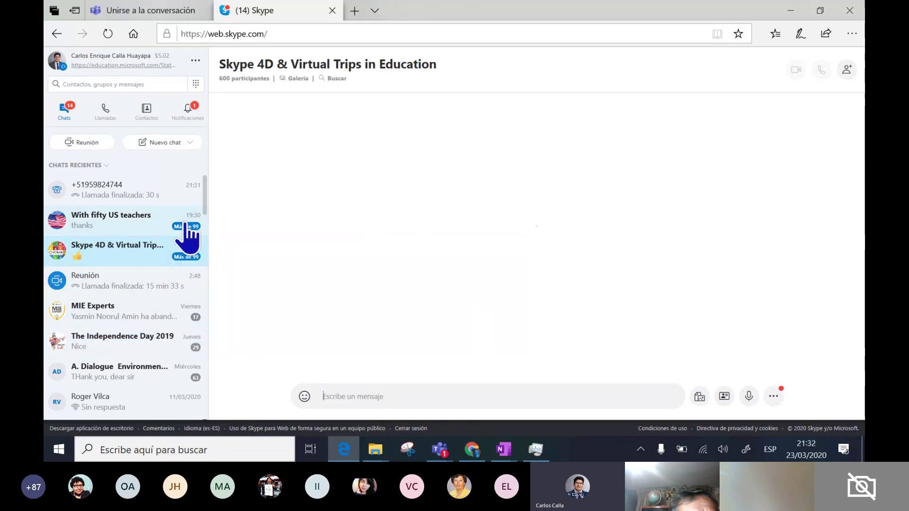
Step: Open the Llamadas list and the Reunión dialog, then bring the Teams meeting window forward
left_click(105, 112)
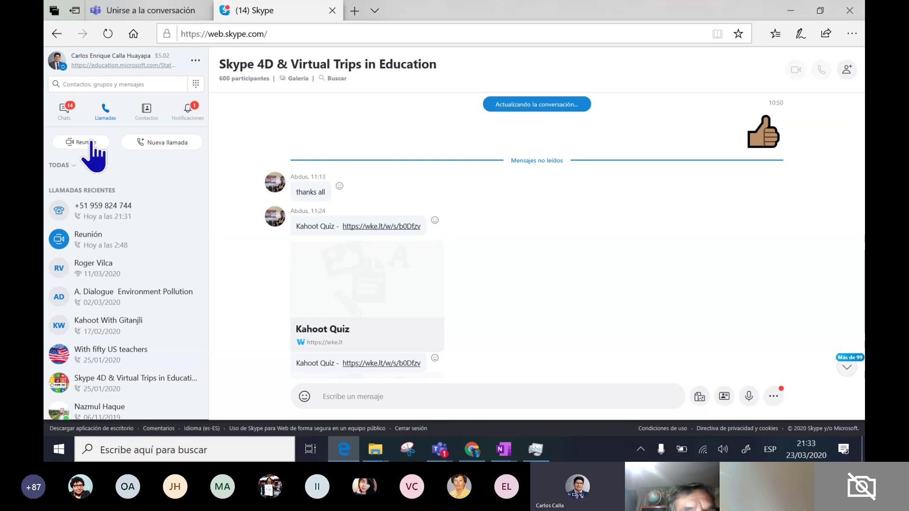
left_click(95, 142)
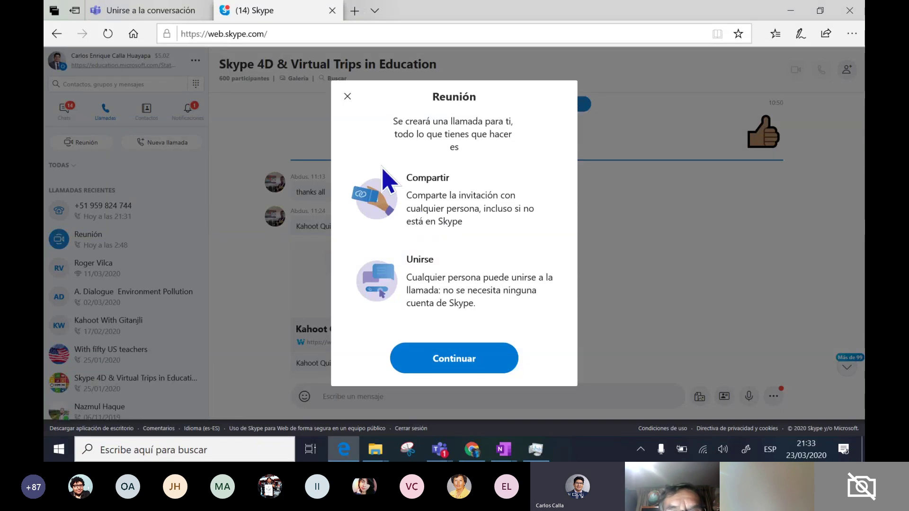
mouse_move(439, 449)
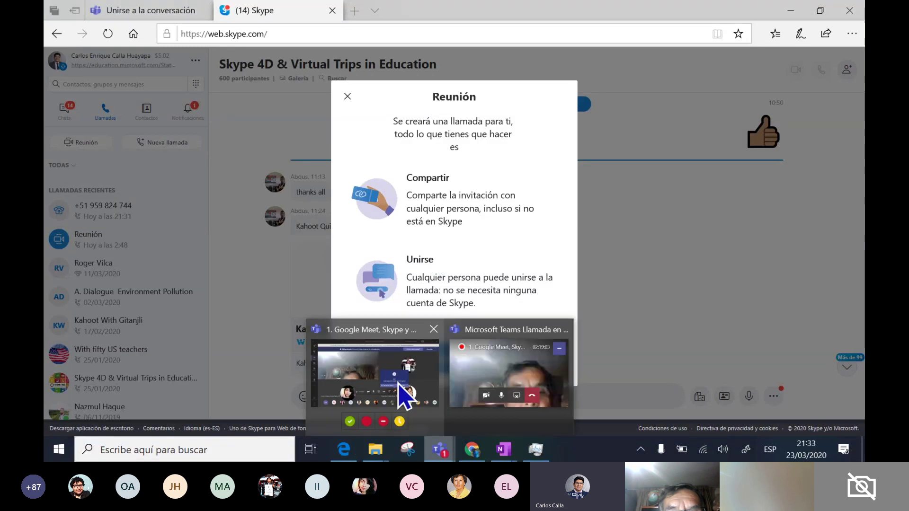
left_click(400, 392)
Step: Turn the camera on in the Teams meeting, then return to Skype and continue the Reunión setup
left_click(412, 337)
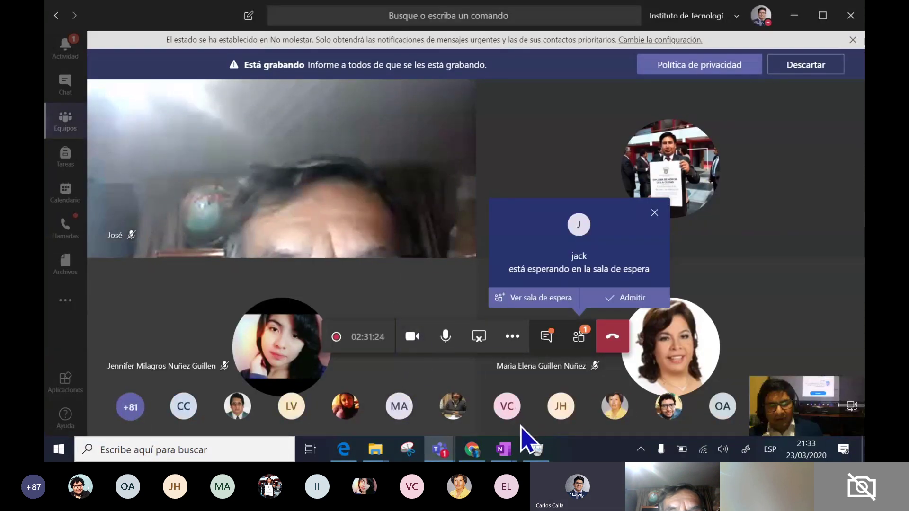
mouse_move(529, 450)
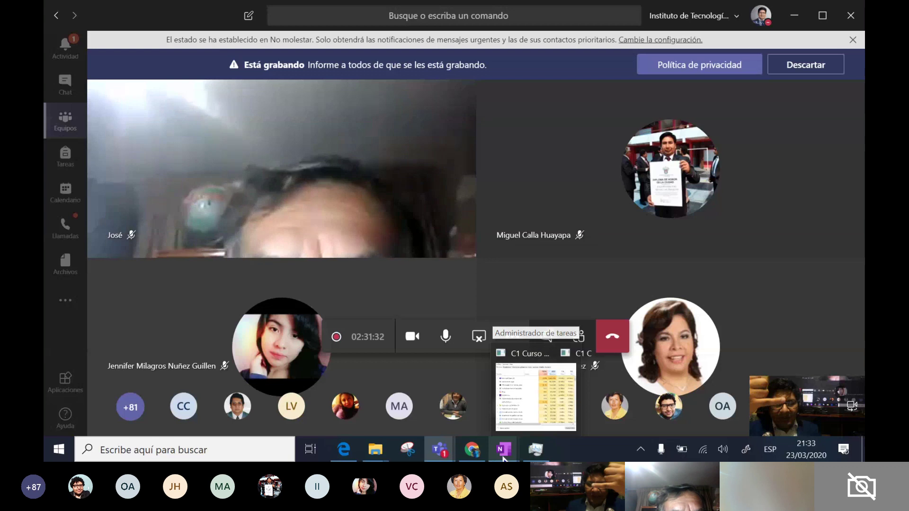
mouse_move(465, 454)
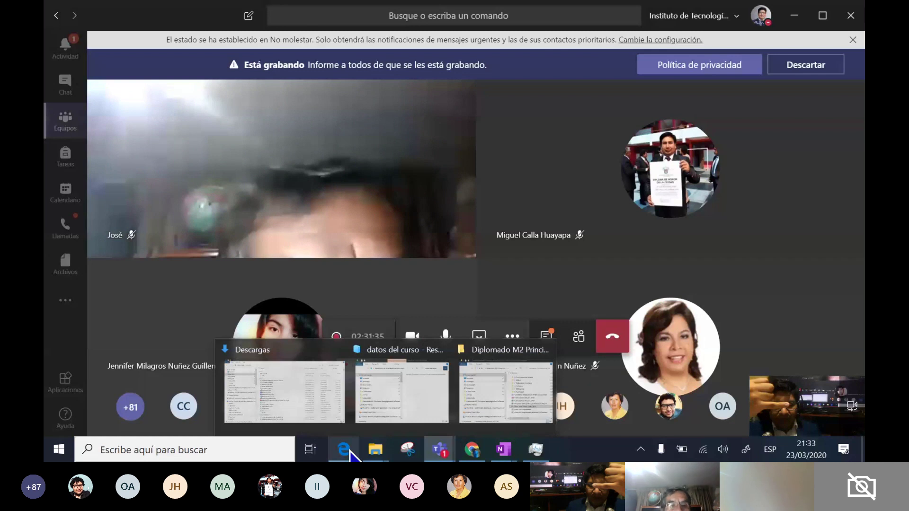
left_click(350, 451)
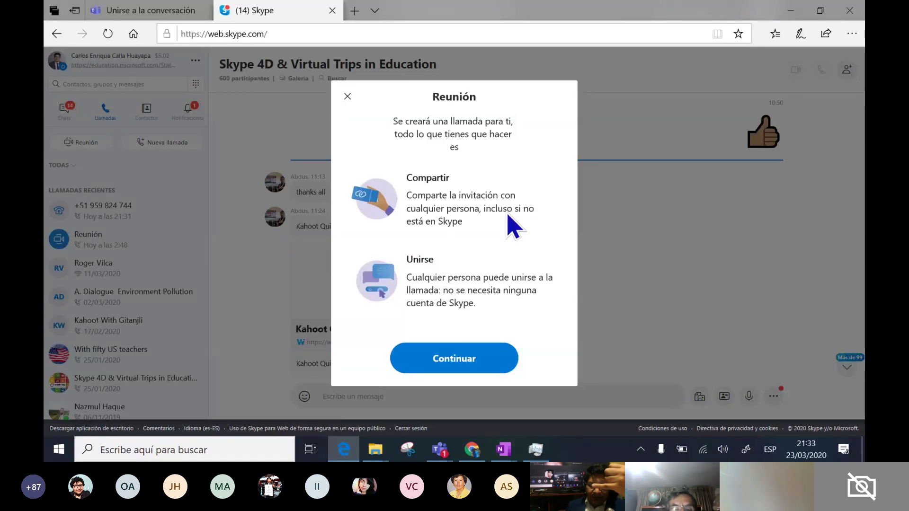
left_click(455, 364)
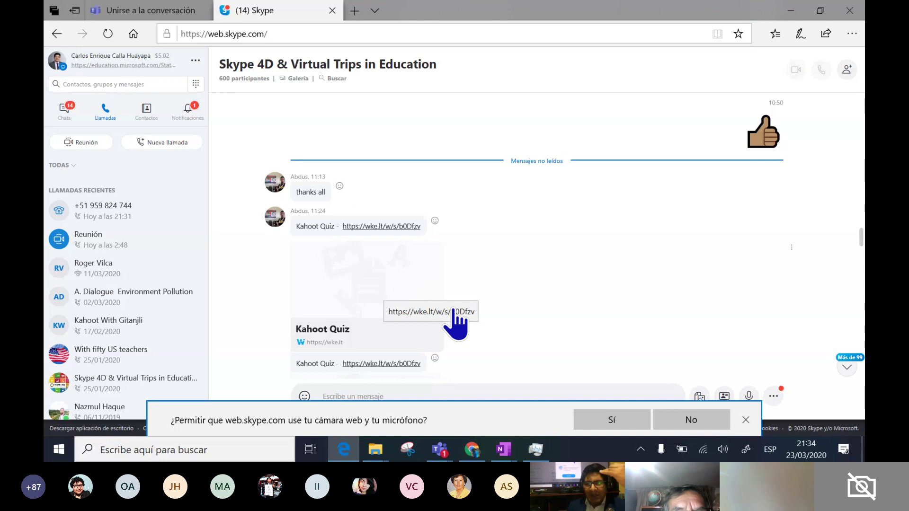
Step: Dismiss the permission prompt, copy the join.skype.com meeting link, and return to the Teams meeting window
left_click(746, 420)
left_click(719, 394)
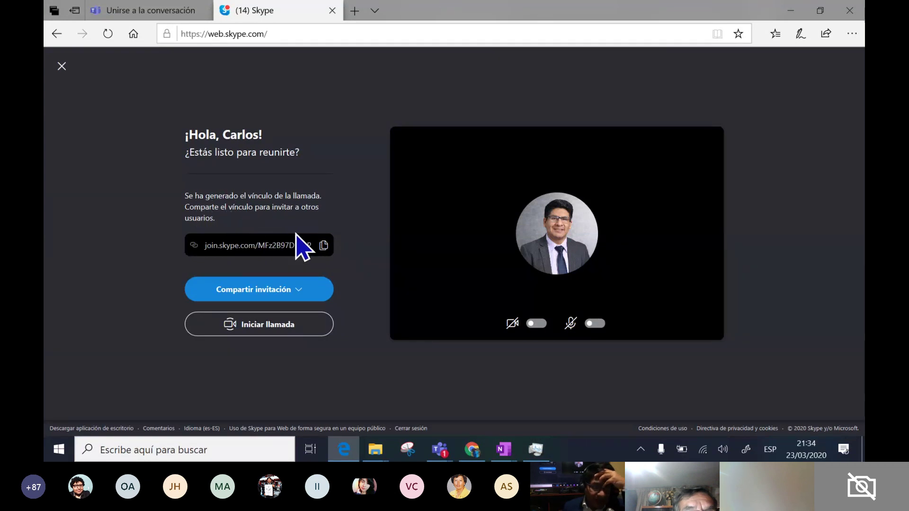
left_click(323, 246)
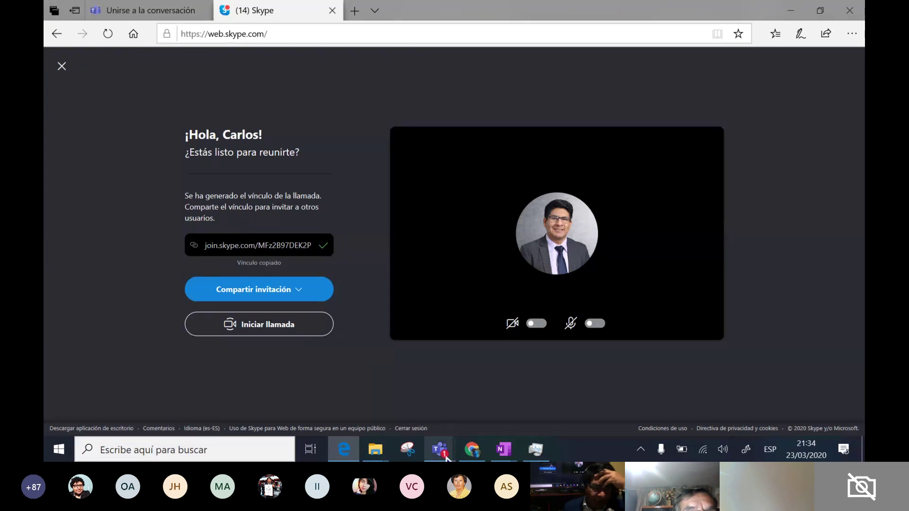
mouse_move(447, 458)
left_click(416, 381)
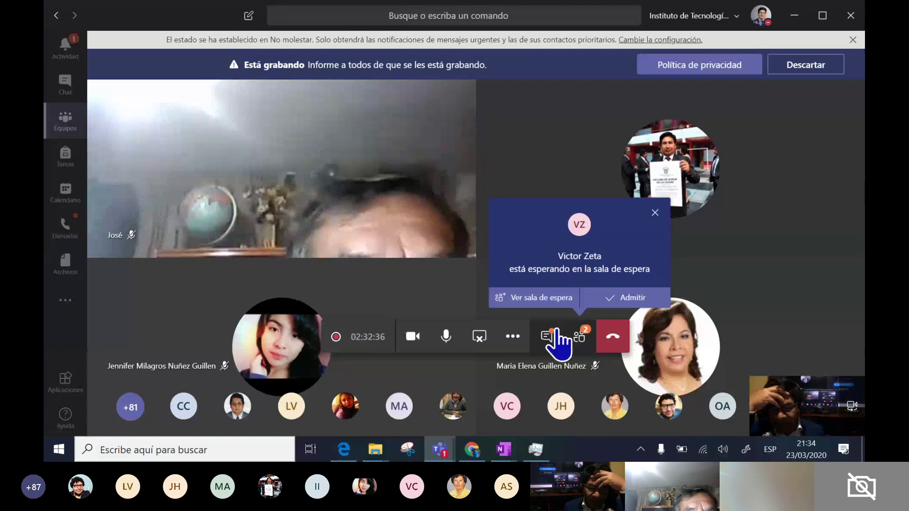
Step: Post the join.skype.com link as a reply in the Teams meeting chat, then bring up WhatsApp in Chrome
left_click(549, 335)
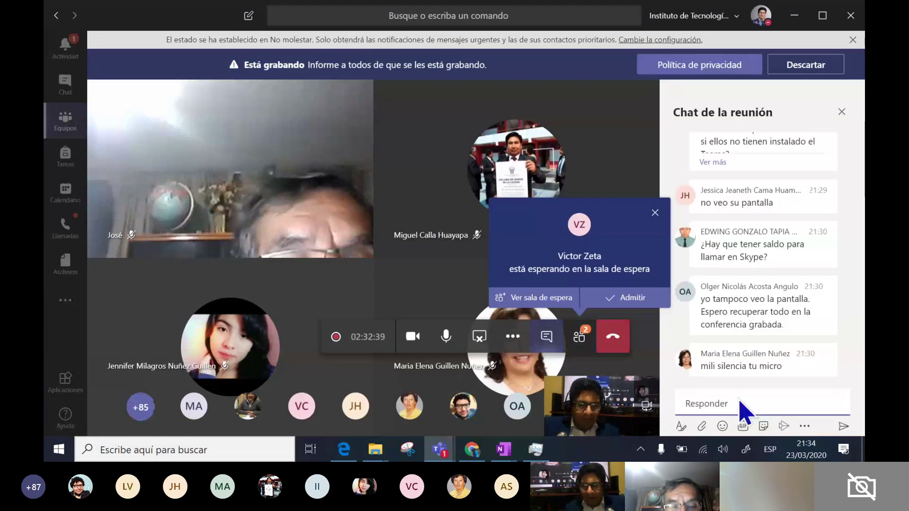
left_click(702, 403)
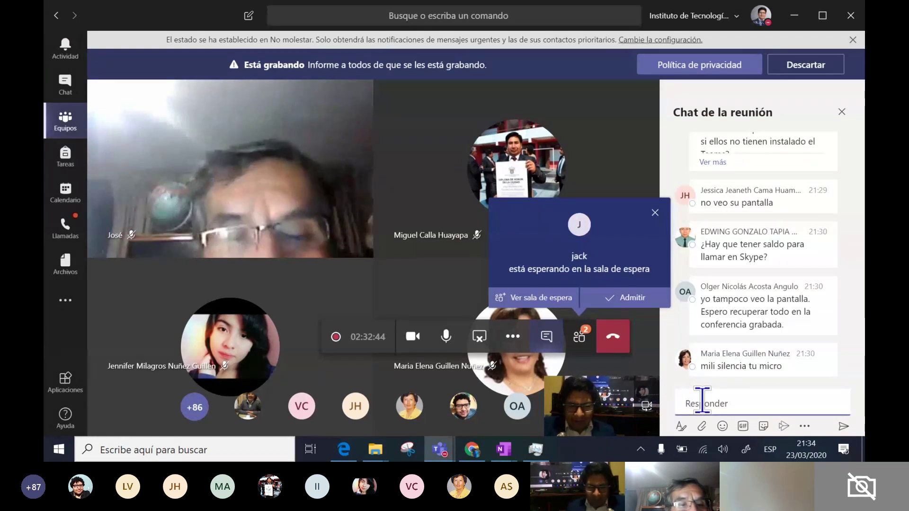
key("ctrl+v")
key("Return")
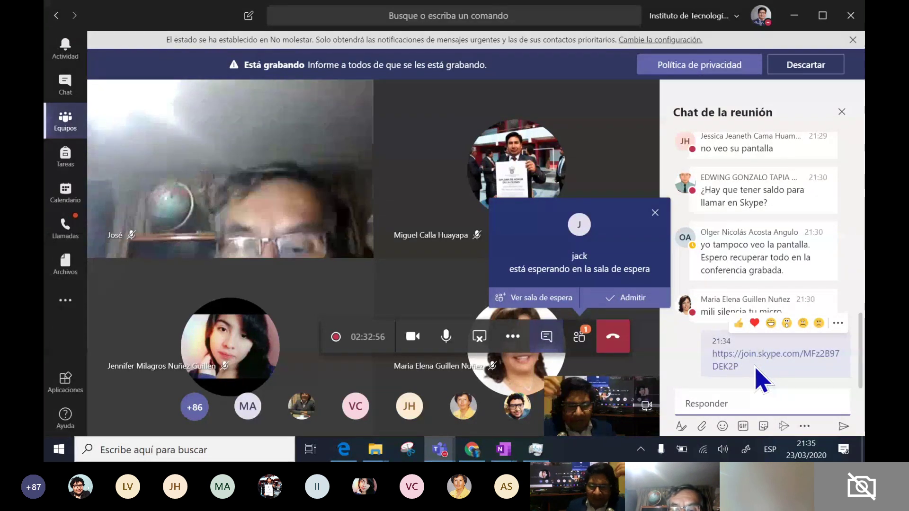
left_click(472, 449)
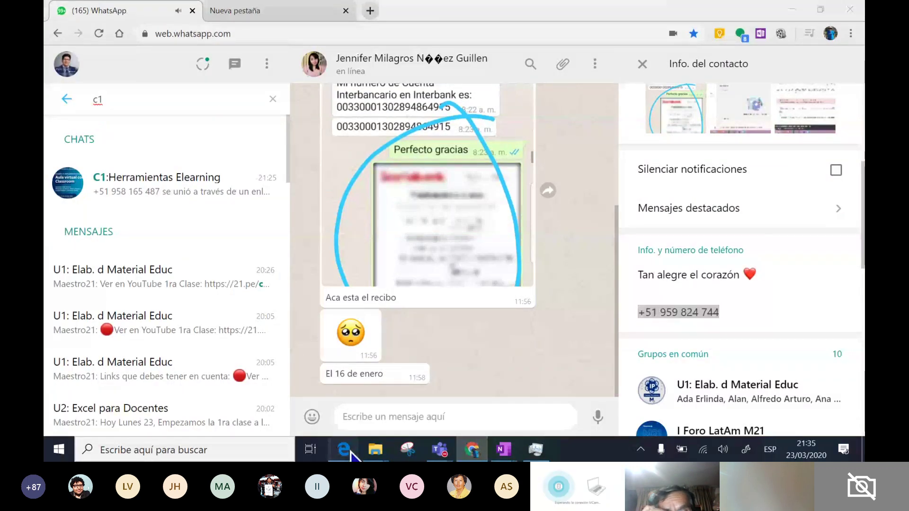
Step: In Edge, try Iniciar llamada, check web.skype.com's site permissions, and reload the Skype page
left_click(351, 452)
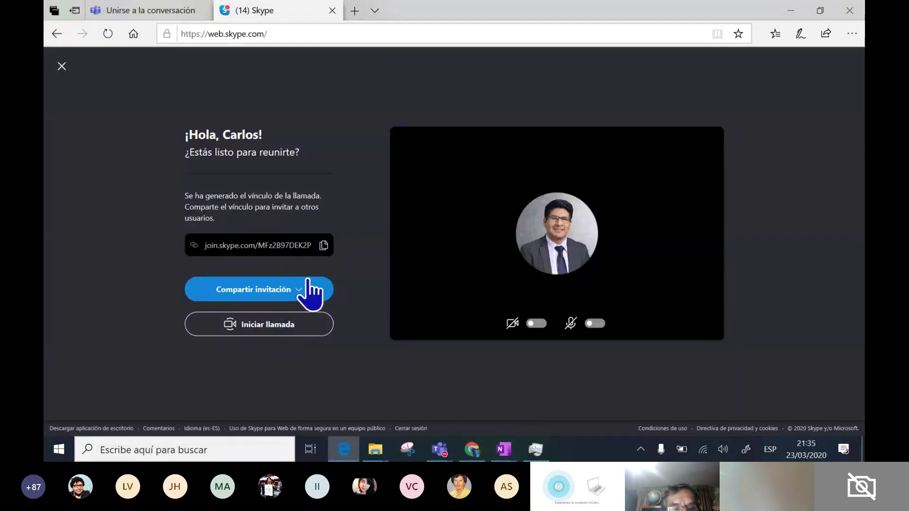
left_click(272, 328)
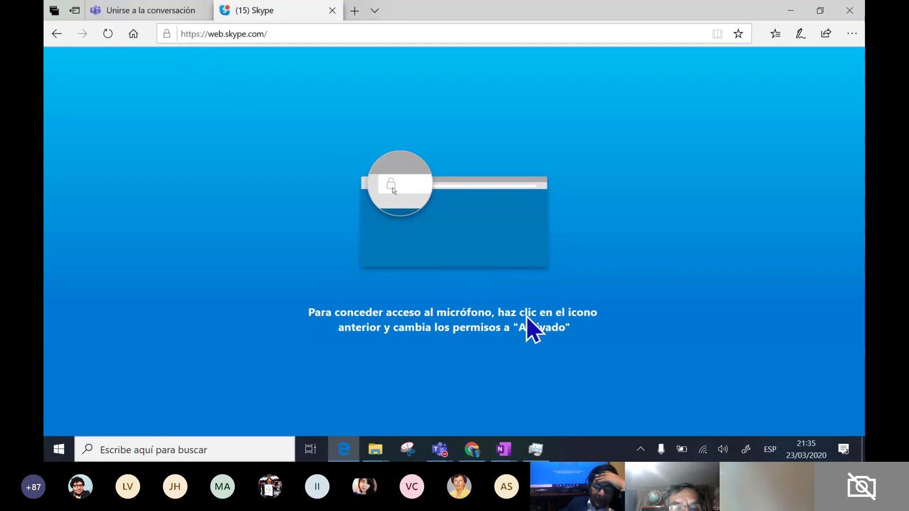
left_click(166, 34)
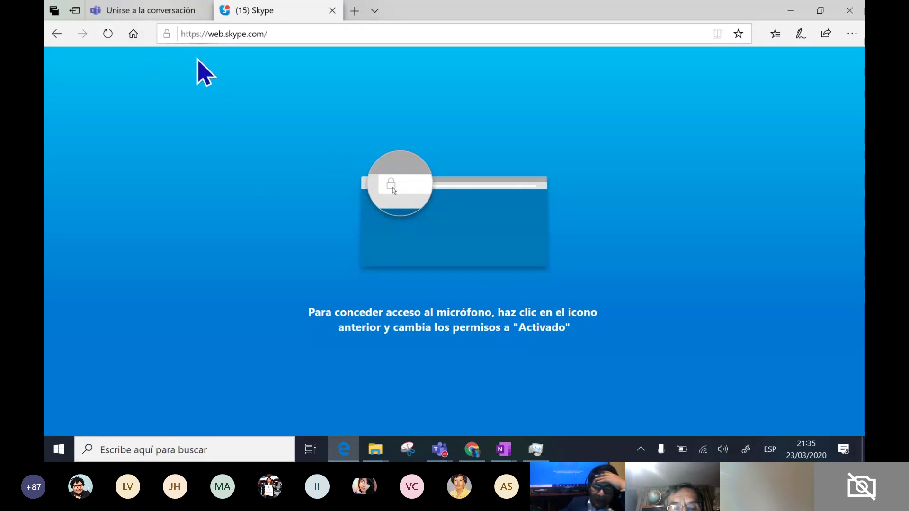
left_click(312, 229)
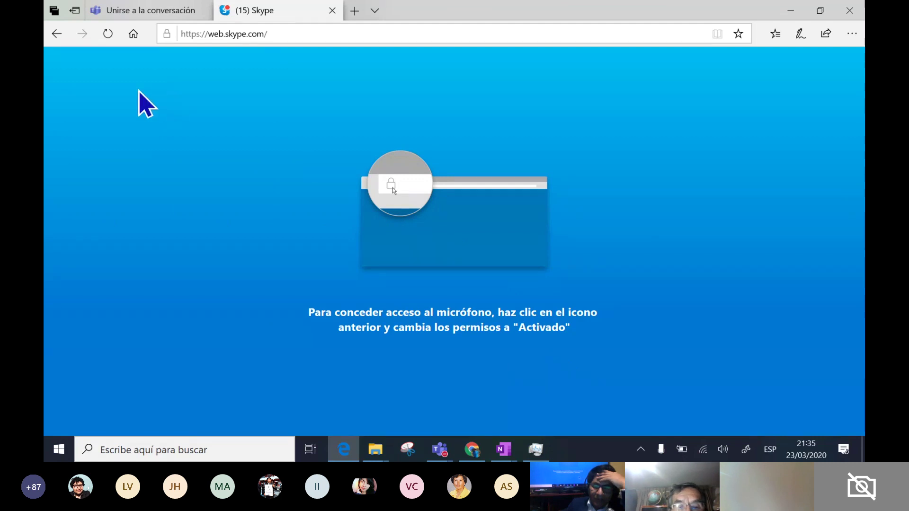
left_click(109, 38)
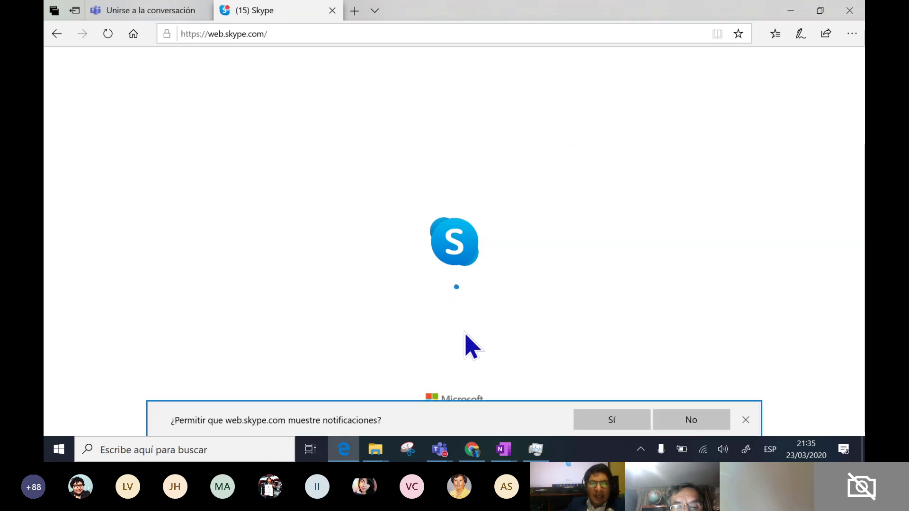
Step: Allow Skype notifications, start a call in the Reunión conversation, and grant camera and microphone access
left_click(626, 422)
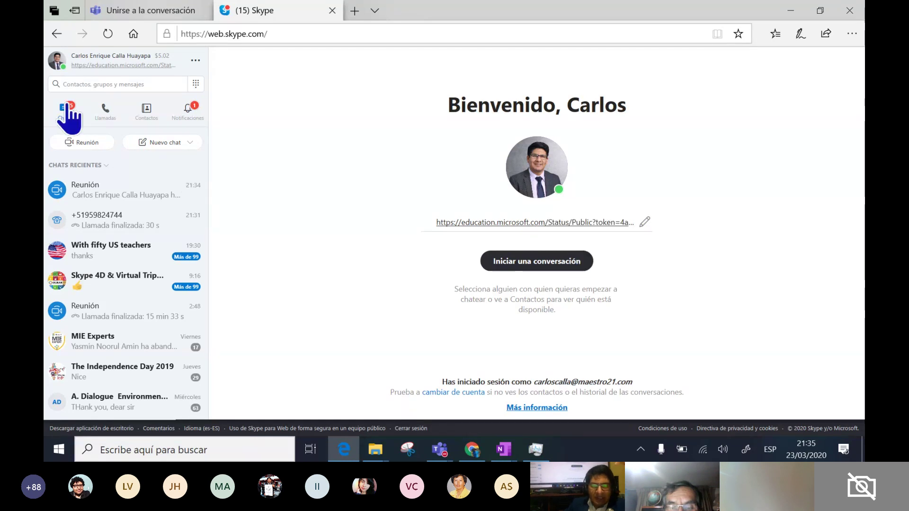
left_click(114, 184)
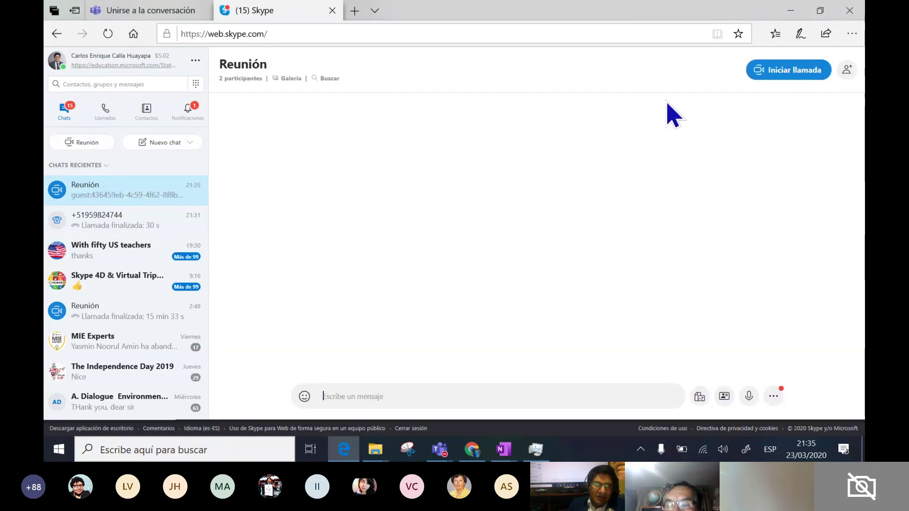
left_click(790, 71)
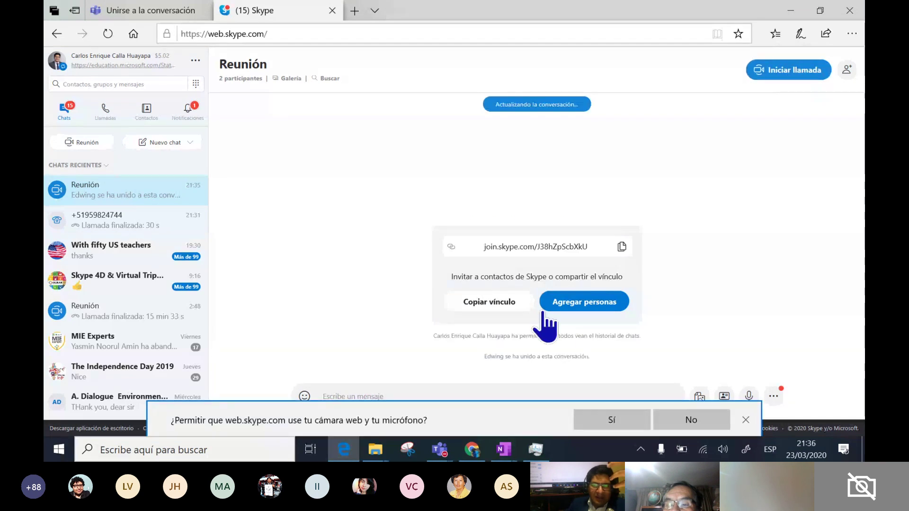
left_click(624, 420)
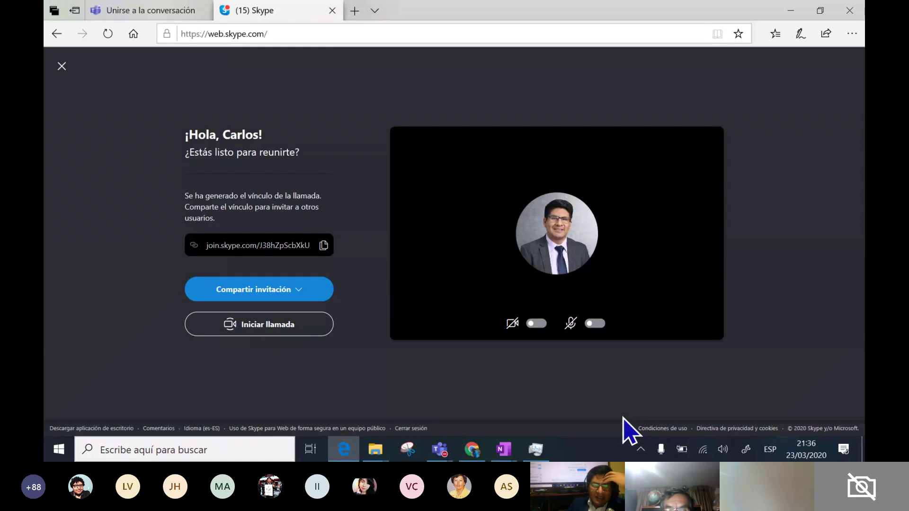
Step: Join the Reunión call, then look over the link-sharing options and the participants list
left_click(306, 327)
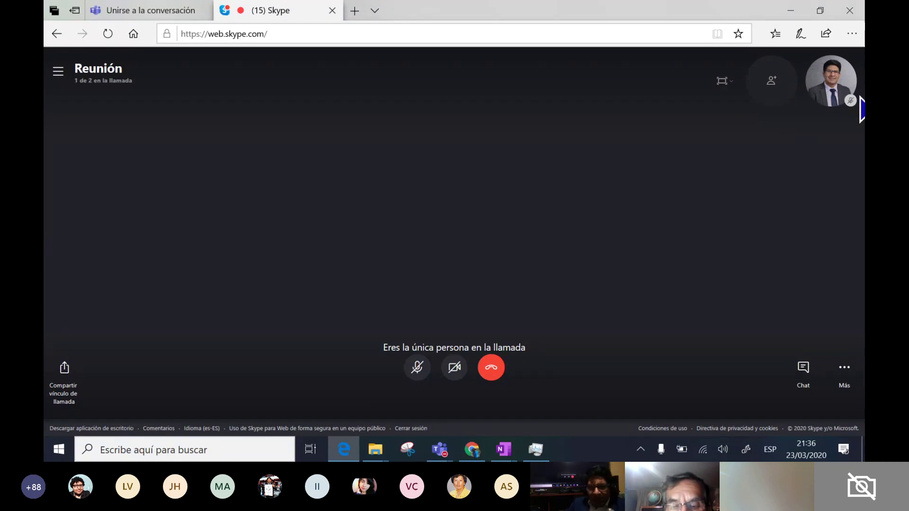
left_click(78, 387)
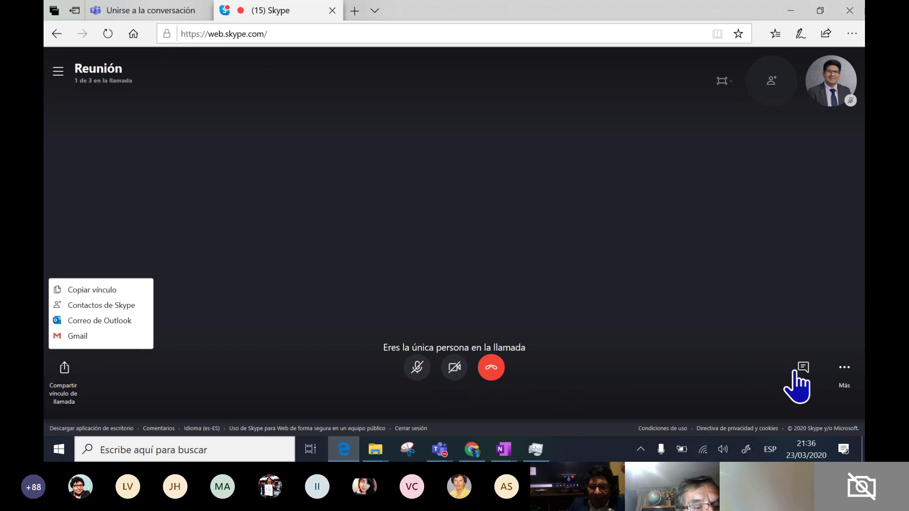
left_click(108, 85)
left_click(108, 82)
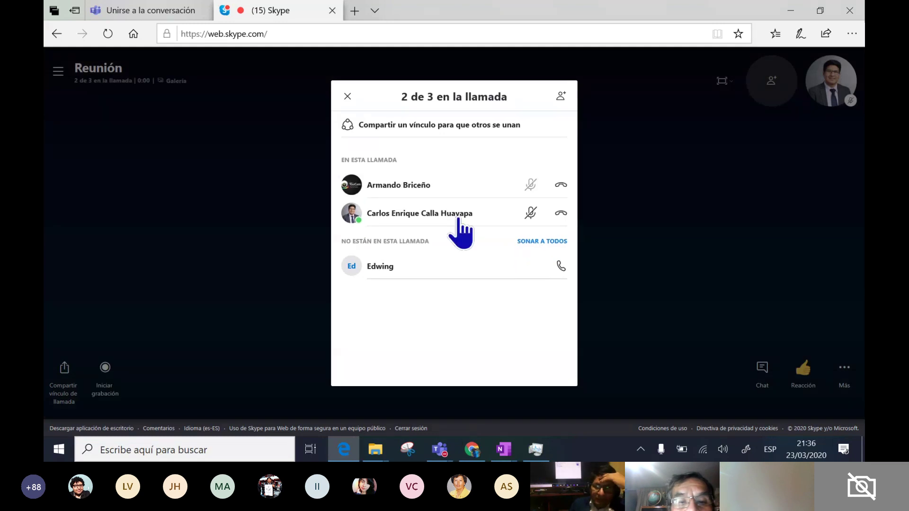
left_click(347, 97)
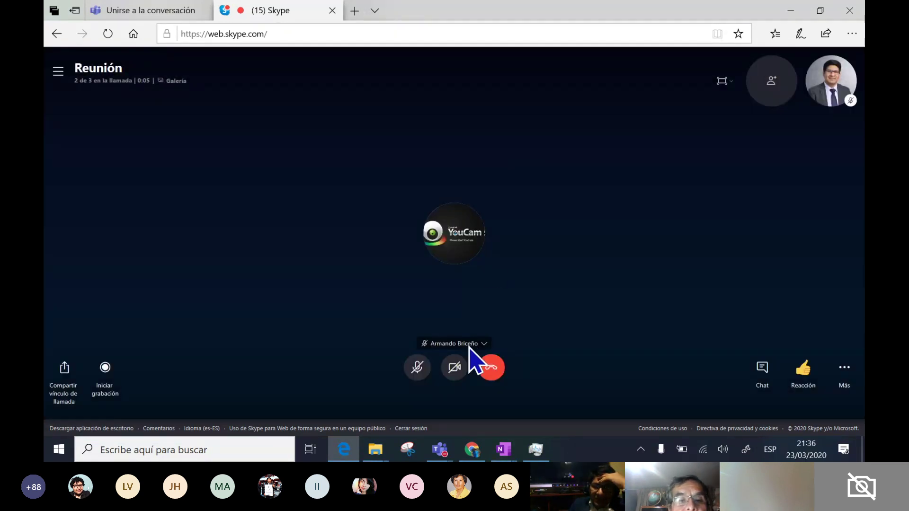
Step: Send a laughing reaction, then briefly open and close the in-call chat and Más options
mouse_move(803, 372)
left_click(798, 349)
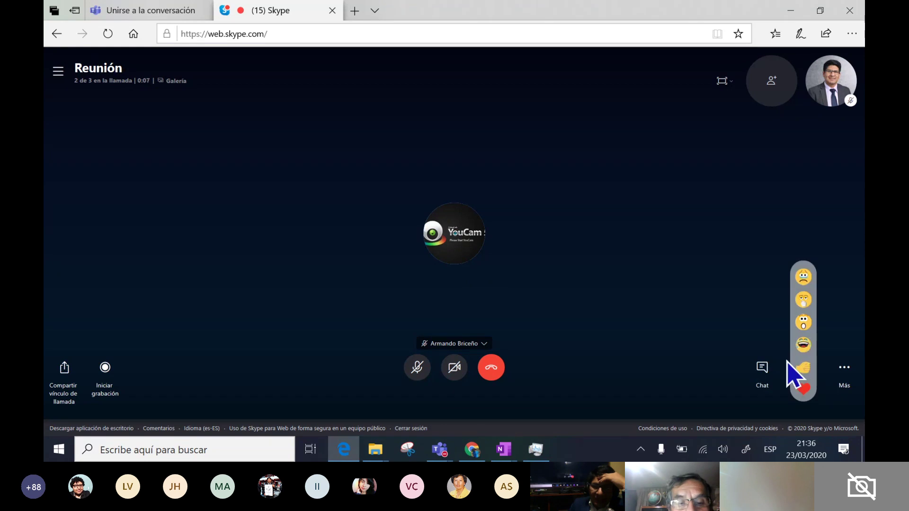
left_click(762, 369)
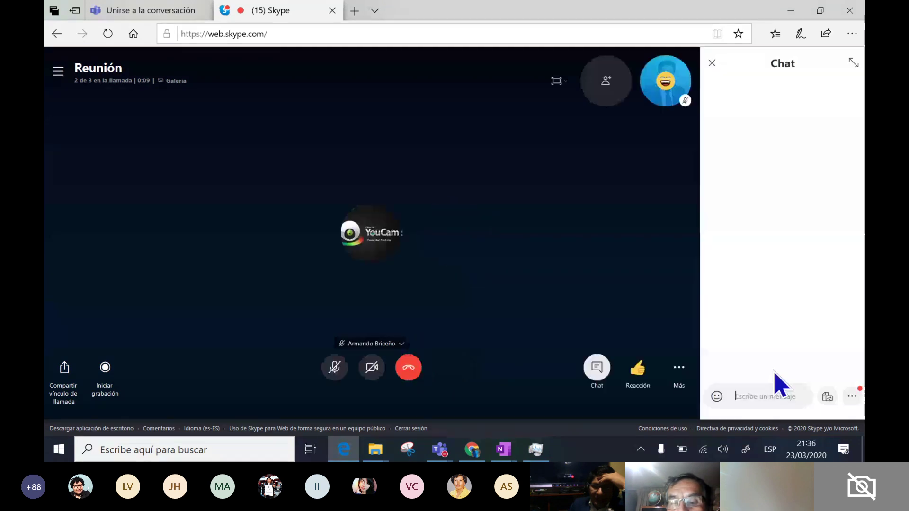
left_click(711, 64)
left_click(844, 374)
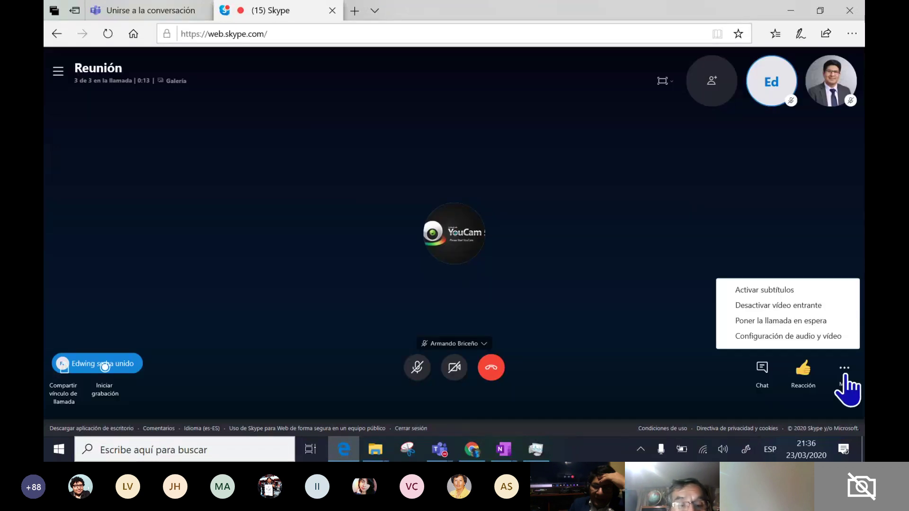
left_click(553, 294)
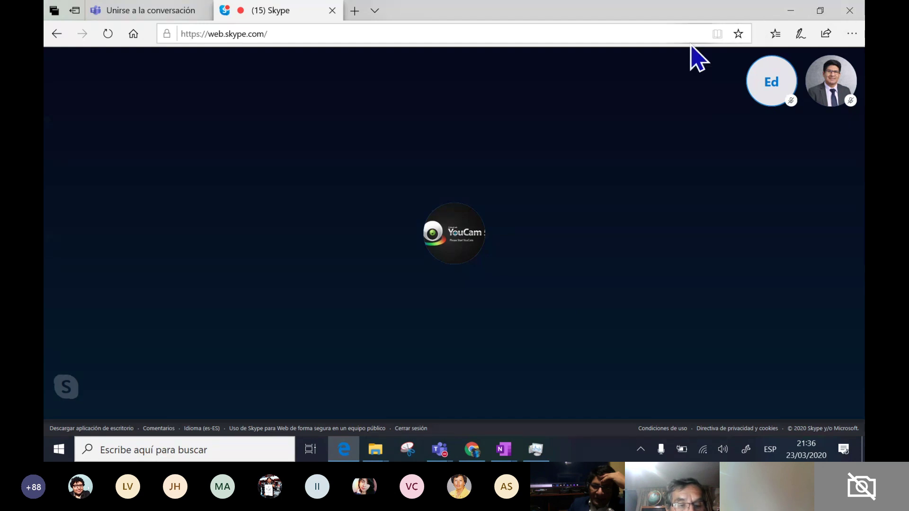
Step: Close the browser with all its tabs and launch the Skype desktop app from Start
left_click(850, 11)
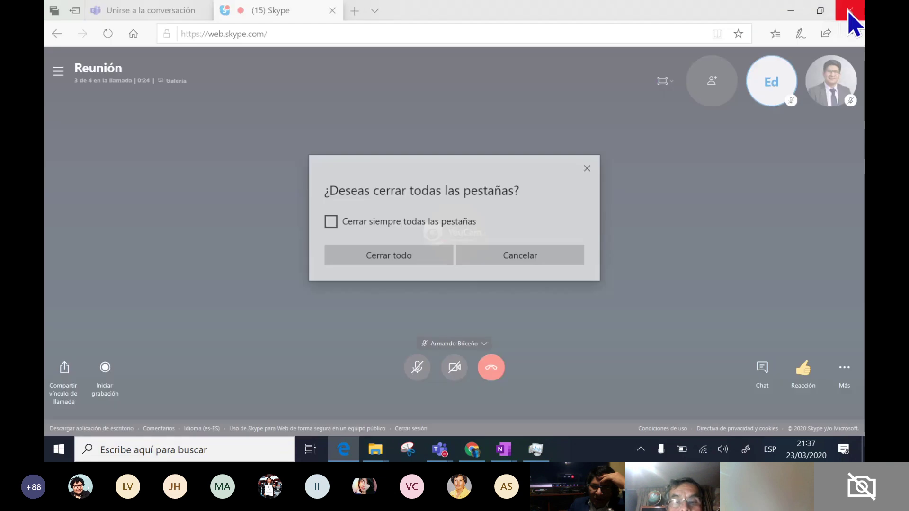
left_click(407, 255)
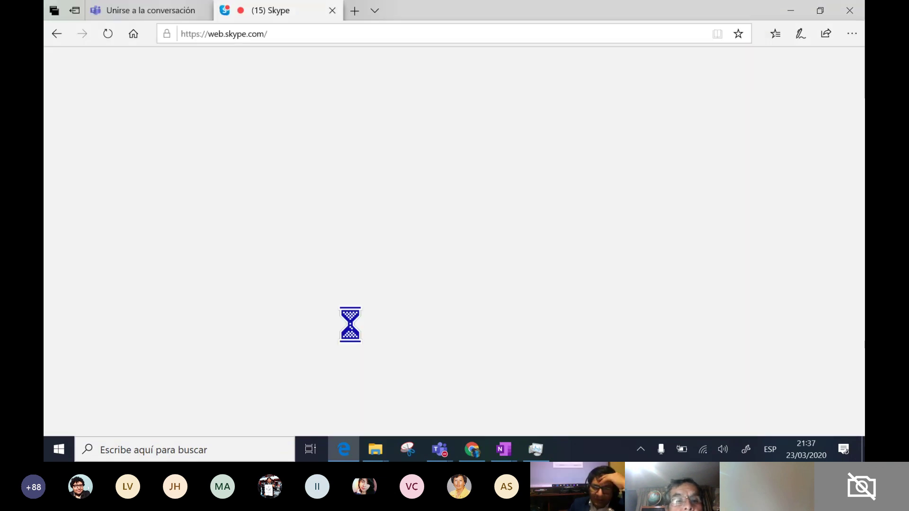
key("super")
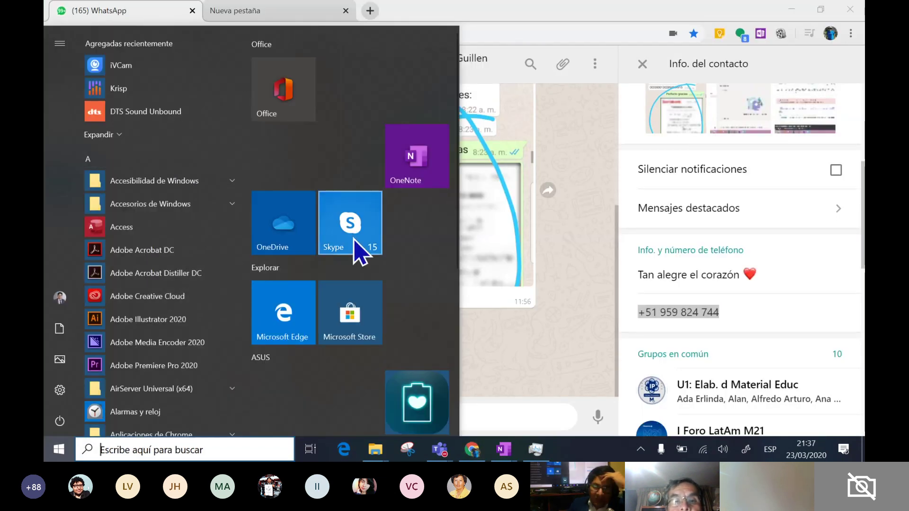
left_click(350, 222)
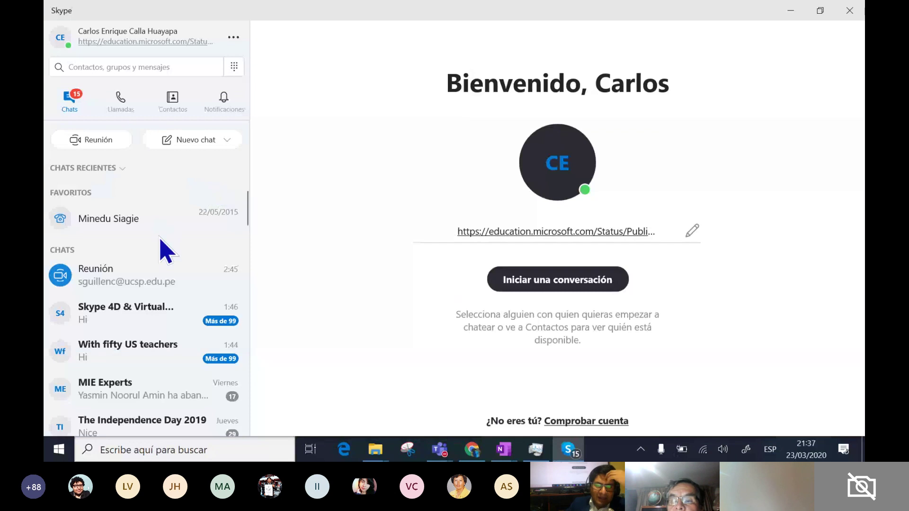
Step: Dismiss the profile tip, try the Chats recientes sorting menu, and open the Reunión group chat
left_click(216, 180)
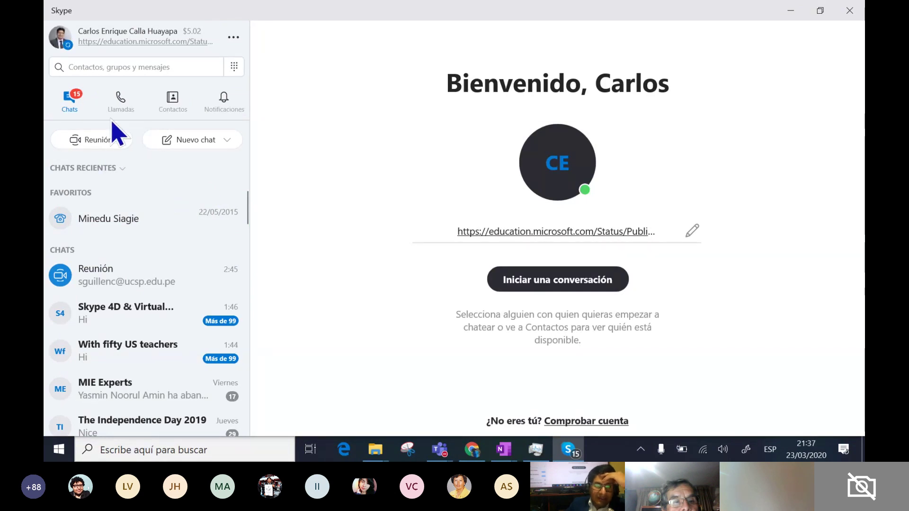
left_click(114, 174)
left_click(114, 174)
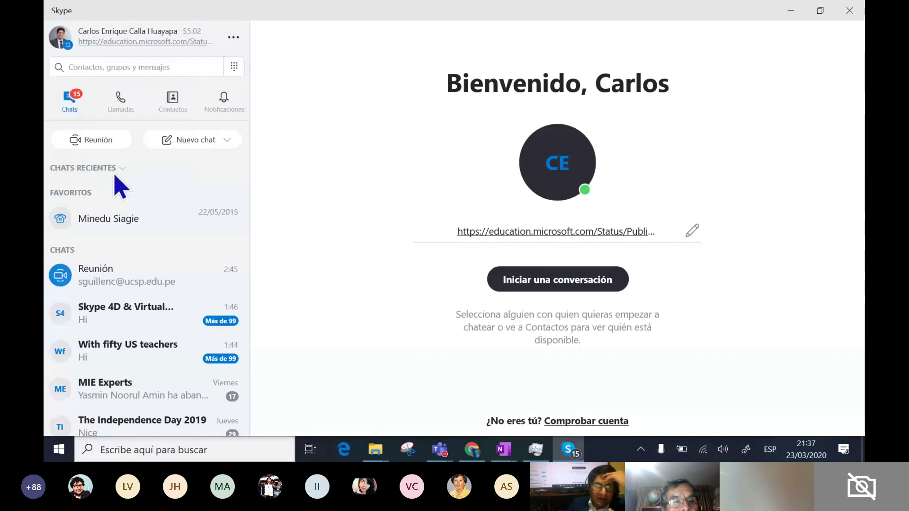
left_click(114, 175)
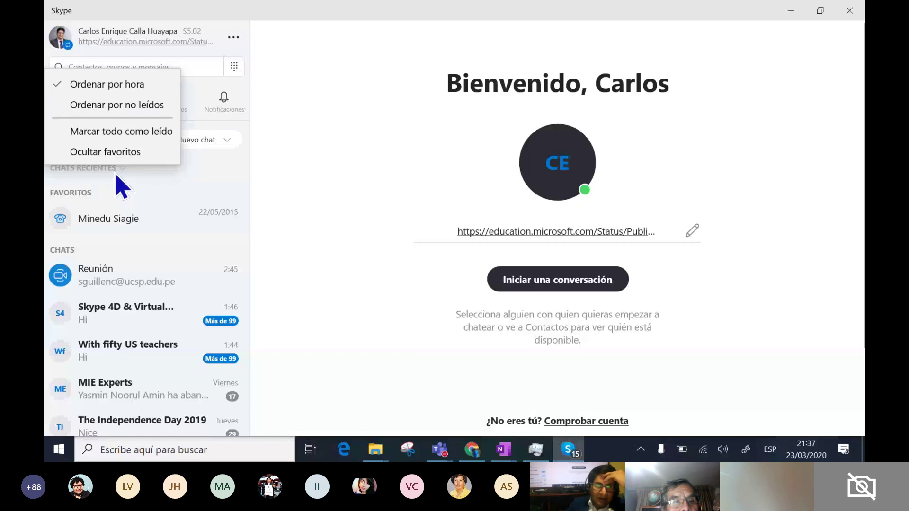
left_click(115, 174)
left_click(116, 174)
left_click(116, 174)
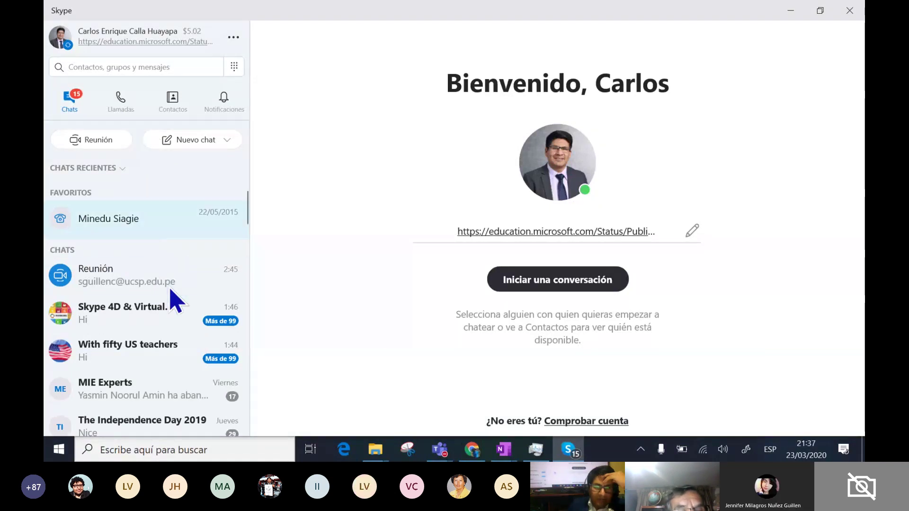
scroll(172, 298, "down", 2)
scroll(166, 237, "up", 2)
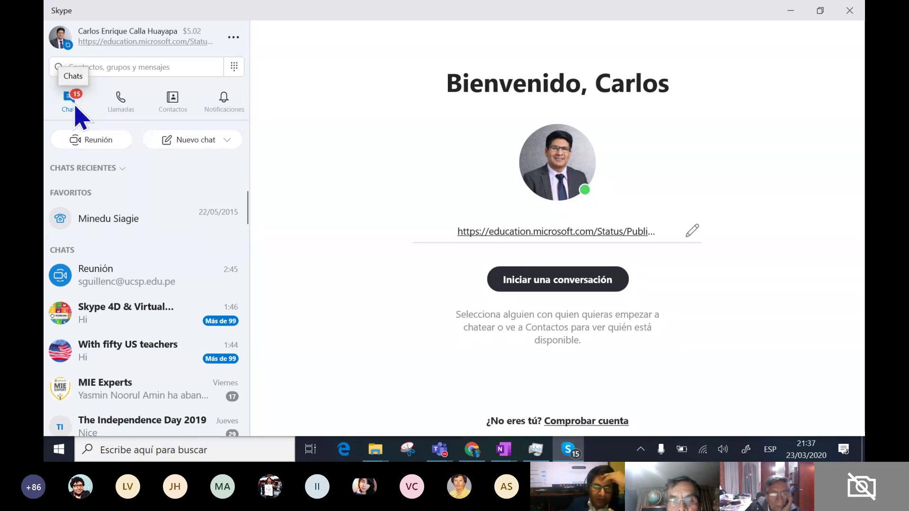
left_click(178, 280)
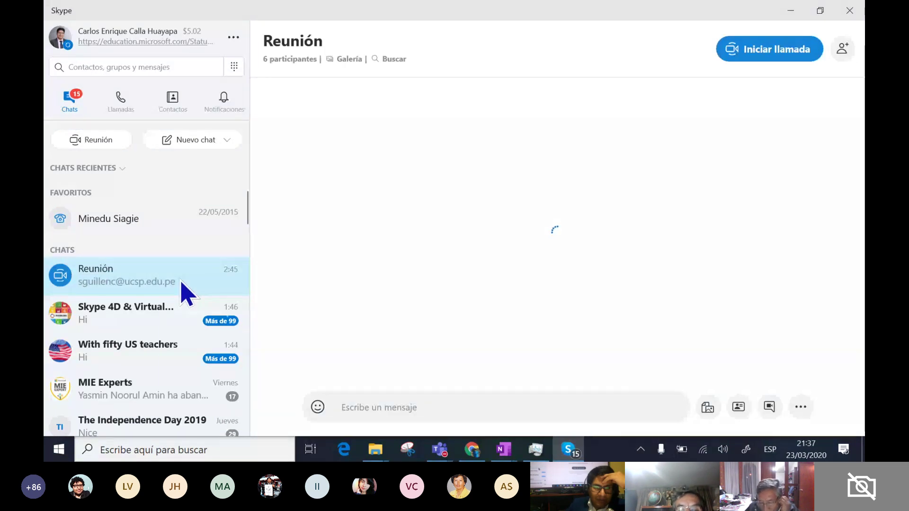
Step: Start a Reunión group call, review its participants panel, then close the Skype window
left_click(762, 62)
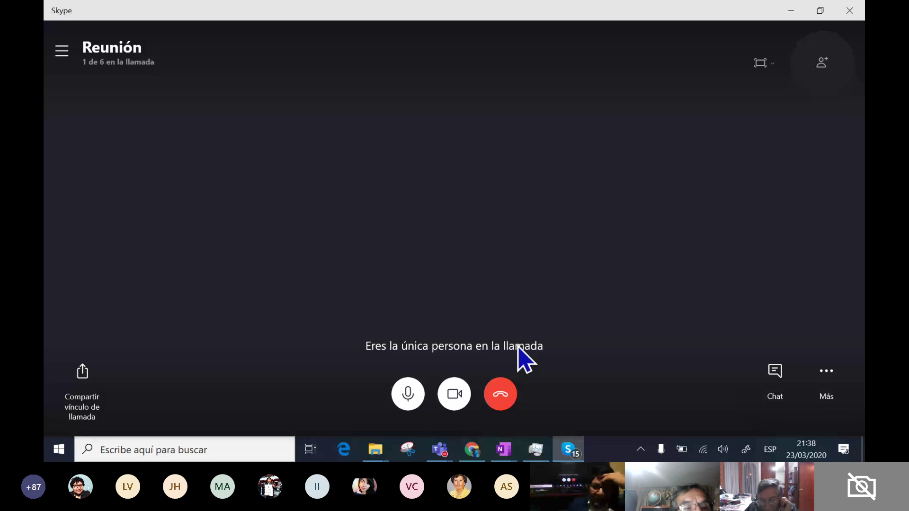
left_click(142, 63)
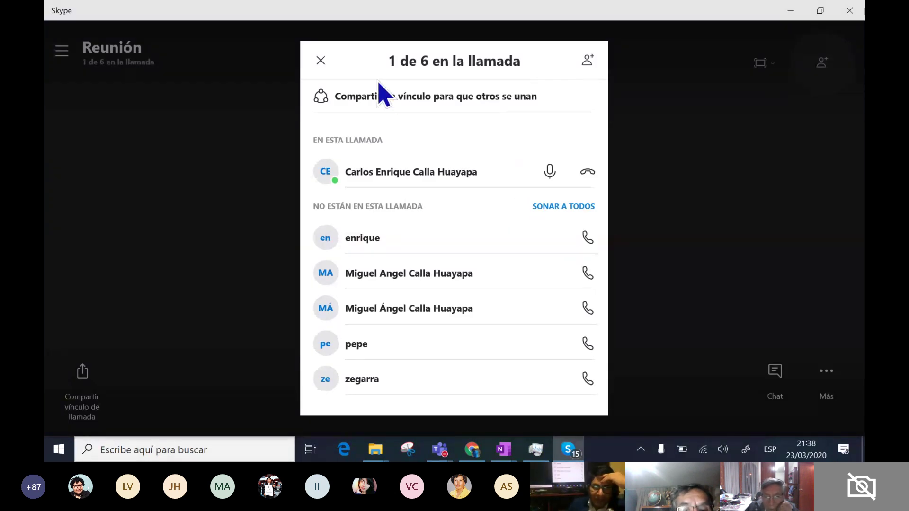
left_click(321, 60)
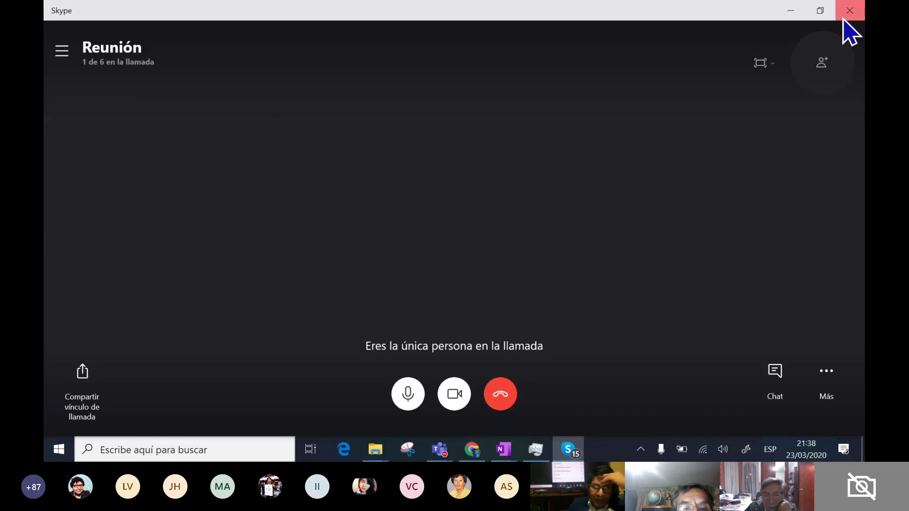
left_click(844, 18)
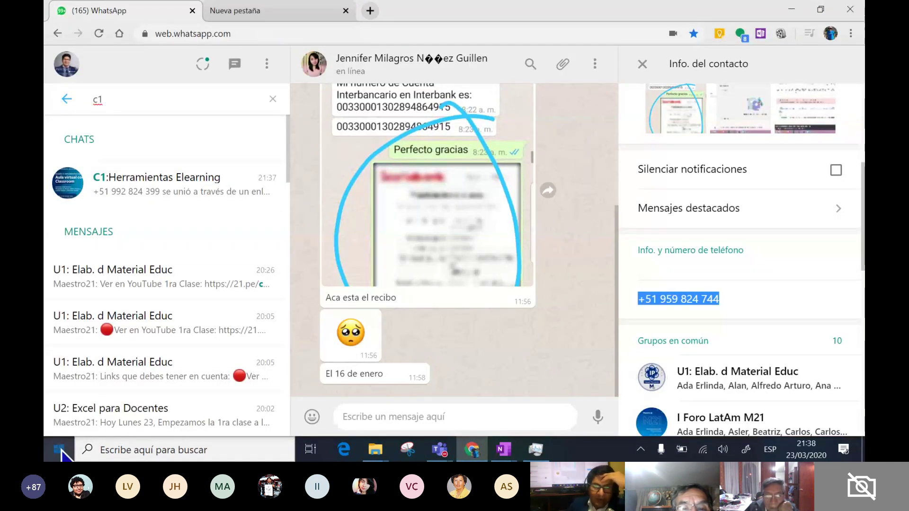
Step: Reopen Skype from the Start menu, then open the join.skype.com link from the Teams meeting chat in Edge
left_click(75, 440)
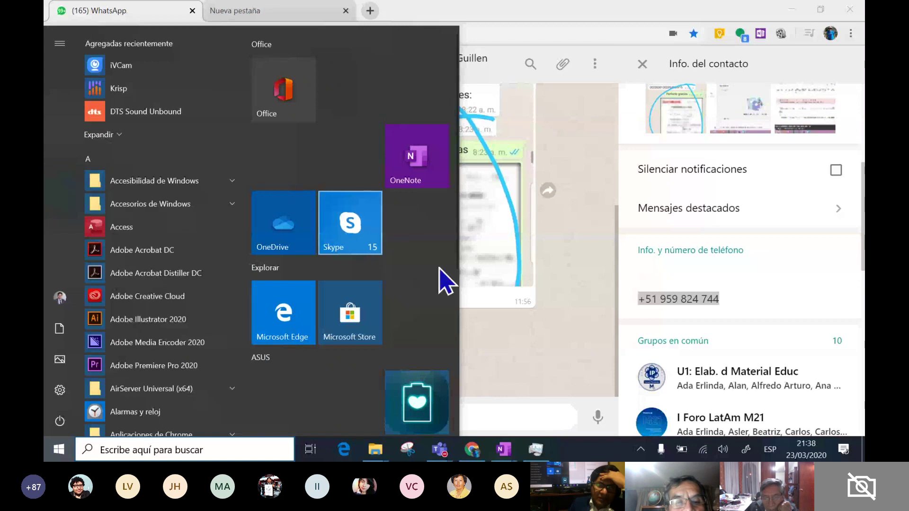
left_click(497, 355)
left_click(305, 12)
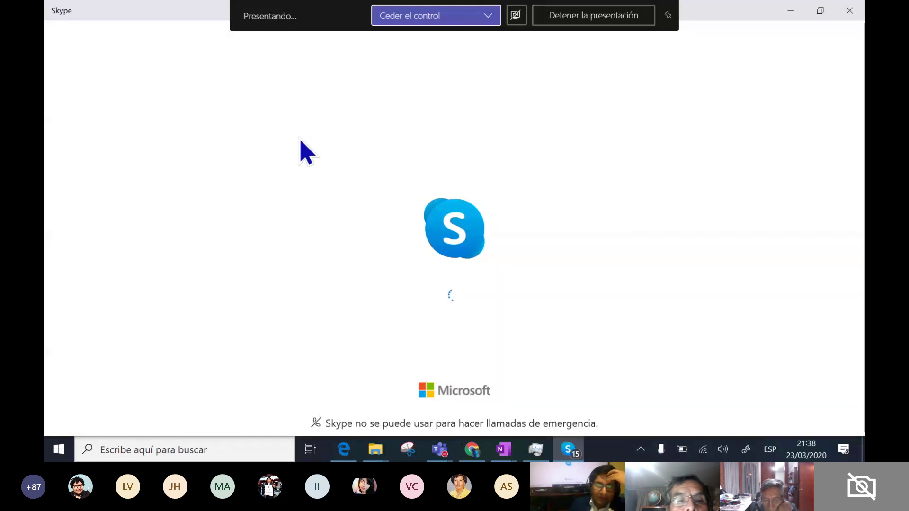
mouse_move(439, 449)
left_click(419, 395)
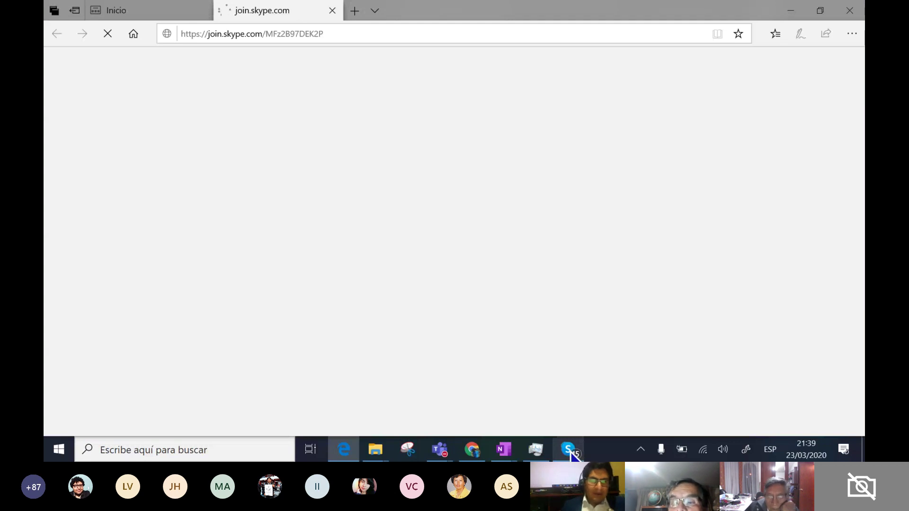
Step: Back in the Skype app, click Unirse a la llamada beside the ongoing Reunión call
left_click(568, 449)
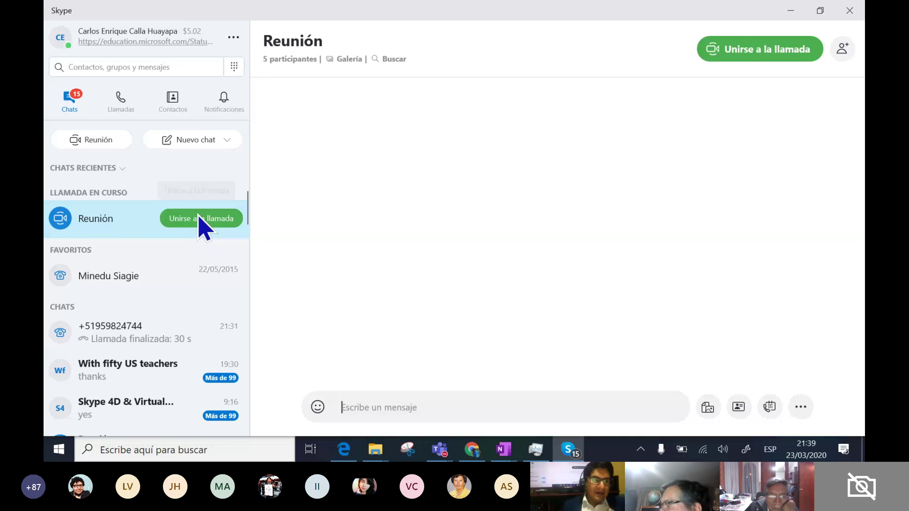
left_click(198, 217)
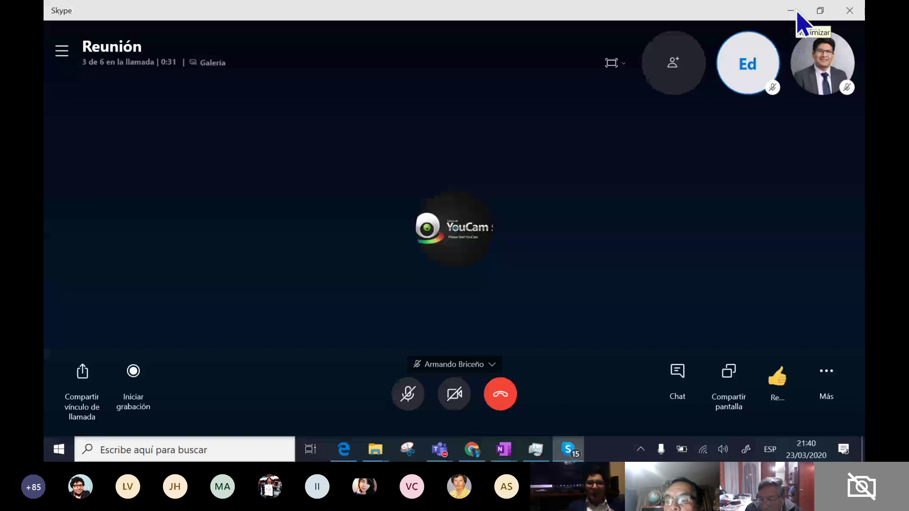
Step: Minimize the Skype call window to reveal the join.skype.com sign-in page in Edge
left_click(796, 13)
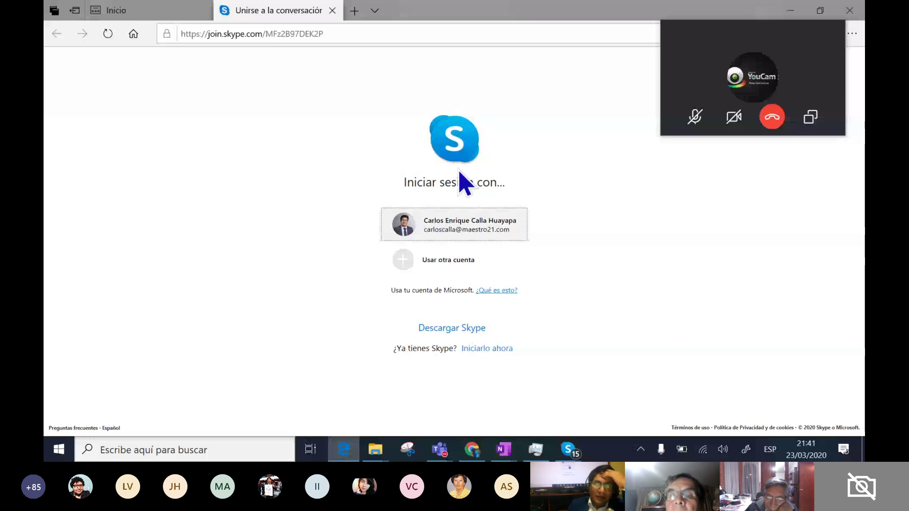
Step: Choose 'Usar otra cuenta' on the Skype join page, then go back to Teams assignment A1
left_click(456, 275)
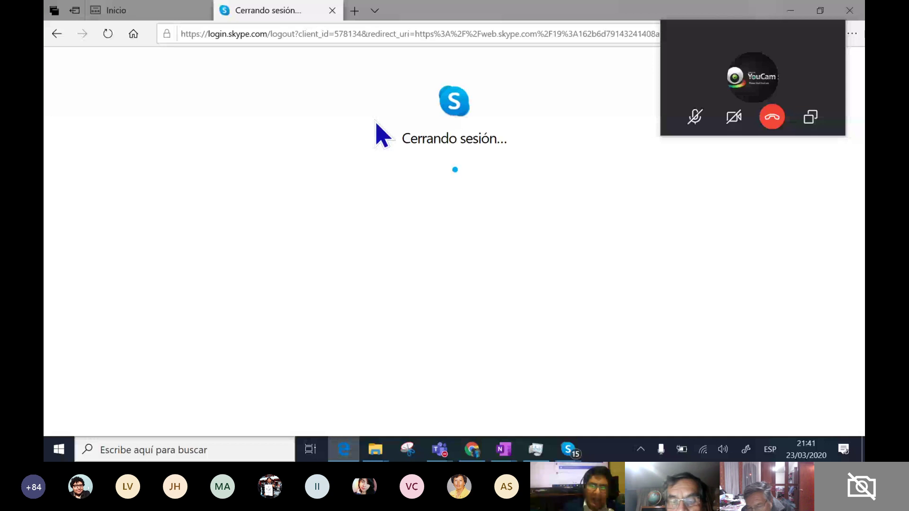
key("alt+Tab")
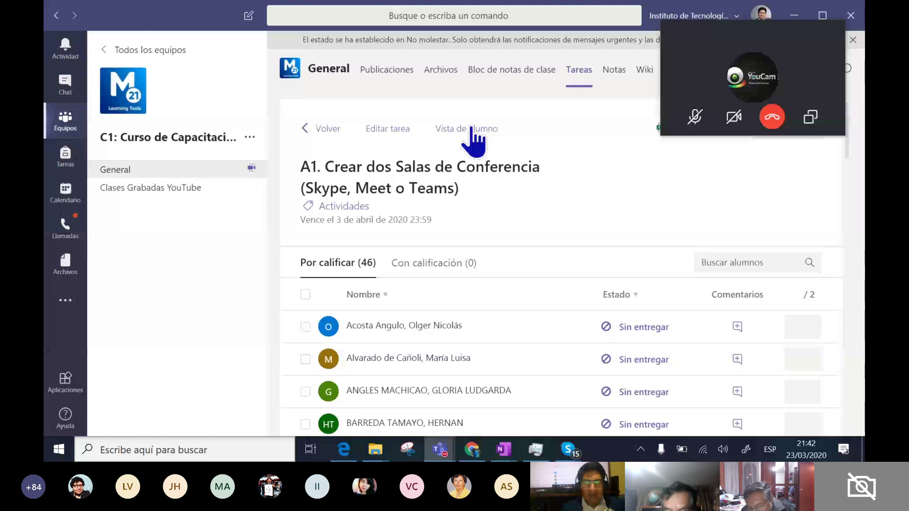
Step: Show assignment A1 in Vista de alumno with its instructions and 2 points
left_click(473, 129)
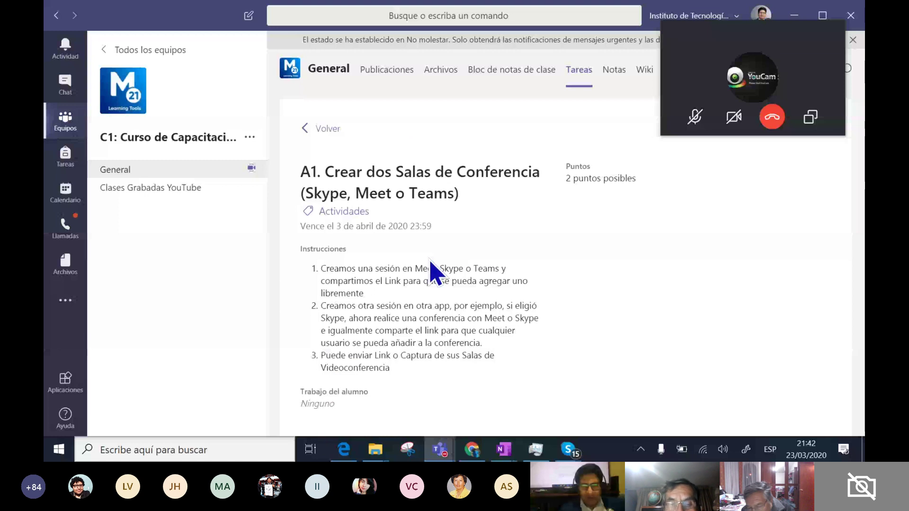
Step: Highlight the last A1 instruction and the student work heading, then clear the selection
left_click_drag(399, 355, 447, 370)
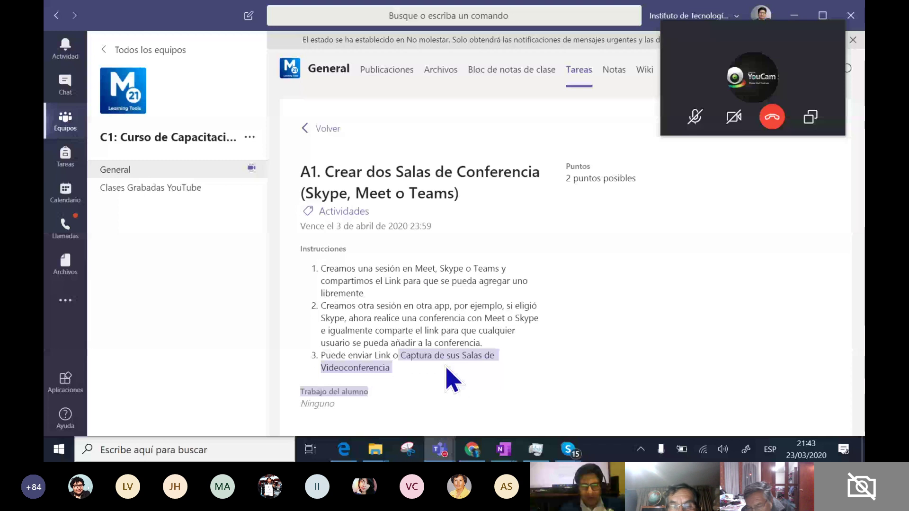
left_click(441, 361)
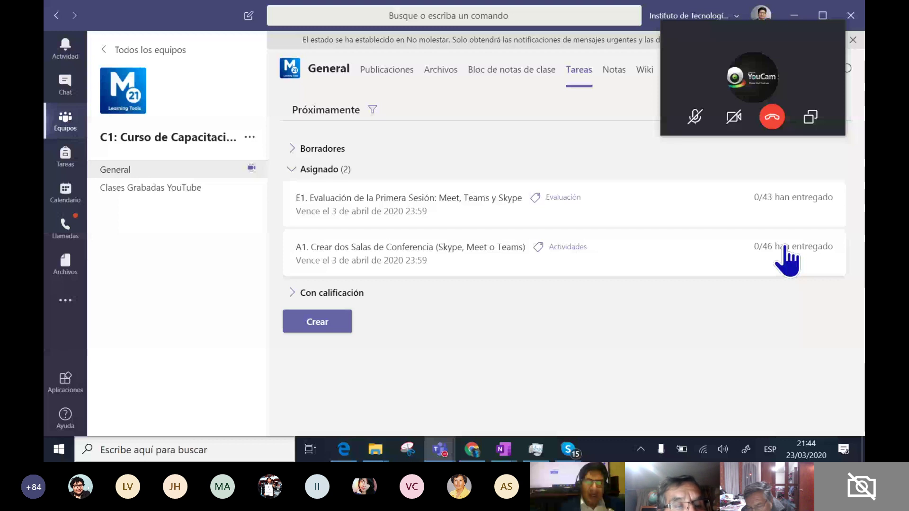
Step: Bring the Chrome window with the new Google tab to the front
left_click(471, 448)
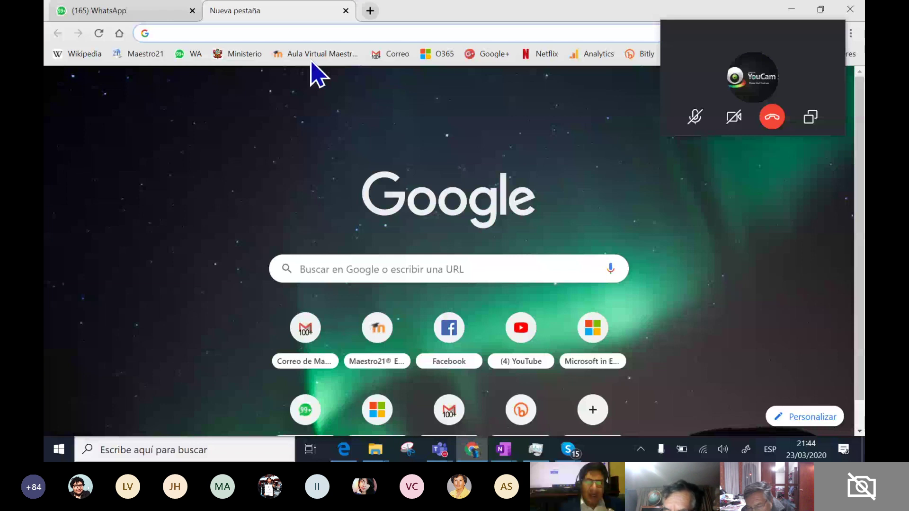
Step: Return to the Teams assignments list showing E1 at 0/43 and A1 at 0/46
key("alt+Tab")
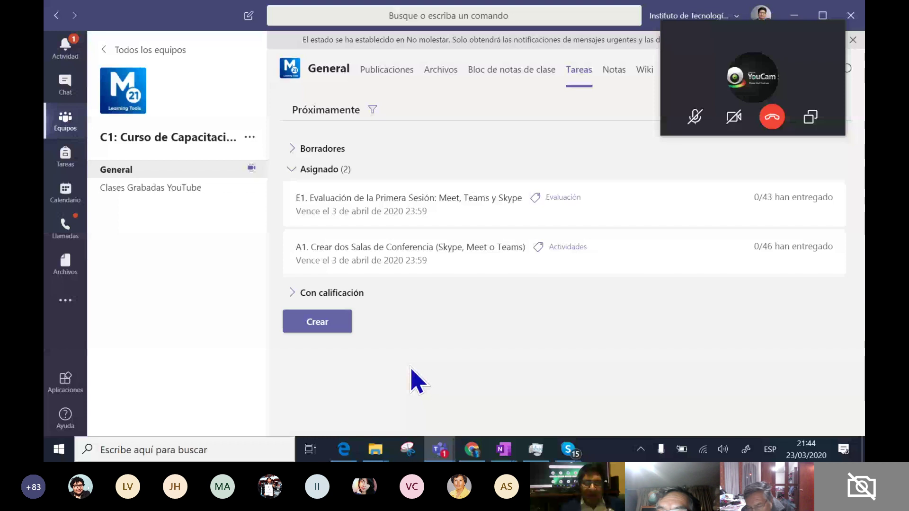
Step: Bring the Chrome window showing WhatsApp Web to the front
key("alt+Tab")
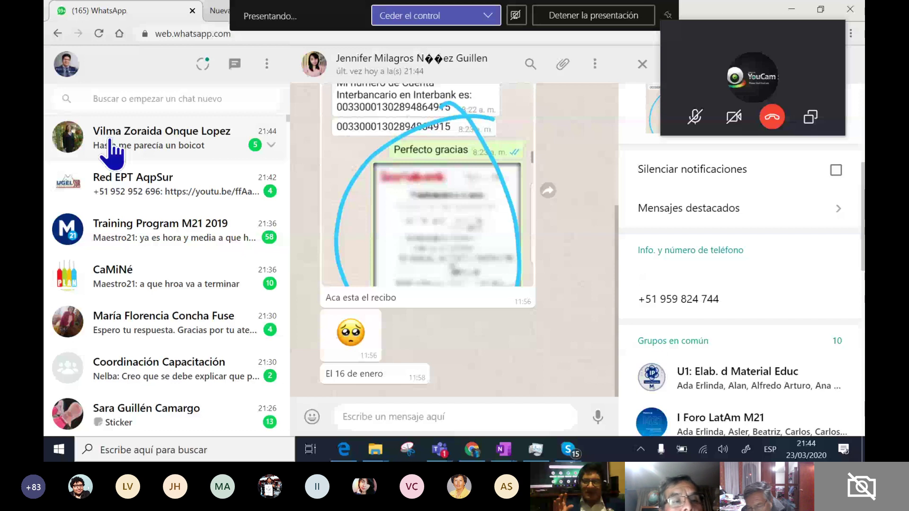
Step: Move from the WhatsApp tab to Chrome's Nueva pestaña Google tab
key("ctrl+Tab")
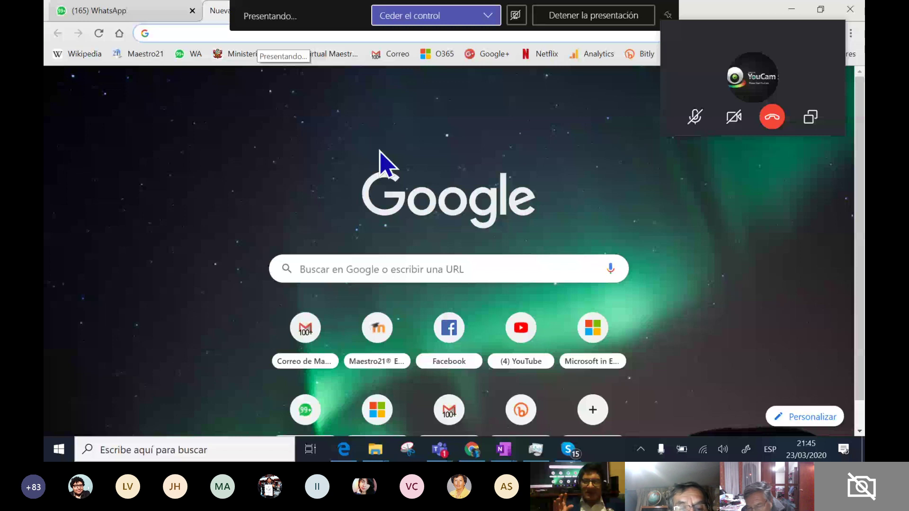
Step: Bring the Microsoft Teams window to the front on the shared screen
left_click(439, 449)
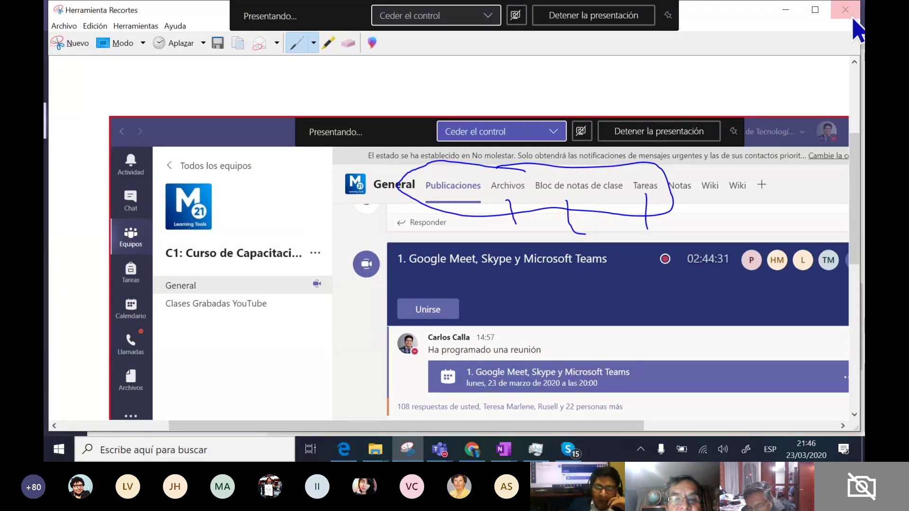
Step: Post the ink-annotated screenshot of the channel tabs as a new General channel message
left_click(787, 14)
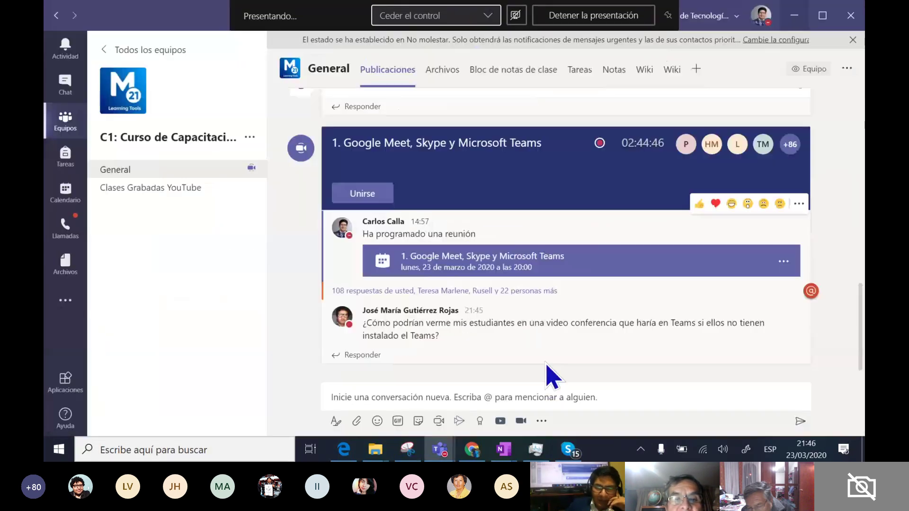
left_click(533, 387)
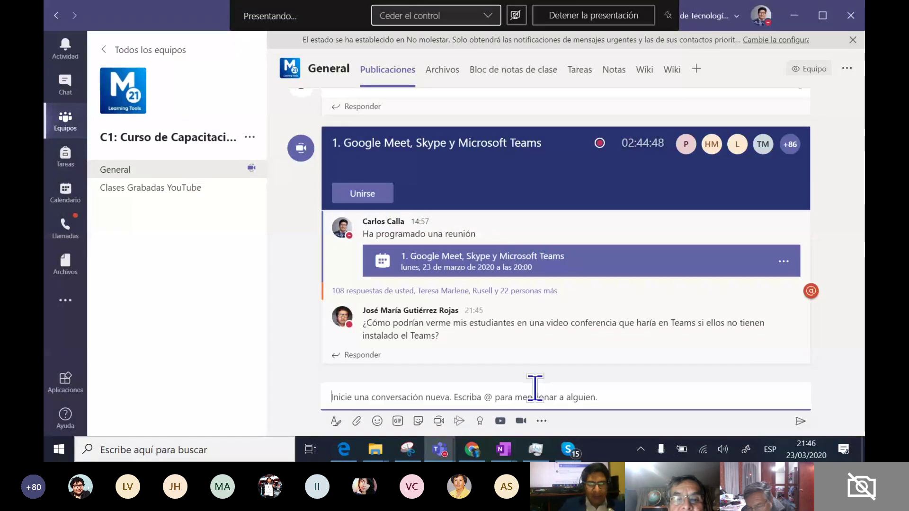
key("ctrl+v")
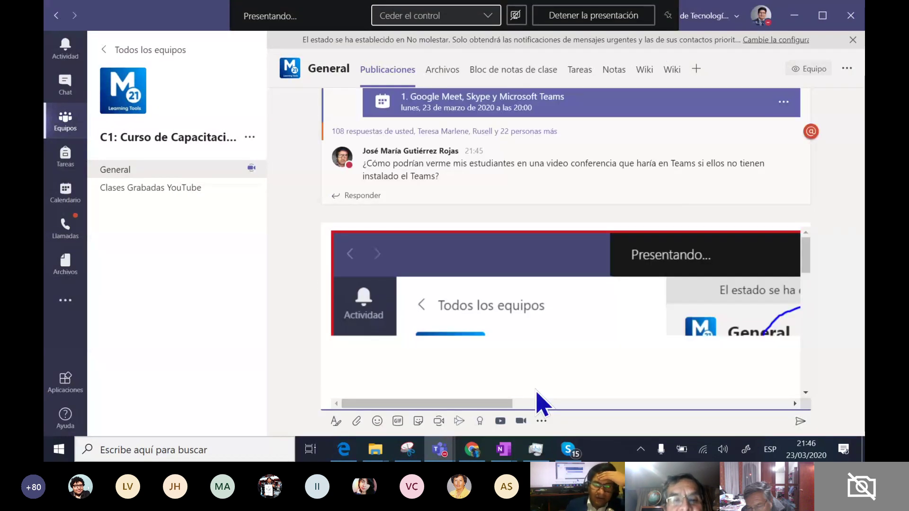
key("Return")
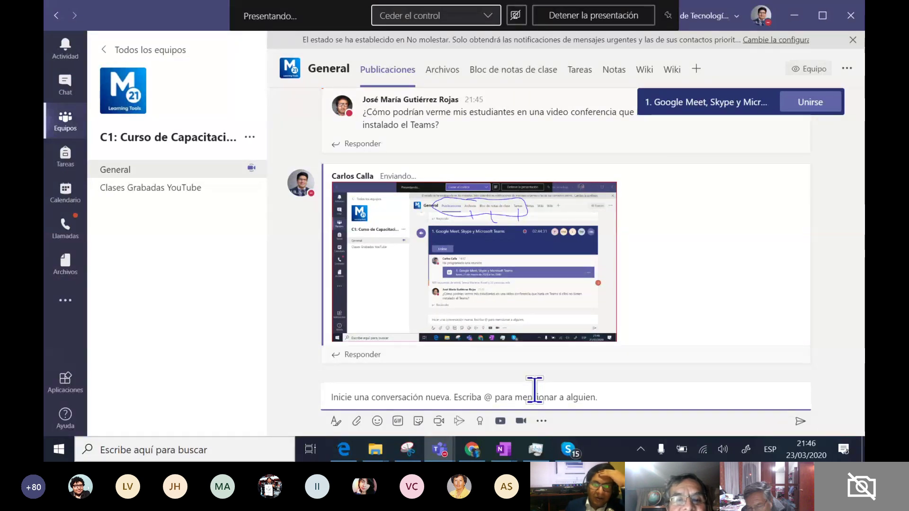
Step: Restore the Teams channel window and return to the full meeting view
mouse_move(449, 455)
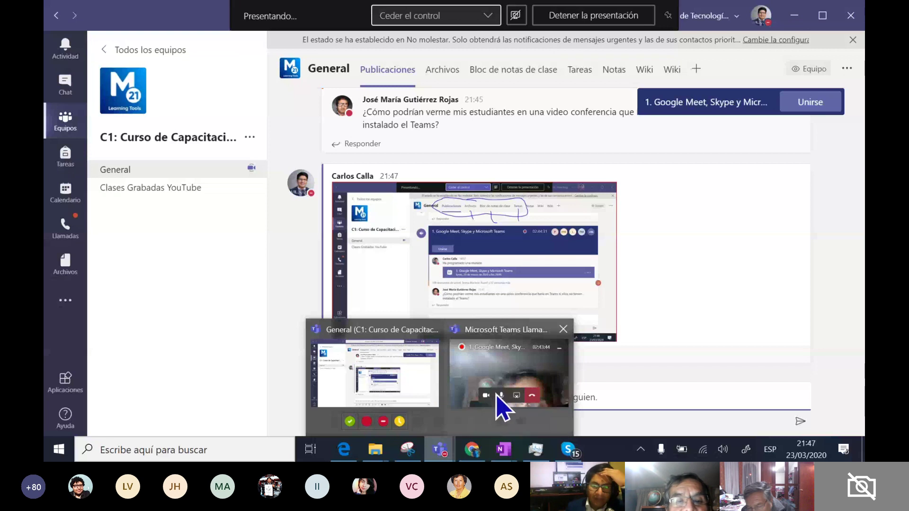
mouse_move(503, 391)
left_click(503, 373)
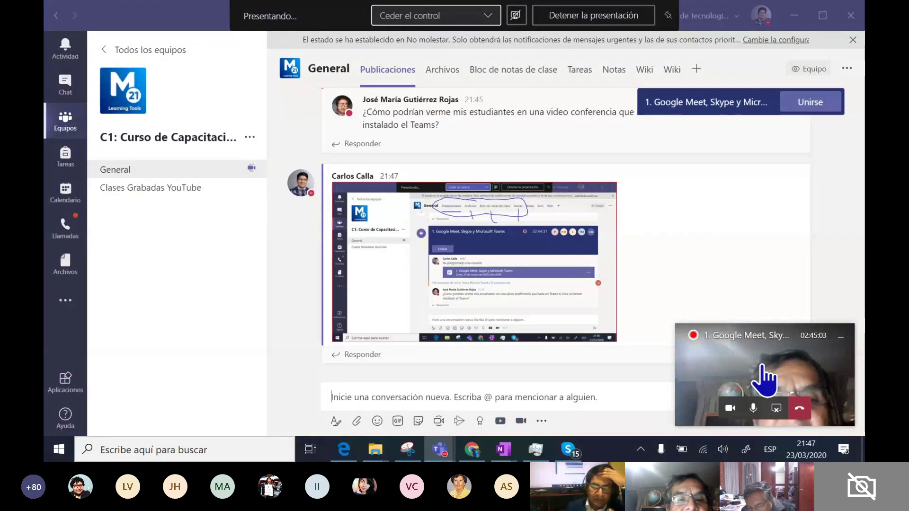
left_click(764, 378)
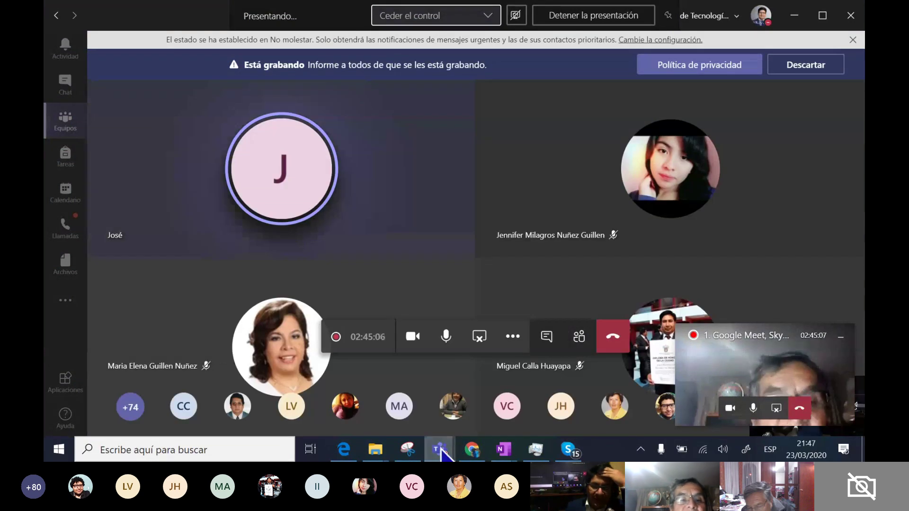
Step: From the meeting chat, admit the lobby attendee, then give screen control to a participant
mouse_move(445, 447)
left_click(488, 393)
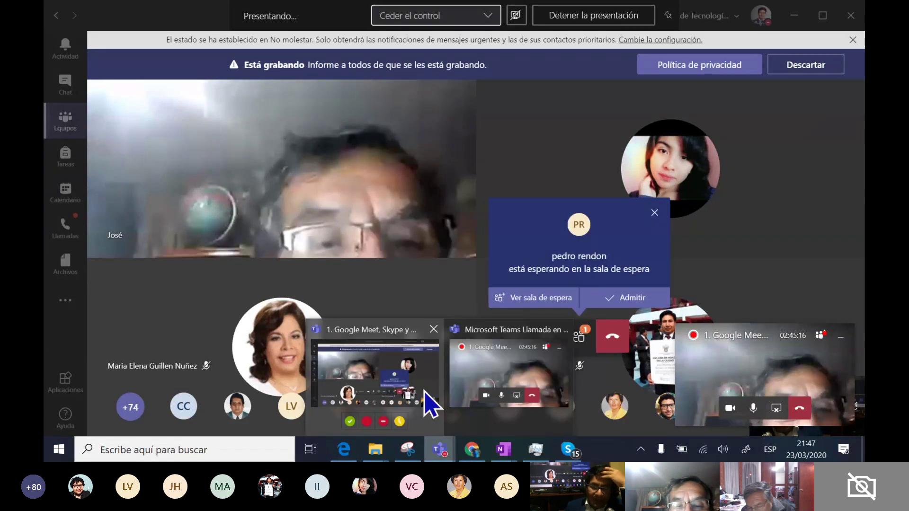
left_click(547, 340)
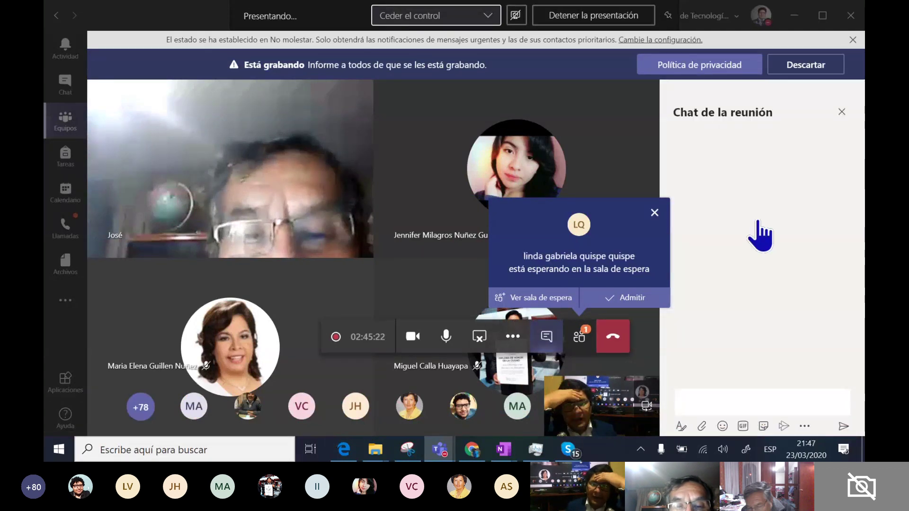
left_click(627, 298)
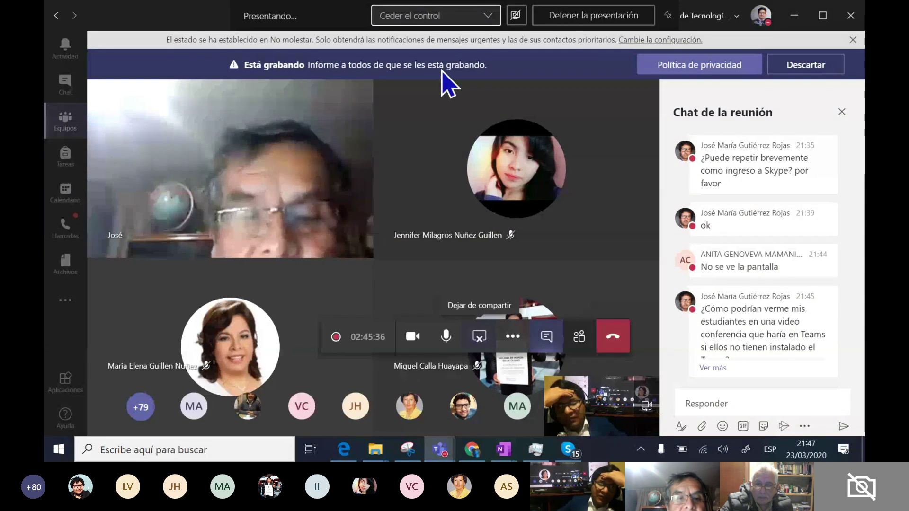
left_click(471, 24)
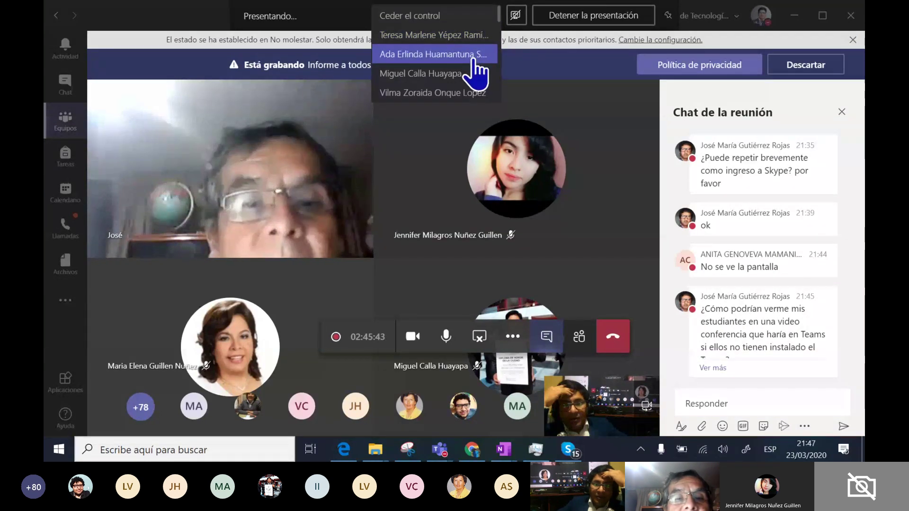
left_click(474, 56)
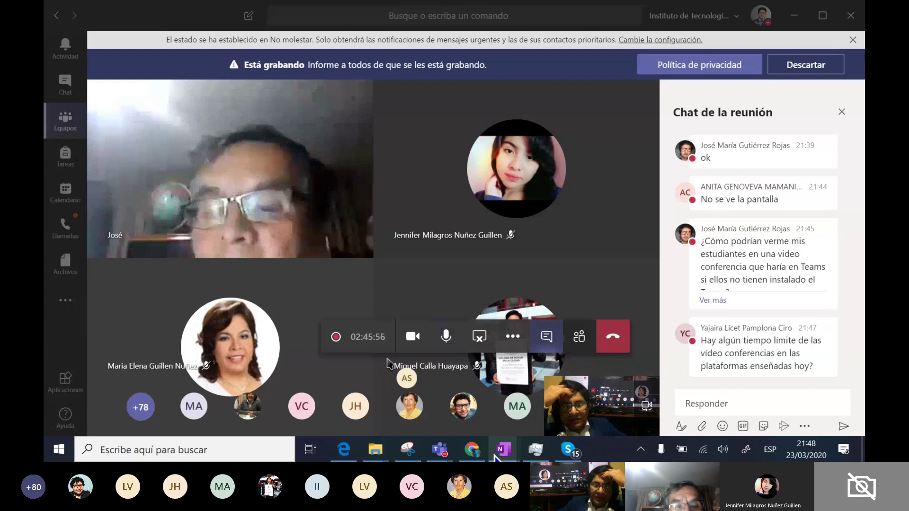
mouse_move(492, 455)
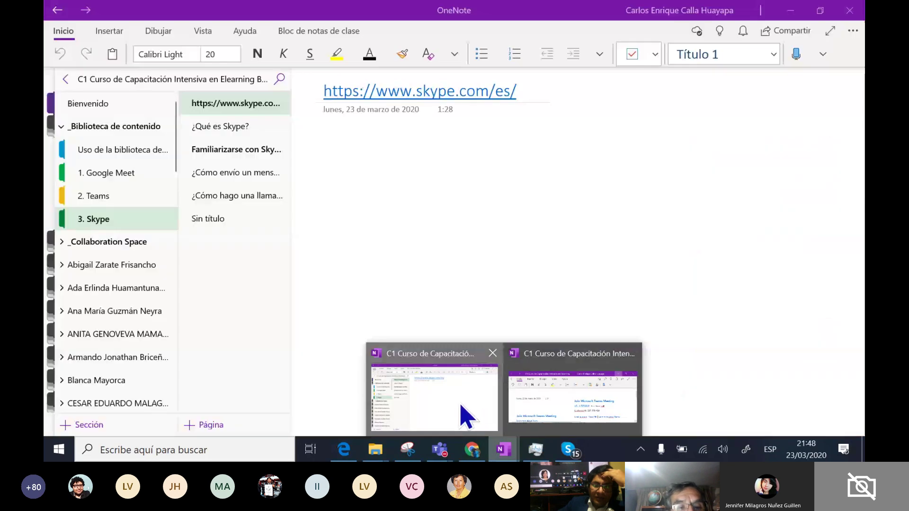
left_click(466, 416)
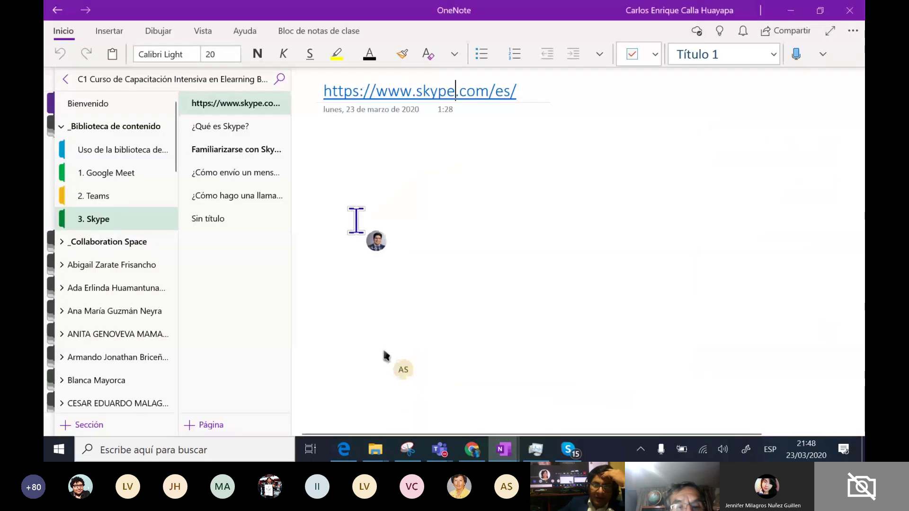
key("Return")
left_click(371, 301)
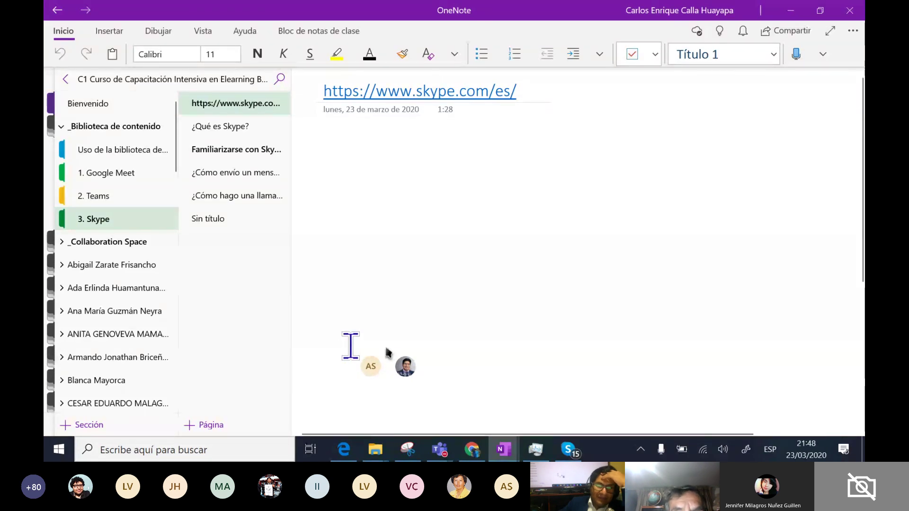
left_click(350, 346)
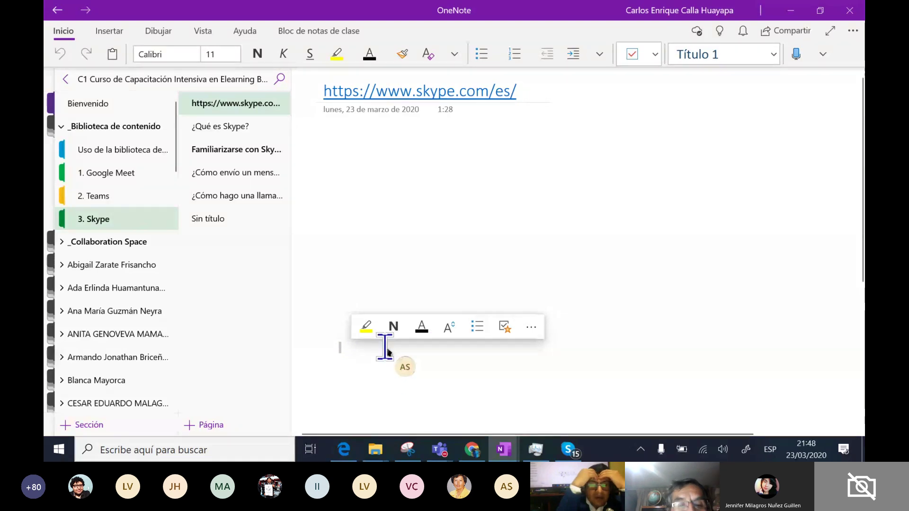
type("ad")
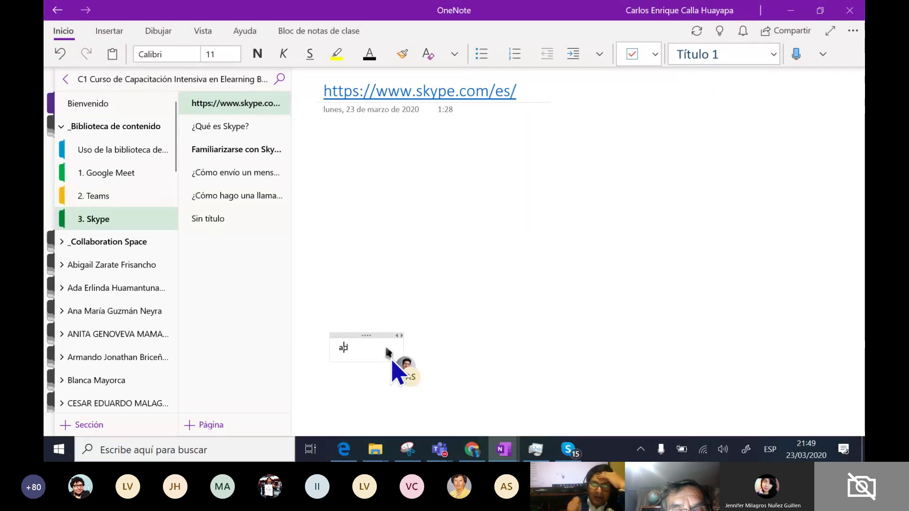
key("BackSpace")
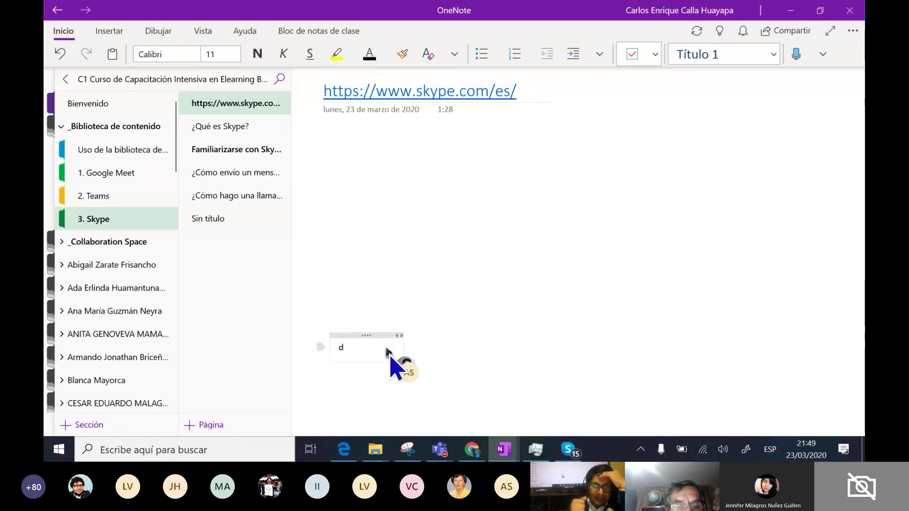
type("d")
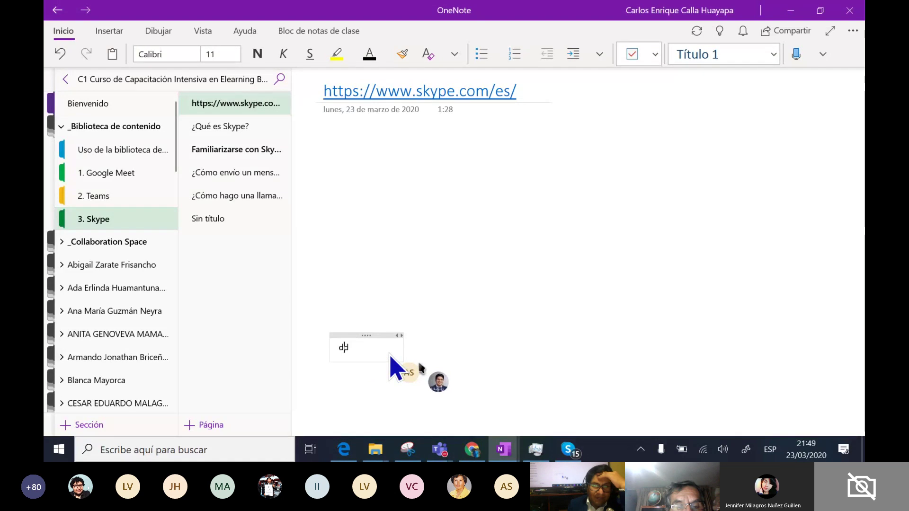
type("a")
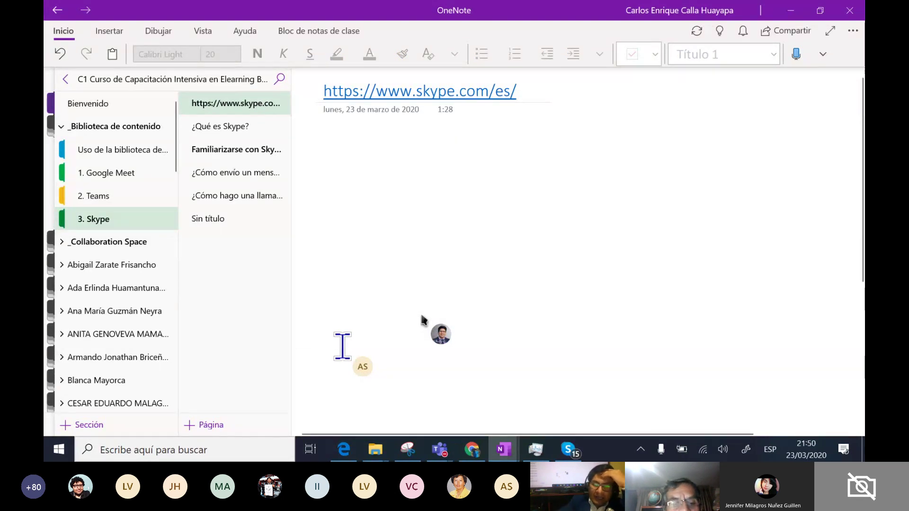
mouse_move(443, 453)
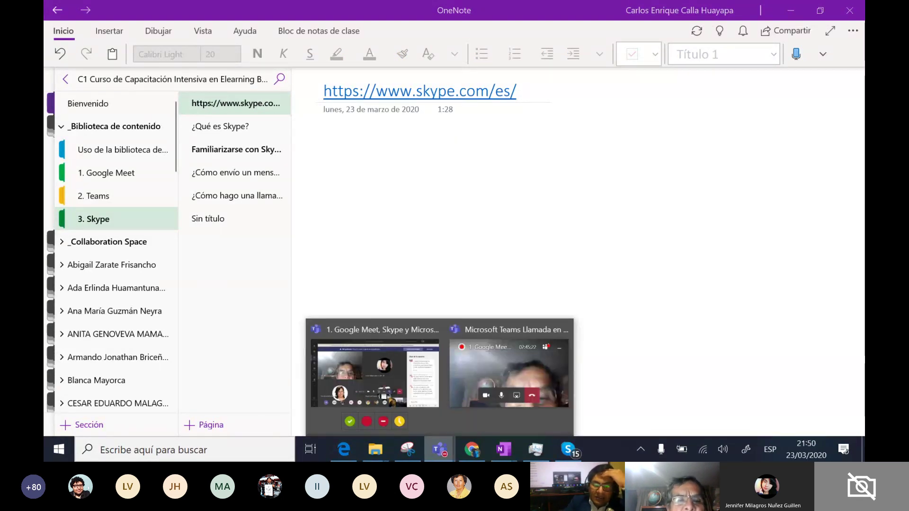
Step: Return to the Teams meeting and expand the attendee's chat question on who can join
left_click(344, 352)
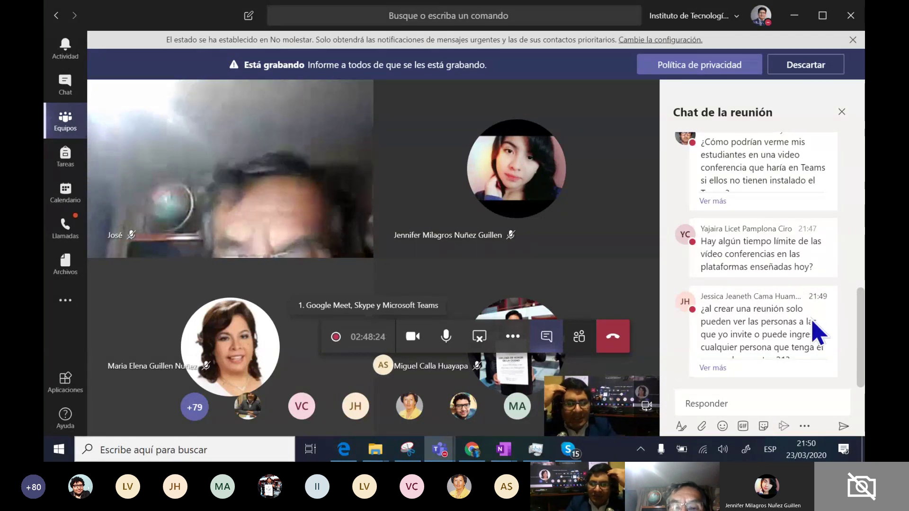
left_click(713, 367)
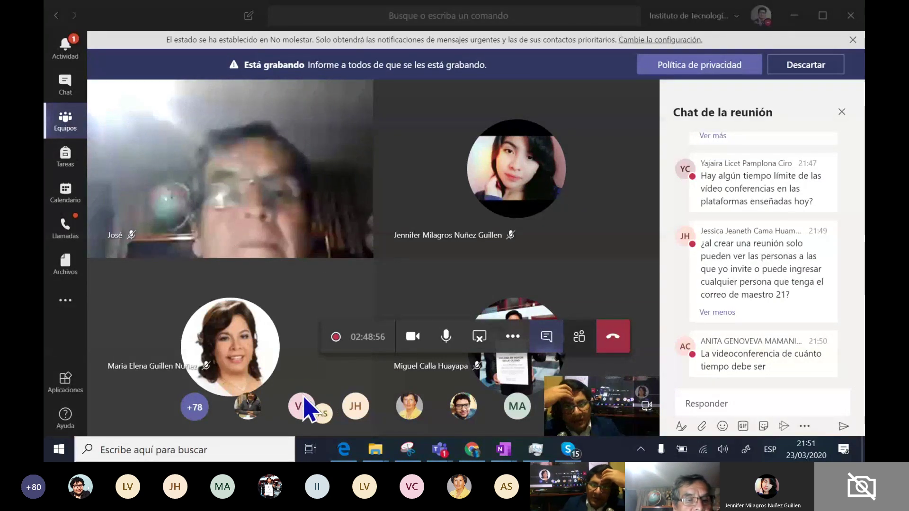
mouse_move(305, 399)
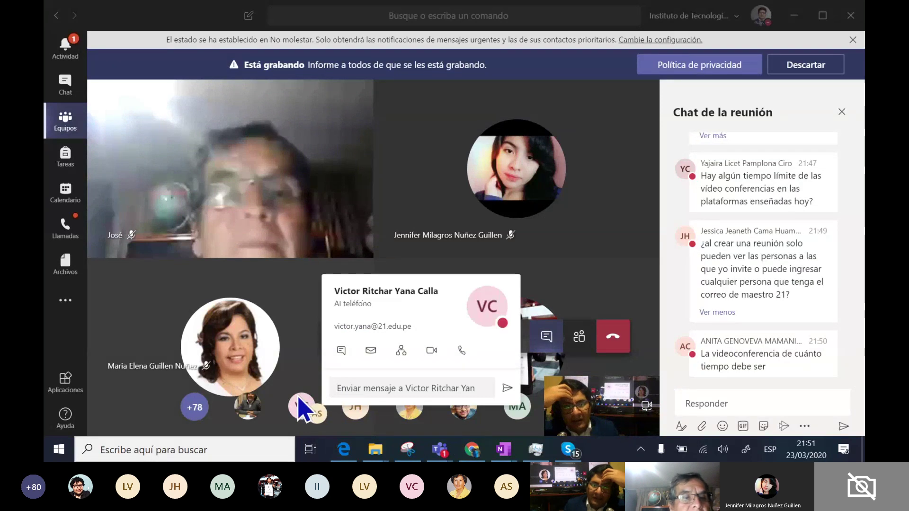